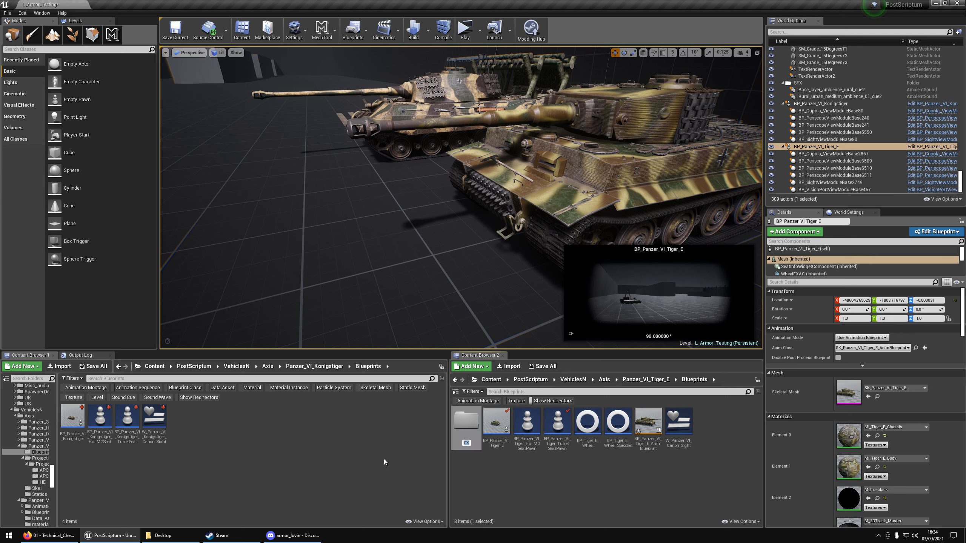
Create a folder named FX in the Konigstiger Blueprints folder, and open both it and the Tiger E FX folder
right_click(267, 432)
click(284, 208)
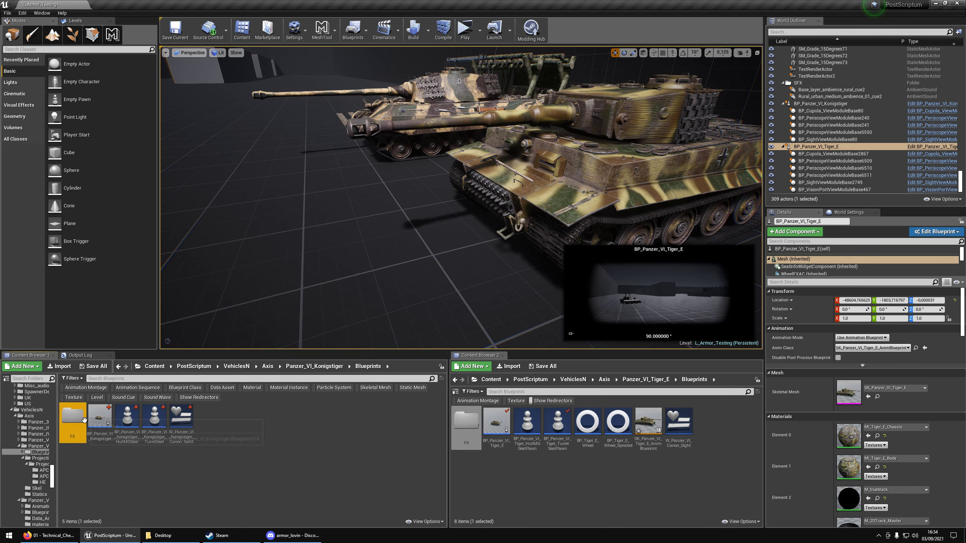
double_click(72, 422)
double_click(476, 434)
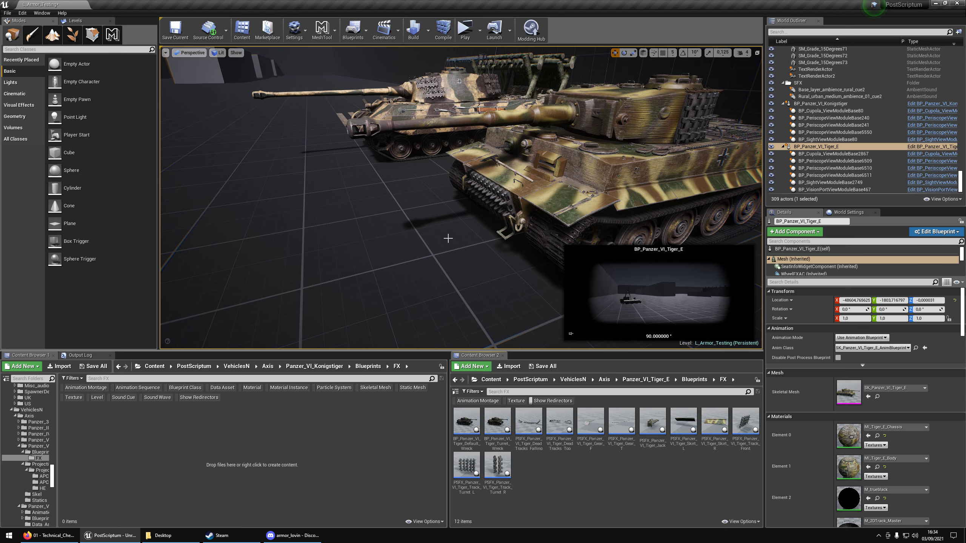
Copy the Tiger default wreck and turret wreck blueprints into the Konigstiger FX folder
key(f)
click(466, 423)
ctrl+click(507, 436)
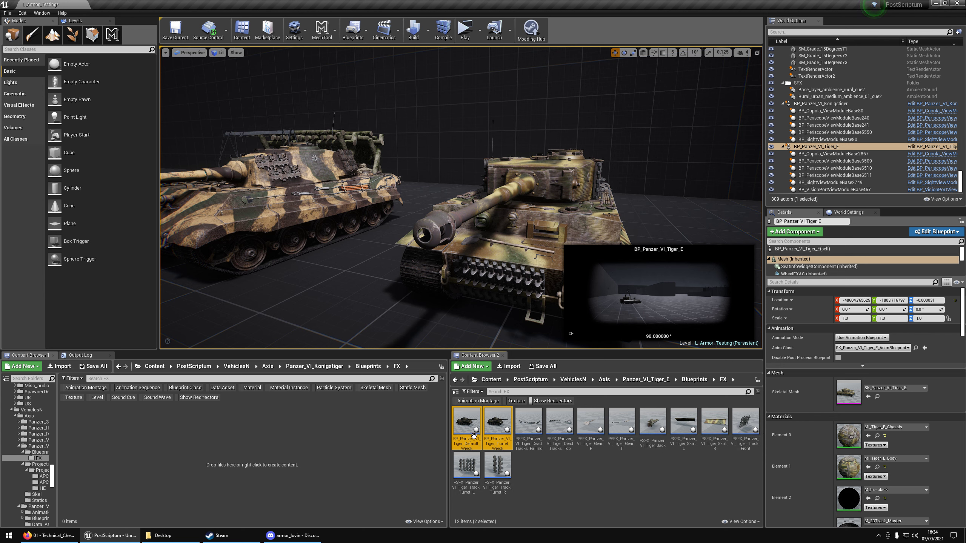
drag(508, 436, 150, 450)
click(157, 459)
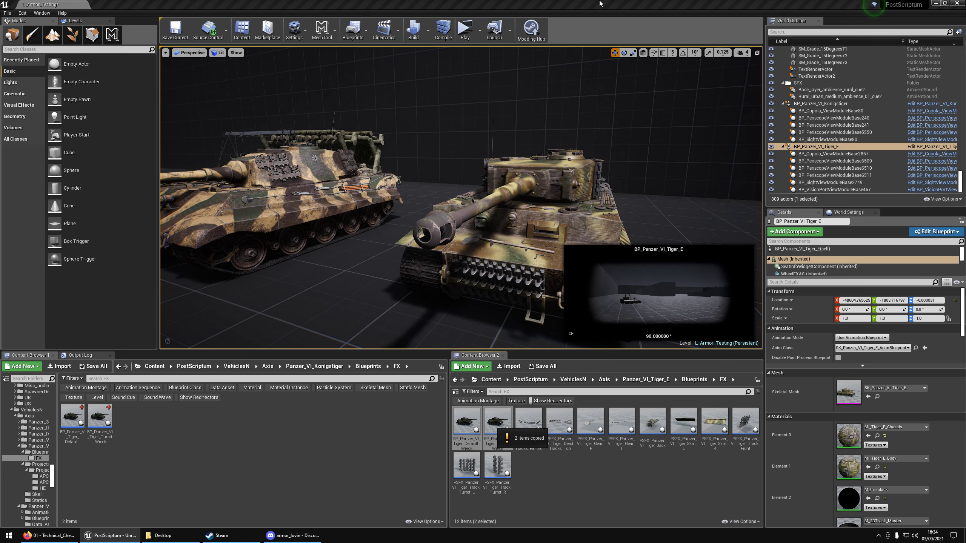
Rename the copied default wreck blueprint as BP_Panzer_VI_Konigstiger_Default_Wreck
click(480, 441)
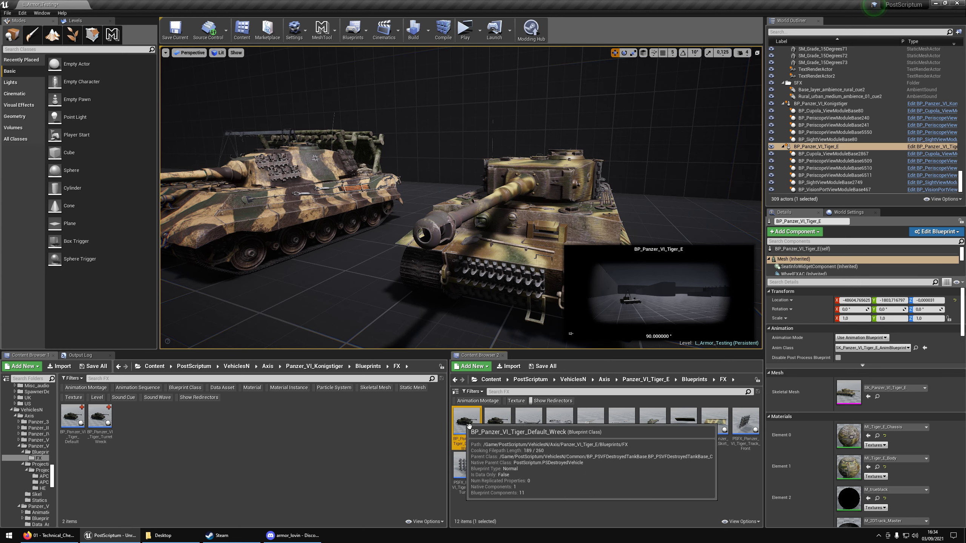
key(a)
right_drag(179, 232, 205, 230)
click(83, 426)
key(F2)
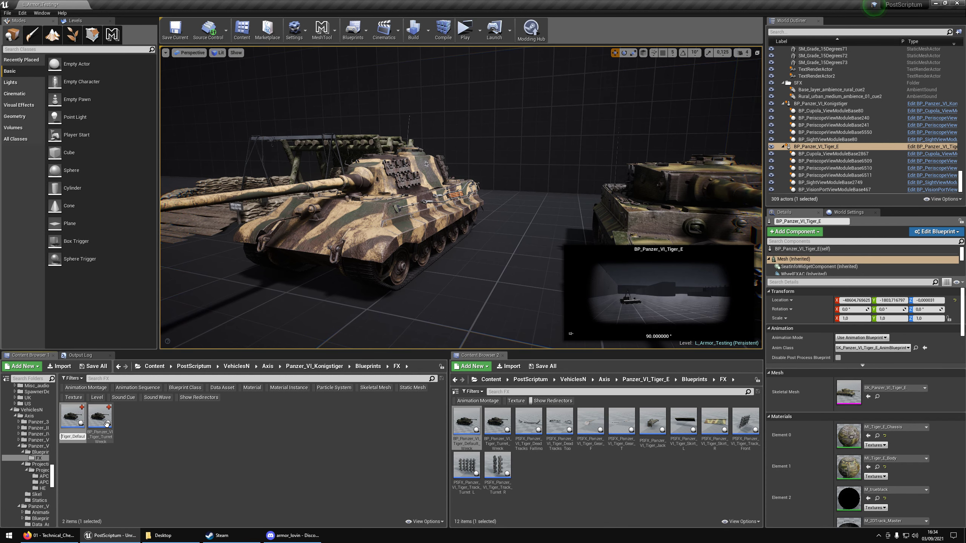
key(Left)
key(Left)
key(Return)
key(Return)
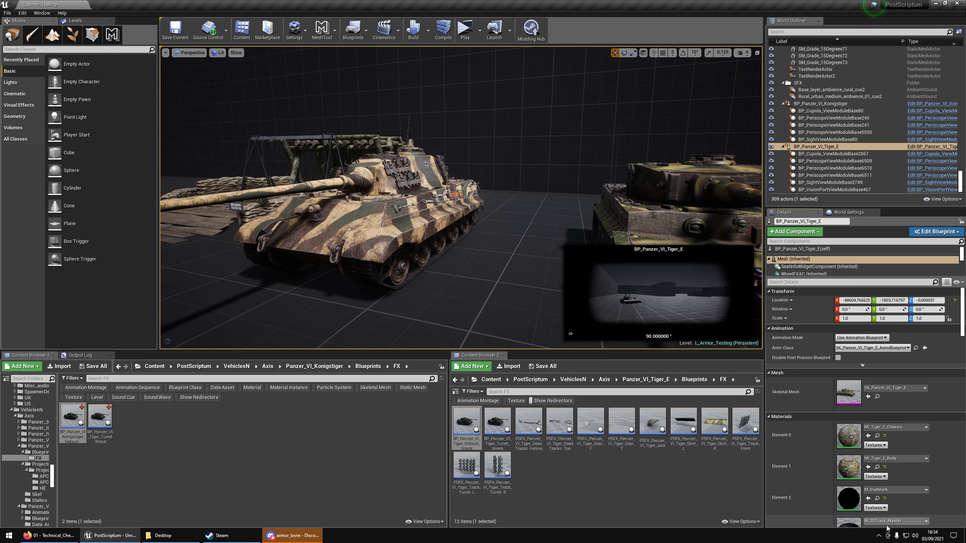
Quit the Discord application running in the background
click(879, 537)
right_click(896, 494)
click(907, 490)
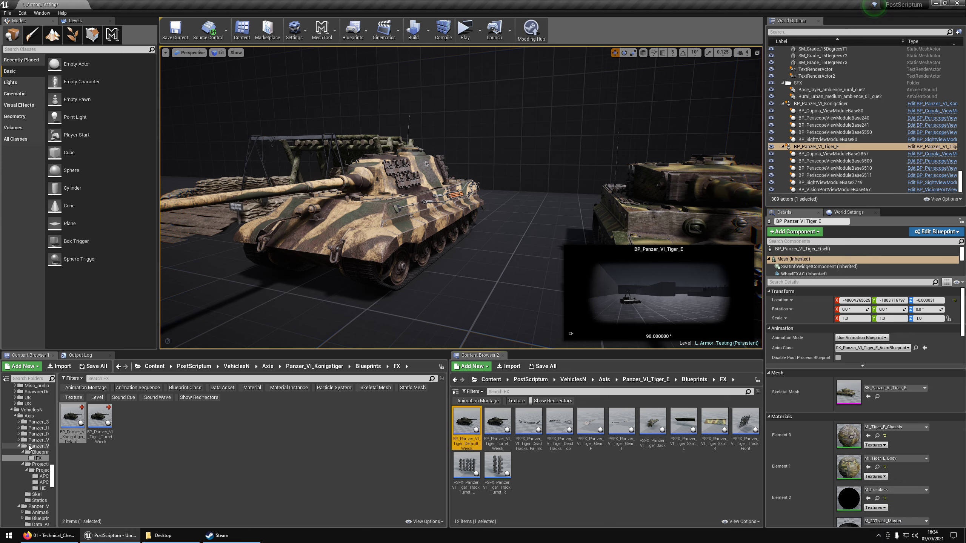
Rename the copied turret wreck blueprint as BP_Panzer_VI_Konigstiger_Turret_Wreck
click(114, 431)
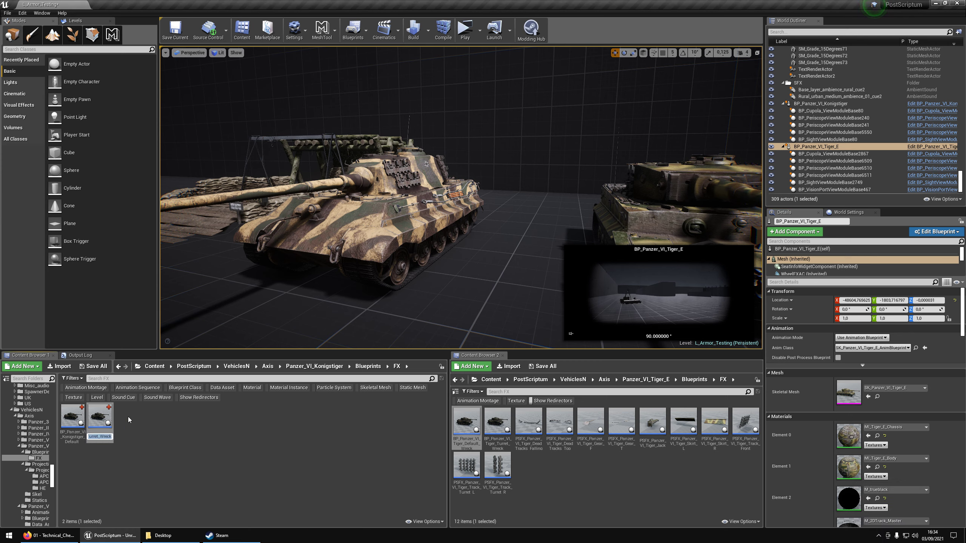
key(F2)
key(Return)
Copy the two Tiger DeadTracks blueprints, Gear_T and Skirt_L into the Konigstiger FX folder
click(529, 421)
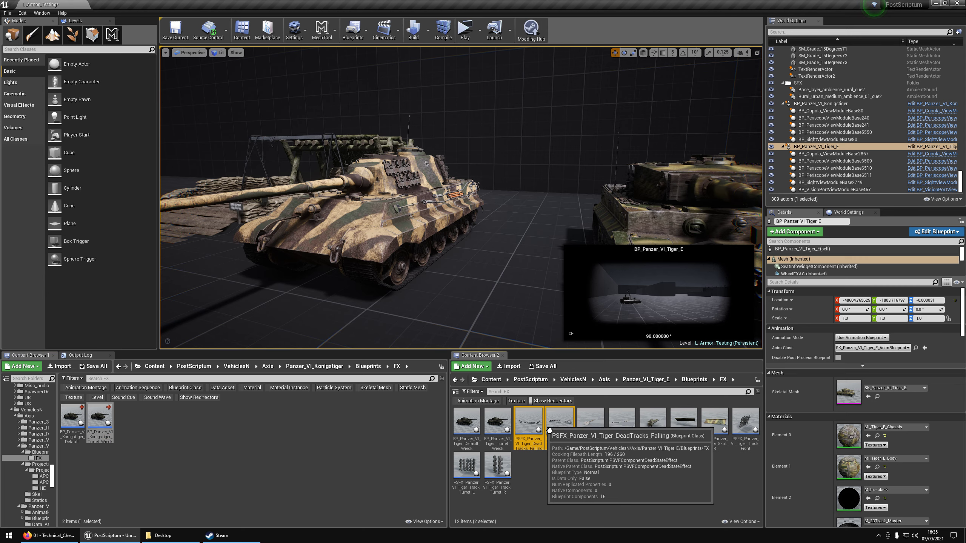
ctrl+click(560, 422)
mouse_move(560, 421)
mouse_down()
mouse_move(285, 420)
mouse_move(567, 424)
mouse_move(563, 434)
mouse_up()
ctrl+click(563, 434)
ctrl+click(563, 434)
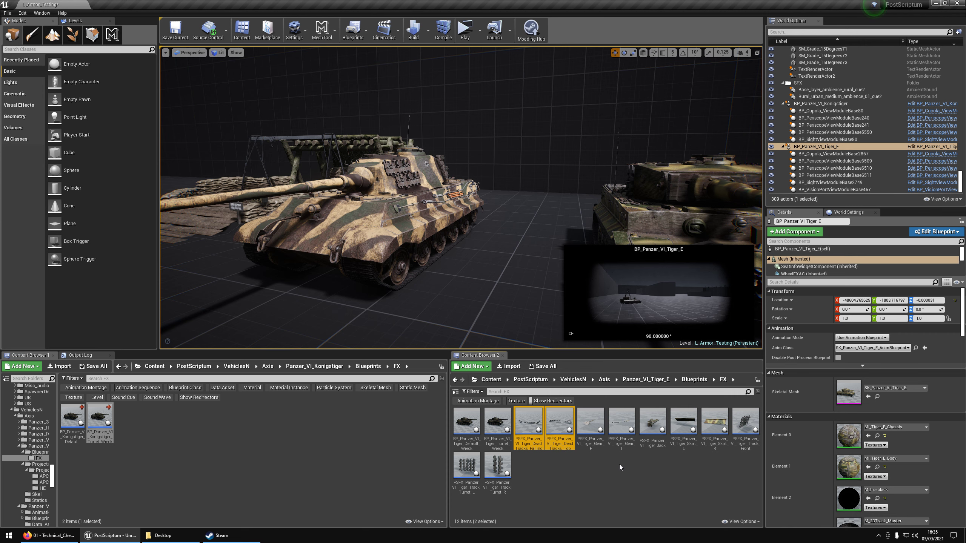
ctrl+click(696, 439)
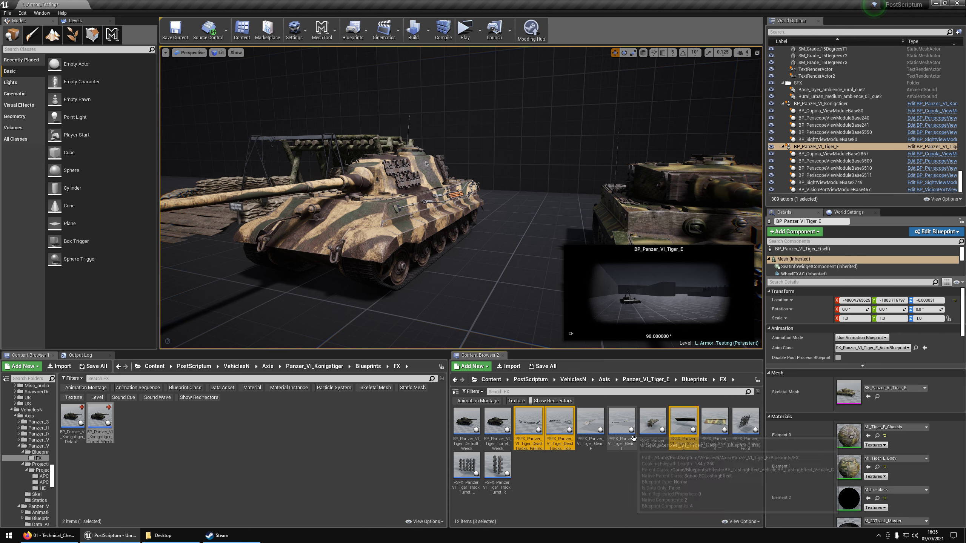
ctrl+click(620, 423)
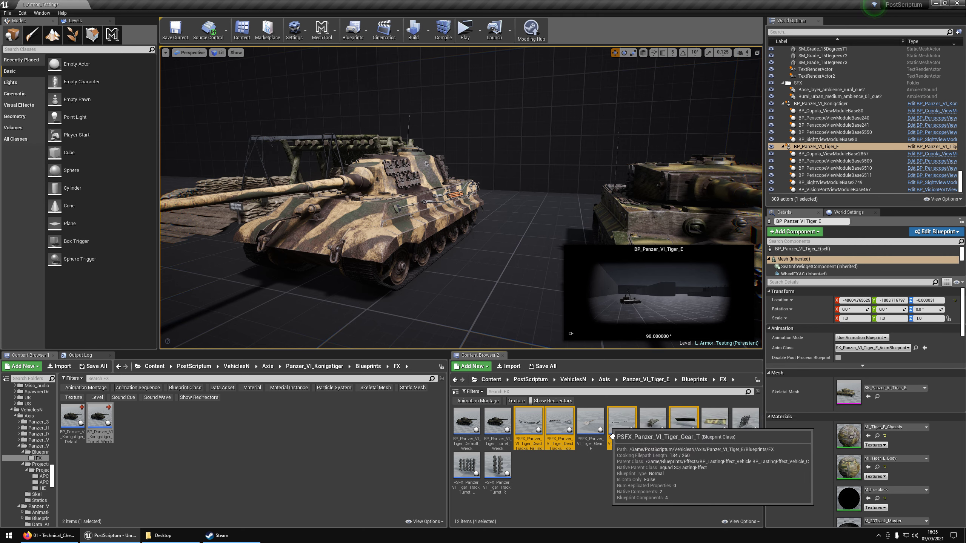
drag(542, 434, 201, 434)
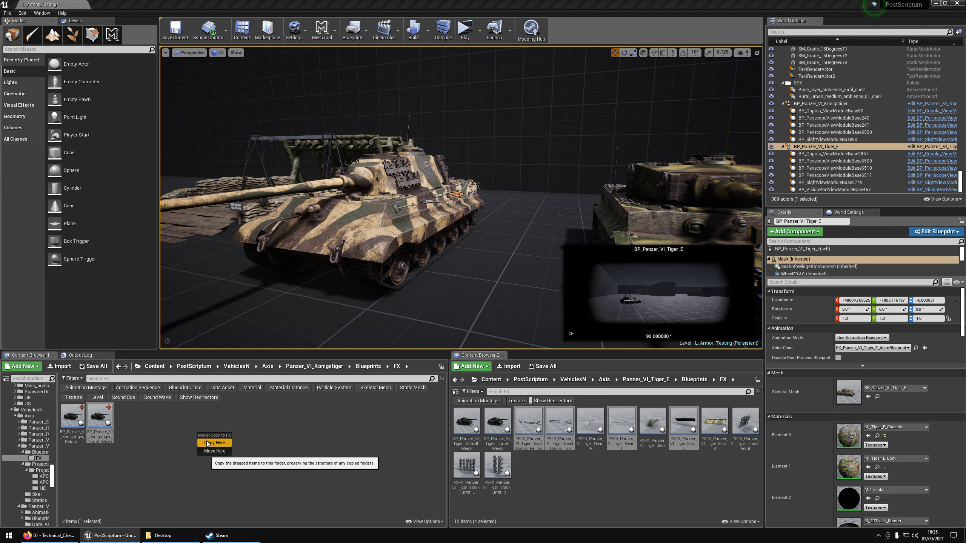
click(207, 443)
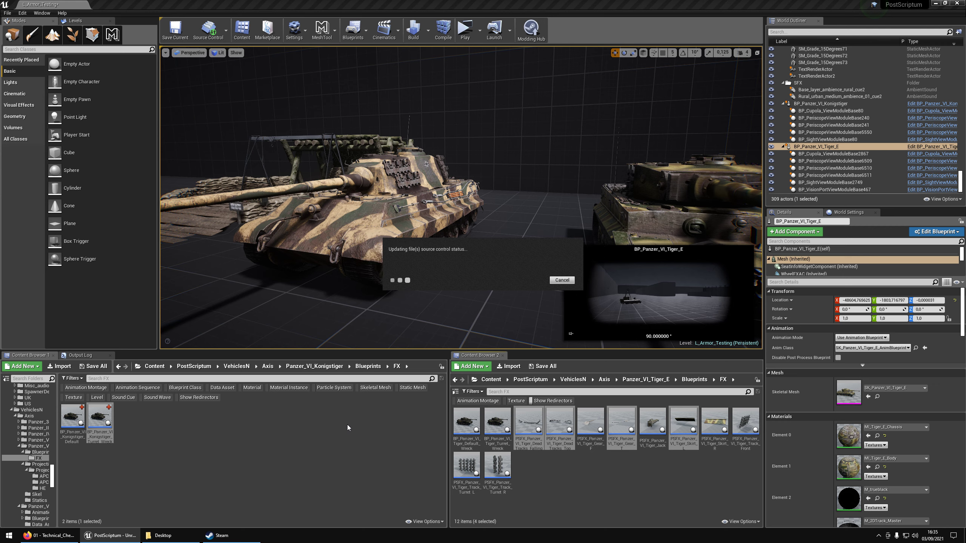
Switch to Steam, exit it and return to the Unreal editor's Konigstiger FX folder
click(222, 536)
click(876, 5)
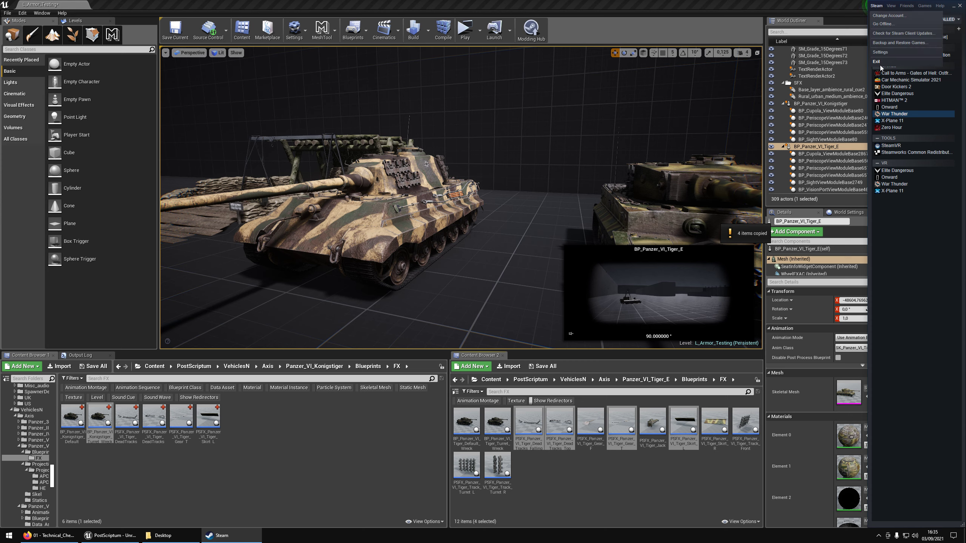
click(878, 62)
click(281, 470)
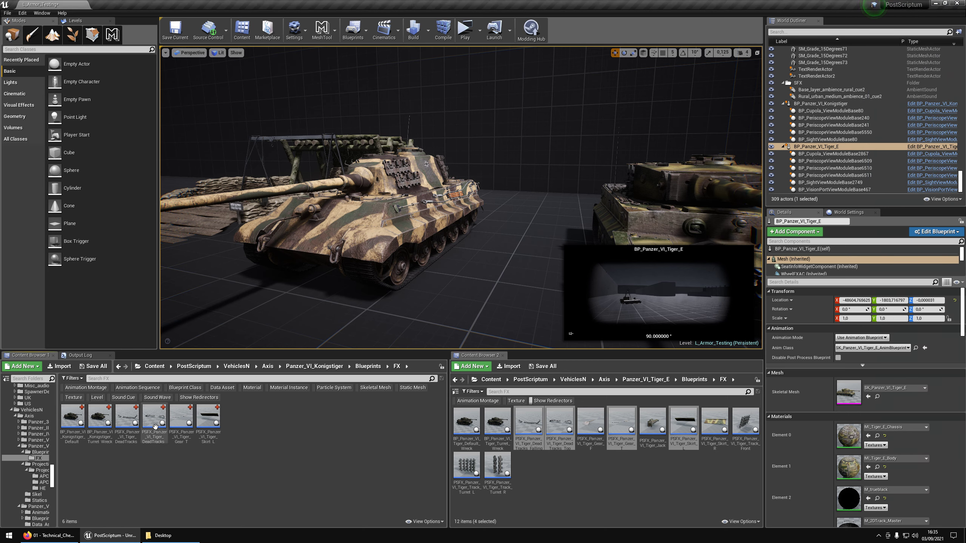
Rename the copied falling dead tracks blueprint as PSFX_Panzer_VI_Konigstiger_DeadTracks_Falling
click(126, 418)
key(F2)
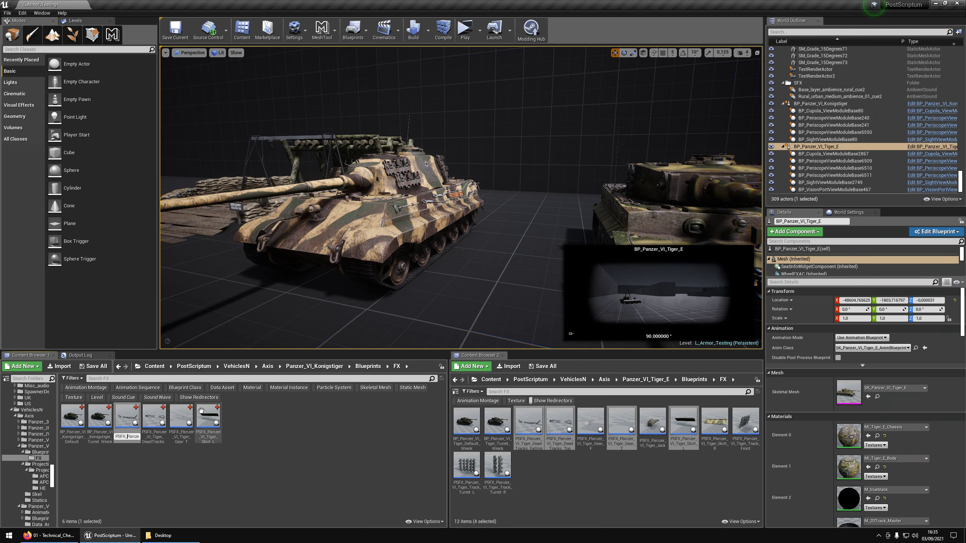
key(Right)
key(Right)
key(Right)
key(Right)
key(Right)
key(Right)
key(Right)
key(Right)
key(Right)
key(Right)
key(Right)
key(Right)
key(Right)
key(BackSpace)
key(BackSpace)
key(BackSpace)
key(BackSpace)
key(BackSpace)
text(Konigst)
key(End)
key(Return)
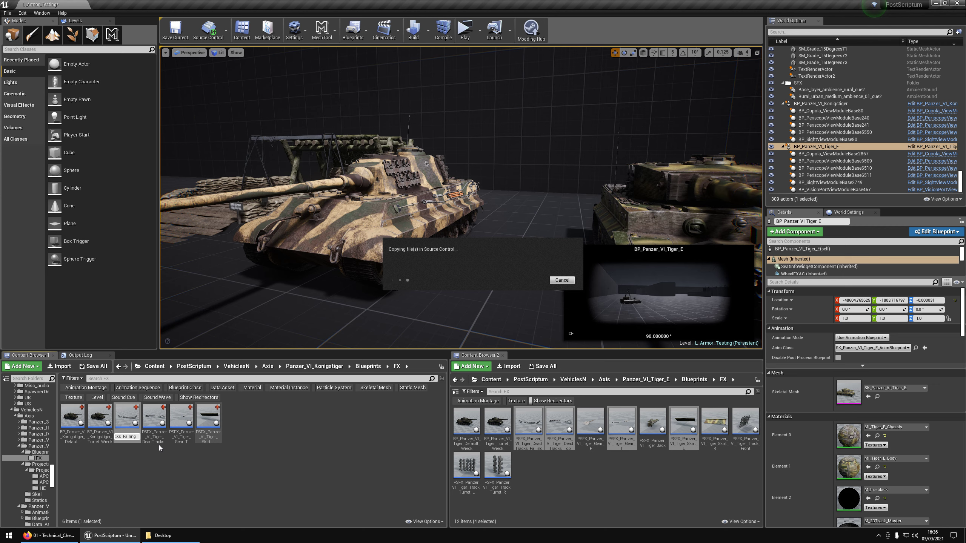
Rename the second copied DeadTracks blueprint, replacing Tiger with Konigstiger in its name
click(157, 423)
click(160, 424)
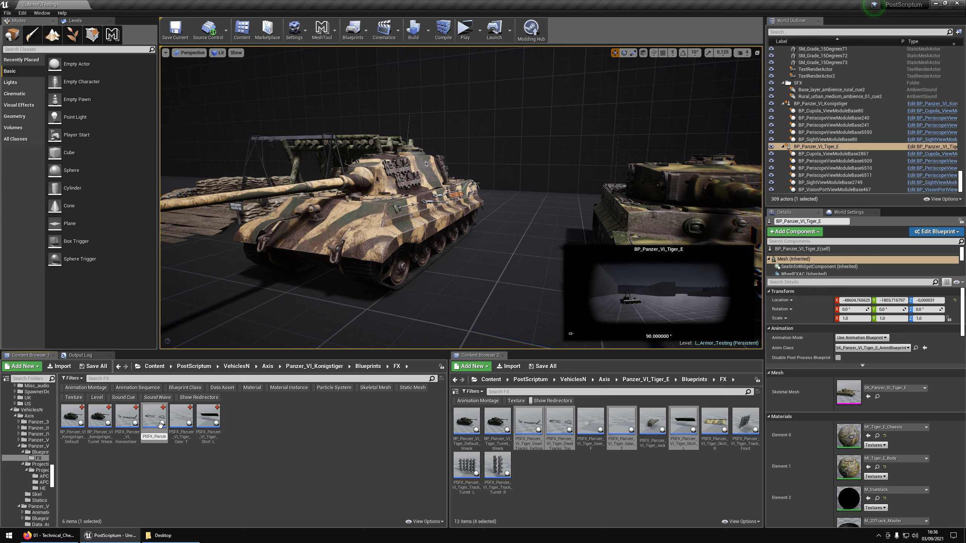
key(Right)
key(Right)
key(Right)
key(Right)
key(Right)
key(Right)
key(Right)
key(Right)
key(Right)
key(Right)
key(Right)
key(Right)
key(Right)
key(Right)
key(Right)
key(Right)
key(Right)
key(BackSpace)
key(BackSpace)
text(Konigst)
Rename the copied gear effect blueprint as PSFX_Panzer_VI_Konigstiger_Gear_T
click(187, 426)
click(189, 429)
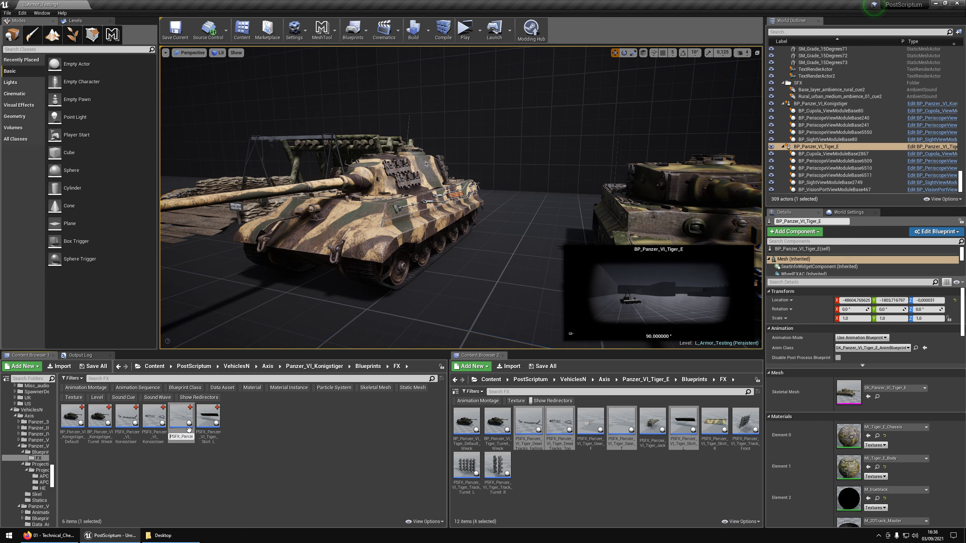
key(Right)
key(Right)
key(Right)
key(Right)
key(Right)
key(Right)
key(Right)
key(Right)
key(Right)
key(Right)
key(Right)
key(Right)
key(Right)
key(Right)
key(Right)
text(Konigst)
Rename the copied skirt effect blueprint as PSFX_Panzer_VI_Konigstiger_Skirt_L
click(211, 420)
key(F2)
key(Home)
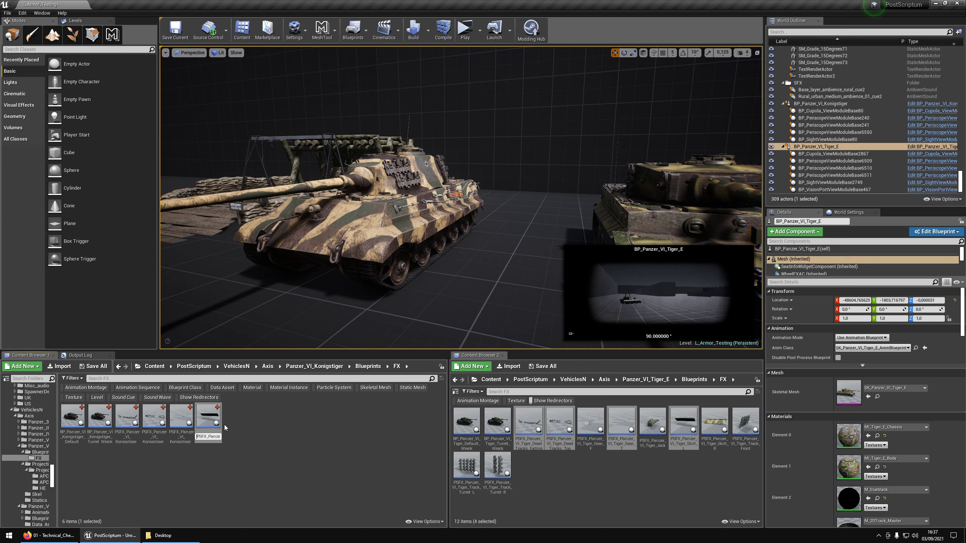
key(Right)
key(Right)
key(Right)
key(Right)
key(Right)
key(Right)
key(Right)
key(Right)
key(Right)
key(Right)
key(Right)
key(Right)
key(Right)
key(Right)
key(Right)
text(Konigs)
key(Return)
Change the suffix of the Konigstiger gear effect blueprint so its name ends in Gear_L
click(182, 419)
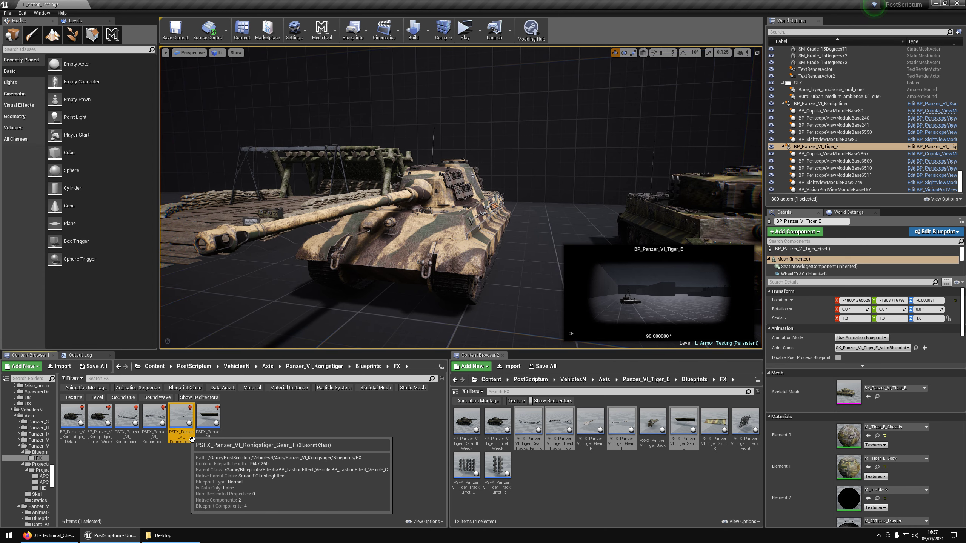
click(192, 440)
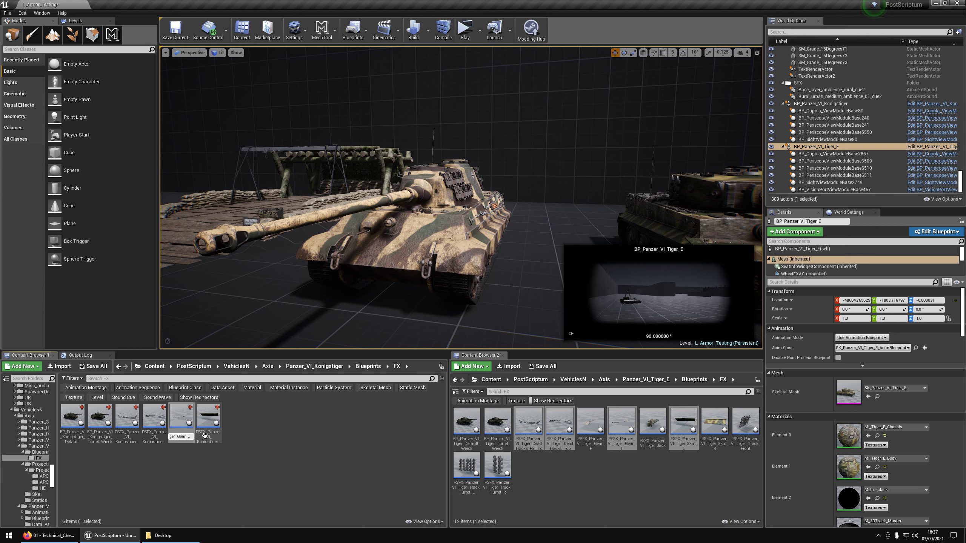
text(R)
key(Return)
Delete the BP_Panzer_VI_Tiger_E tank from the level
drag(462, 217, 563, 189)
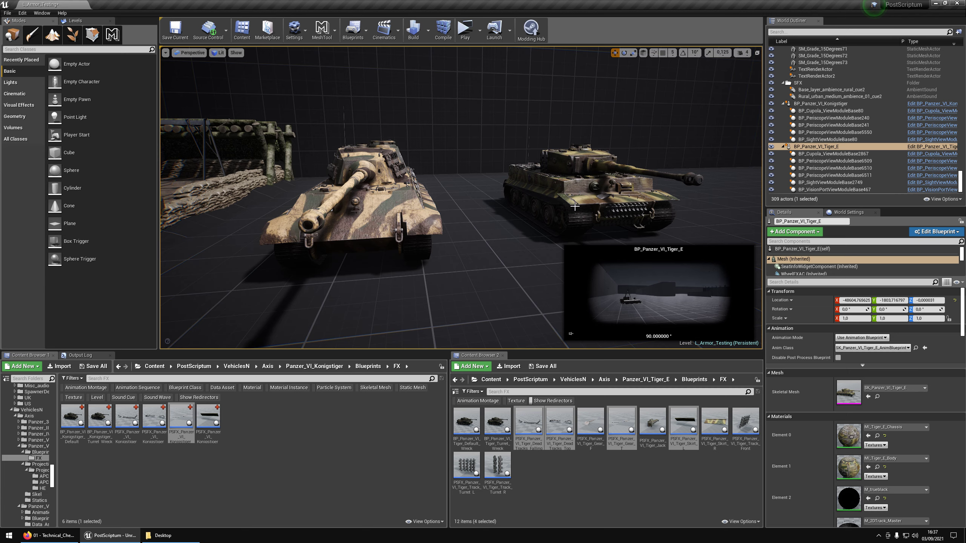
drag(422, 242, 600, 175)
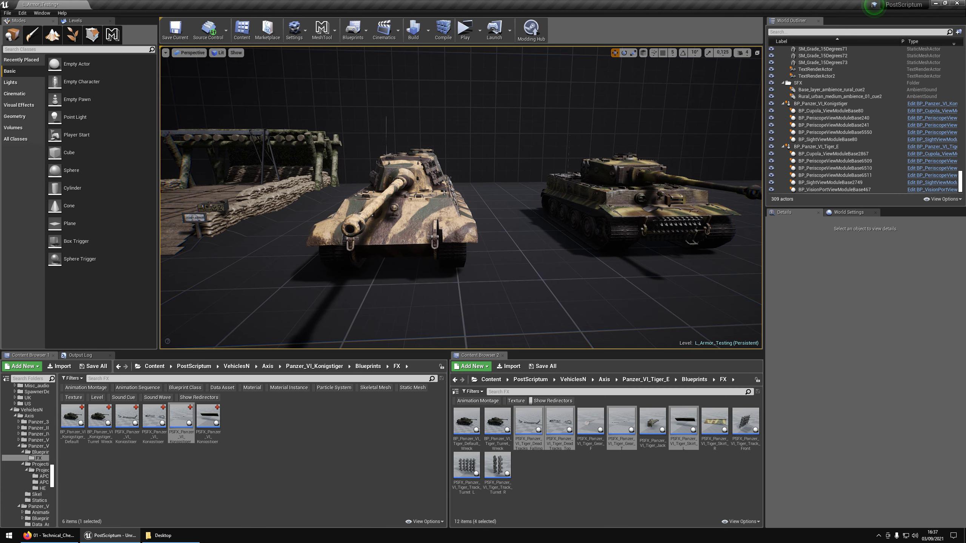
key(Delete)
Open the Konigstiger tank's blueprint for editing from the level and widen its editor window
drag(590, 211, 464, 232)
right_click(463, 232)
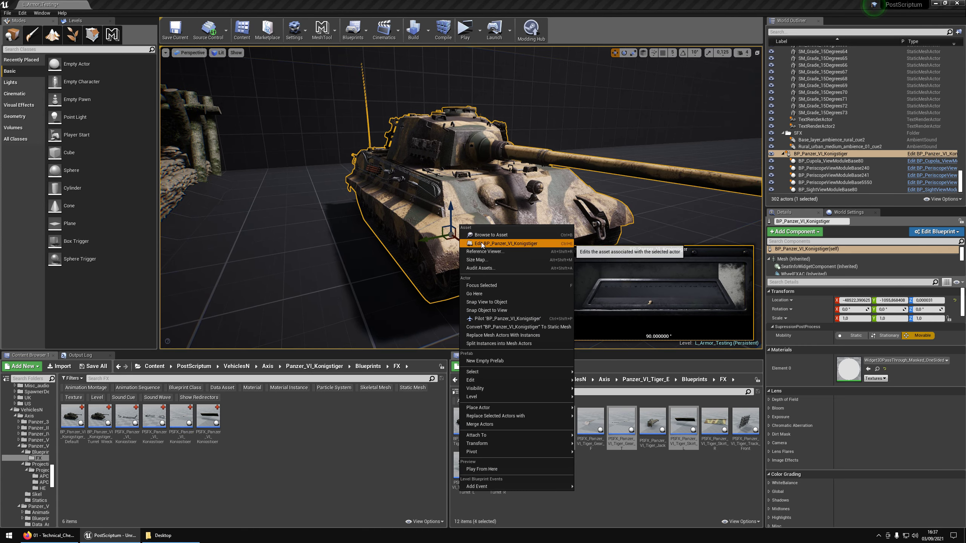
click(482, 244)
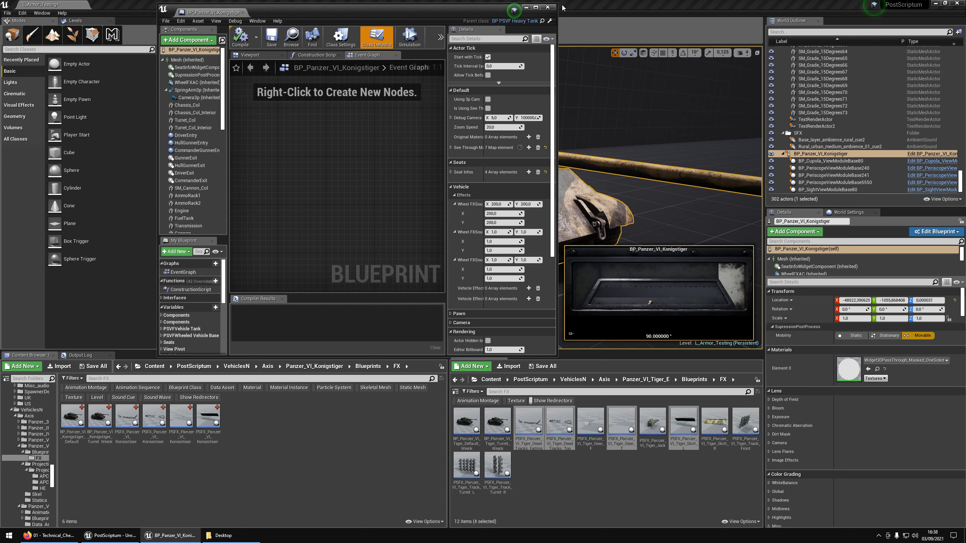
drag(562, 15, 964, 17)
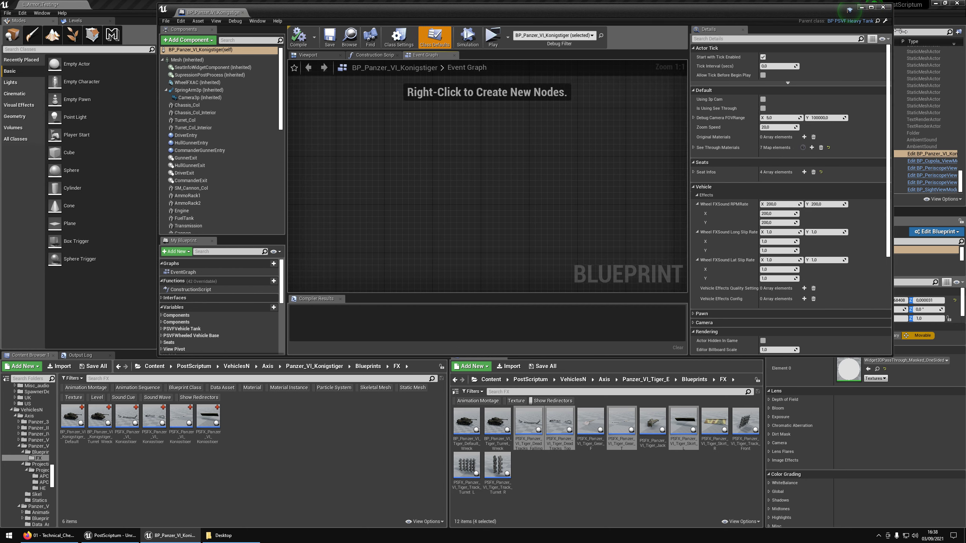
Search the Konigstiger blueprint's class defaults for its dead and damage settings
click(772, 39)
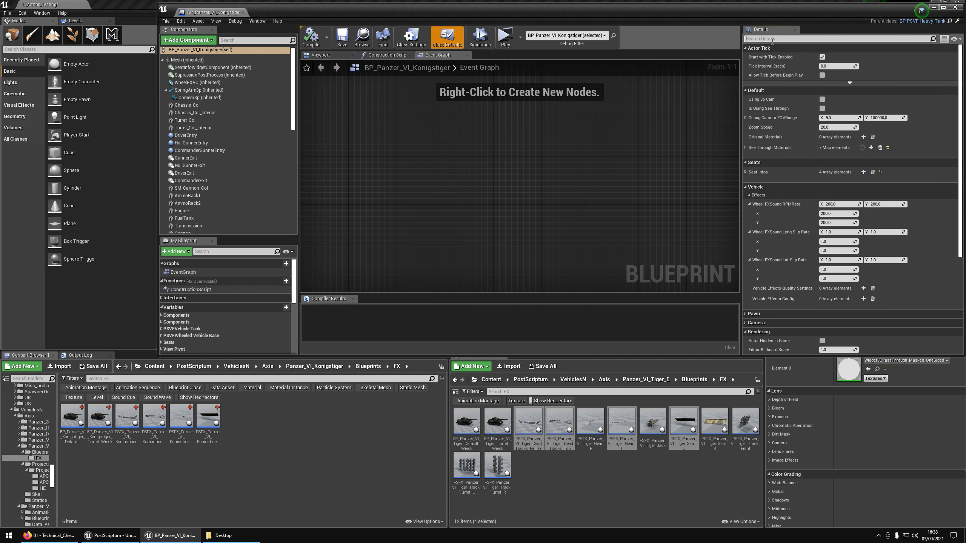
text(dead)
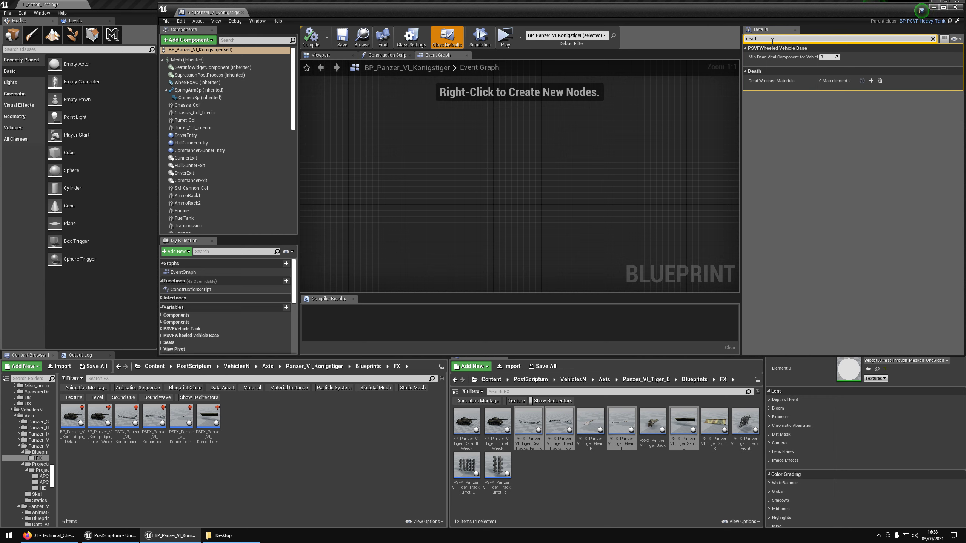
key(BackSpace)
key(BackSpace)
key(BackSpace)
text(amag)
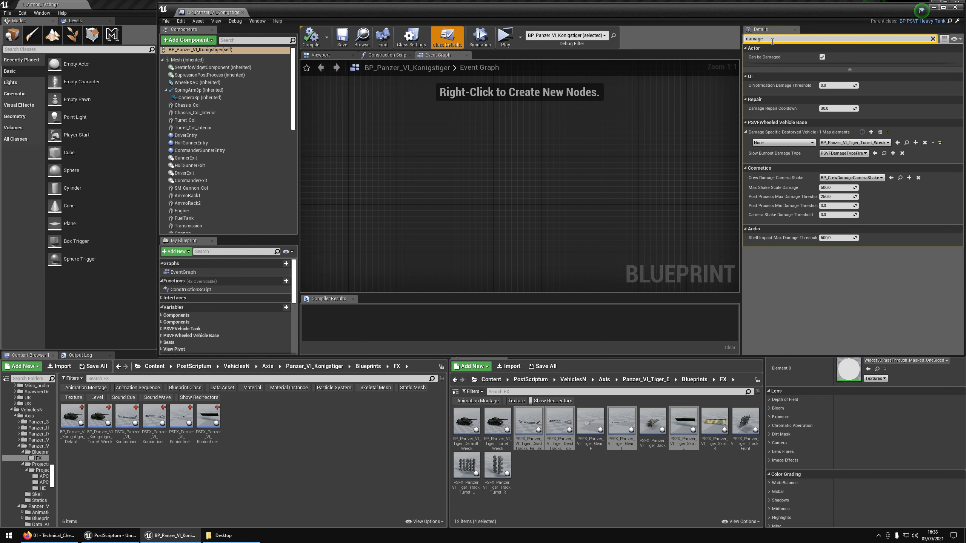
text(e)
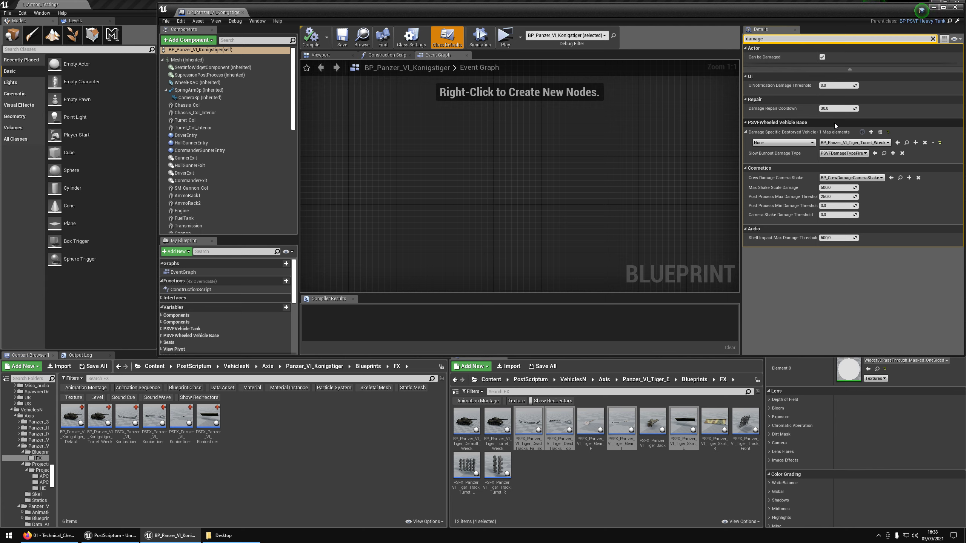
key(BackSpace)
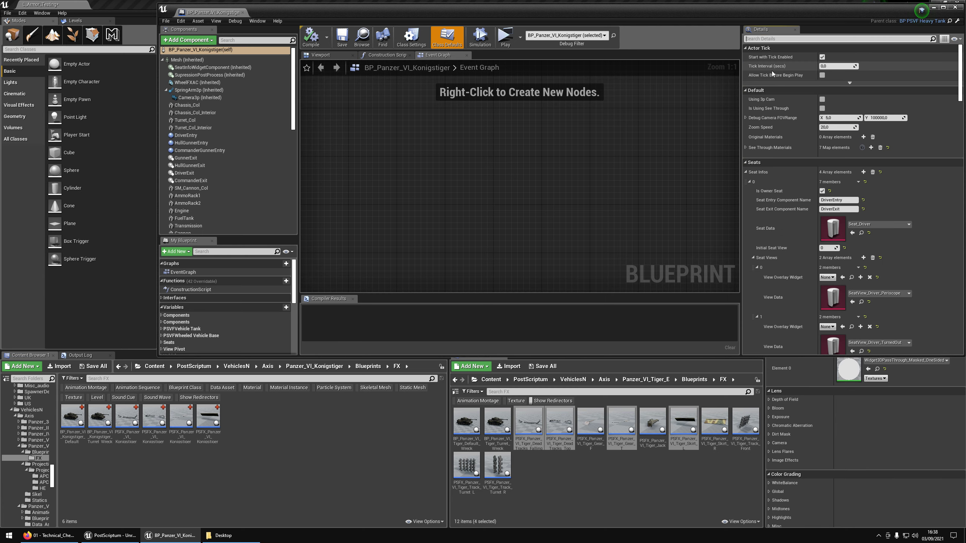
Assign BP_Panzer_VI_Konigstiger_Default_Wreck as the default destroyed vehicle class and BP_Panzer_VI_Konigstiger_Turret_Wreck as the damage-specific one
scroll(760, 77, down, 10)
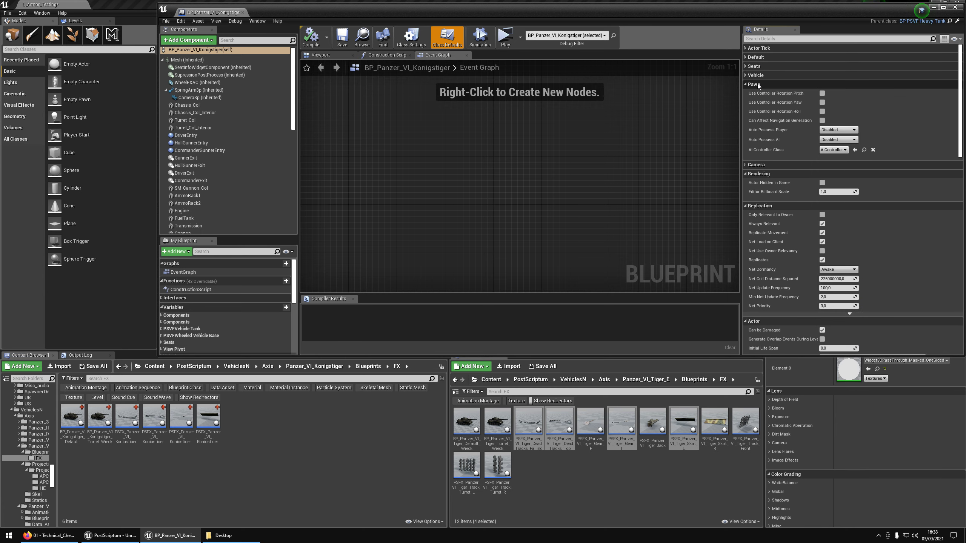
scroll(779, 116, down, 5)
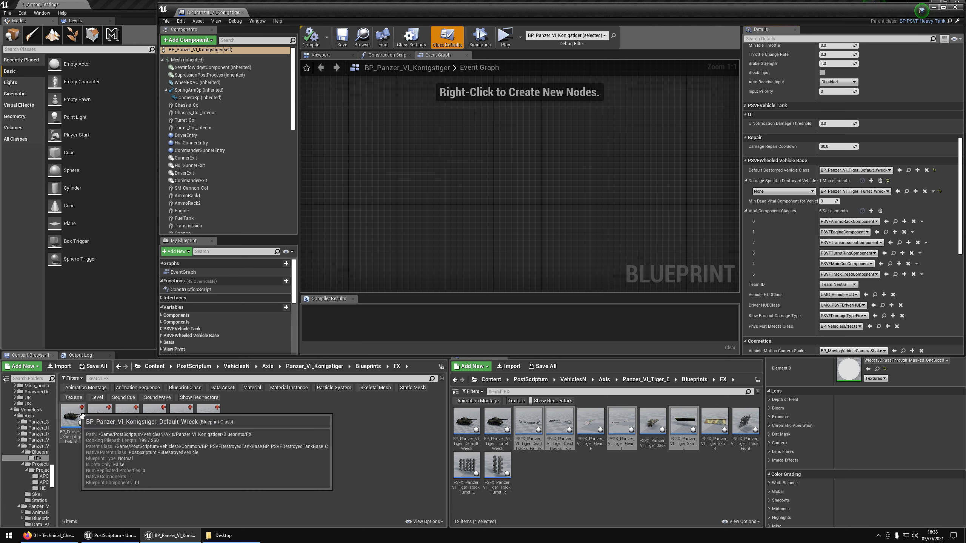
drag(82, 416, 900, 173)
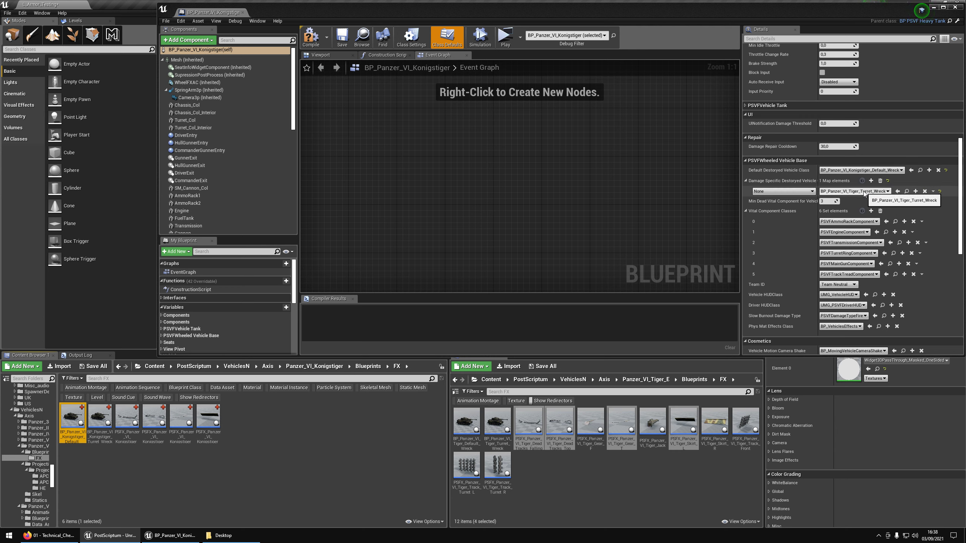
drag(100, 418, 870, 192)
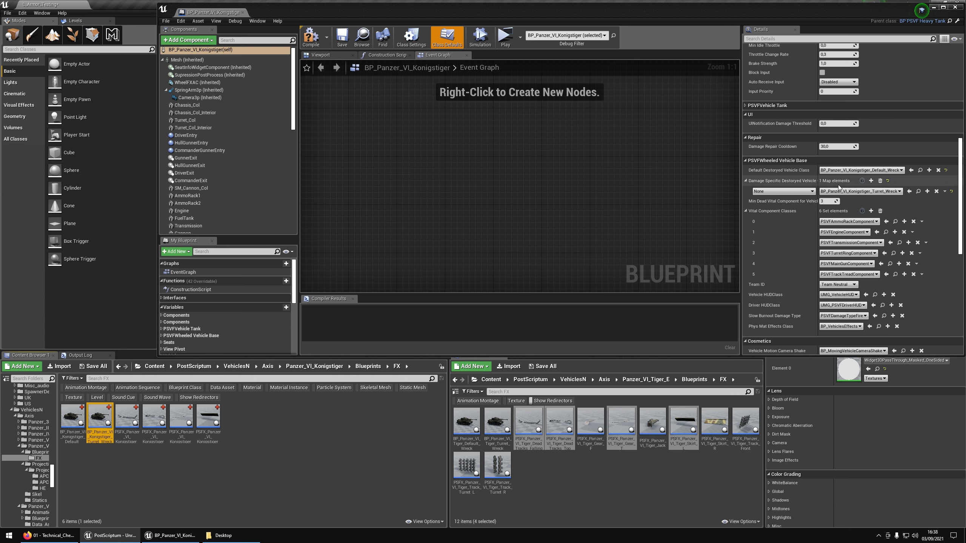
Set the damage type of the turret wreck entry to PSVFDamageTypeFire and save the Konigstiger blueprint
click(773, 192)
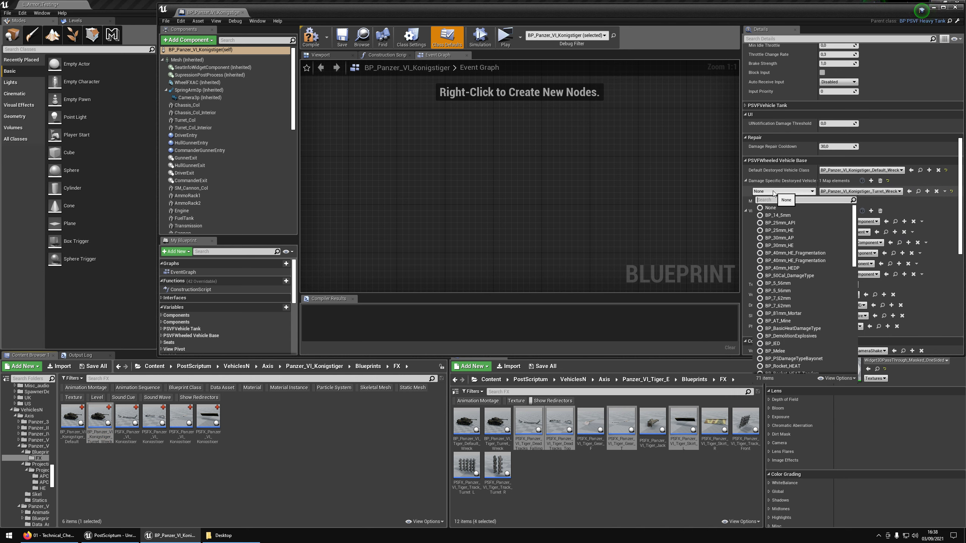
text(fire)
key(Return)
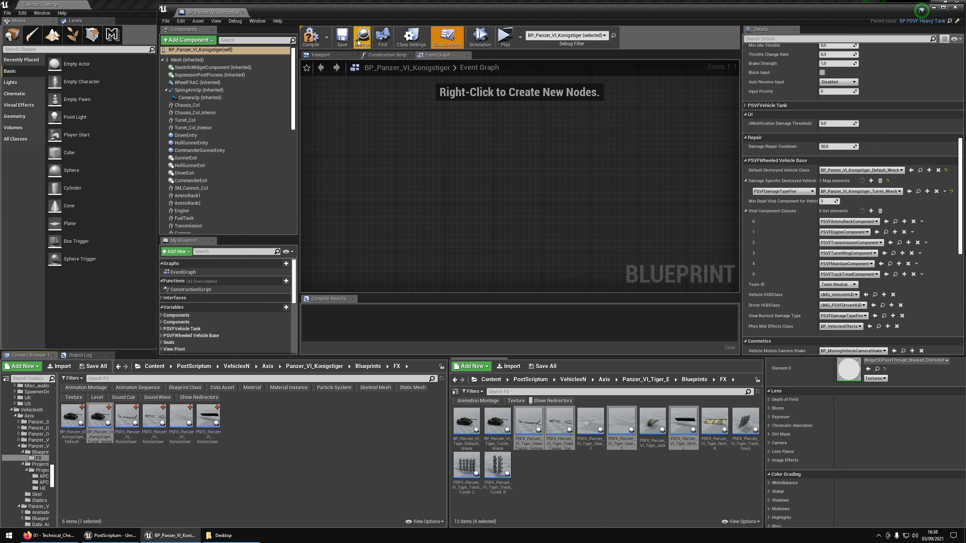
click(342, 38)
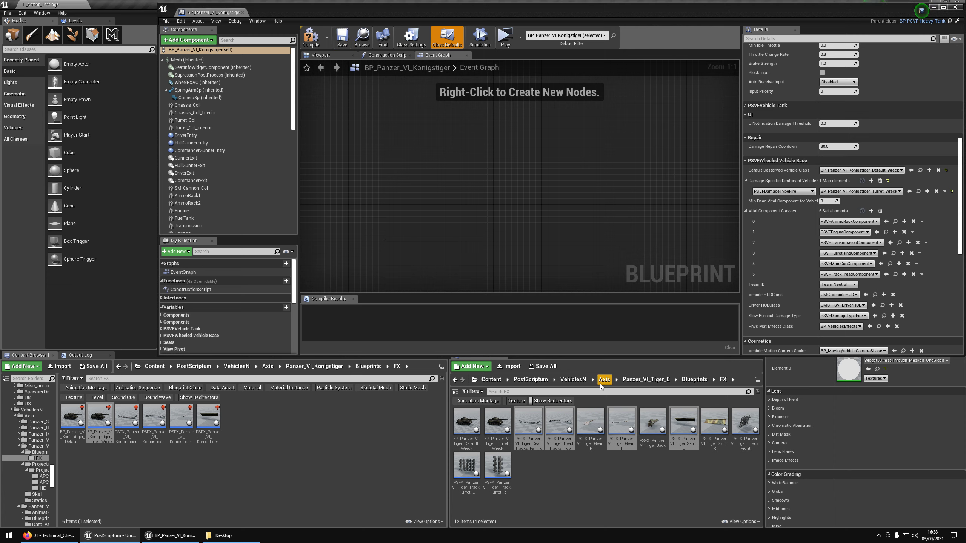
Open the BP_Panzer_VI_Tiger_E blueprint from the Tiger E Blueprints folder
click(655, 380)
double_click(496, 420)
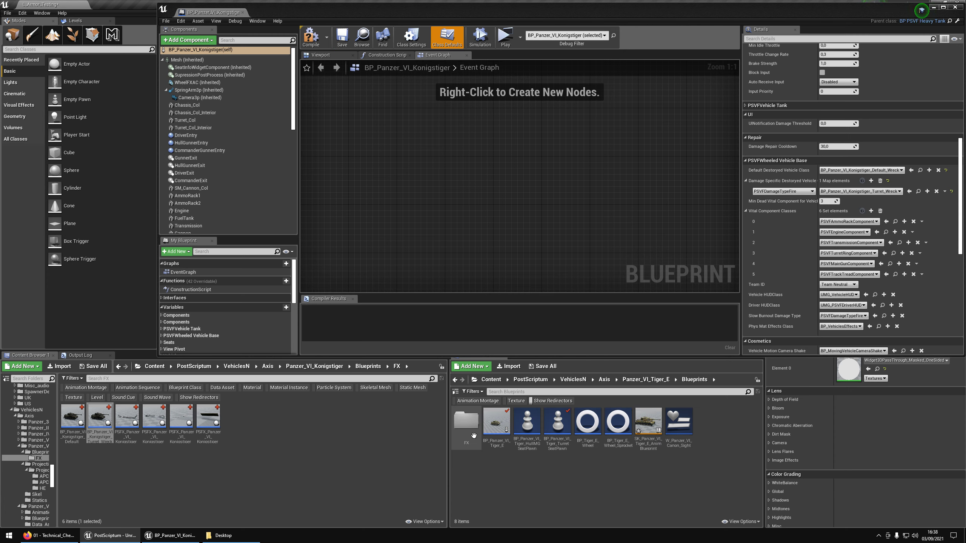
double_click(502, 424)
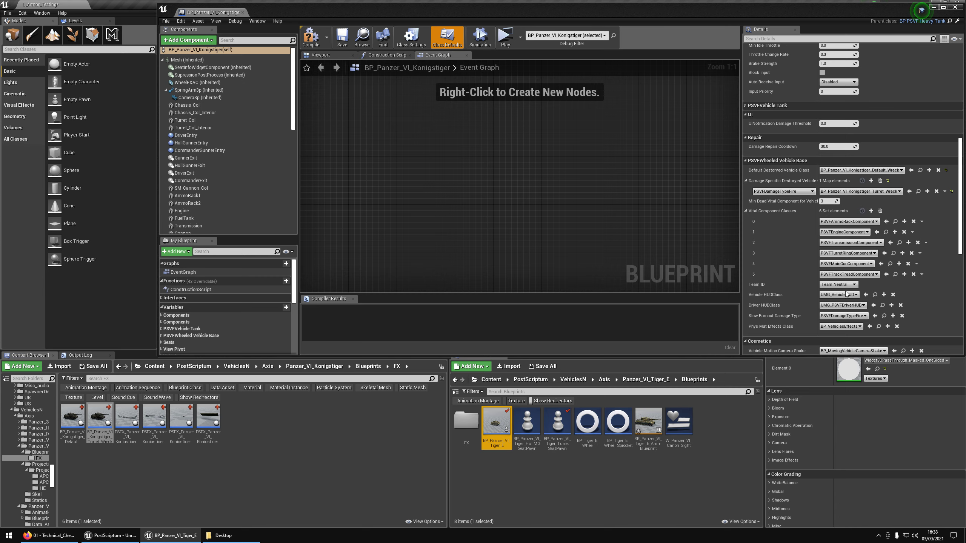
Set the damage type of the Tiger E's damage-specific turret wreck entry to PSVFDamageTypeFire and save the blueprint
click(766, 181)
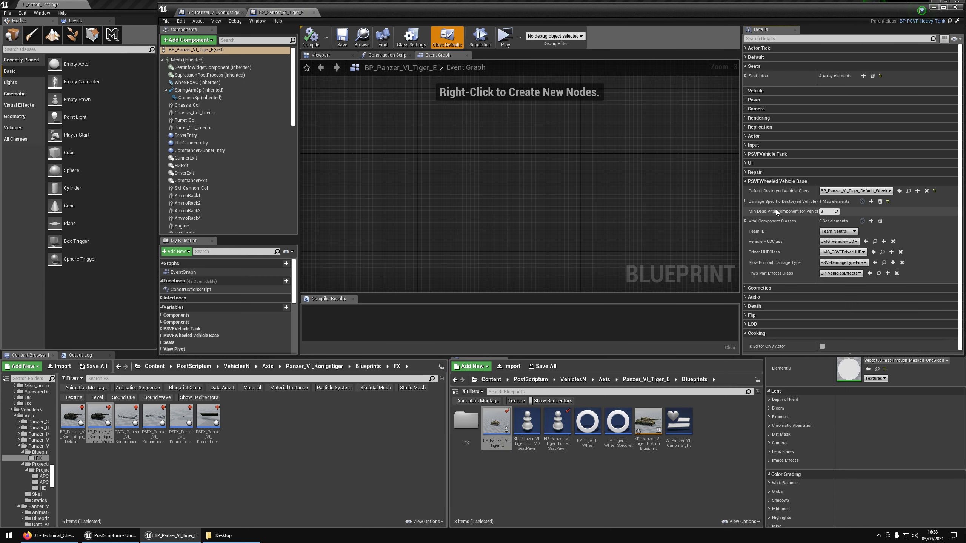
click(745, 201)
click(773, 213)
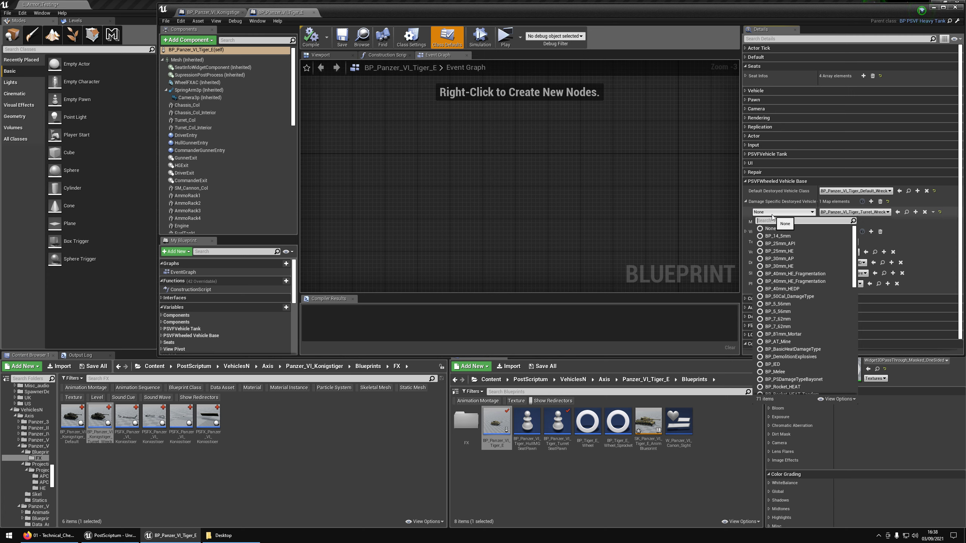
text(fire)
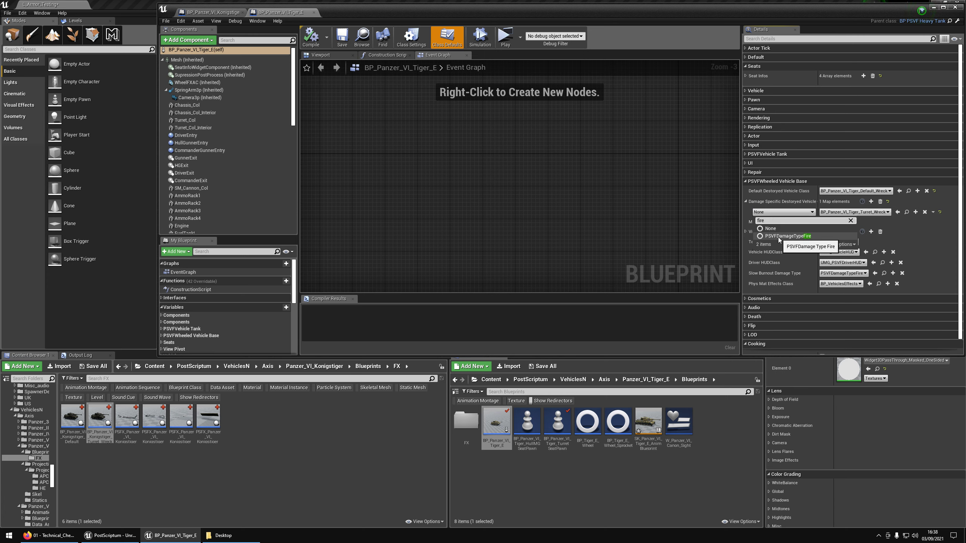
click(778, 237)
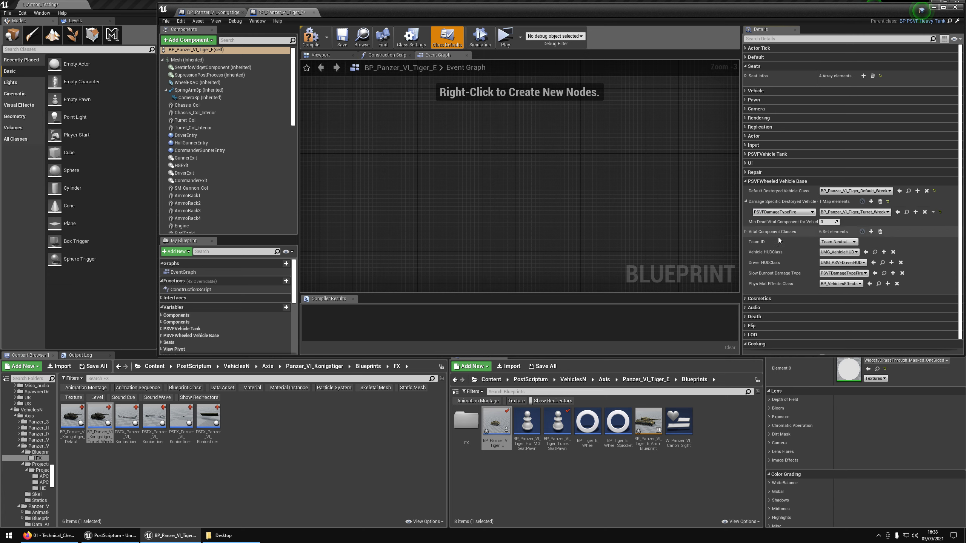
click(340, 37)
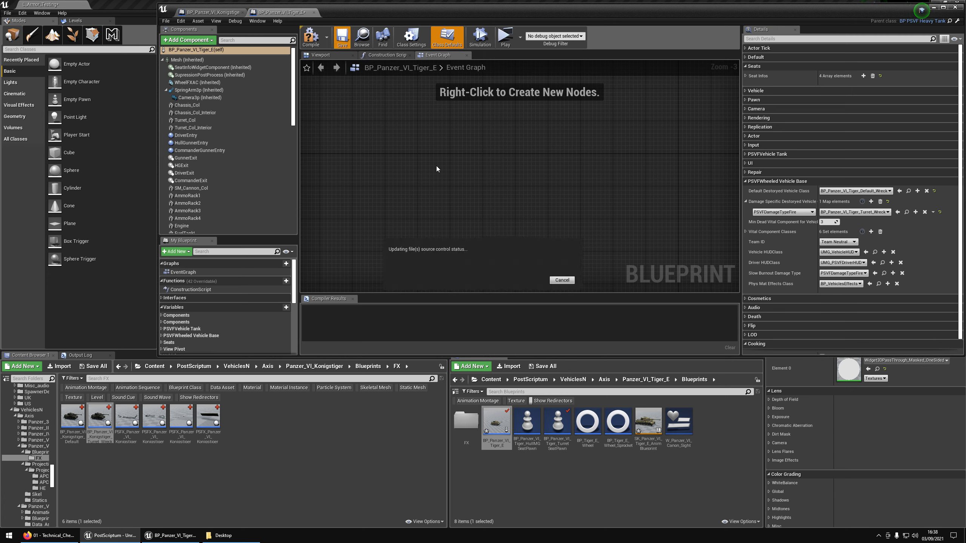
Examine the destroyed vehicle settings in the parent BP_PSVF_HeavyTank blueprint, and close it along with the Tiger E blueprint
click(943, 21)
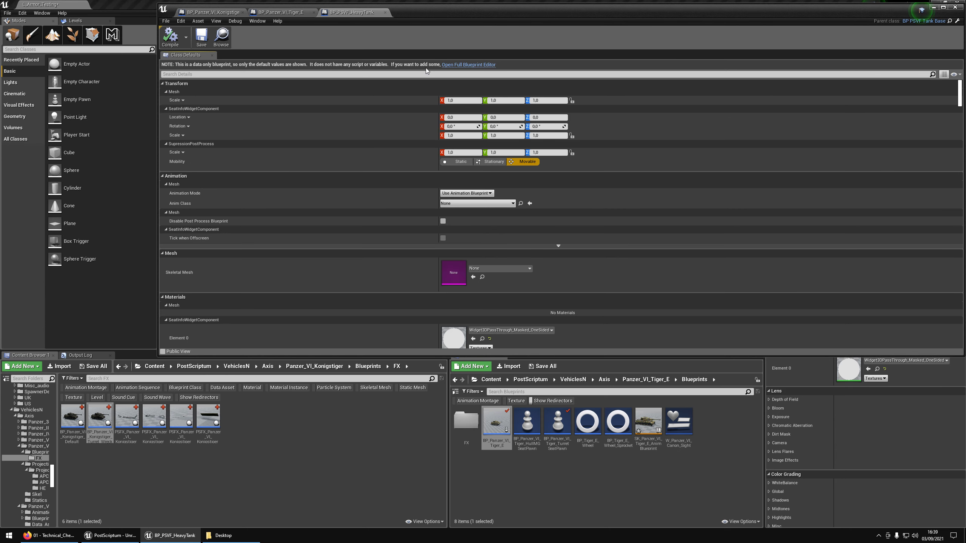
click(466, 63)
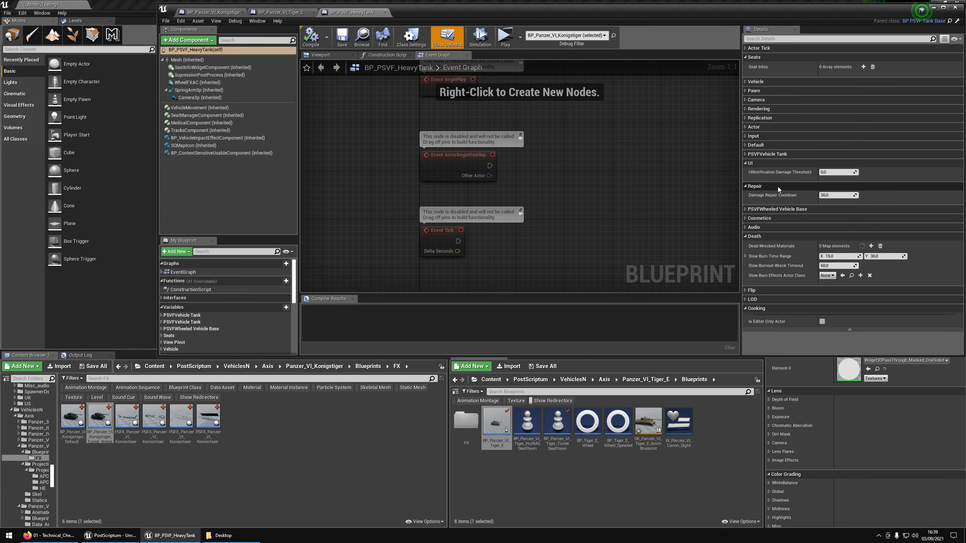
click(765, 154)
click(763, 225)
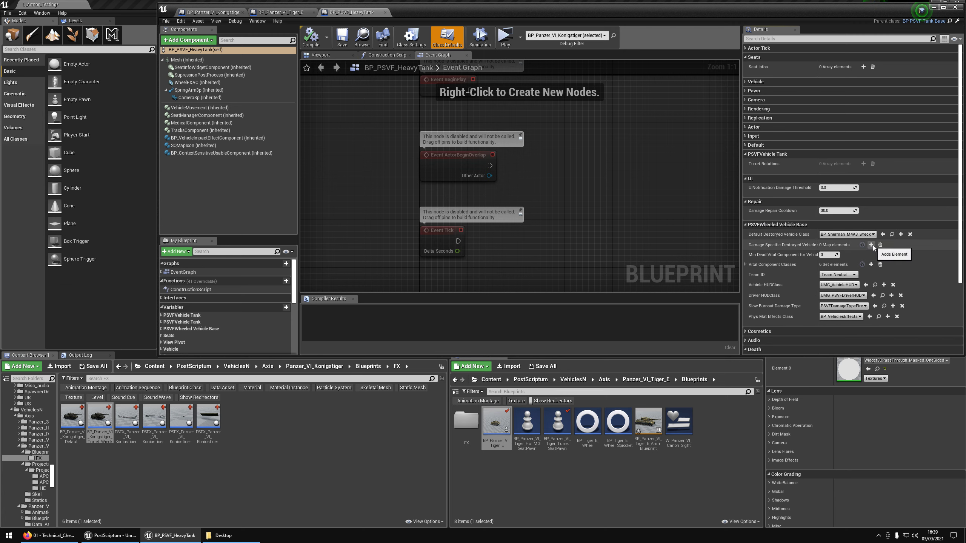
middle_click(351, 10)
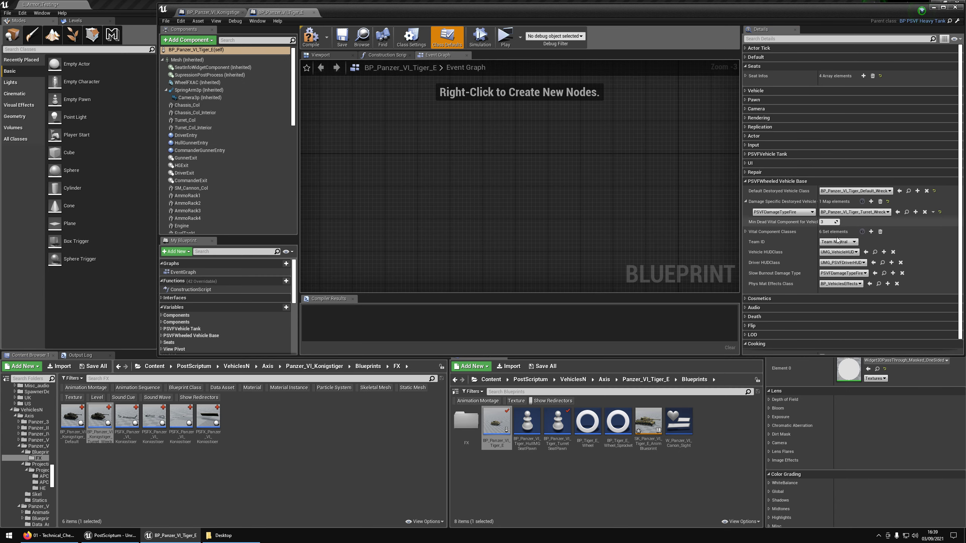
middle_click(291, 12)
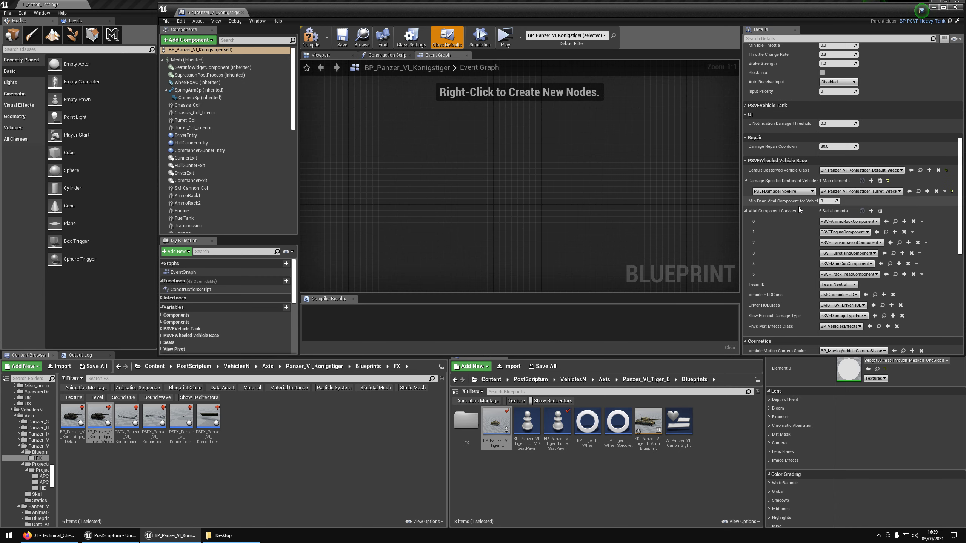
scroll(799, 207, down, 1)
click(746, 199)
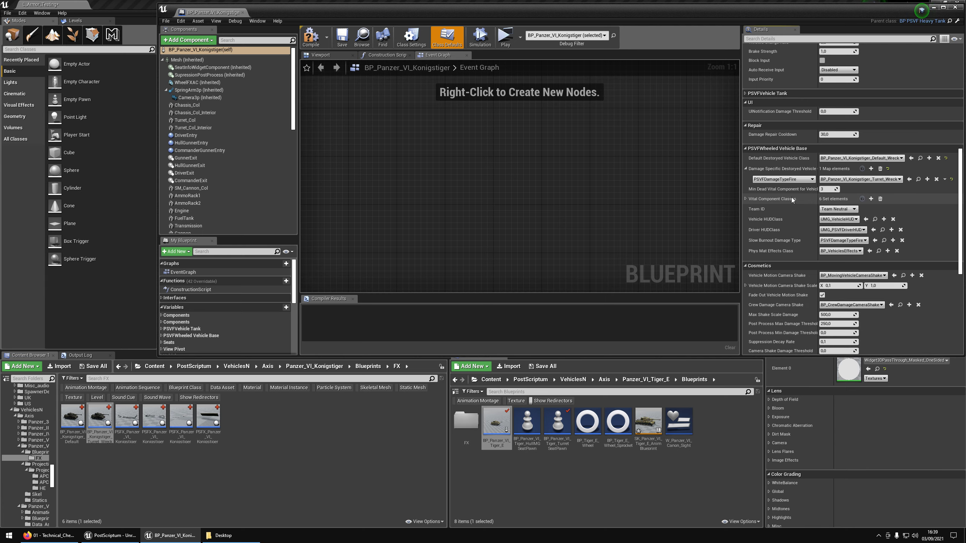
drag(497, 423, 102, 423)
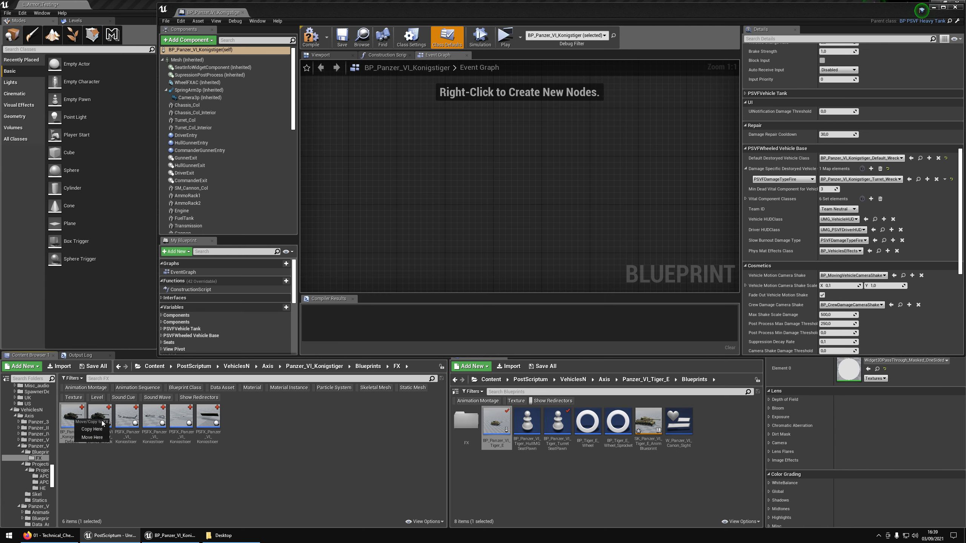
click(102, 417)
ctrl+click(76, 423)
click(136, 431)
ctrl+click(165, 429)
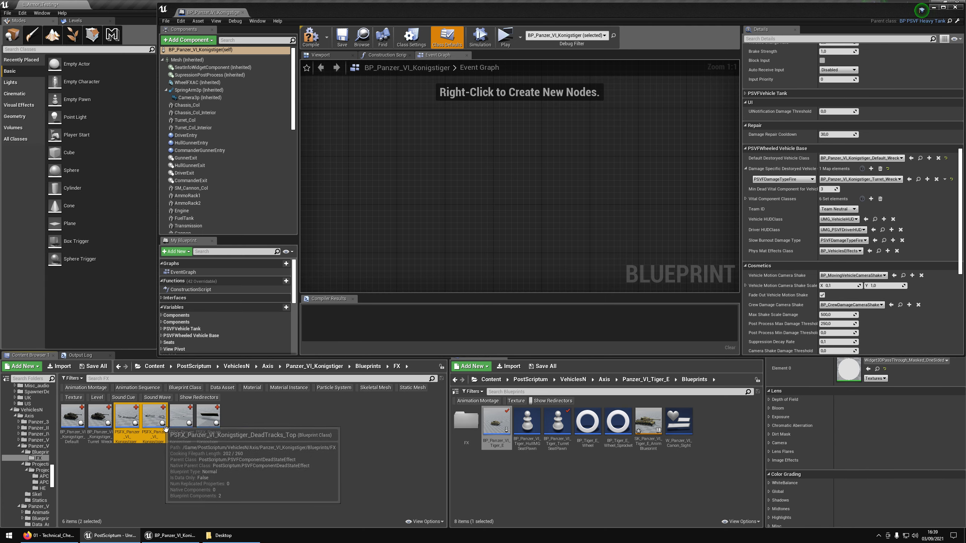
Show the Konigstiger model in the 3D view and select the track tread components on both sides
click(320, 55)
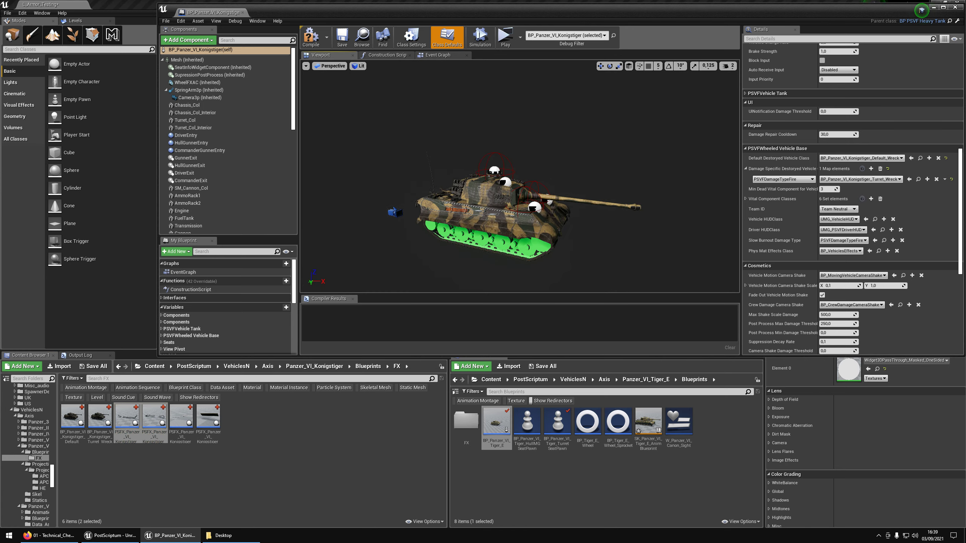
scroll(548, 220, up, 4)
click(536, 168)
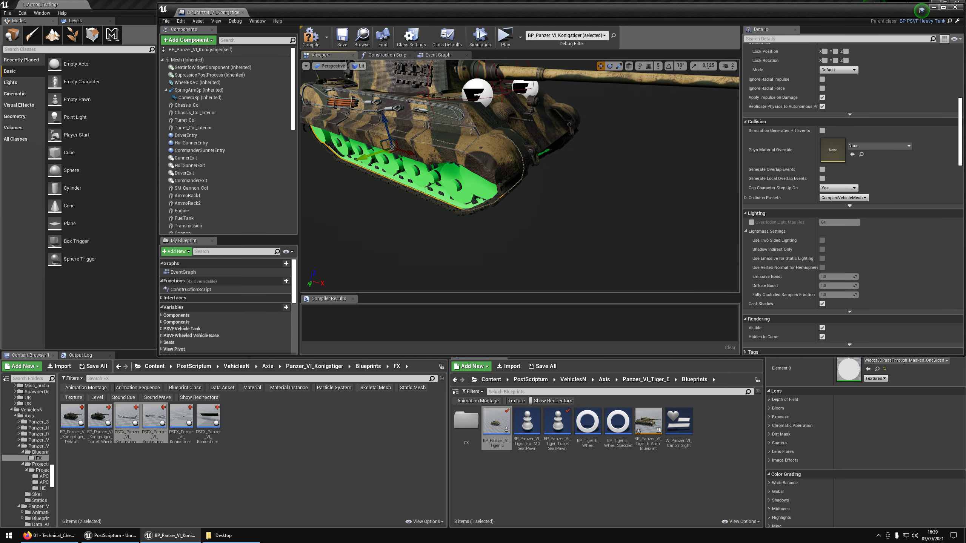
mouse_move(547, 220)
alt+mouse_down()
mouse_move(441, 219)
mouse_move(544, 229)
alt+mouse_up()
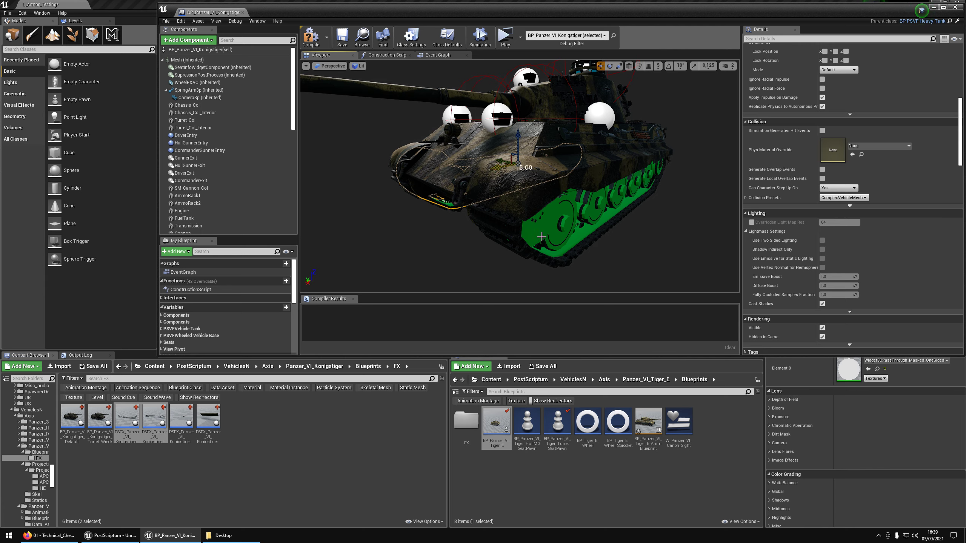
click(542, 210)
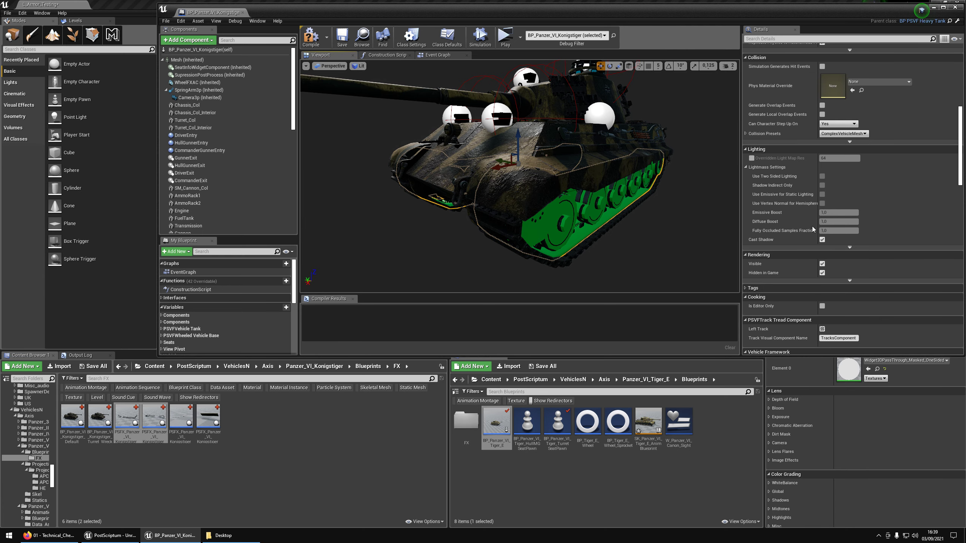
Set the tracks' dead state actor class to PSFX_Panzer_VI_Konigstiger_DeadTracks_Top and their default killed effect actor to PSFX_Panzer_VI_Konigstiger_DeadTracks_Falling
scroll(784, 149, down, 6)
scroll(784, 149, down, 8)
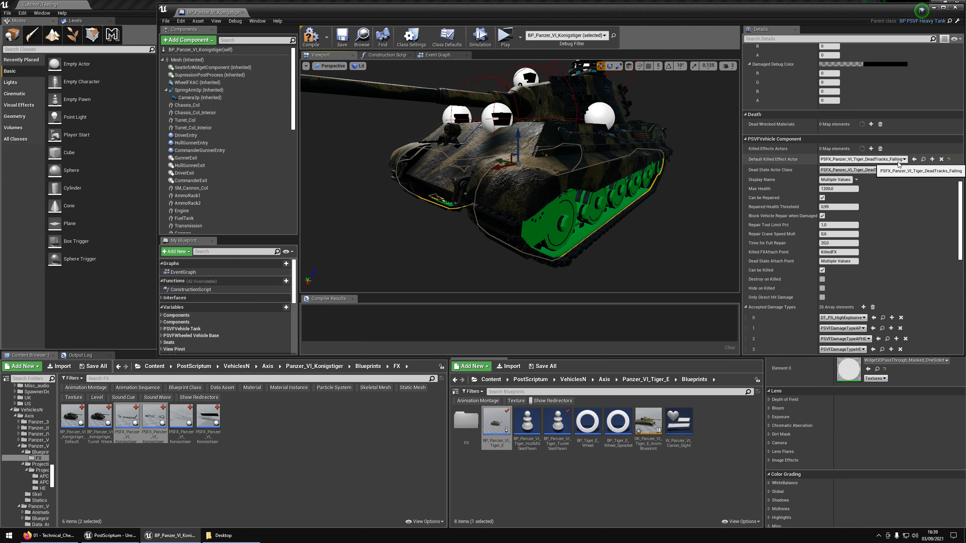
click(918, 170)
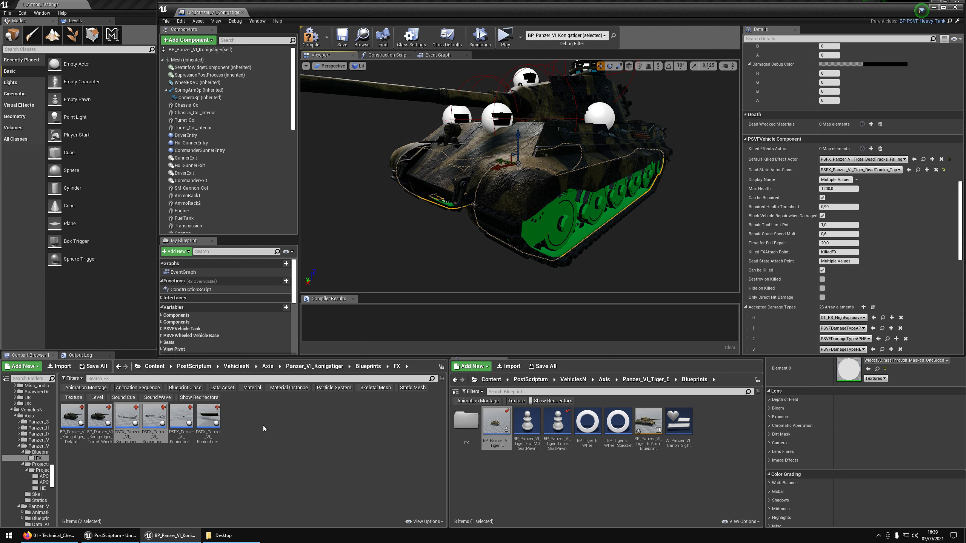
click(909, 170)
click(128, 418)
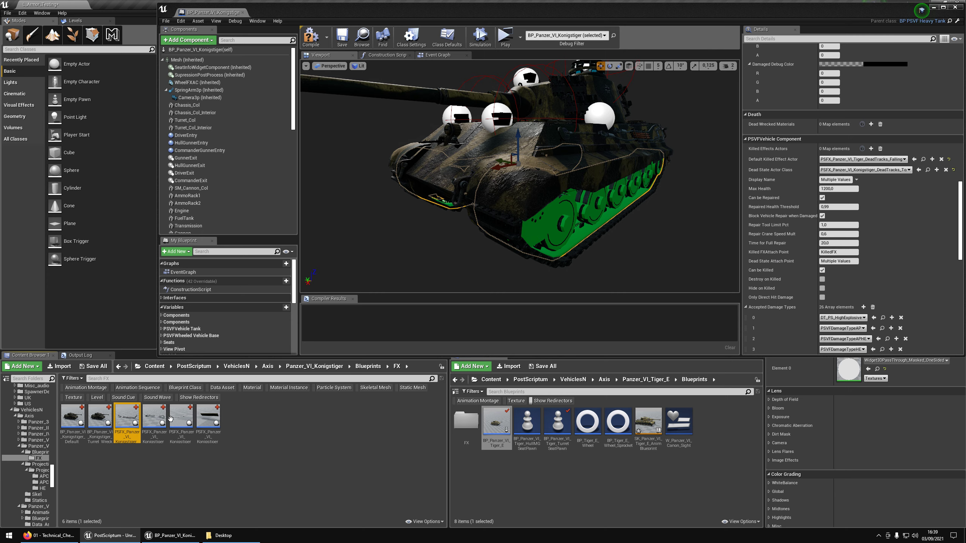
click(914, 160)
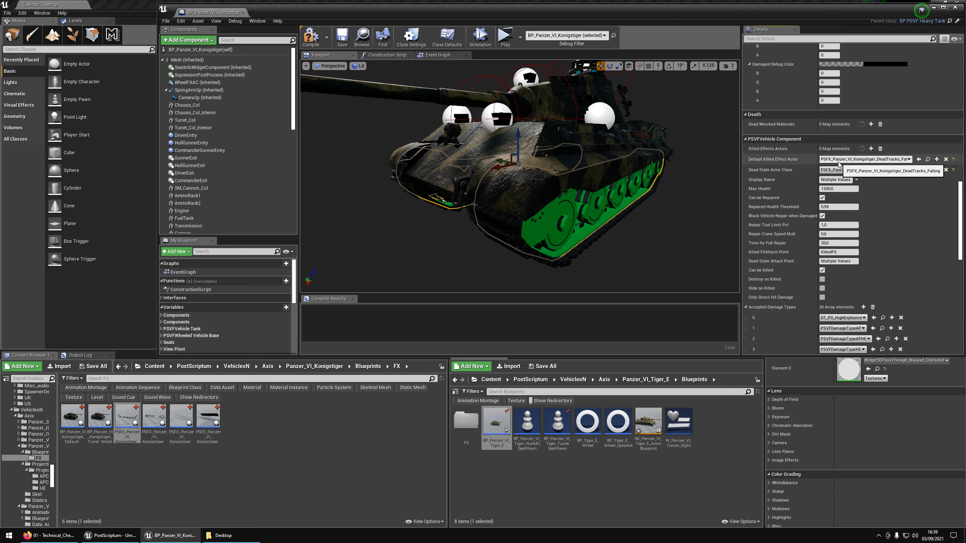
Set the default killed effect actor of the gear component on the tank's right side to PSFX_Panzer_VI_Konigstiger_Gear_R
click(163, 463)
click(189, 413)
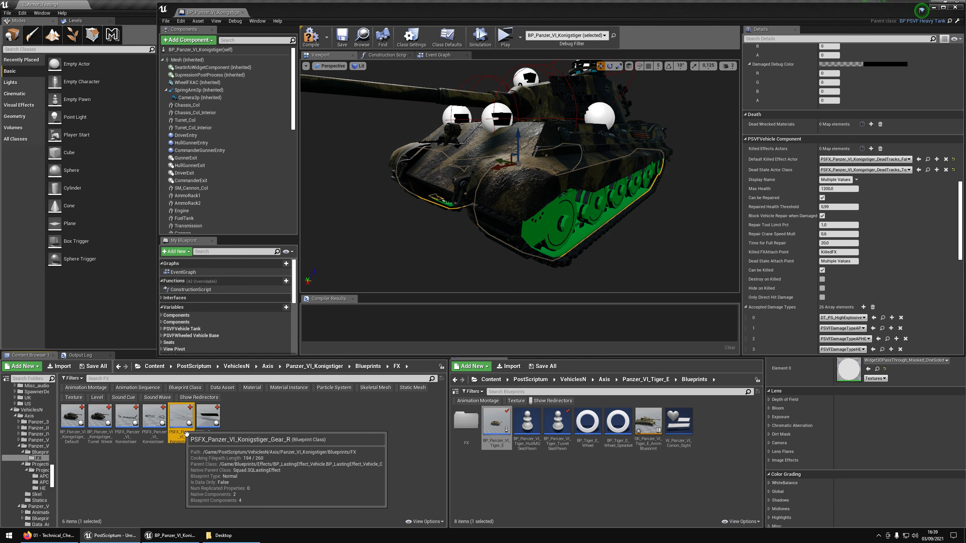
key(w)
right_drag(597, 208, 576, 181)
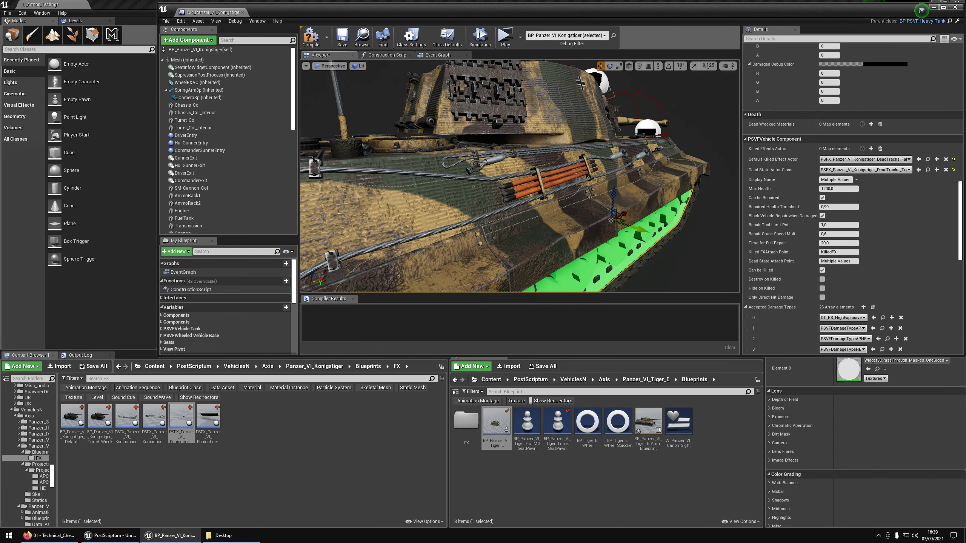
click(566, 181)
key(f)
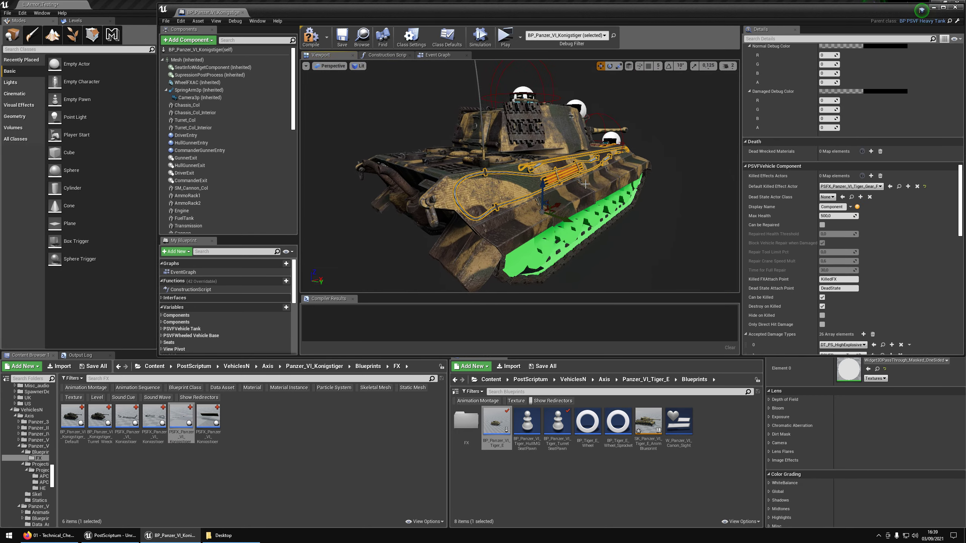
click(889, 186)
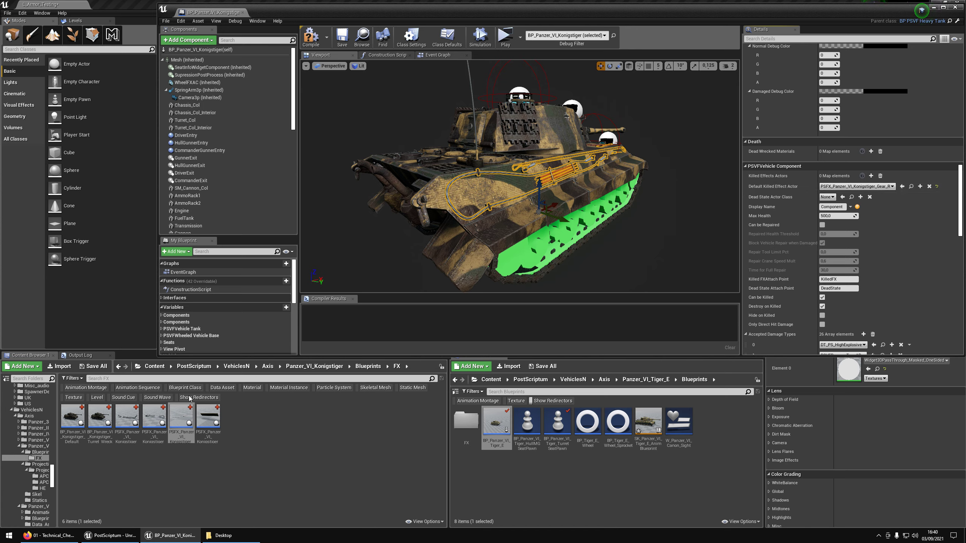
Select the side skirt panels on both sides of the tank and set their default killed effect actor to PSFX_Panzer_VI_Konigstiger_Skirt_L
click(182, 420)
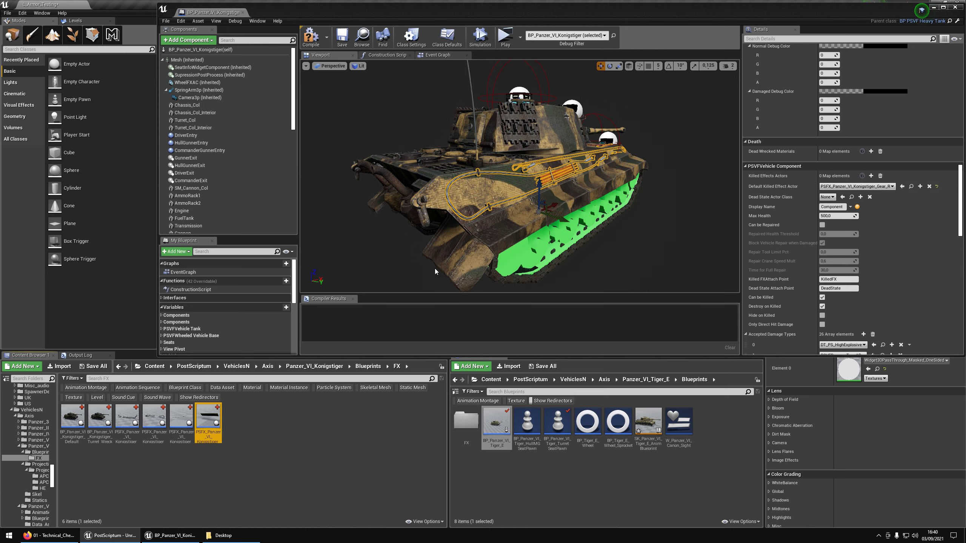
drag(437, 262, 397, 259)
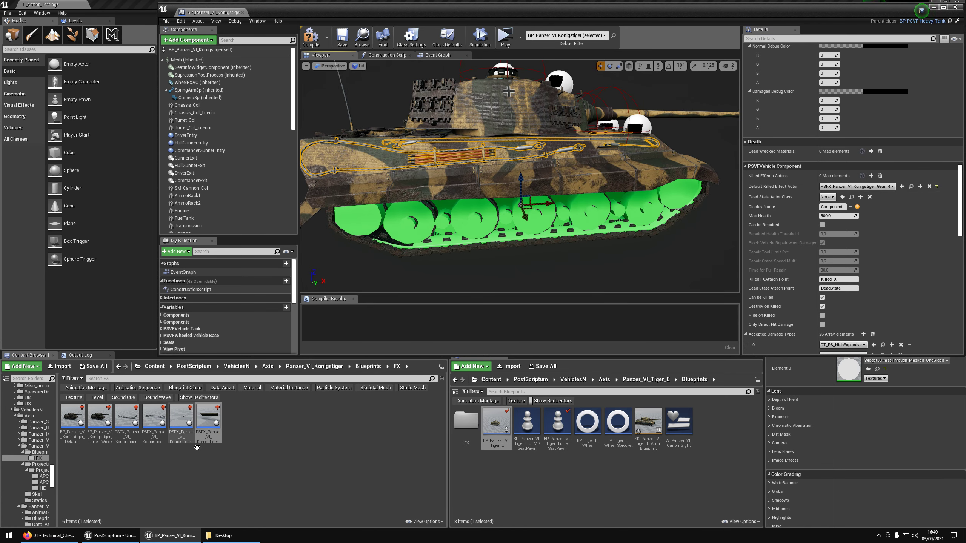
click(623, 175)
ctrl+click(447, 189)
ctrl+click(378, 196)
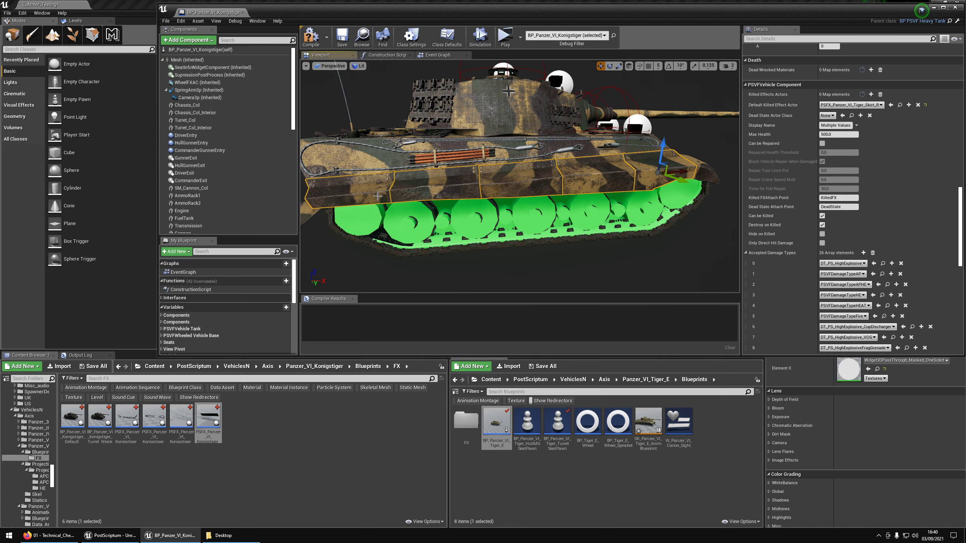
click(210, 431)
right_drag(471, 228, 675, 228)
ctrl+click(397, 150)
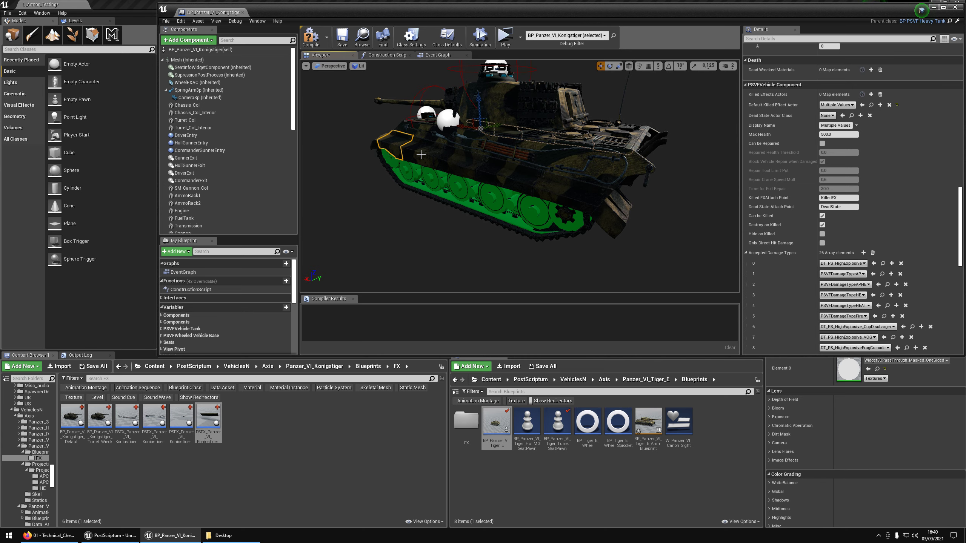
ctrl+click(516, 180)
ctrl+click(573, 188)
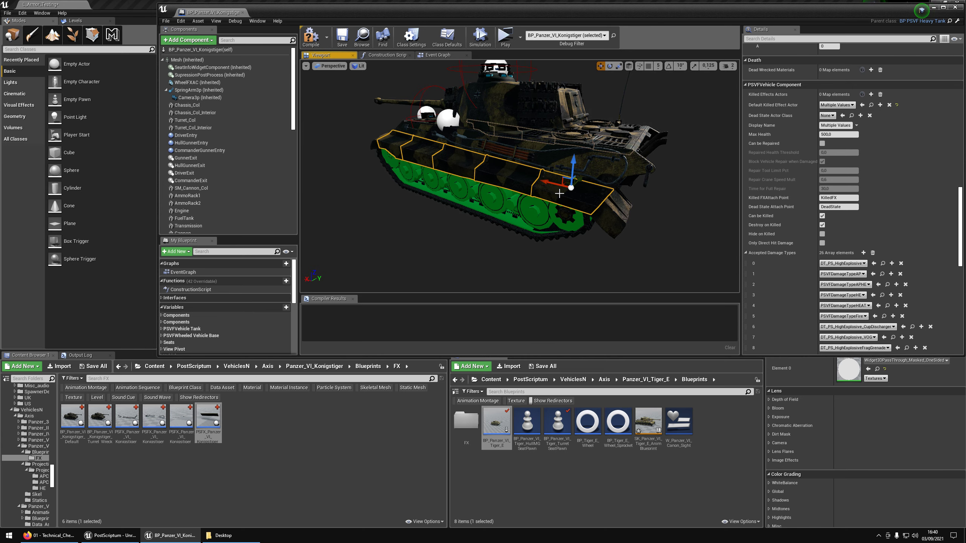
click(223, 439)
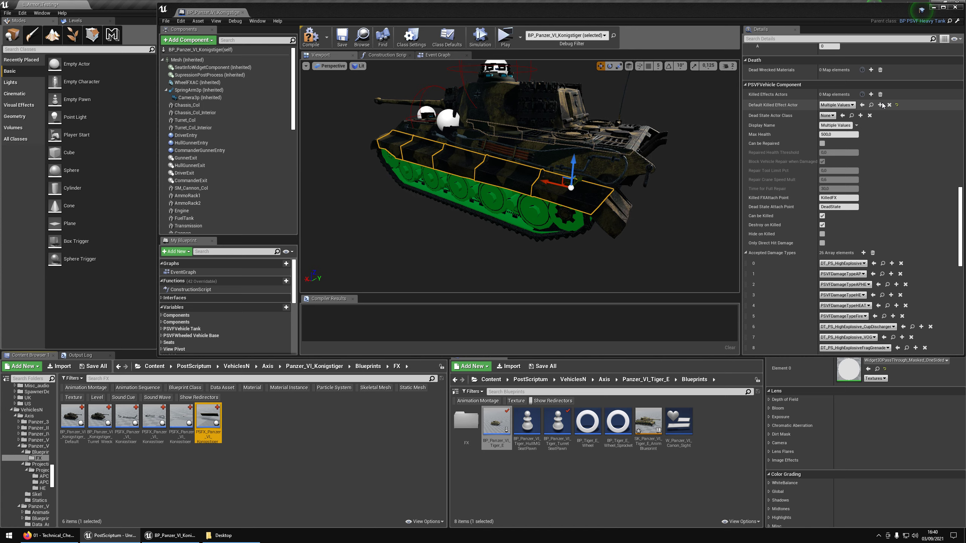
click(862, 105)
Select all the Konigstiger FX blueprints in the FX folder, then save and close the tank's blueprint
scroll(725, 221, up, 3)
mouse_move(532, 205)
right_down()
mouse_move(601, 206)
mouse_move(532, 208)
right_up()
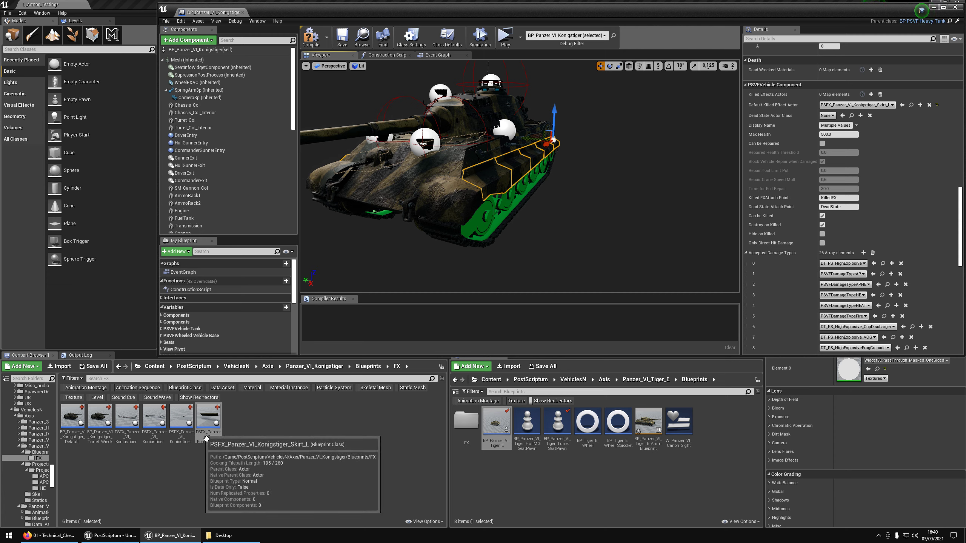
shift+click(80, 443)
click(253, 441)
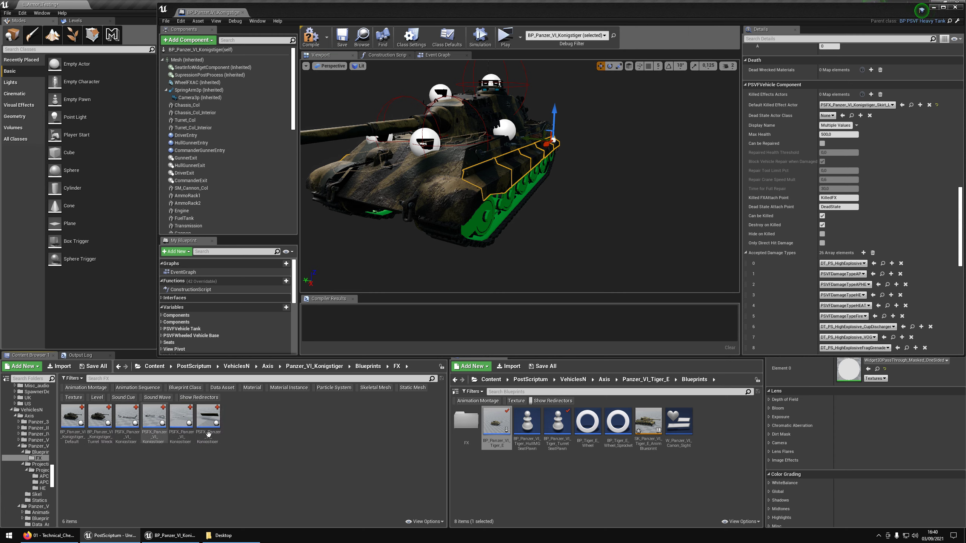
click(209, 420)
shift+click(72, 420)
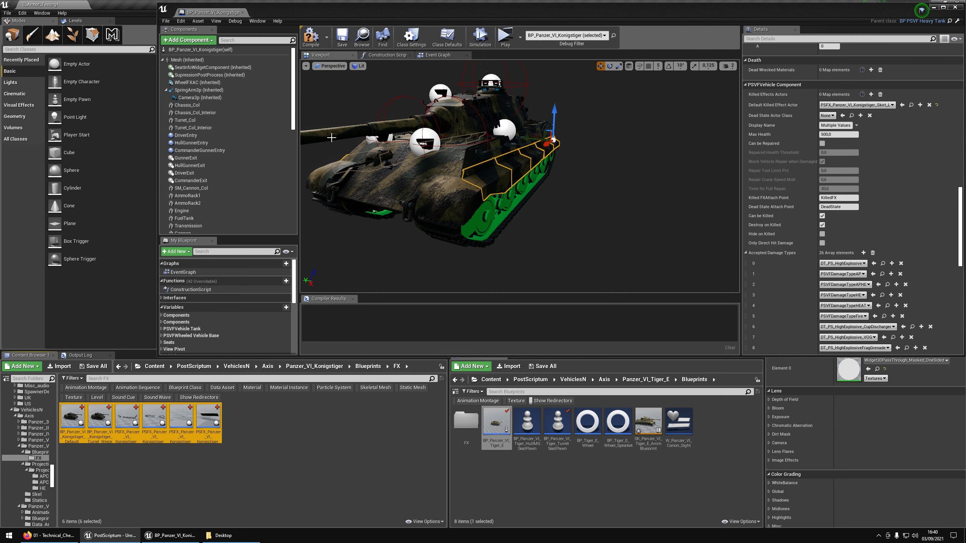
click(341, 37)
click(242, 12)
click(204, 487)
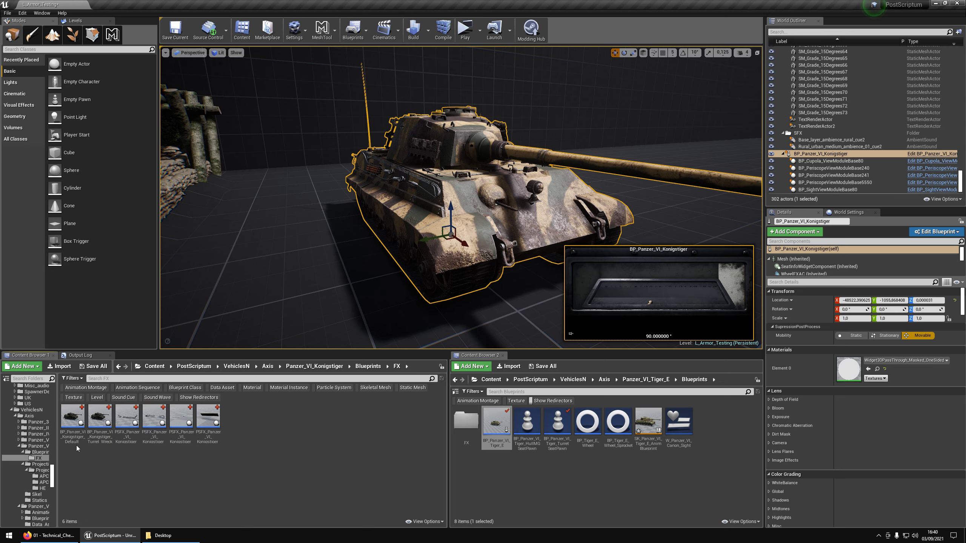
Open the BP_Panzer_VI_Konigstiger_Default_Wreck blueprint from the FX folder and show its model in 3D
right_drag(456, 228, 380, 229)
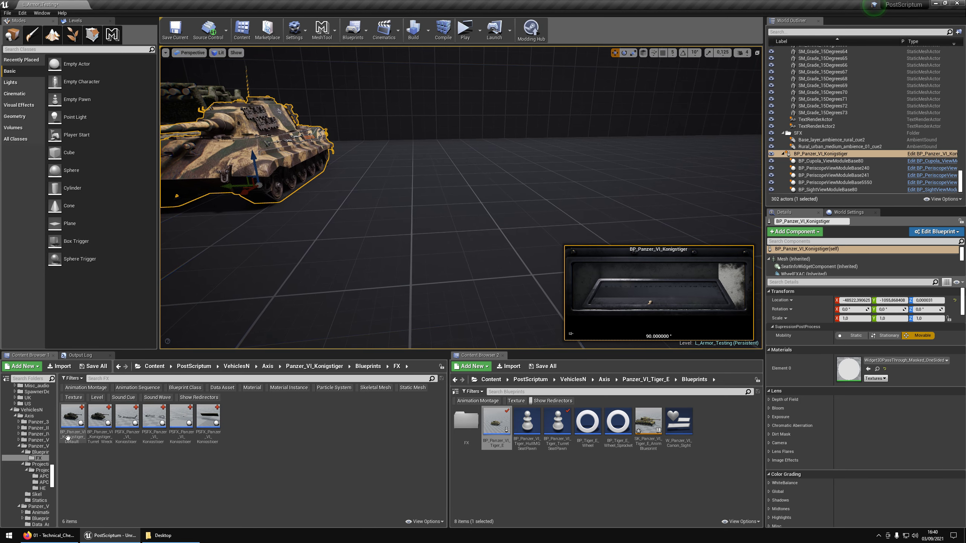
double_click(73, 418)
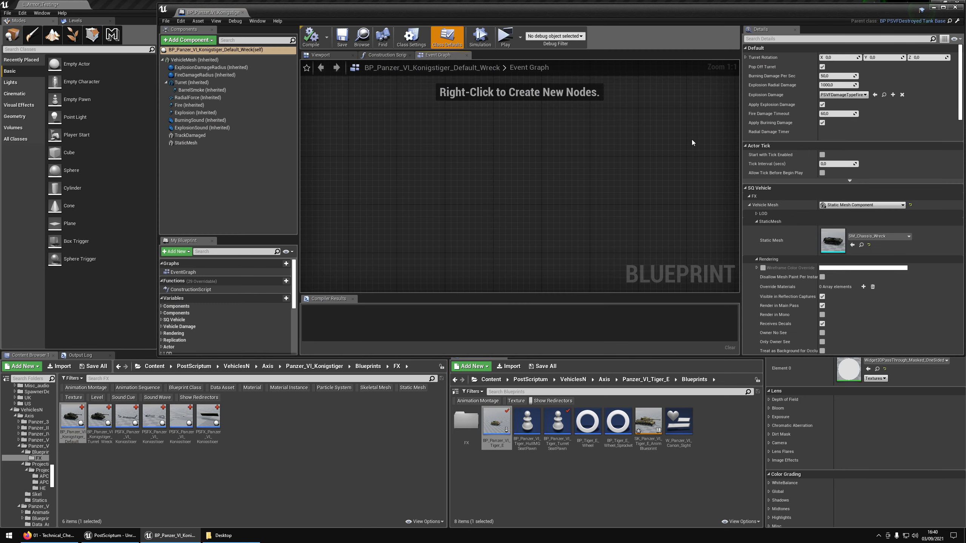
click(332, 57)
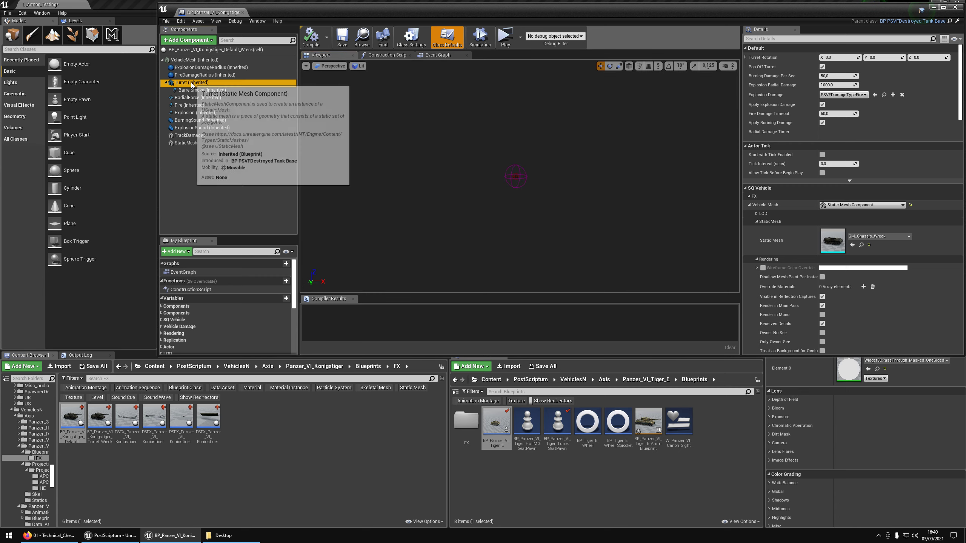
Select the wreck's vehicle mesh in the 3D view and browse the project assets to the Konigstiger's Statics folder
click(191, 83)
key(f)
right_drag(488, 202, 480, 222)
key(w)
click(488, 202)
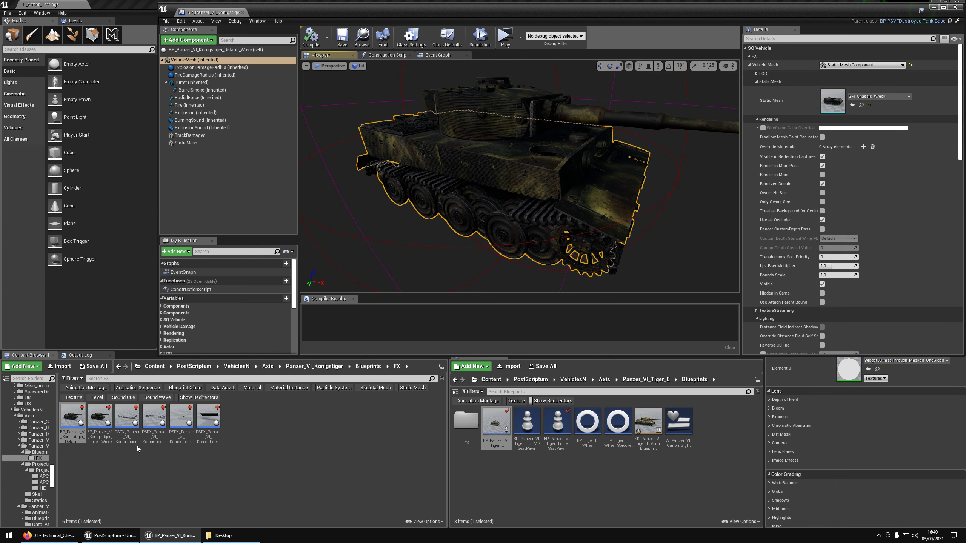
click(343, 366)
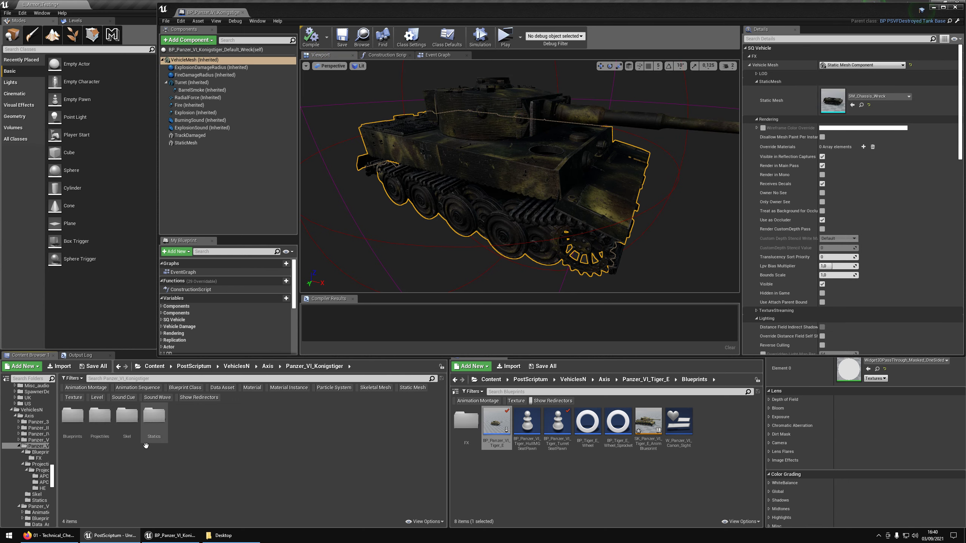
double_click(154, 422)
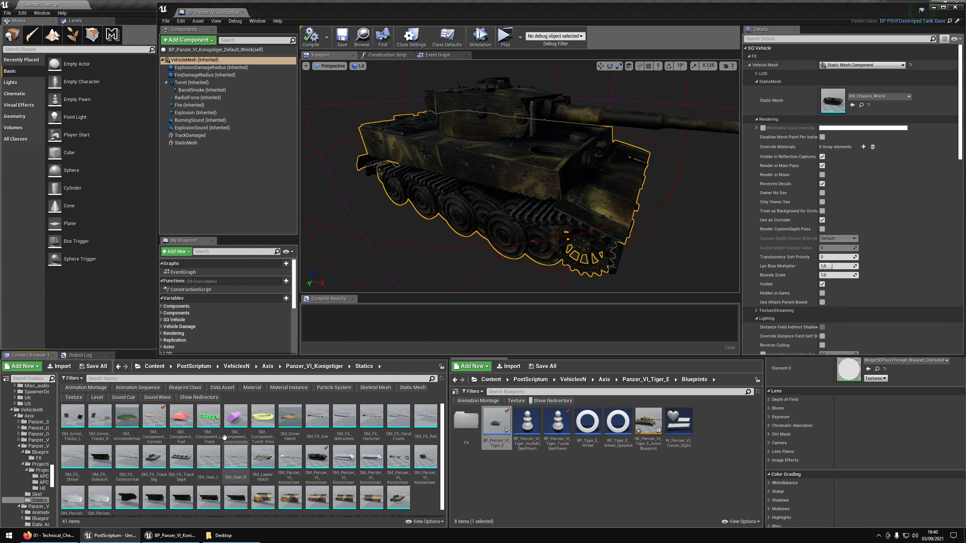
Search the Statics folder for "wrec" and clear the search
click(130, 376)
text(wrec)
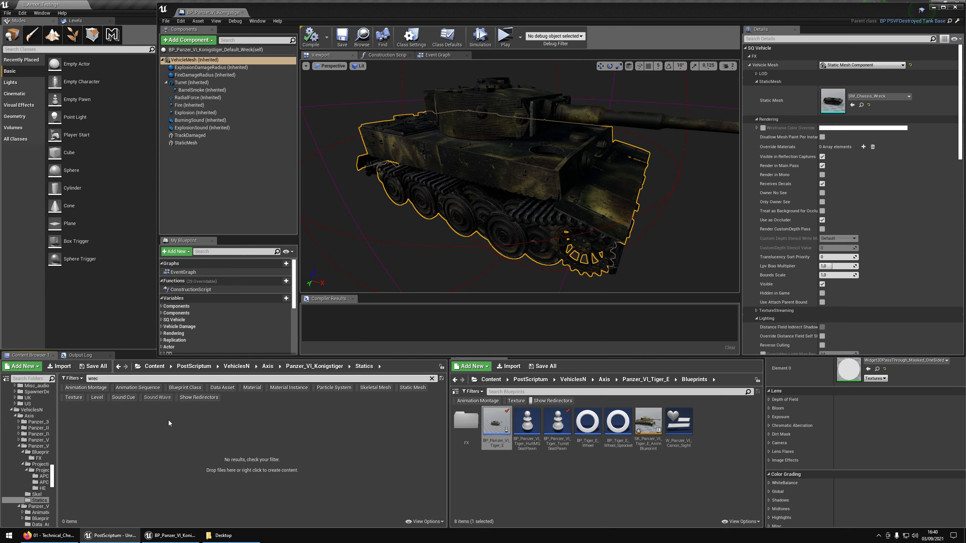
key(BackSpace)
key(BackSpace)
key(BackSpace)
key(BackSpace)
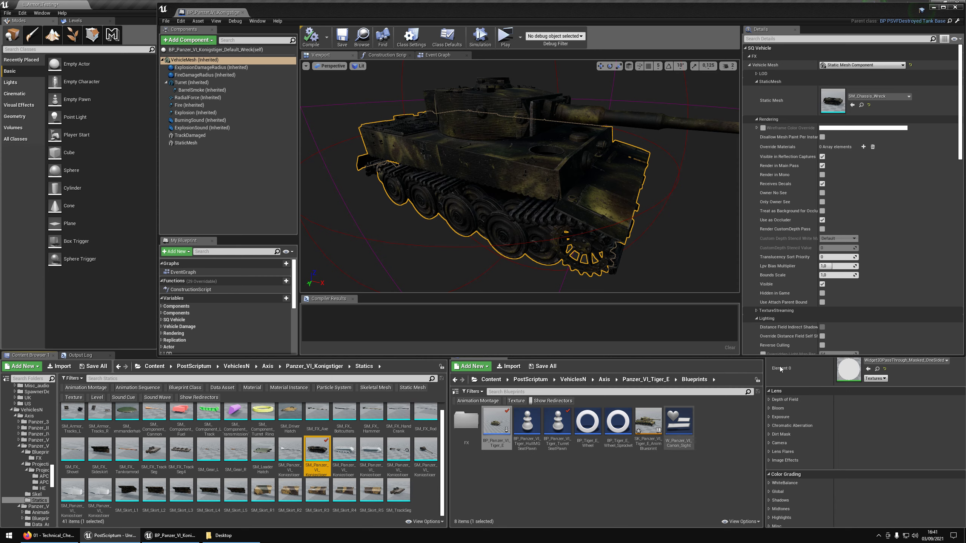
Assign the SM_Panzer_VI_Konigstiger_Chassis static mesh to the wreck's vehicle mesh and SM_Panzer_VI_Konigstiger_Turret to its turret
click(853, 105)
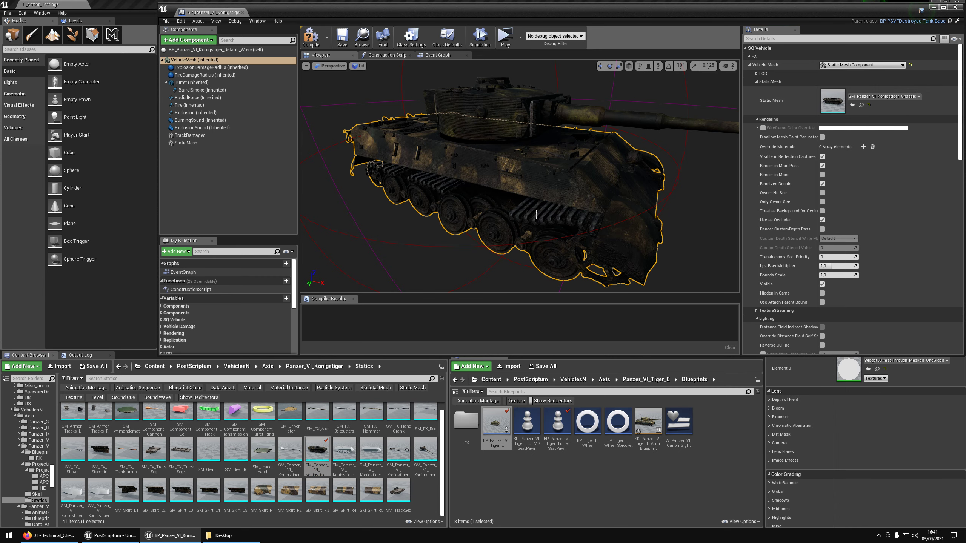
click(460, 111)
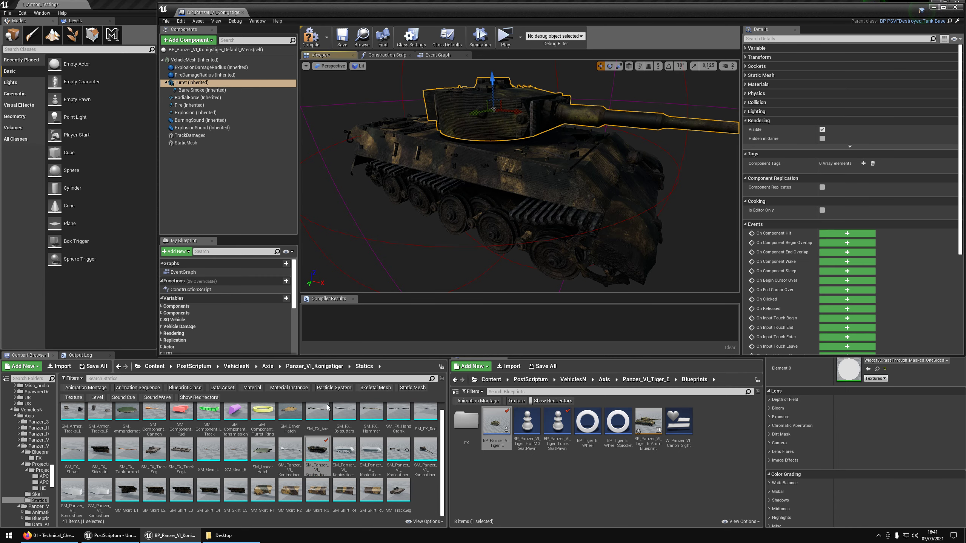
scroll(342, 475, up, 1)
click(425, 456)
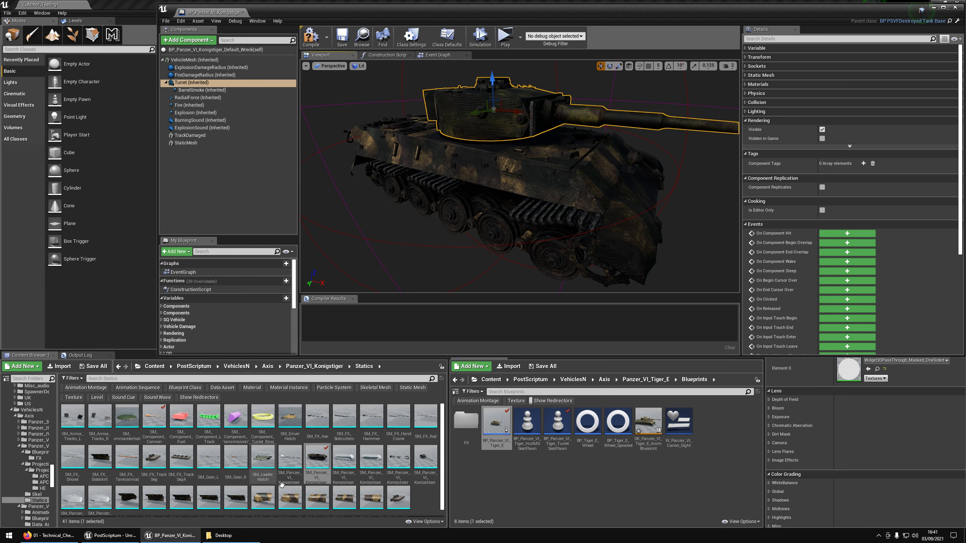
click(761, 76)
click(853, 98)
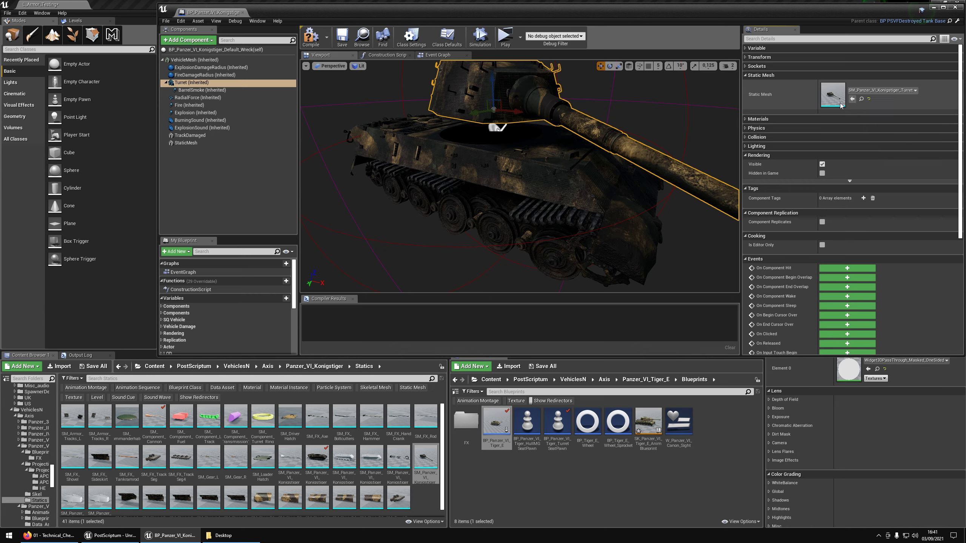
Place the SM_Panzer_VI_Konigstiger_Turret static mesh in the level beside the Konigstiger tank, leaving the wreck blueprint open
drag(494, 129, 451, 228)
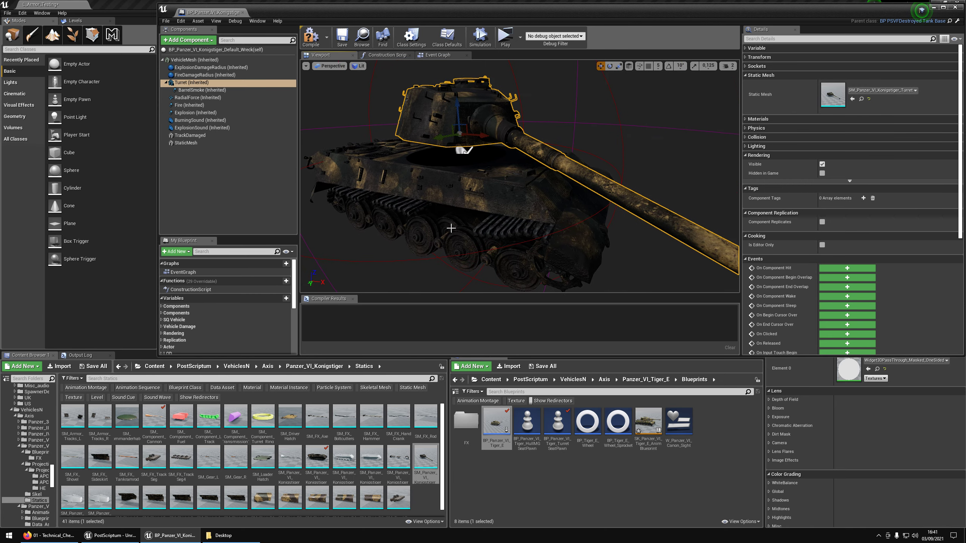
click(934, 7)
drag(426, 459, 386, 188)
key(f)
scroll(438, 140, down, 3)
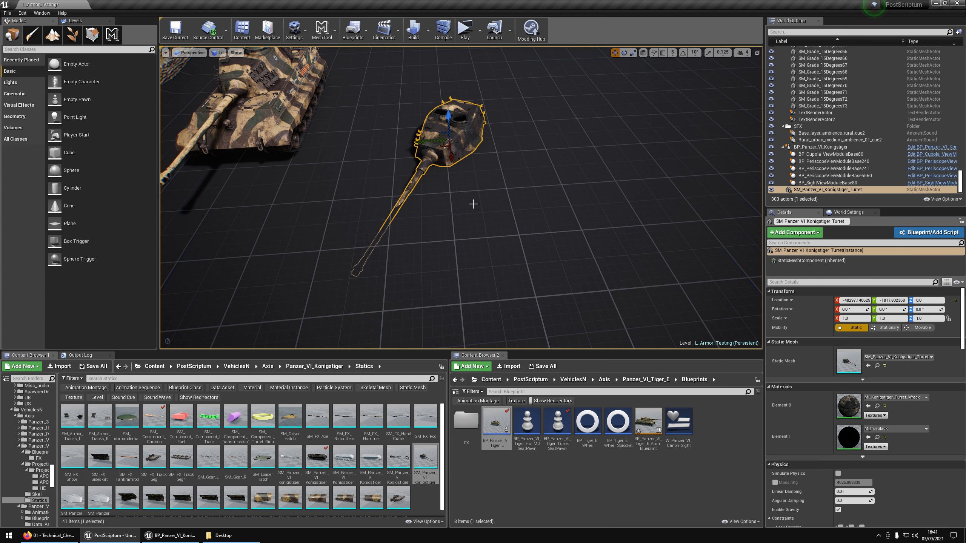
Find 3ds Max among the installed programs and launch it
key(super)
text(3ds)
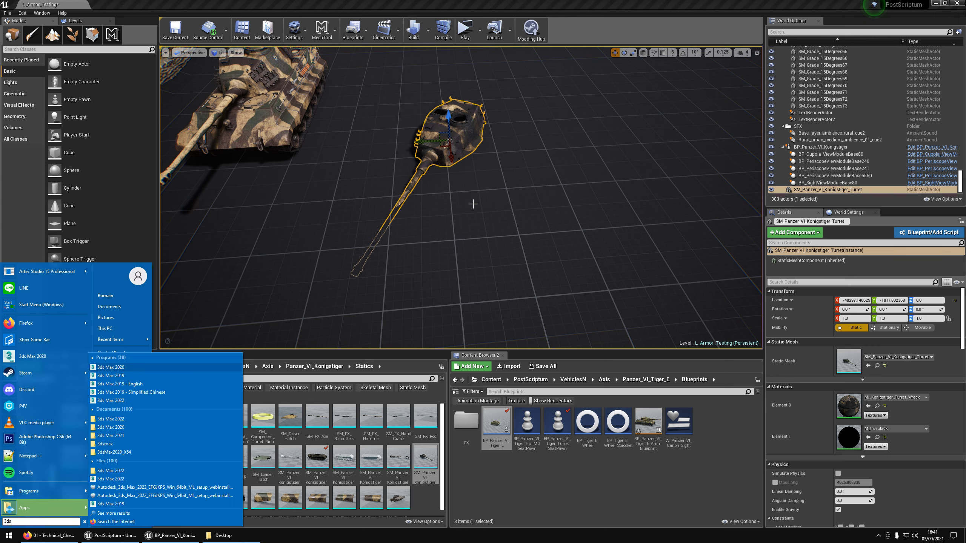
key(Return)
right_drag(422, 128, 402, 168)
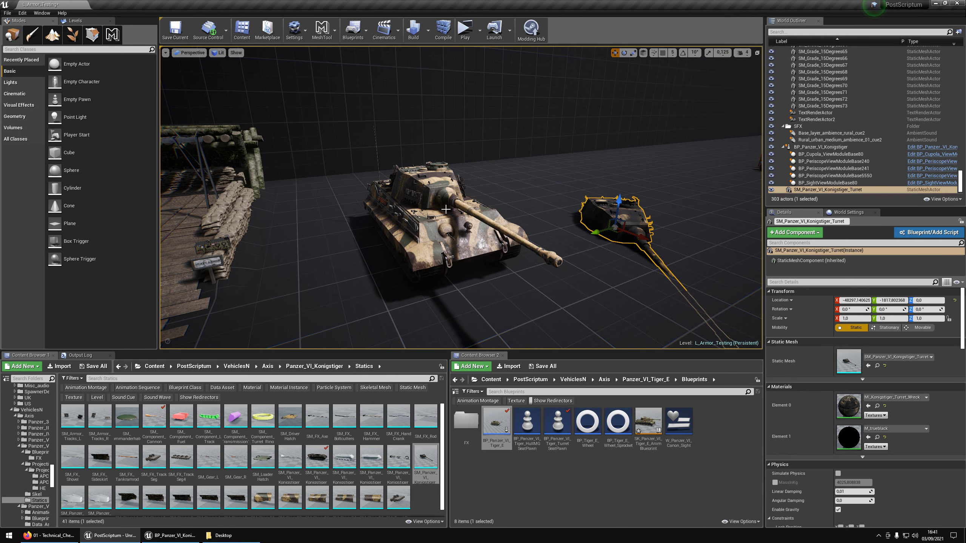
Return to the default wreck blueprint through the FX folder and examine the placement of its BarrelSmoke and RadialForce components
click(322, 368)
double_click(71, 422)
double_click(71, 418)
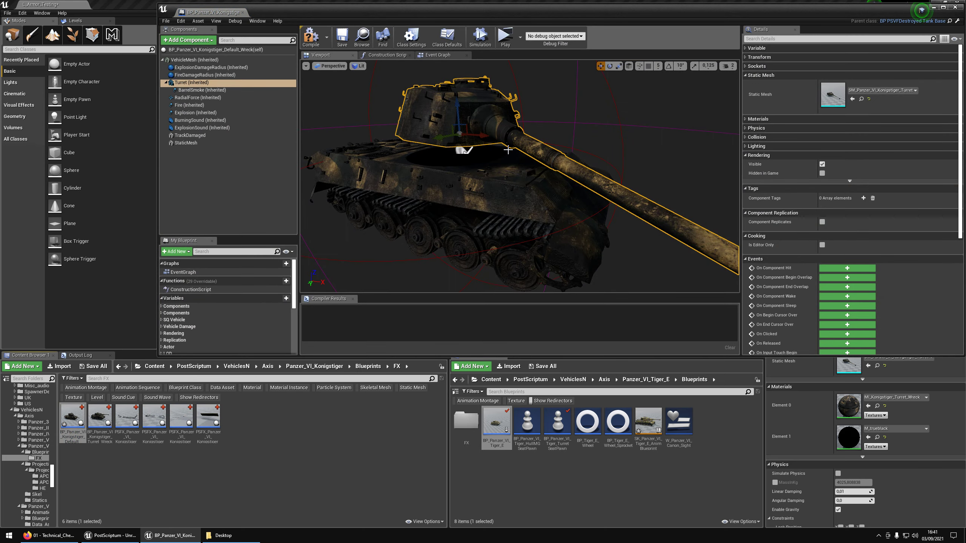
key(d)
right_drag(509, 149, 566, 193)
right_drag(617, 228, 617, 228)
click(202, 90)
key(a)
right_drag(593, 165, 593, 164)
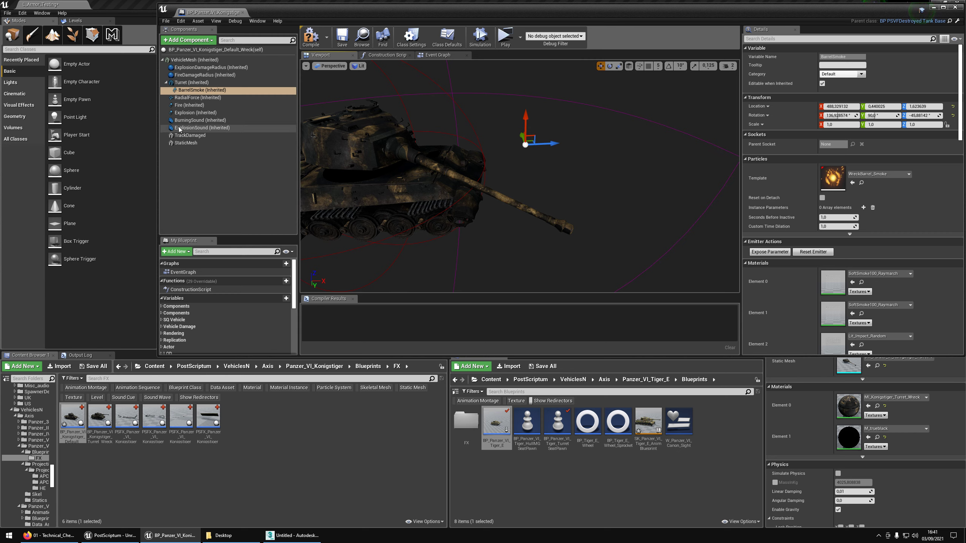
double_click(202, 97)
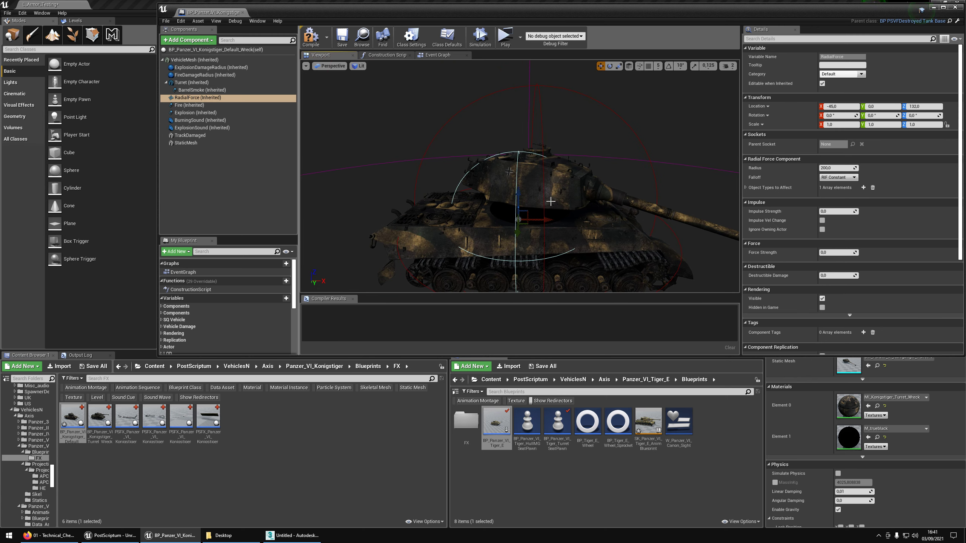
Move the wreck's turret vertically to a height of about 180.8 so it sits on the hull
click(560, 190)
drag(540, 183, 535, 204)
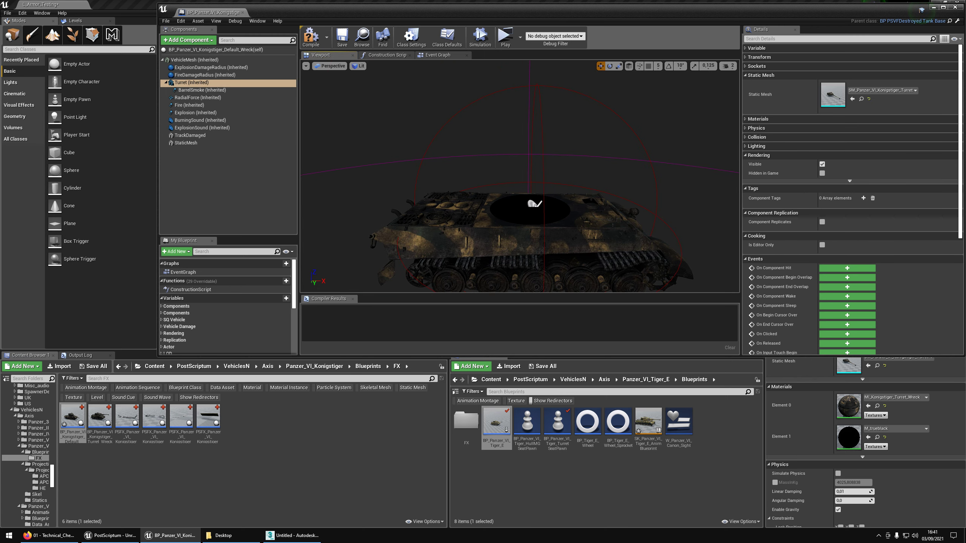
drag(535, 46, 539, 201)
key(w)
mouse_move(538, 200)
right_down()
mouse_move(538, 232)
mouse_move(543, 202)
right_up()
drag(573, 140, 574, 121)
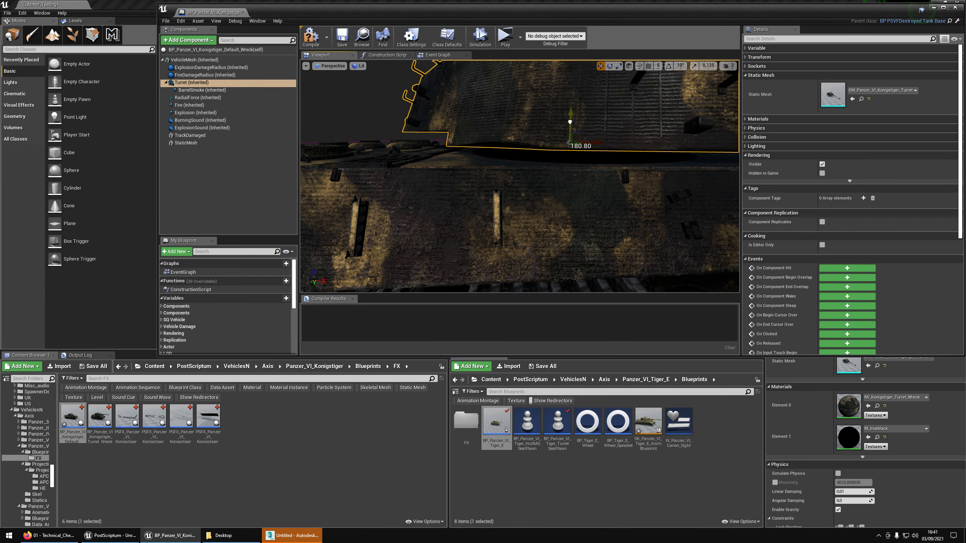
key(s)
right_drag(573, 152, 570, 129)
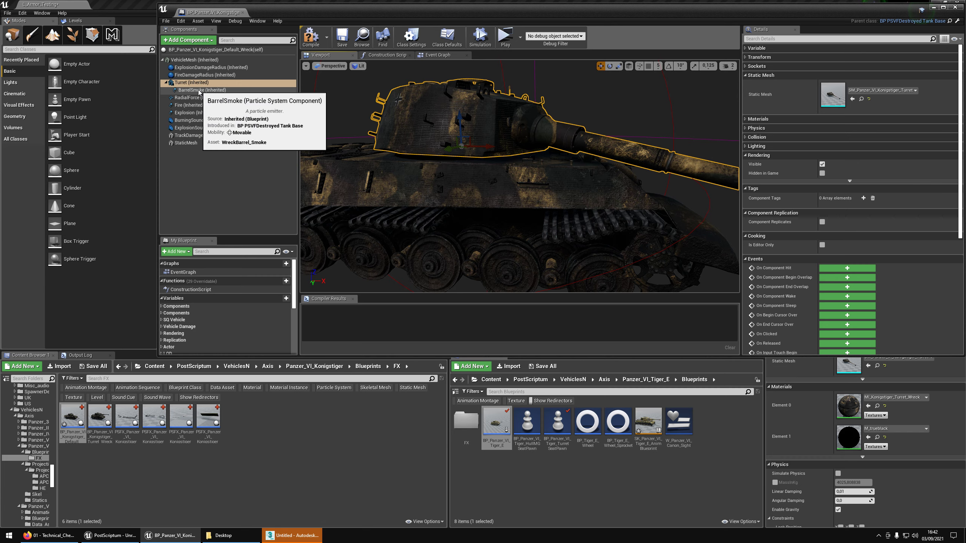
Find the track meshes in the Statics folder and assign SM_Panzer_VI_Konigstiger_TrackDamaged to the TrackDamaged component
click(196, 121)
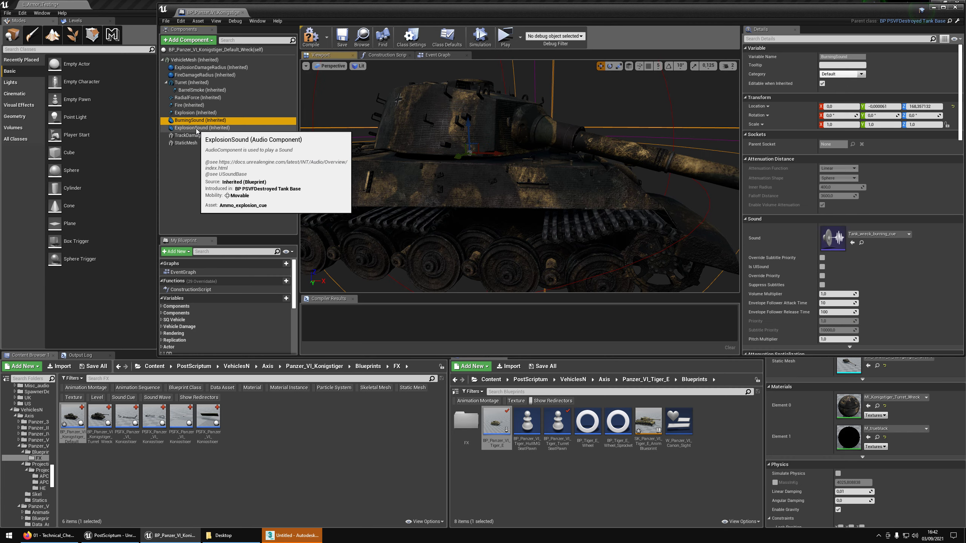
click(190, 136)
right_drag(497, 246, 569, 220)
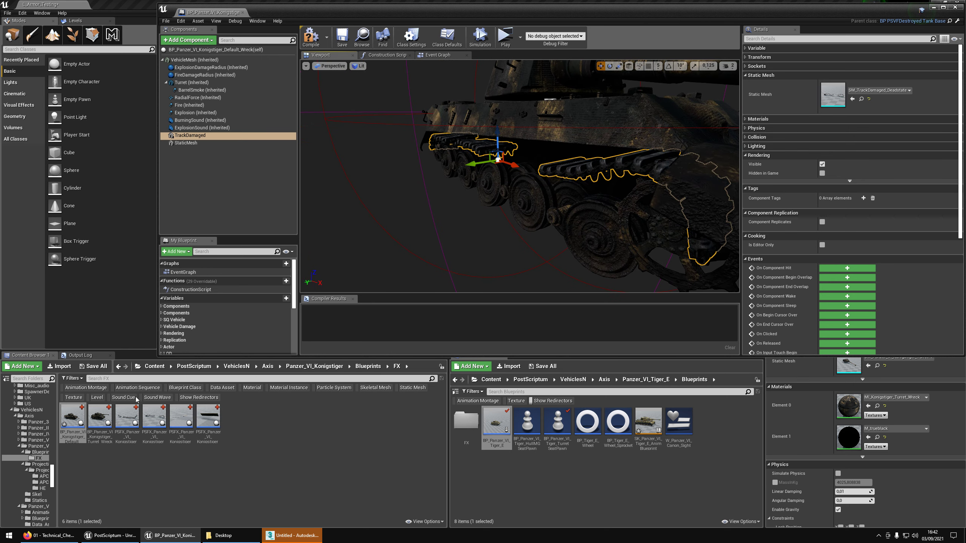
click(314, 366)
double_click(154, 417)
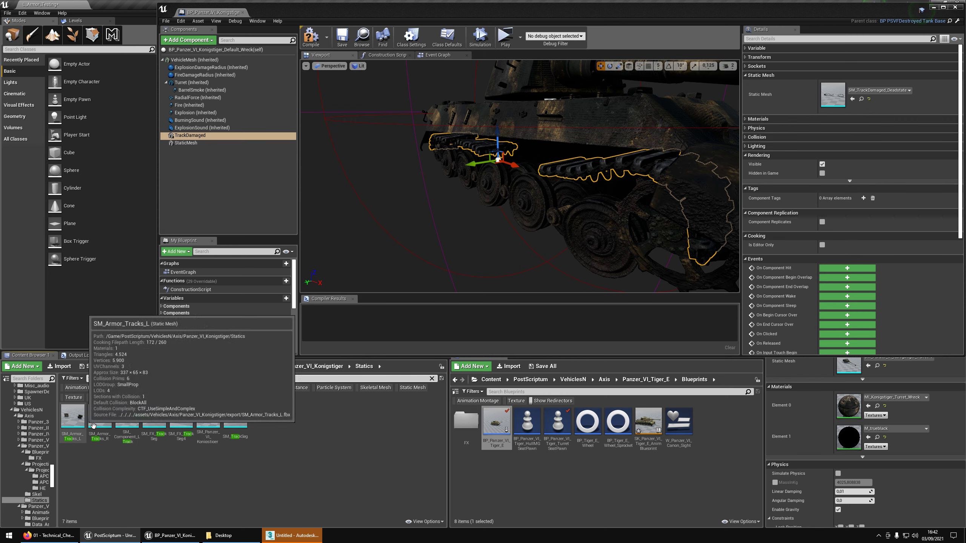
click(852, 99)
Assign the same damaged track mesh to the StaticMesh component on the wreck's opposite side
right_drag(545, 211, 464, 207)
click(339, 176)
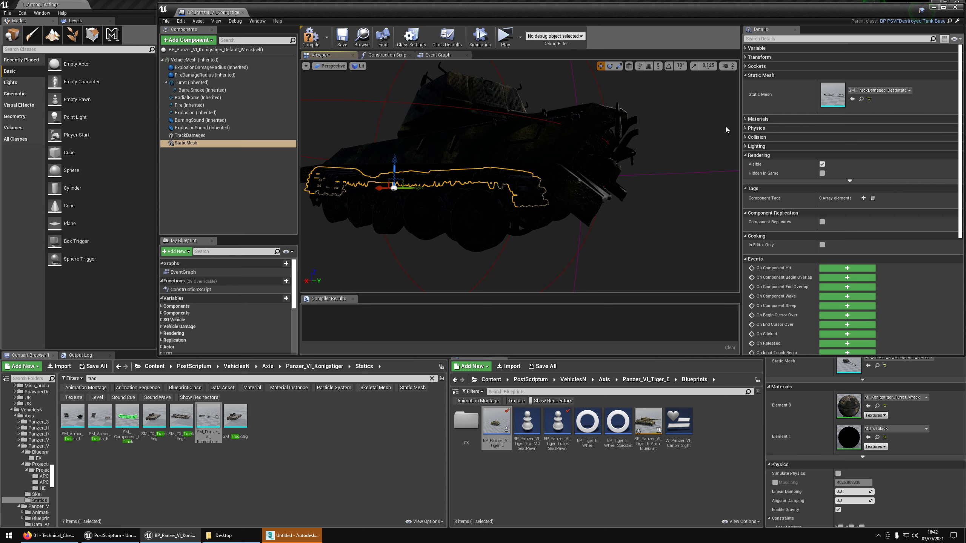
click(853, 100)
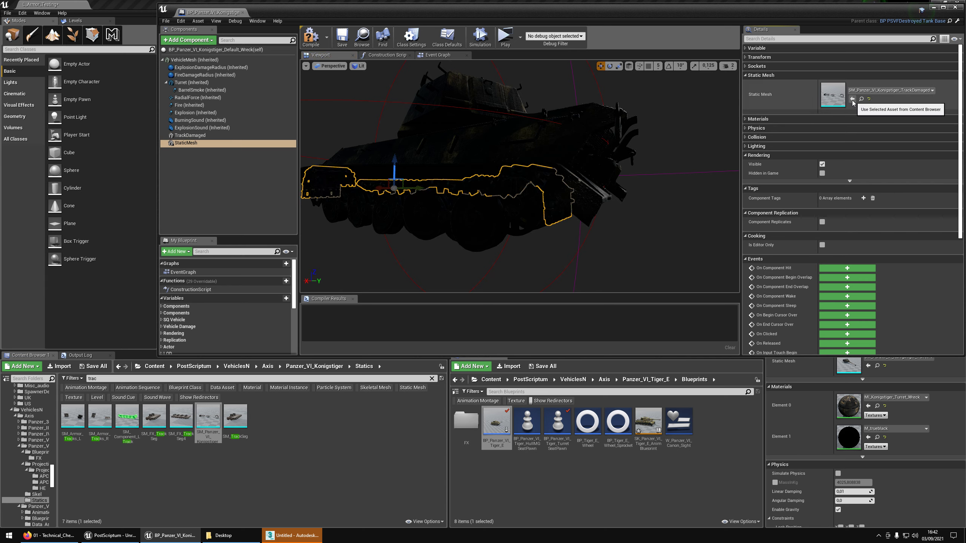
right_drag(436, 207, 304, 209)
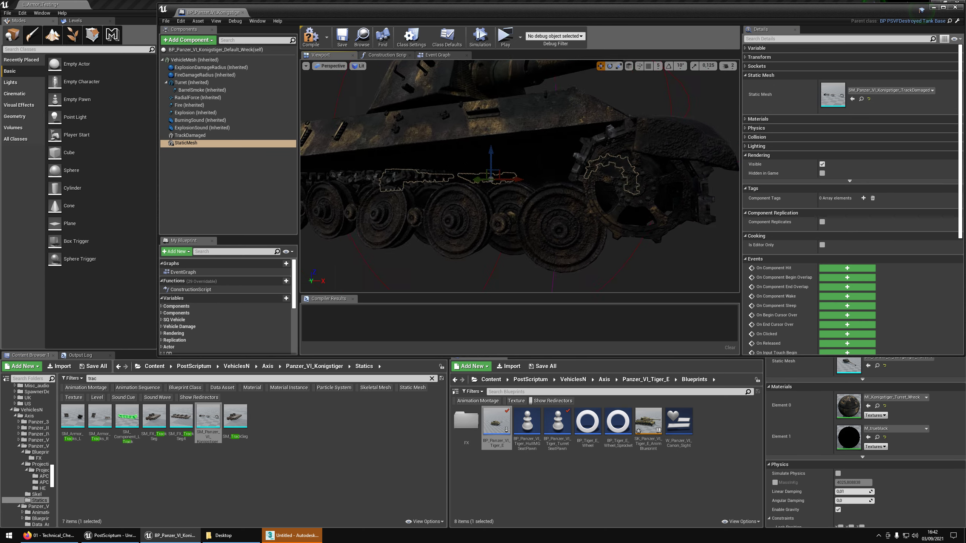
Reset the TrackDamaged component's Element 0 material to the mesh's default MI_Konigstiger_Tracks
click(526, 157)
right_drag(526, 157, 600, 184)
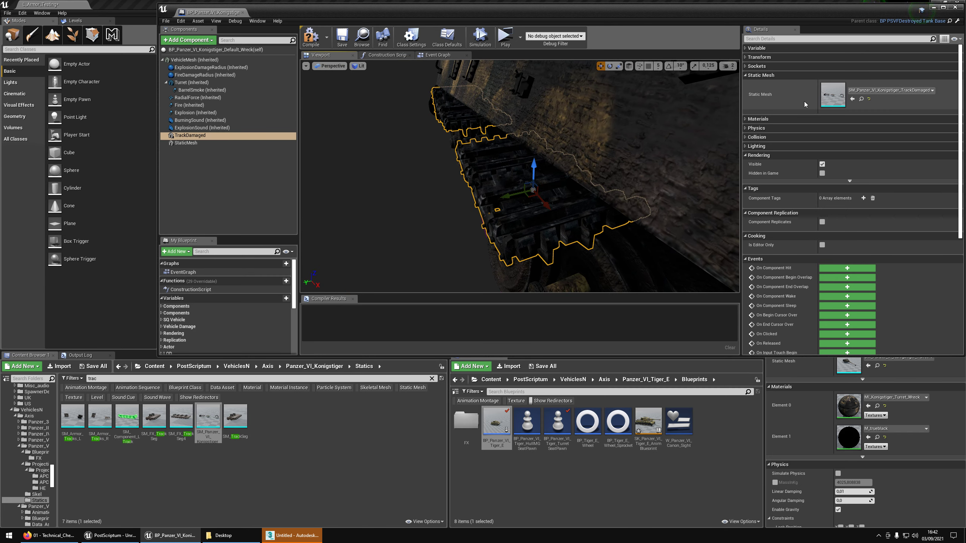
click(814, 119)
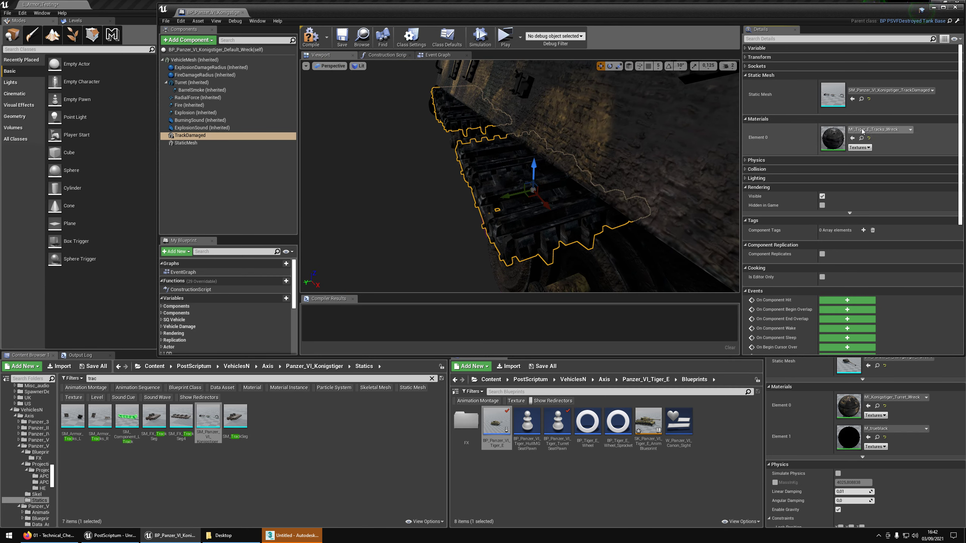
click(869, 140)
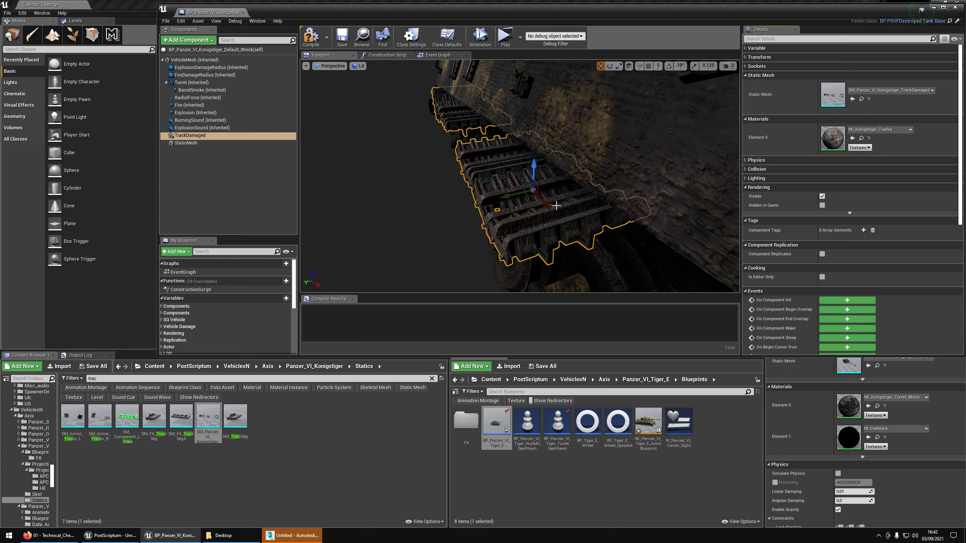
Align the TrackDamaged component with the running gear by moving it to about X 10.26 and Y 130.02
right_drag(519, 176, 395, 162)
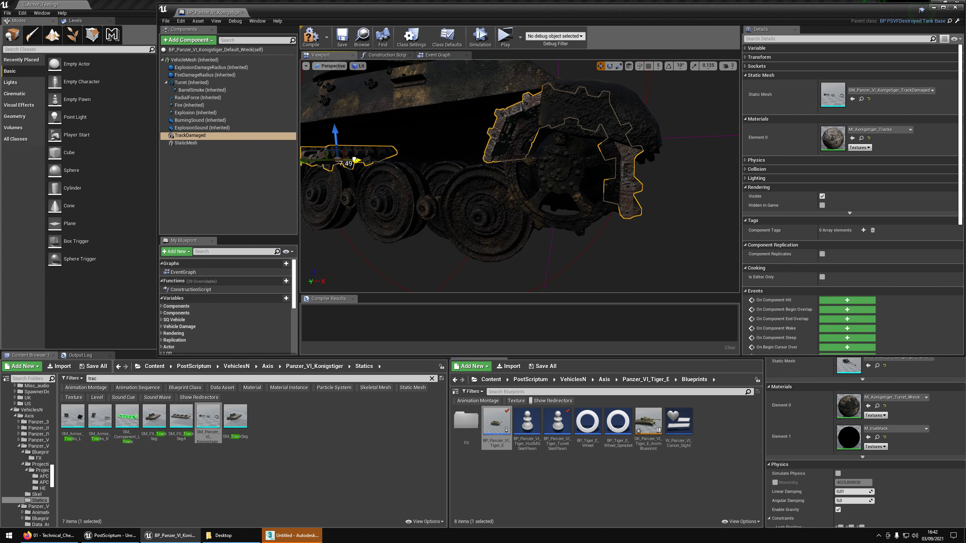
key(ctrl+z)
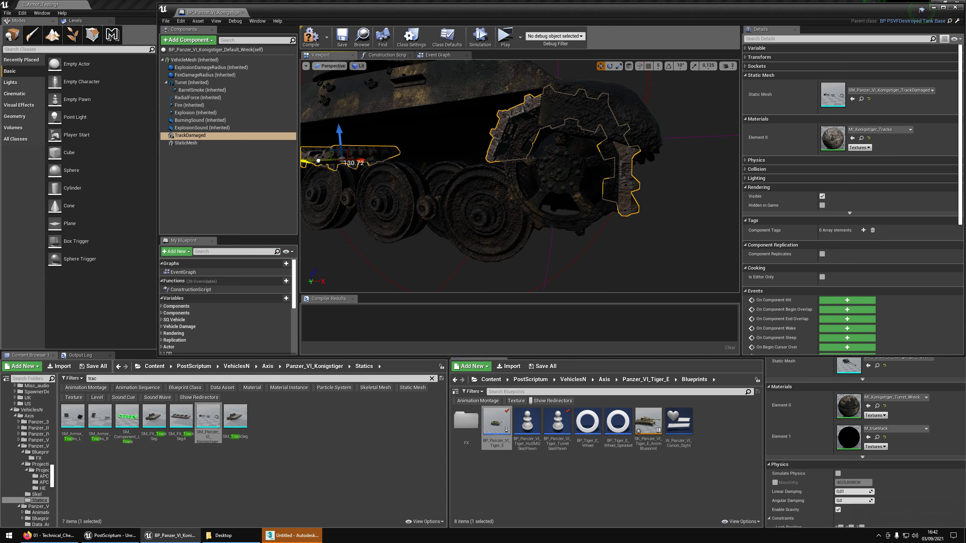
right_drag(369, 176, 335, 186)
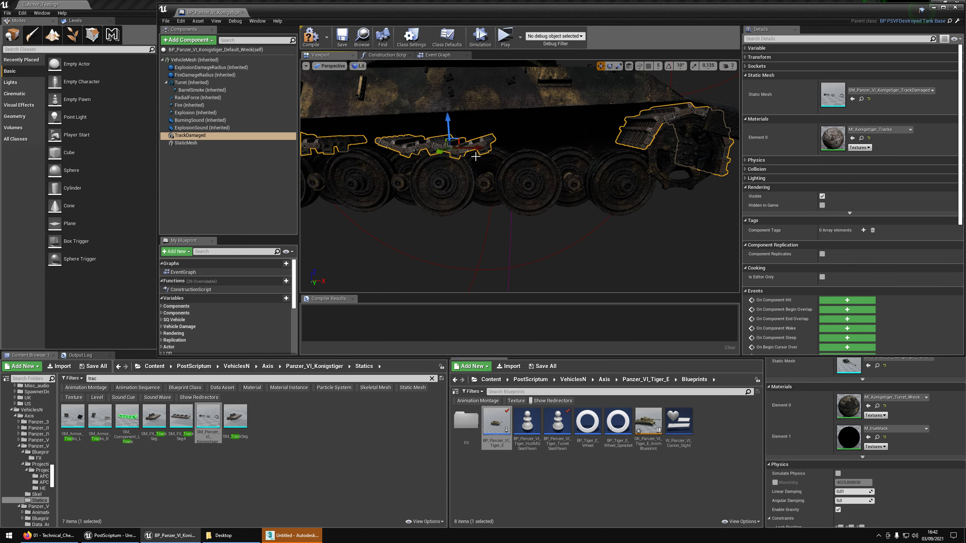
drag(468, 151, 475, 149)
key(a)
right_drag(475, 148, 471, 150)
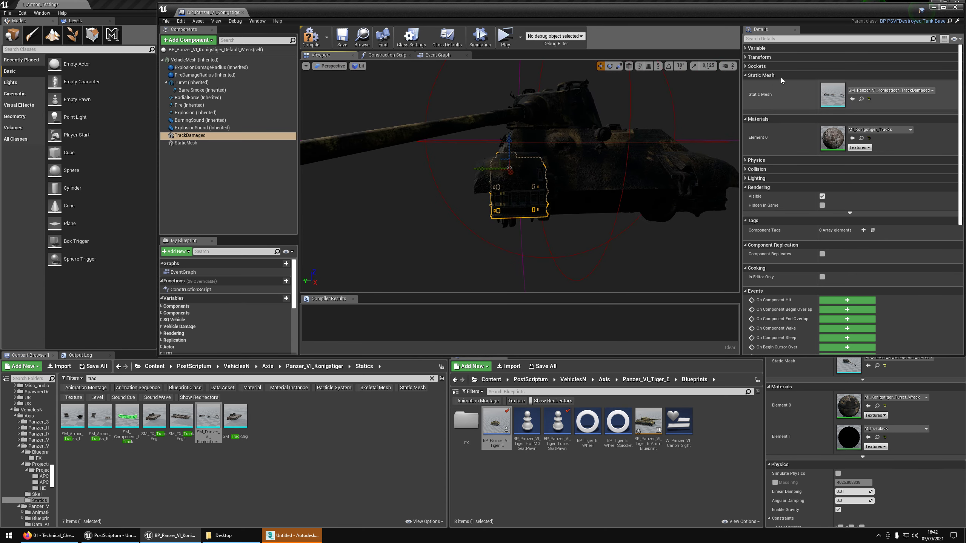
Reset the StaticMesh component's material to default and give it TrackDamaged's location with Y mirrored to -130.024628
click(767, 57)
right_drag(688, 112, 687, 112)
right_drag(516, 146, 515, 147)
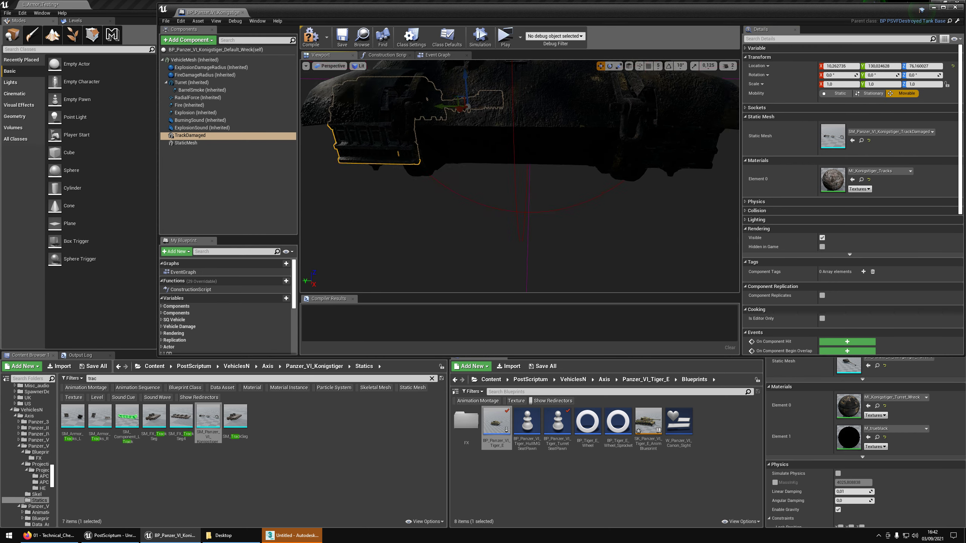
click(443, 142)
right_drag(443, 142, 443, 143)
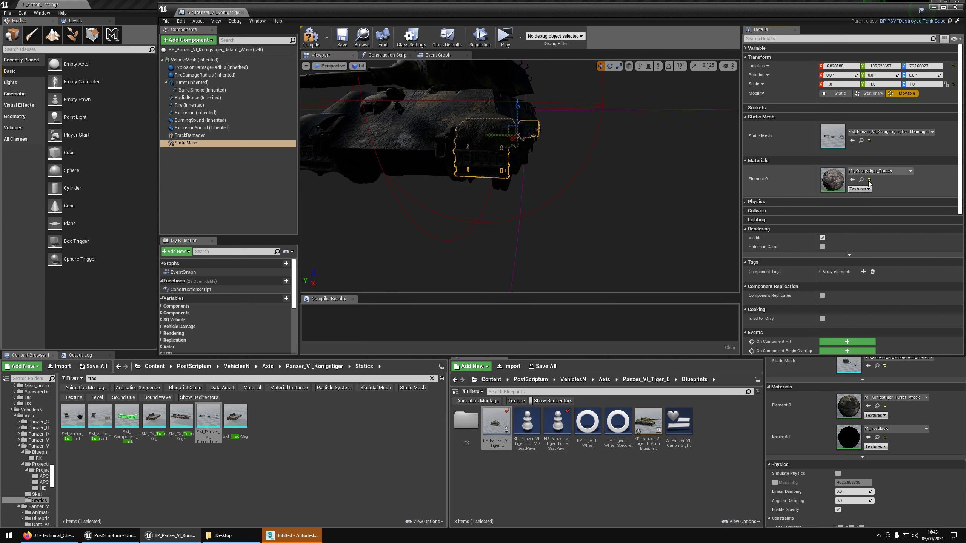
right_click(757, 69)
click(776, 92)
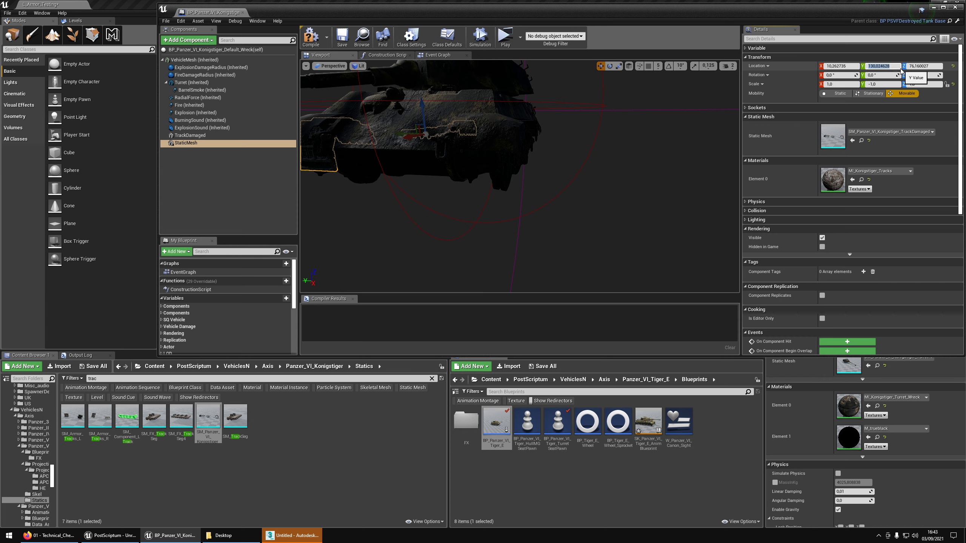
click(888, 66)
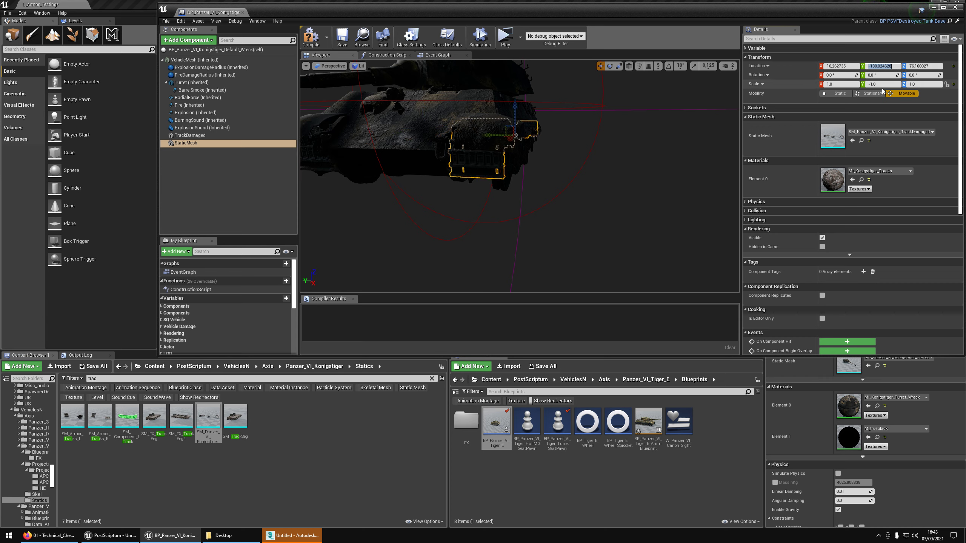
alt+drag(539, 173, 617, 171)
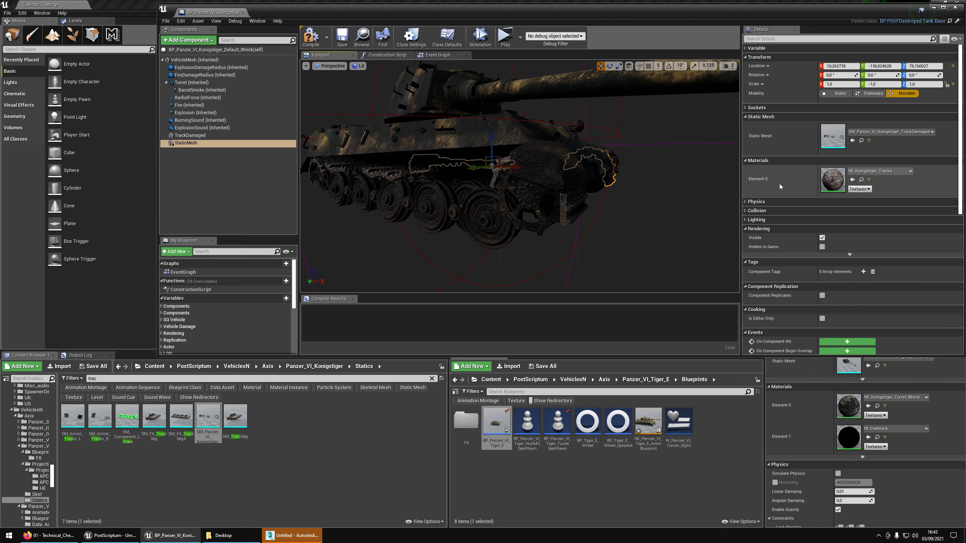
Locate the damaged track mesh's material and duplicate it as MI_Konigstiger_Tracks_Wreck
double_click(837, 138)
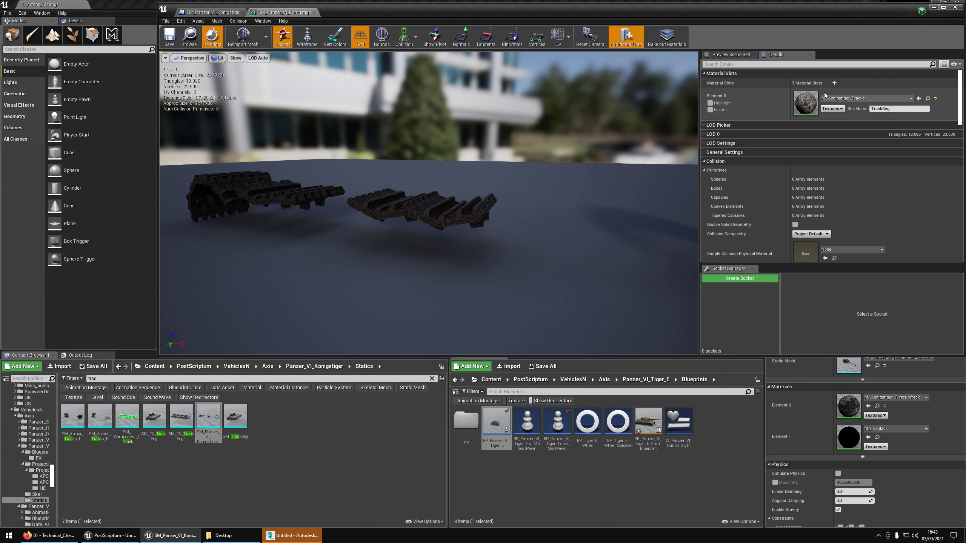
click(927, 98)
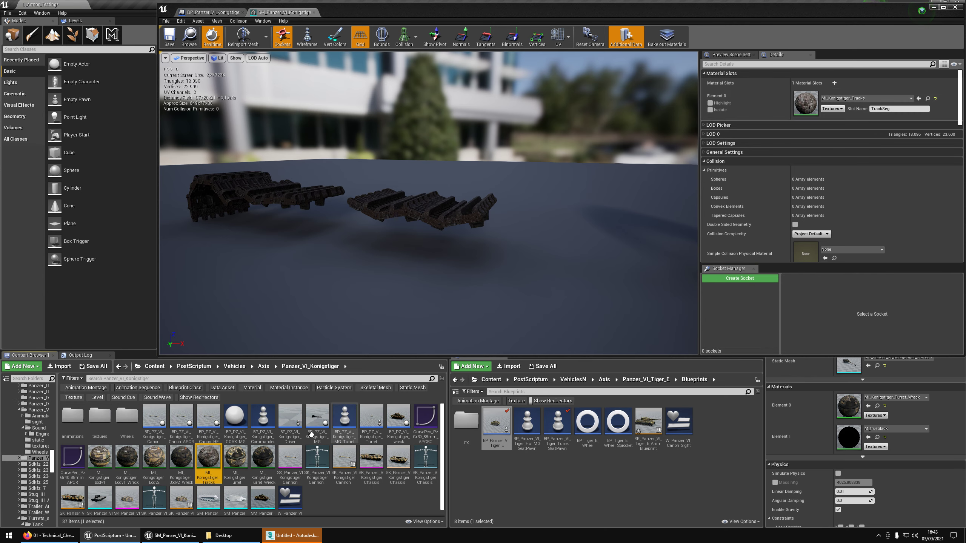
key(ctrl+w)
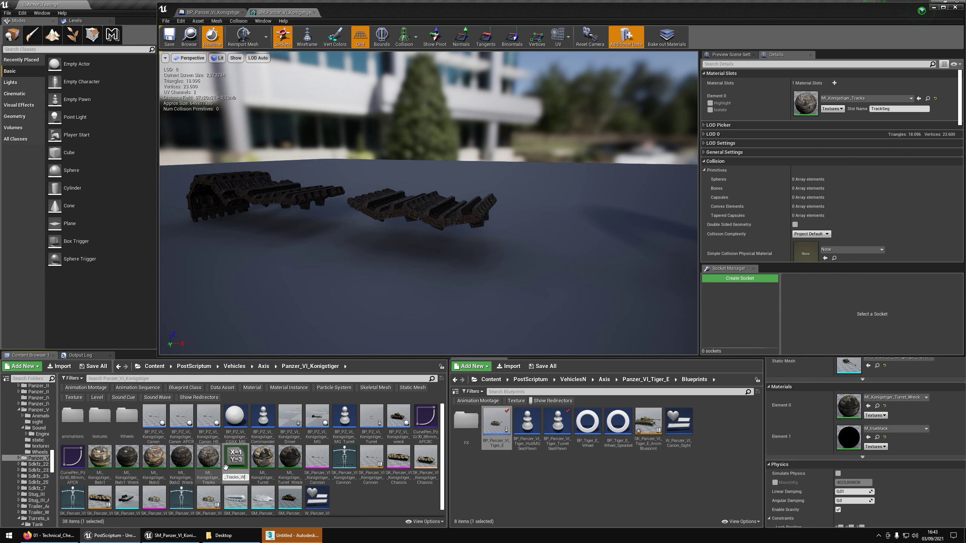
text(_Wreck)
key(Return)
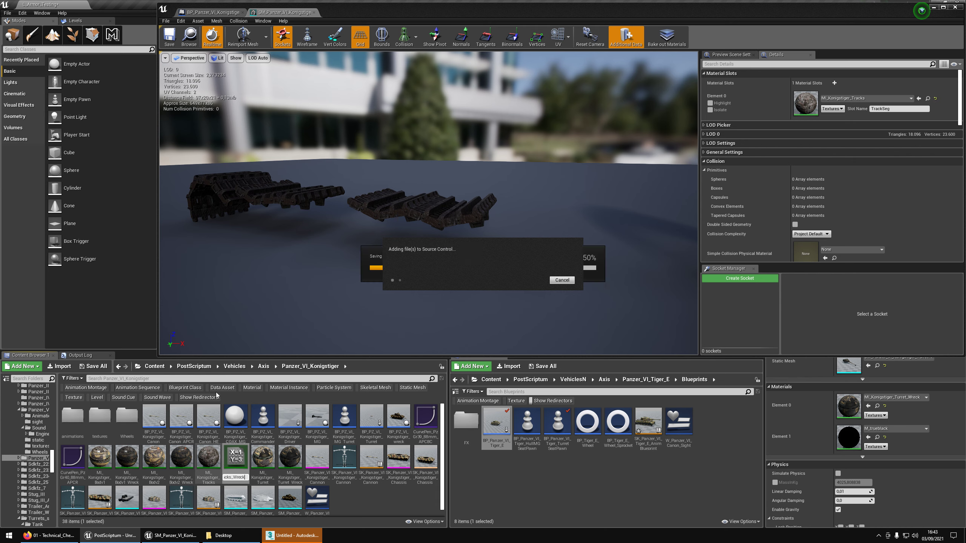
Enable Is Wreck ? diff and Is Wreck ? rough on the new wreck track material, save it and close it
double_click(243, 456)
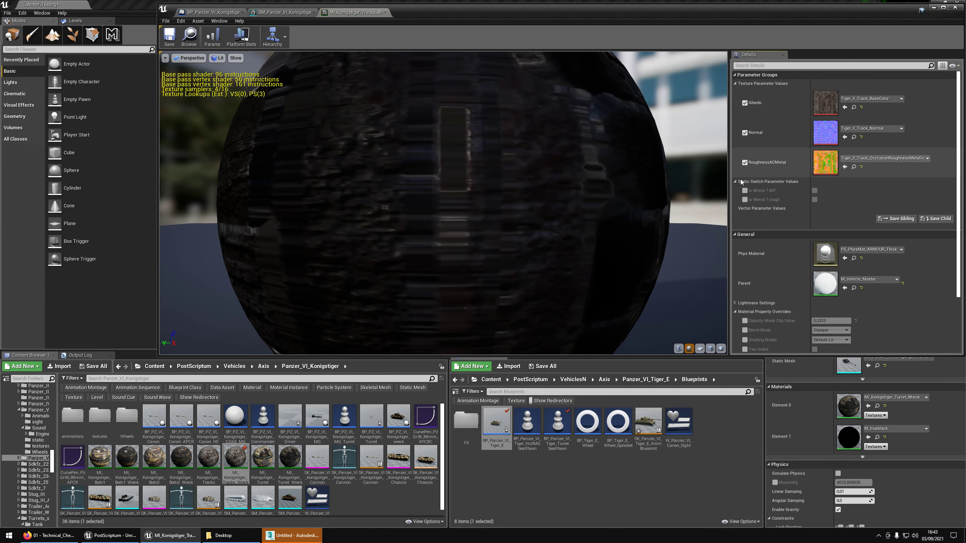
click(814, 199)
click(814, 190)
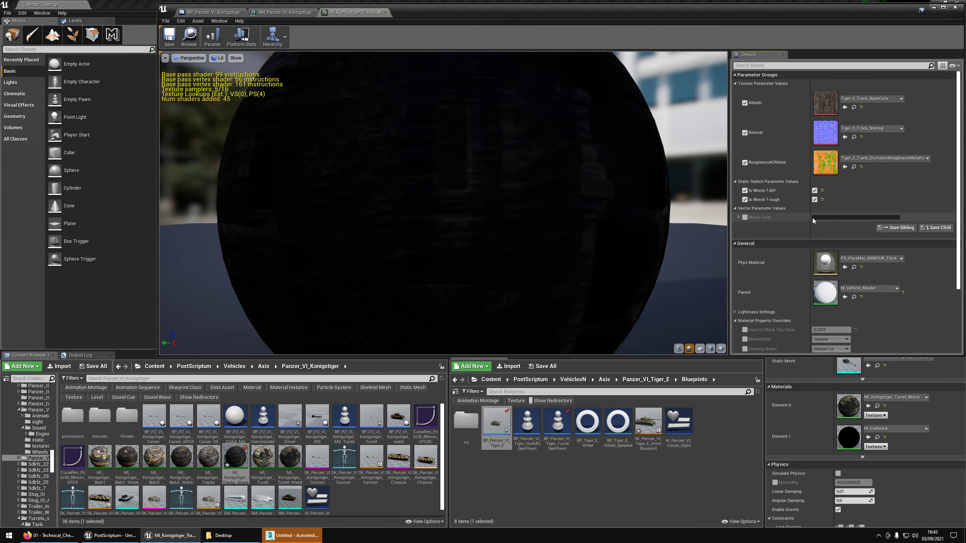
key(ctrl+s)
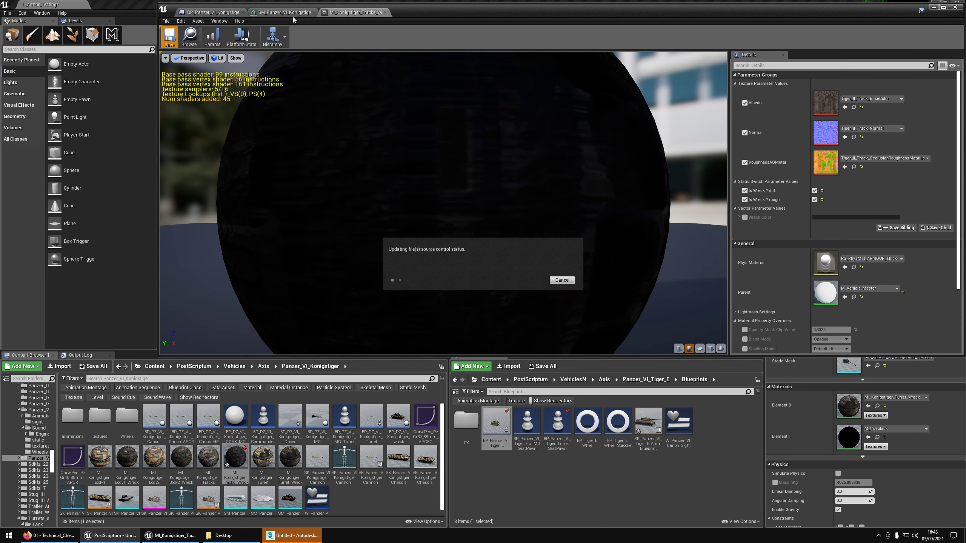
middle_click(353, 13)
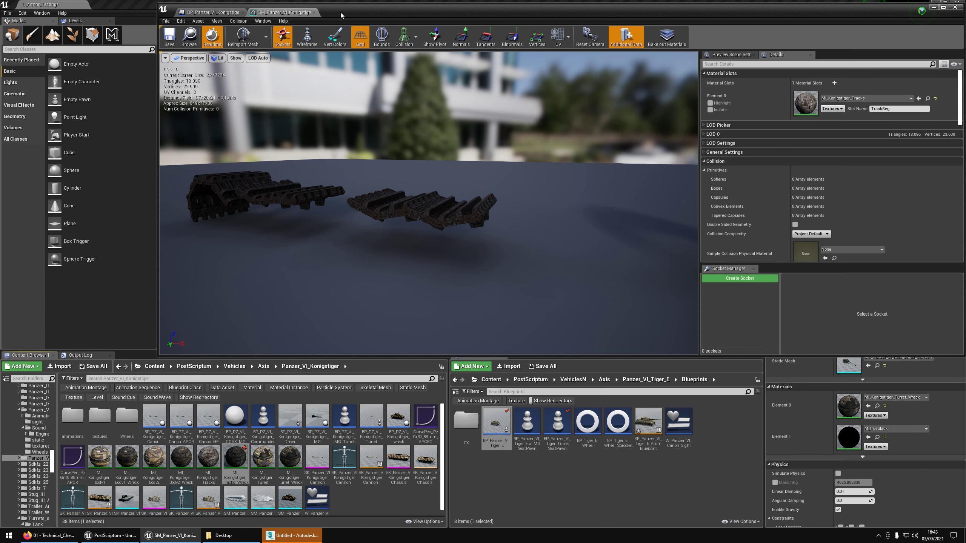
Assign MI_Konigstiger_Tracks_Wreck to the damaged track mesh, save it, locate it in the content folders and return to the wreck blueprint
click(918, 99)
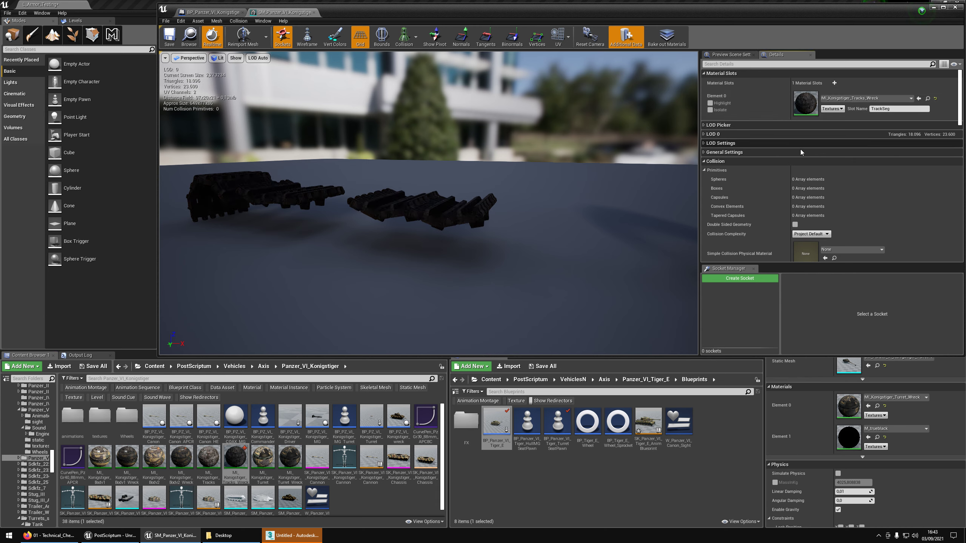
click(170, 36)
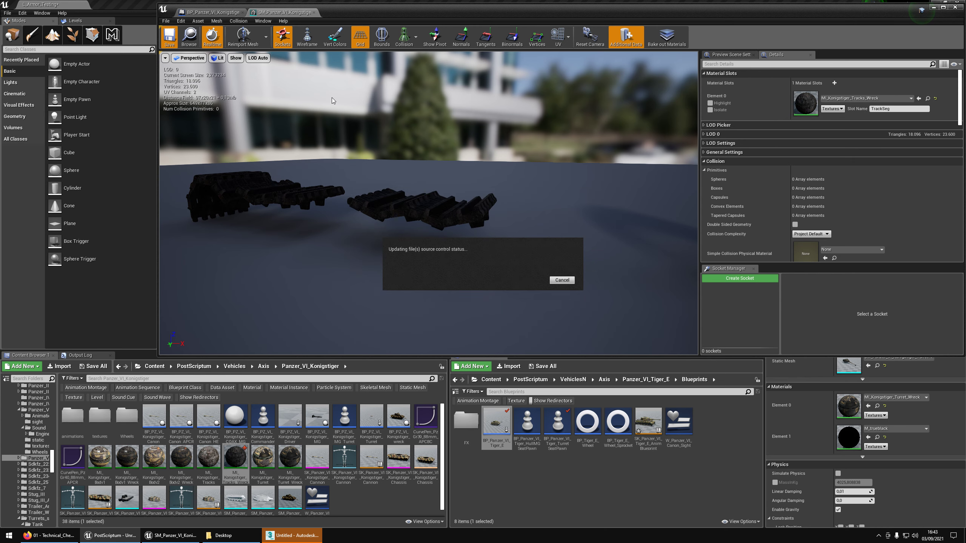
click(190, 37)
click(318, 12)
right_drag(494, 171, 454, 247)
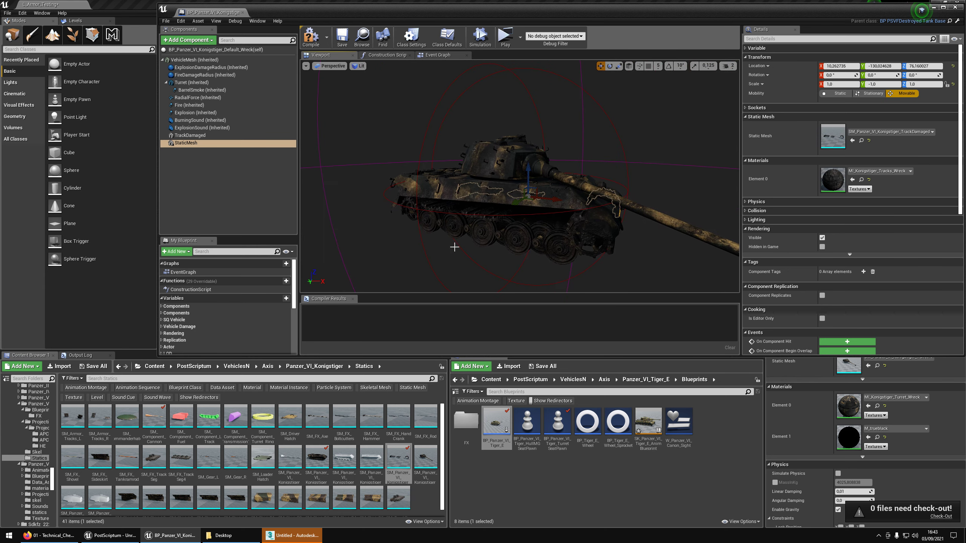
Switch to 3ds Max and open the recent scene SM_Panzer_VI_Konigstiger_Wreck.max
click(284, 540)
click(8, 13)
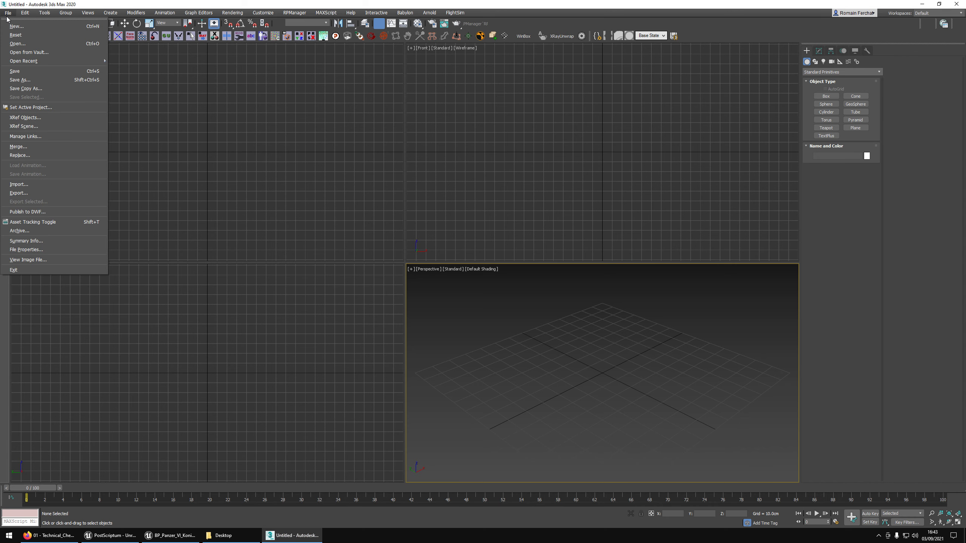
mouse_move(30, 63)
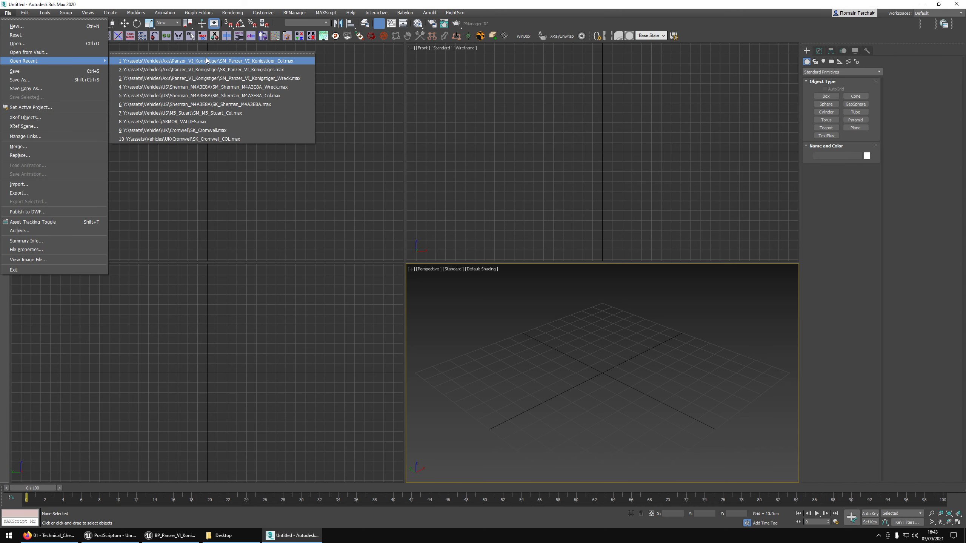
click(216, 77)
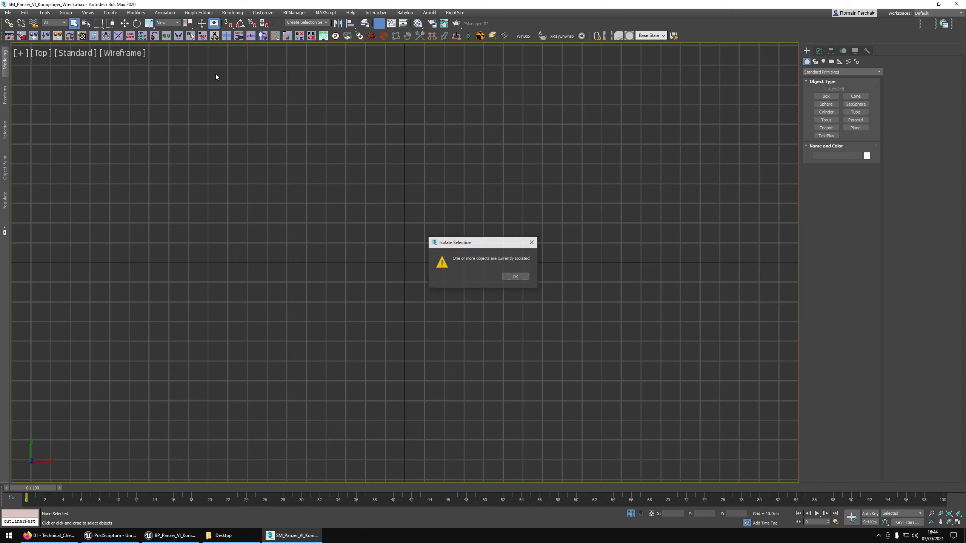
Switch to the wreck blueprint in Unreal Editor, try rotating the turret on the hull, and reset its rotation
key(alt+Tab)
click(514, 179)
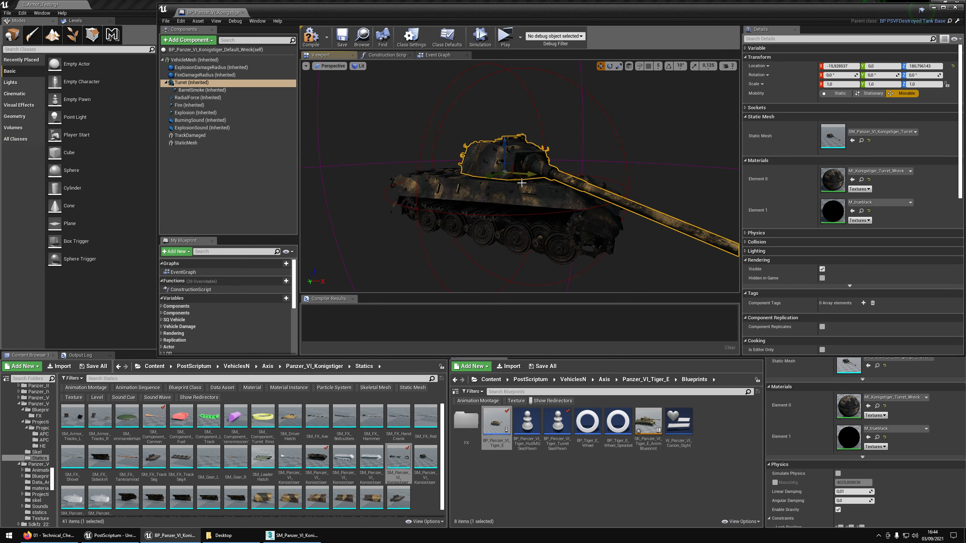
right_drag(515, 179, 566, 155)
key(e)
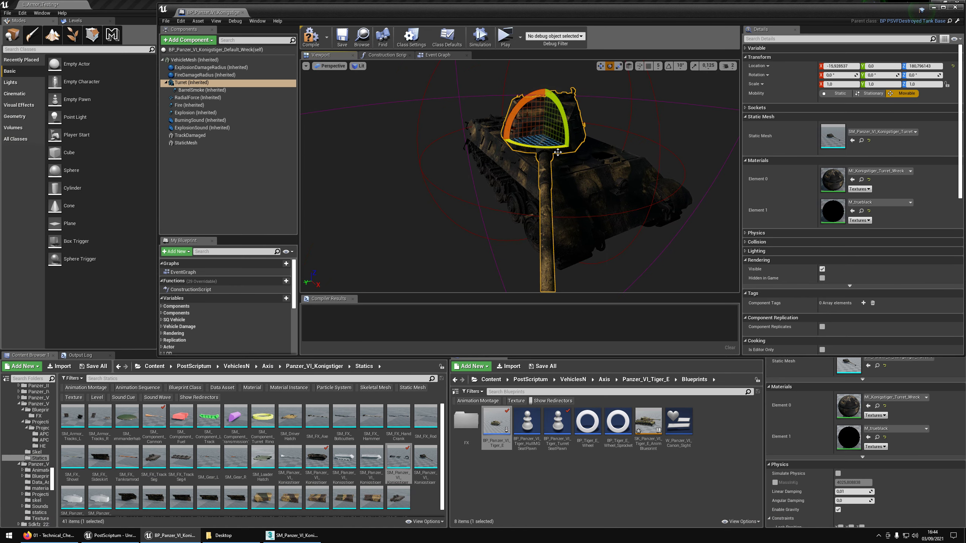
drag(557, 152, 586, 143)
key(ctrl+z)
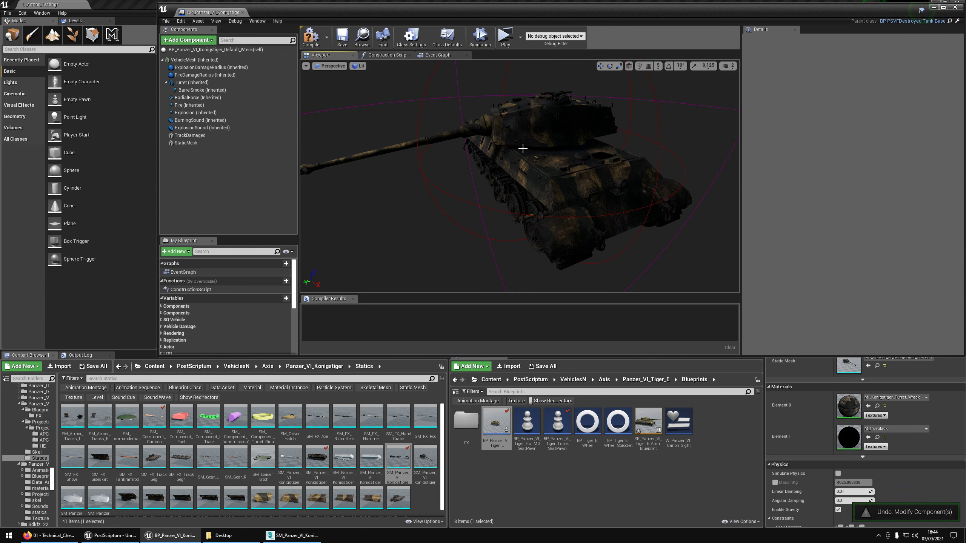
click(523, 148)
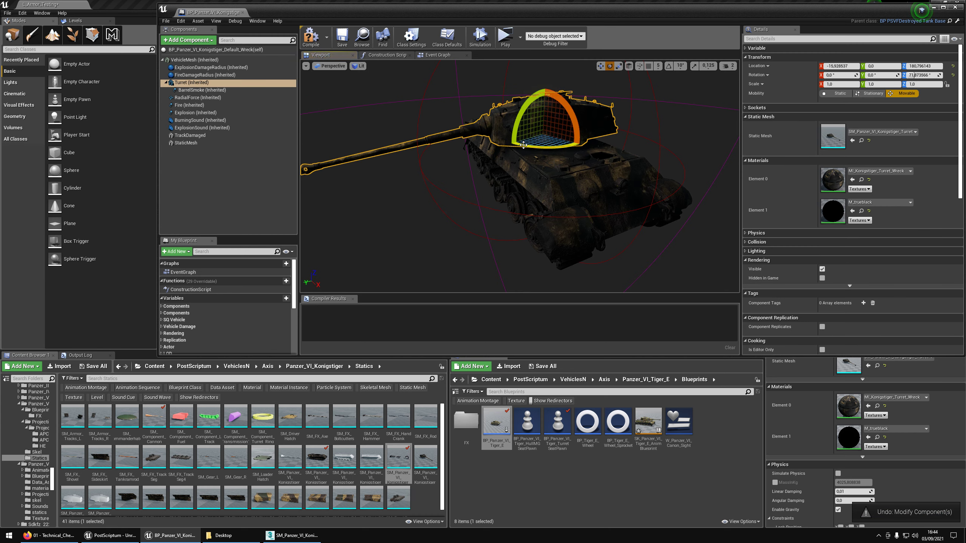
click(953, 75)
Switch to 3ds Max and bring the hidden turret and other hidden objects of the wreck scene back into view
key(alt+Tab)
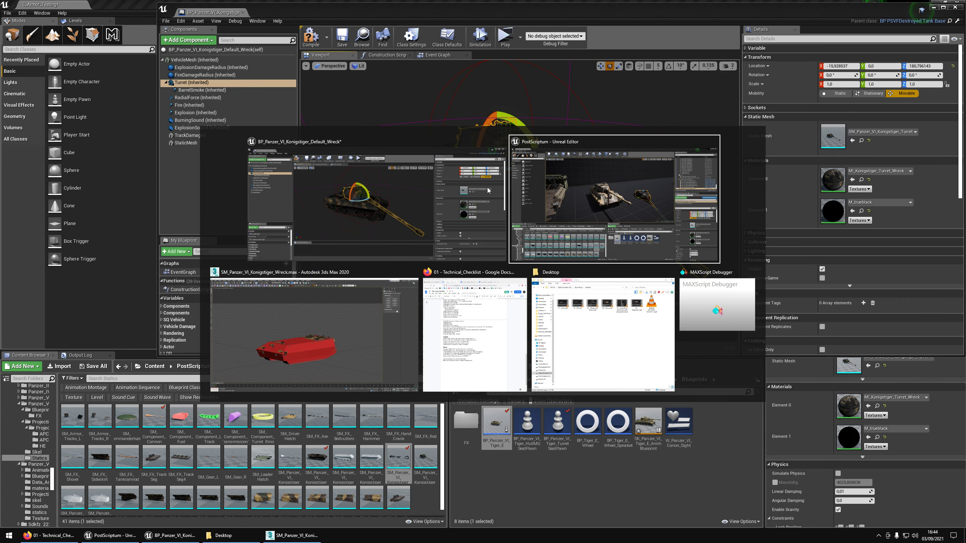
click(458, 198)
alt+drag(458, 199, 464, 200)
key(alt+Tab)
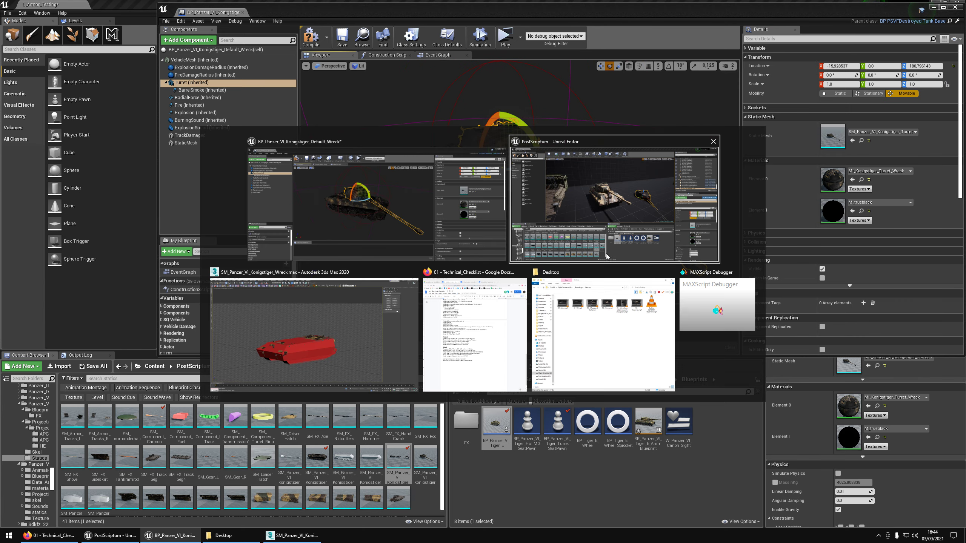
click(391, 306)
right_click(531, 229)
click(559, 202)
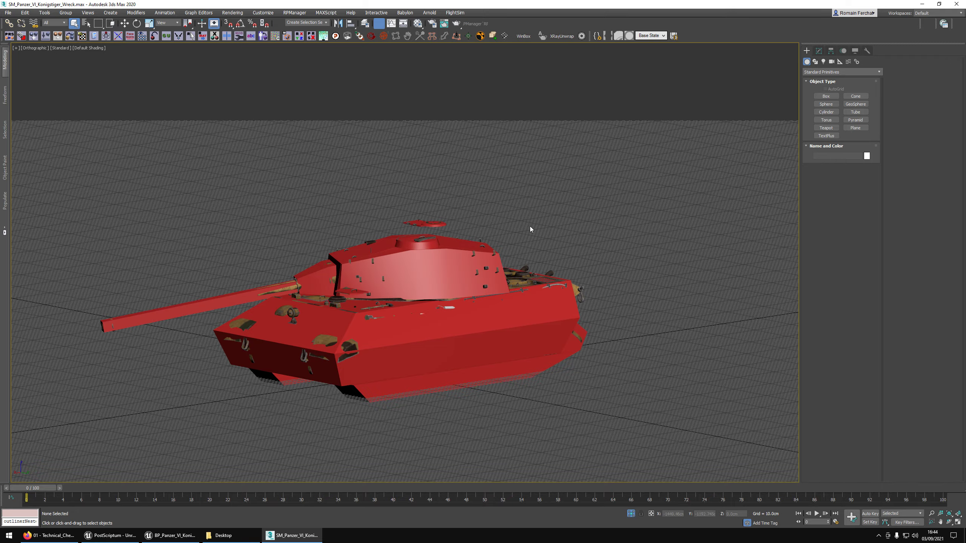
Display edged faces and isolate the turret together with its collision meshes, selecting SM_Turret
alt+middle_drag(321, 327, 374, 315)
click(501, 250)
scroll(490, 252, up, 3)
key(F4)
alt+middle_drag(491, 252, 441, 239)
click(483, 256)
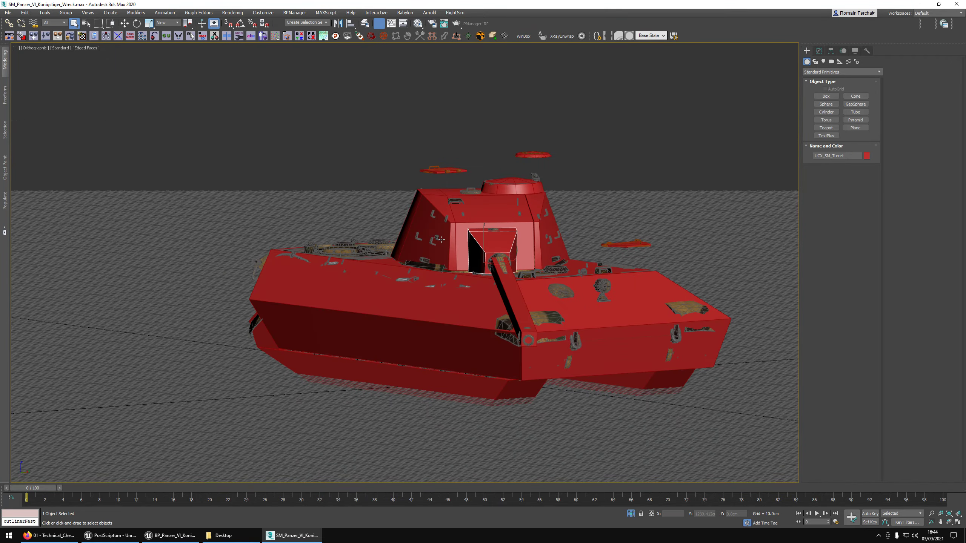
key(a)
key(w)
alt+middle_drag(131, 124, 123, 93)
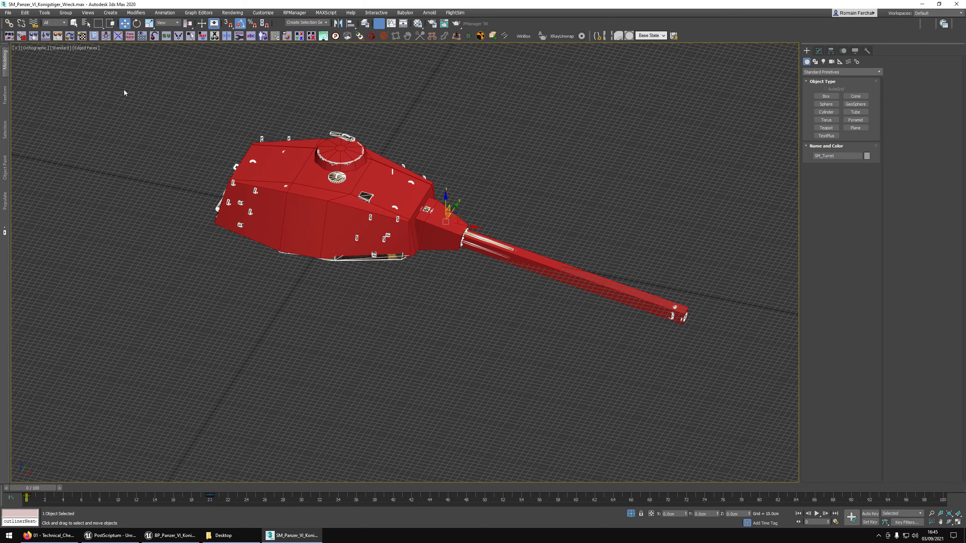
Export the turret and all its collision meshes as SM_Turret.fbx to the Panzer_VI_Konigstiger export folder
key(ctrl+a)
click(534, 181)
click(367, 264)
alt+middle_drag(465, 144, 257, 122)
key(ctrl+a)
click(8, 12)
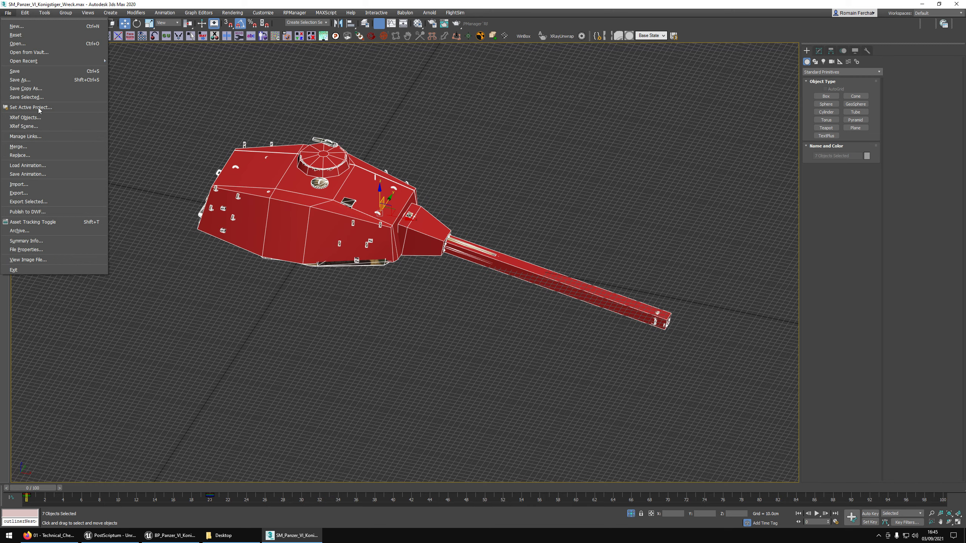
click(34, 201)
click(447, 107)
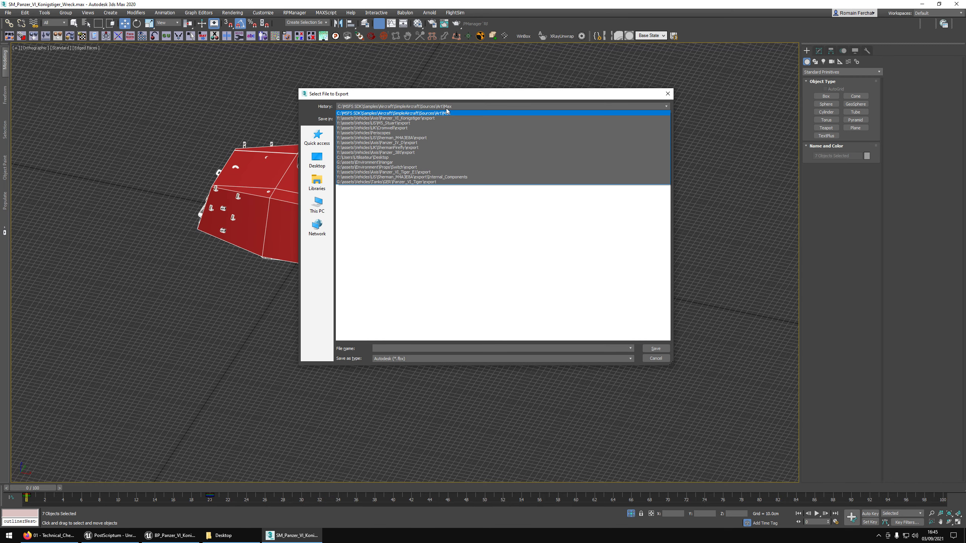
click(424, 119)
key(Return)
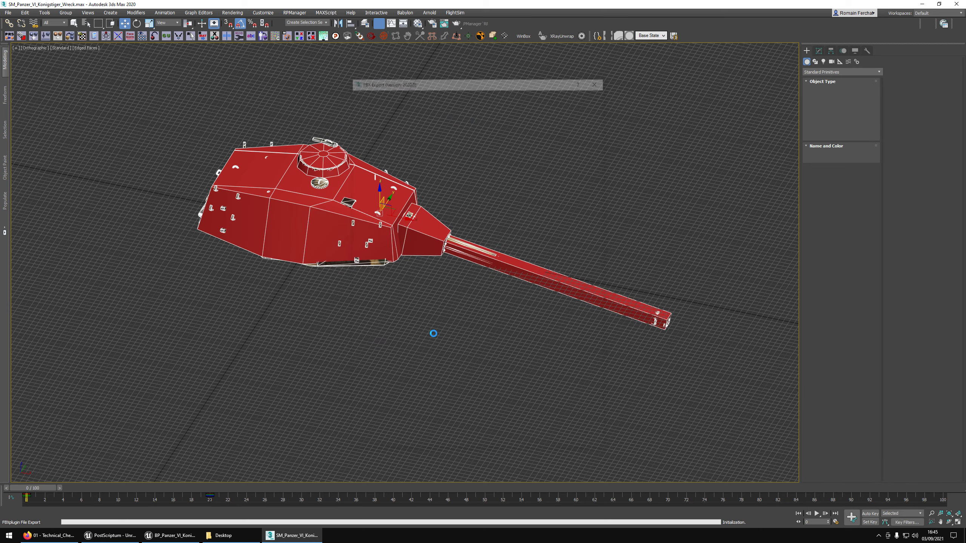
Switch to Unreal Editor and reimport the SM_Panzer_VI_Konigstiger_Turret mesh from SM_Turret.fbx
key(alt+Tab)
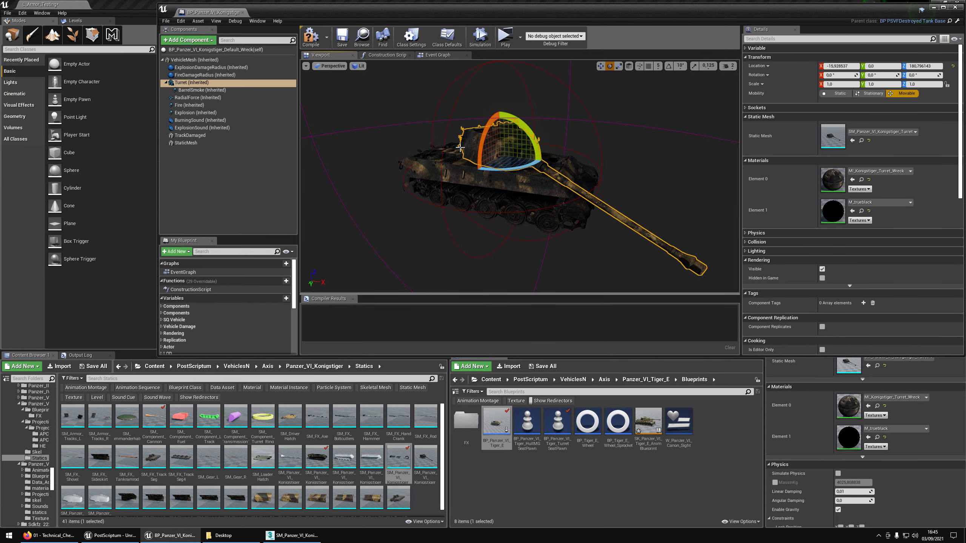
click(427, 462)
right_click(428, 461)
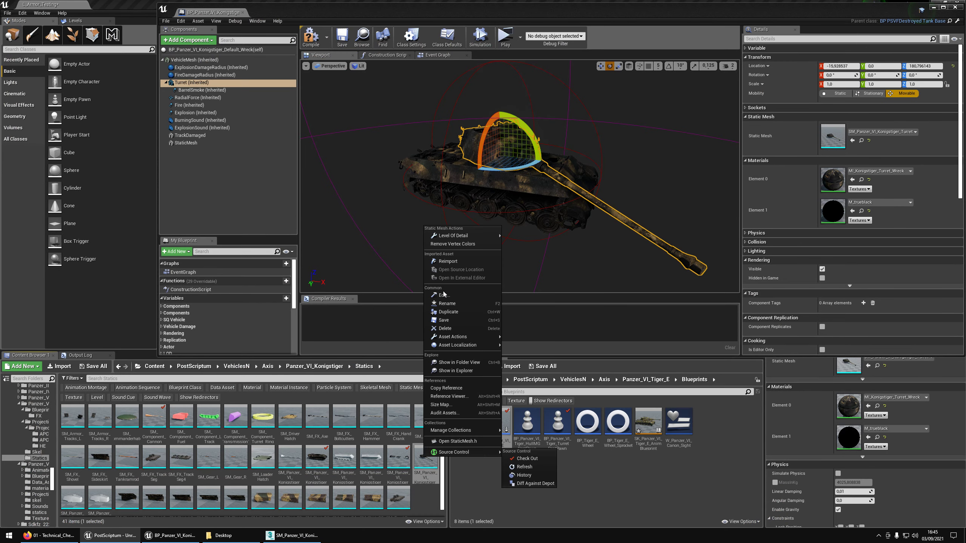
click(448, 262)
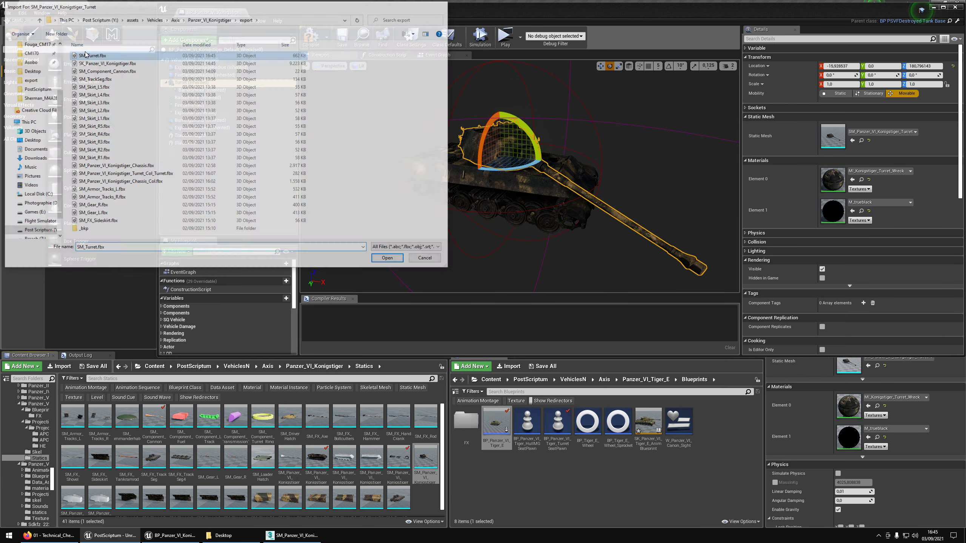
double_click(356, 130)
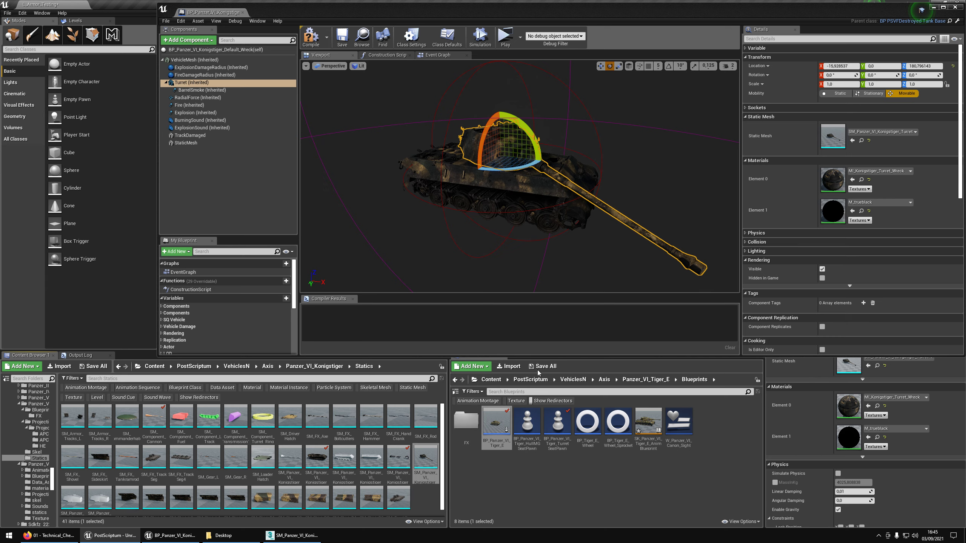
Move the BarrelSmoke component to the gun muzzle, at about X 627.4, Y -6.4, Z -56.6, and save the wreck blueprint
alt+drag(506, 221, 373, 214)
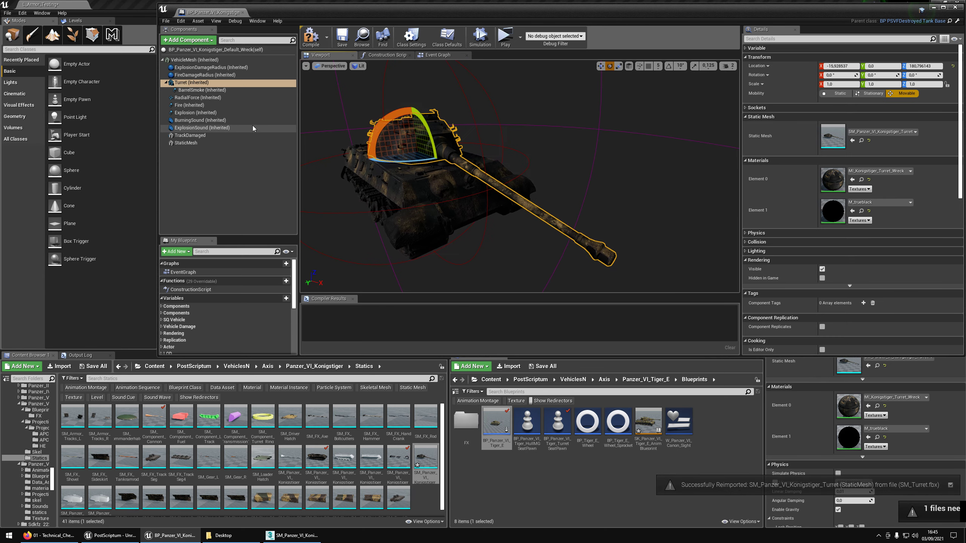
double_click(201, 90)
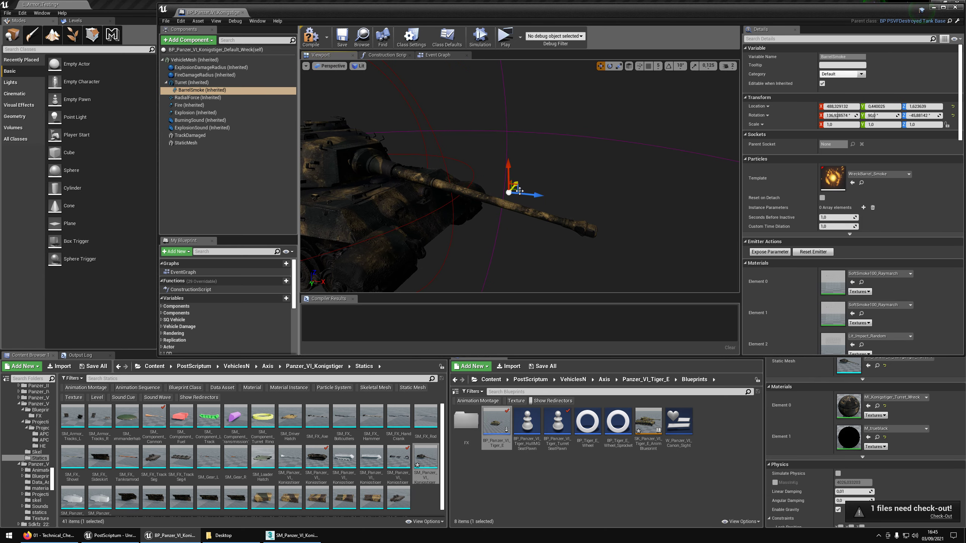
alt+drag(599, 225, 369, 80)
click(342, 38)
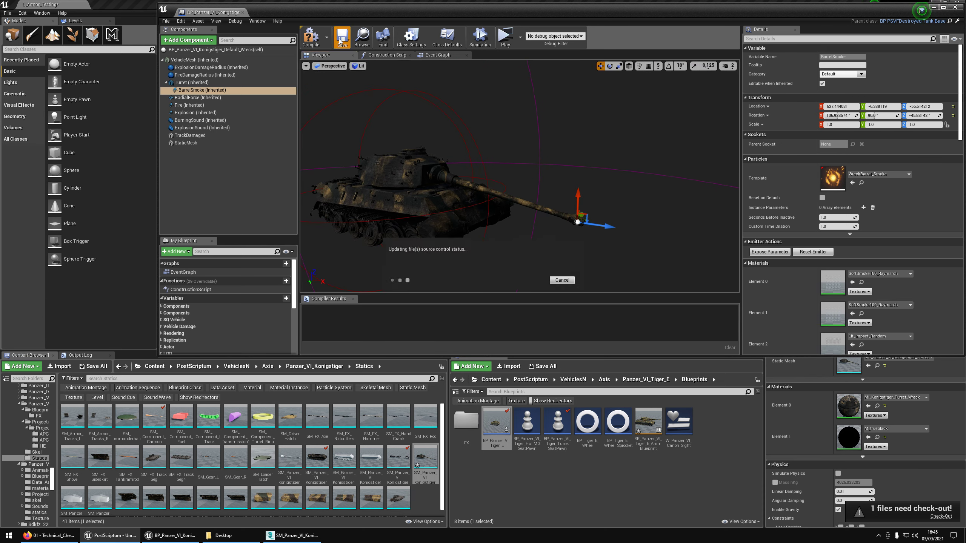
Locate the wreck blueprint in its FX folder, open BP_Panzer_VI_Konigstiger_Turret_Wreck and show its turret in the viewport
click(241, 450)
click(361, 38)
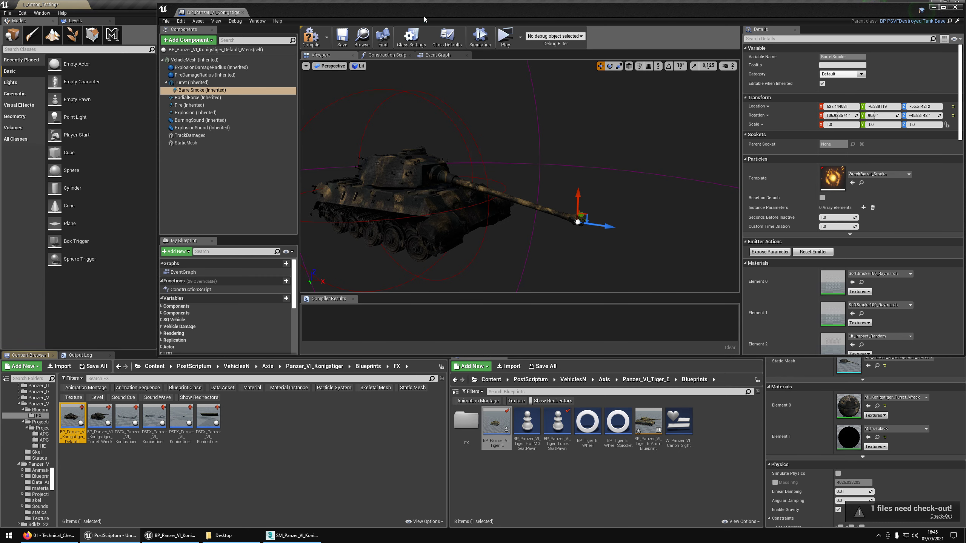
double_click(99, 419)
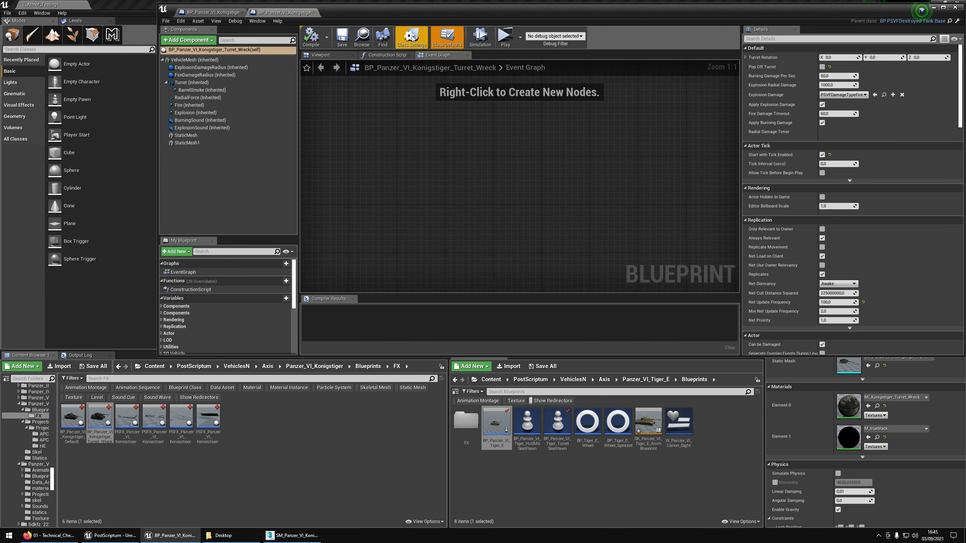
click(323, 56)
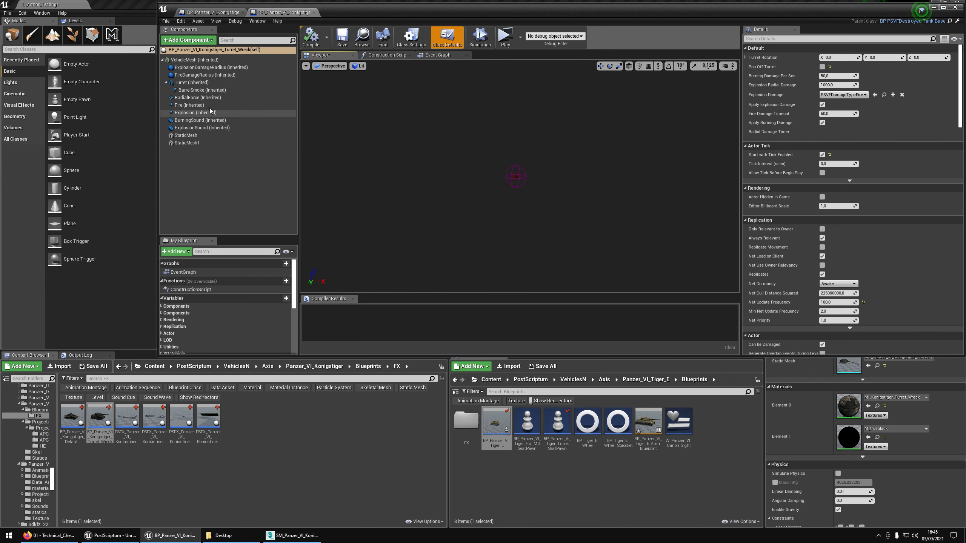
click(203, 83)
click(338, 122)
key(f)
right_drag(388, 140, 353, 161)
Locate the turret mesh used in the default wreck blueprint and assign SM_Panzer_VI_Konigstiger_Turret to the turret wreck blueprint's Turret component
click(212, 12)
click(412, 180)
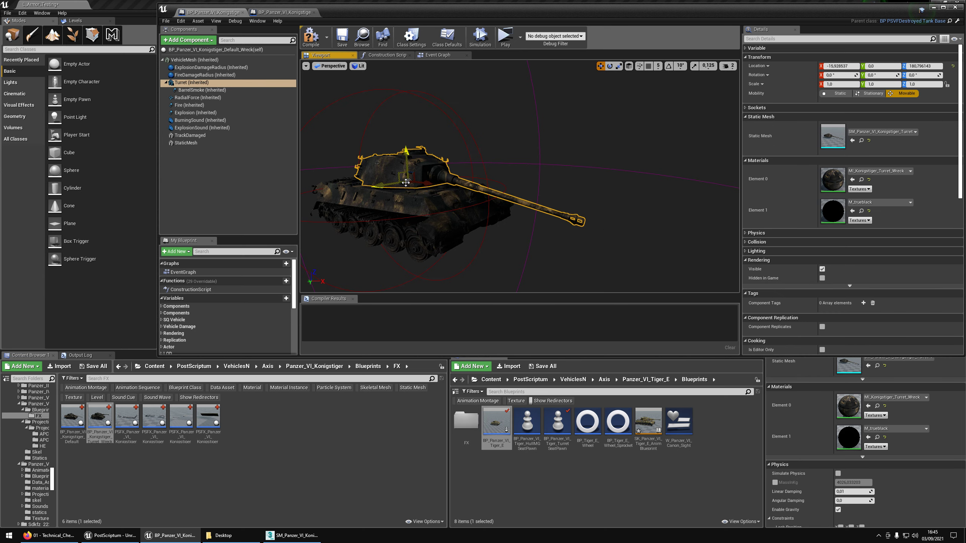
click(862, 141)
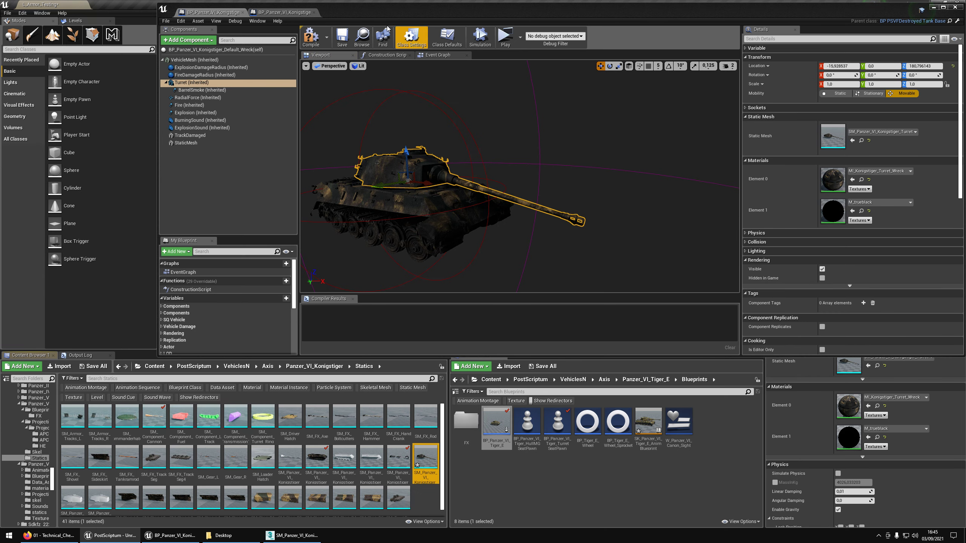
key(ctrl+Tab)
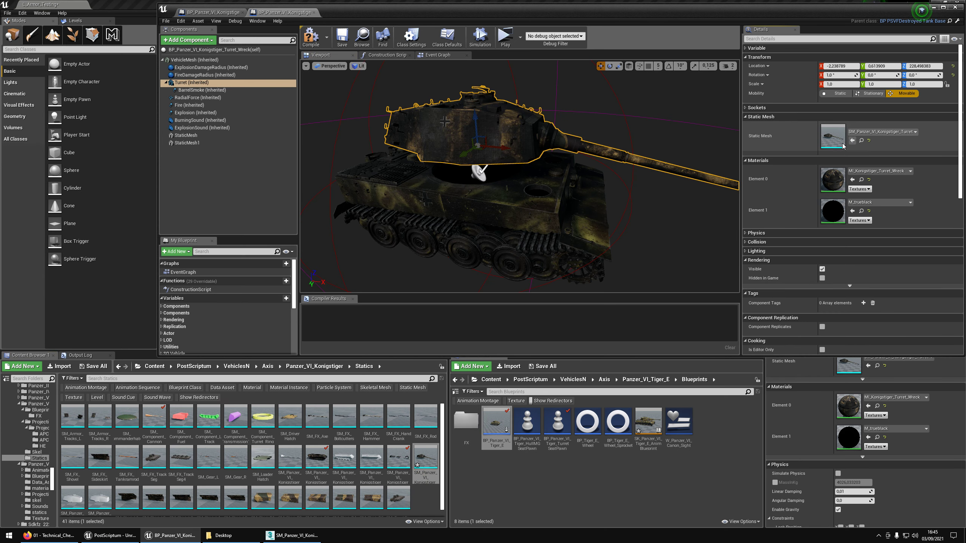
Locate the default wreck blueprint's hull mesh and assign it to the VehicleMesh component of the turret wreck blueprint
key(ctrl+Tab)
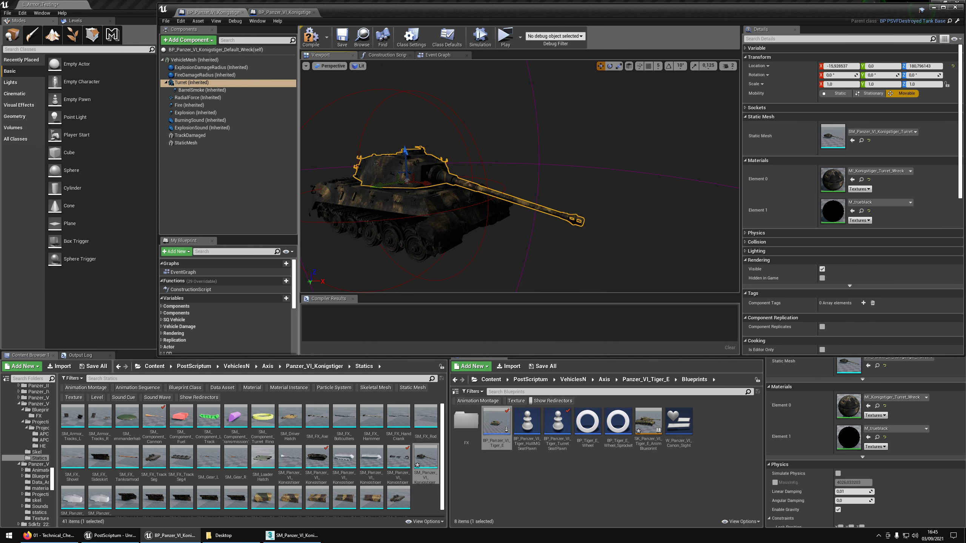
click(373, 190)
click(861, 105)
click(301, 10)
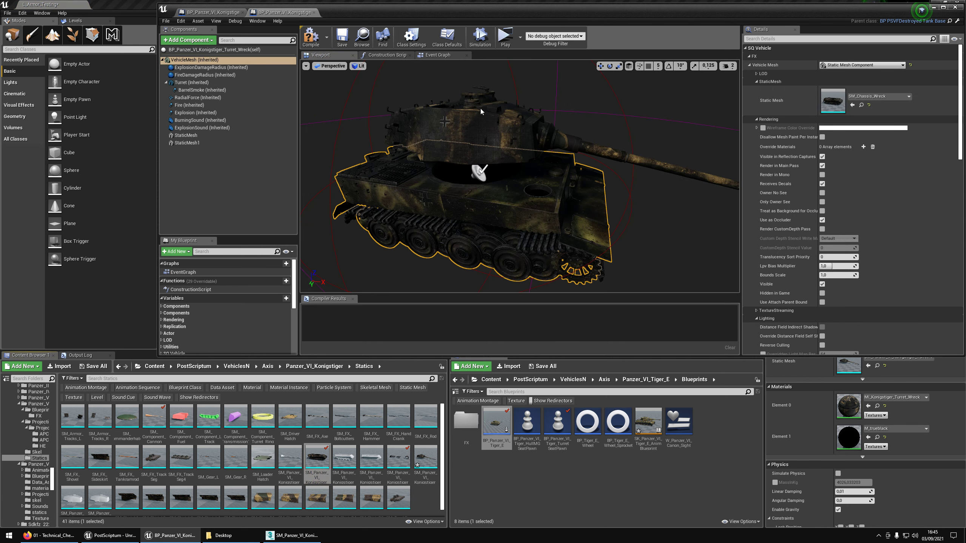
click(853, 105)
Lower the turret onto the new hull and align it with the turret ring, at about X -17.0, Y -0.2, Z 180.6
mouse_move(477, 143)
right_down()
mouse_move(501, 133)
mouse_move(485, 152)
mouse_move(478, 143)
right_up()
click(477, 143)
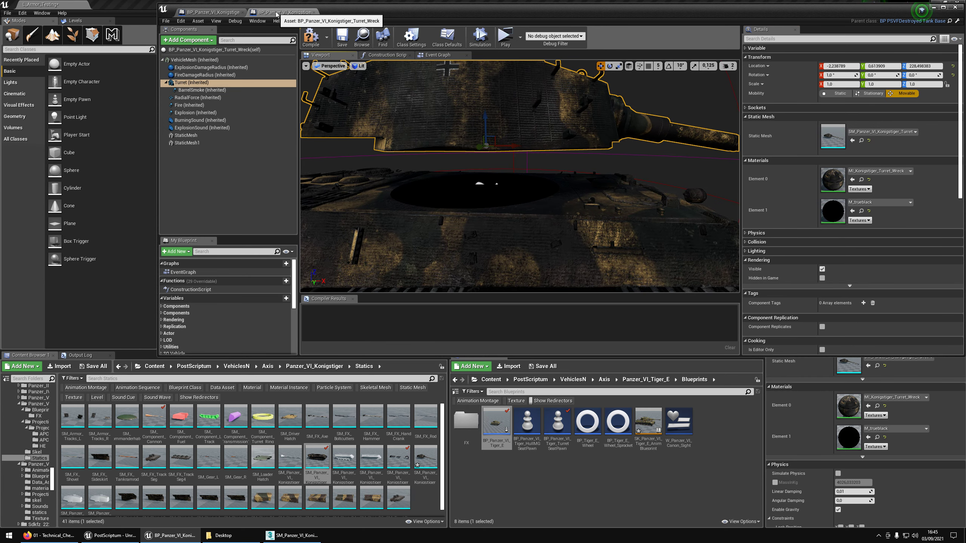
drag(509, 144, 488, 169)
right_drag(488, 170, 649, 211)
drag(483, 122, 483, 125)
right_drag(486, 128, 437, 136)
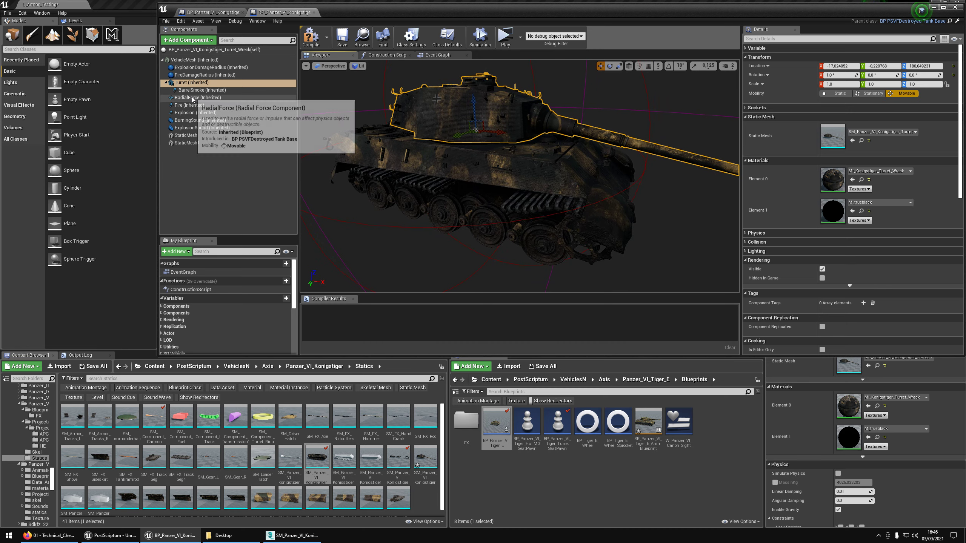
Delete both old Tiger track meshes from the turret wreck blueprint
click(530, 206)
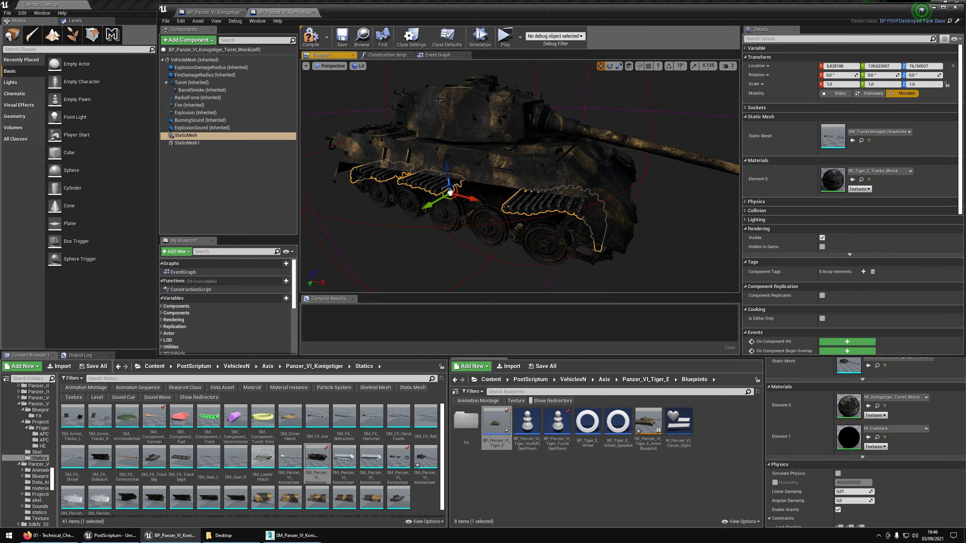
right_drag(530, 206, 541, 230)
click(540, 233)
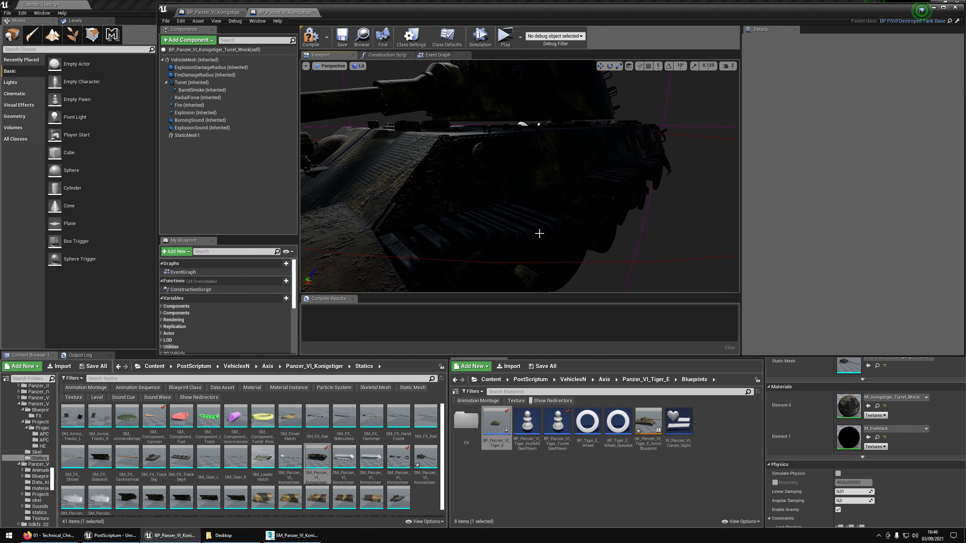
Copy the two damaged track components from the default wreck blueprint into the turret wreck blueprint and select StaticMesh1
click(211, 12)
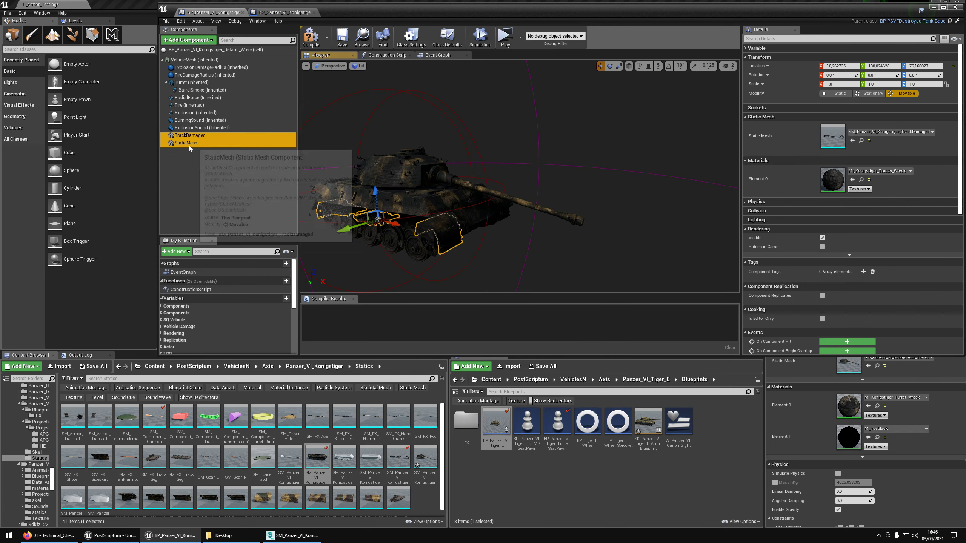
click(281, 12)
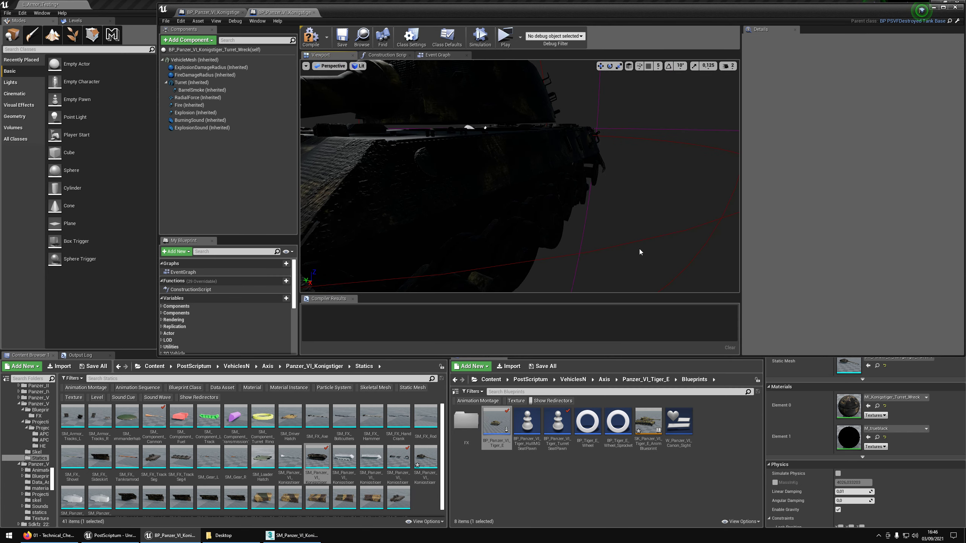
click(639, 252)
key(f)
right_drag(639, 252, 533, 251)
drag(190, 143, 198, 160)
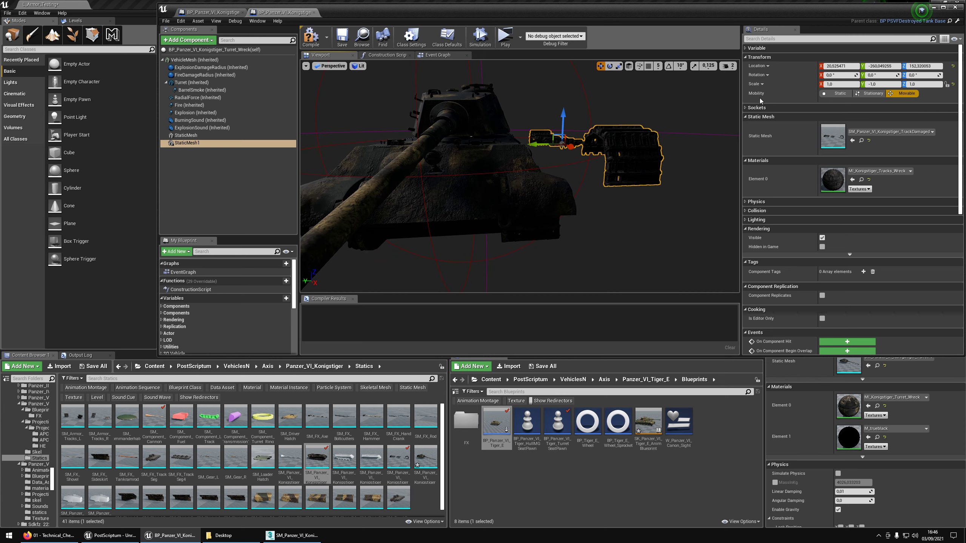
Give StaticMesh1 the location of the default wreck's TrackDamaged component with Y negated to -130.024628
click(223, 13)
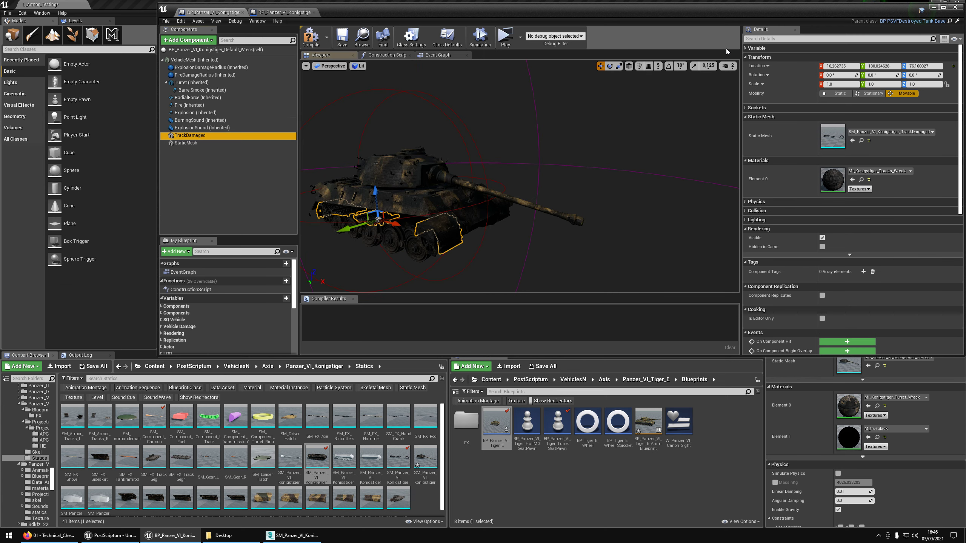
click(285, 12)
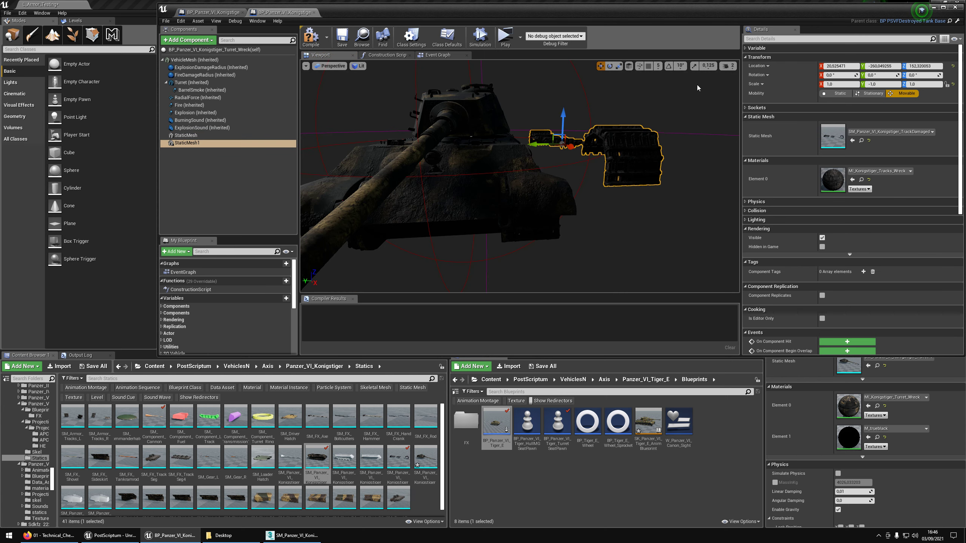
click(761, 66)
click(780, 91)
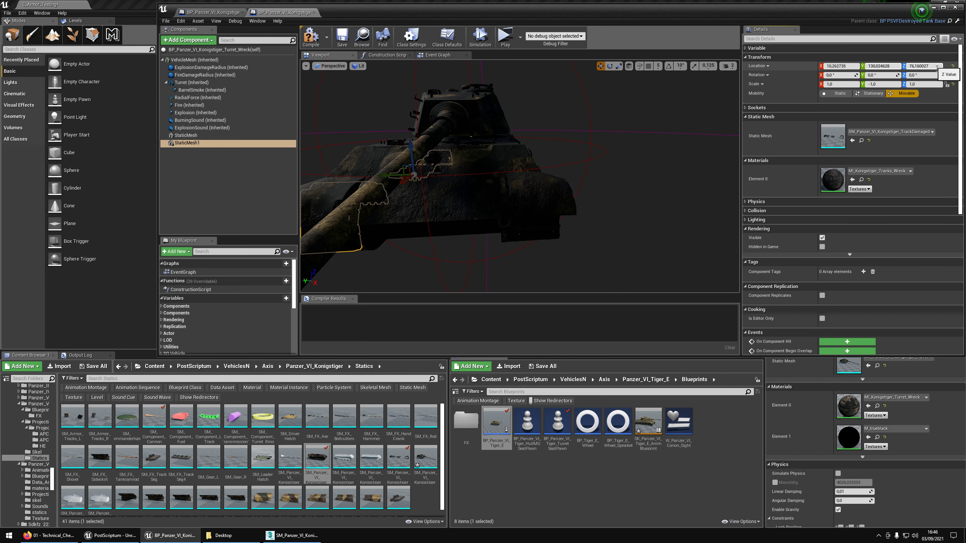
text(-)
key(Return)
right_drag(552, 215, 553, 215)
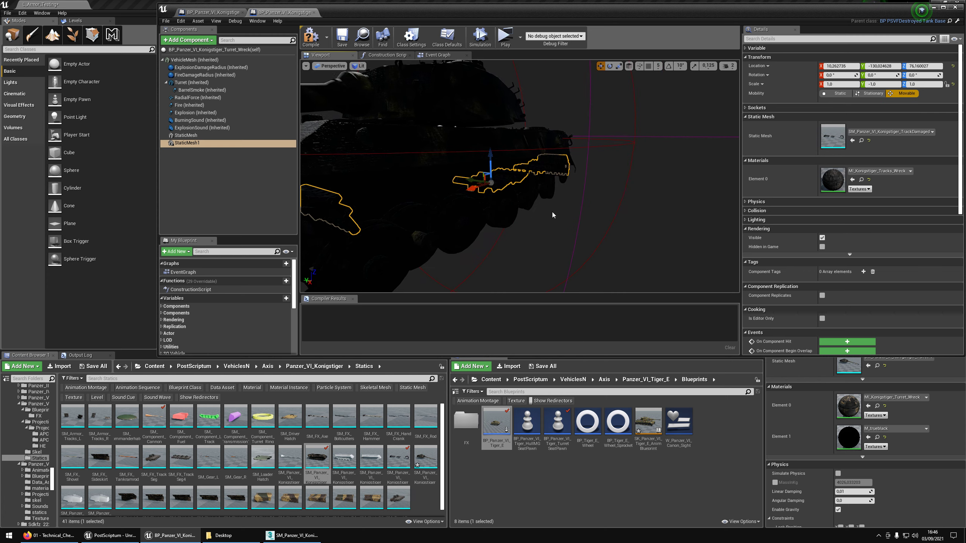
Give StaticMesh the same track location, X 10.262735, Y 130.024628, Z 76.160027, and check both damaged tracks against the hull
click(186, 135)
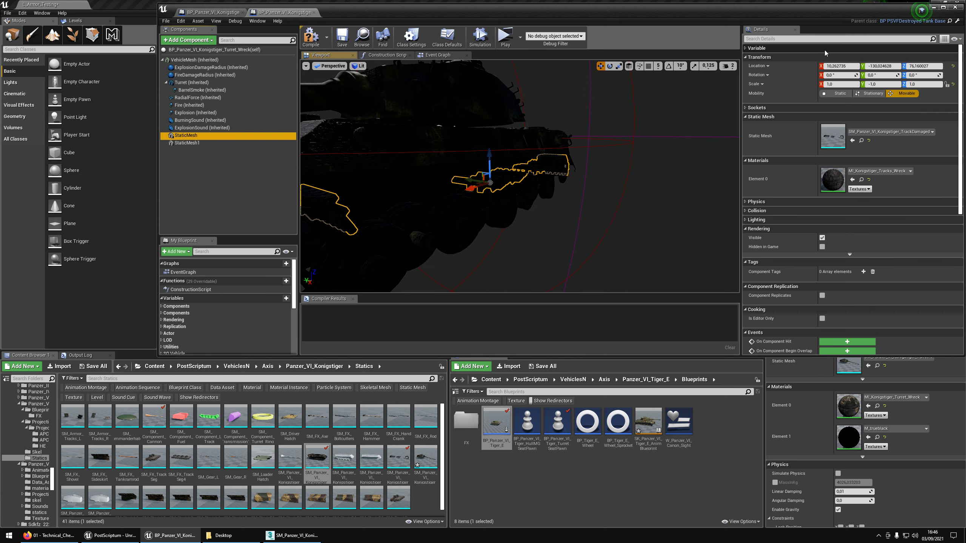
right_click(761, 68)
click(780, 80)
right_drag(570, 172, 570, 171)
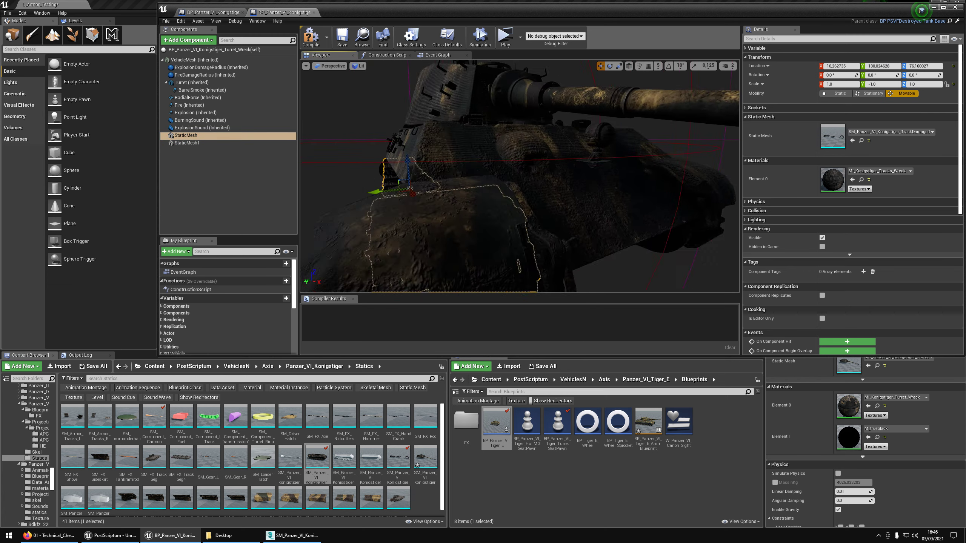
right_drag(429, 259, 429, 259)
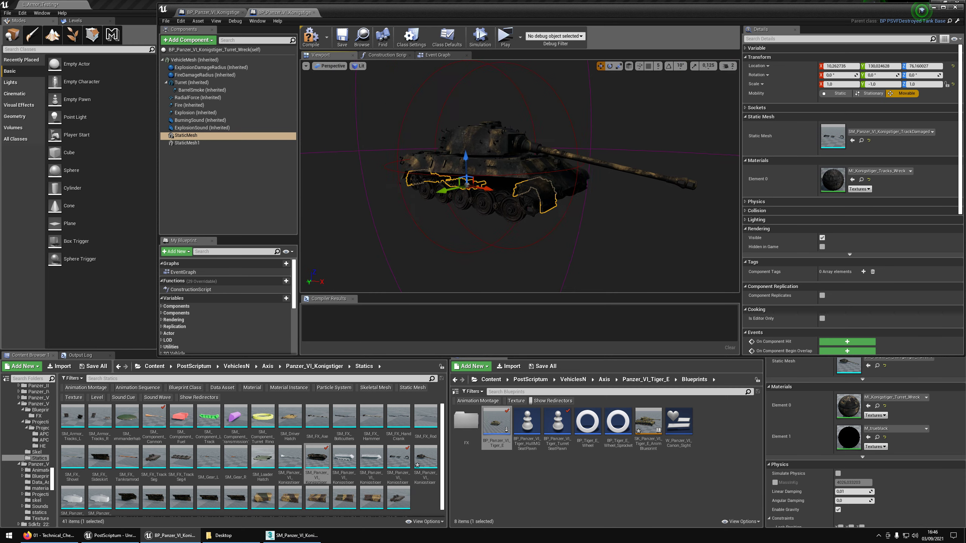
click(186, 143)
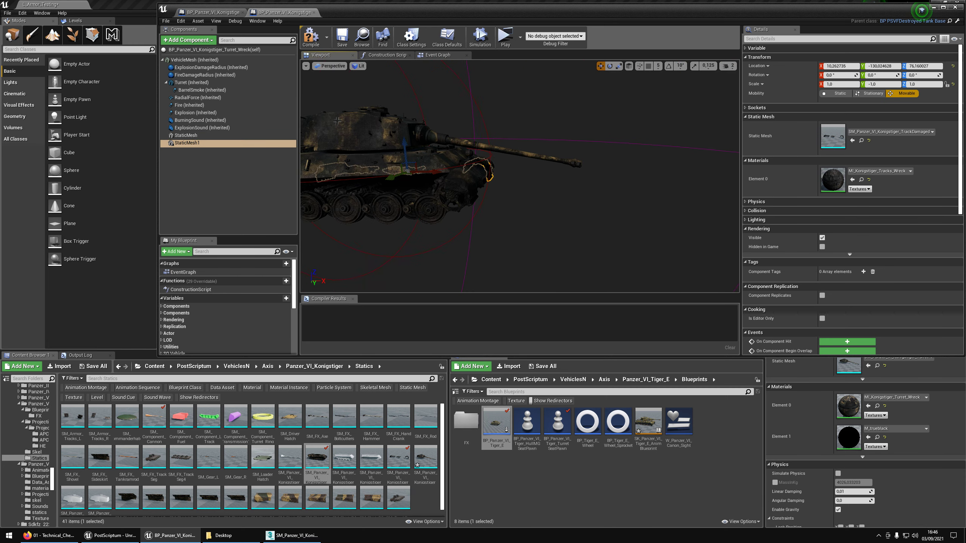
right_drag(570, 171, 525, 171)
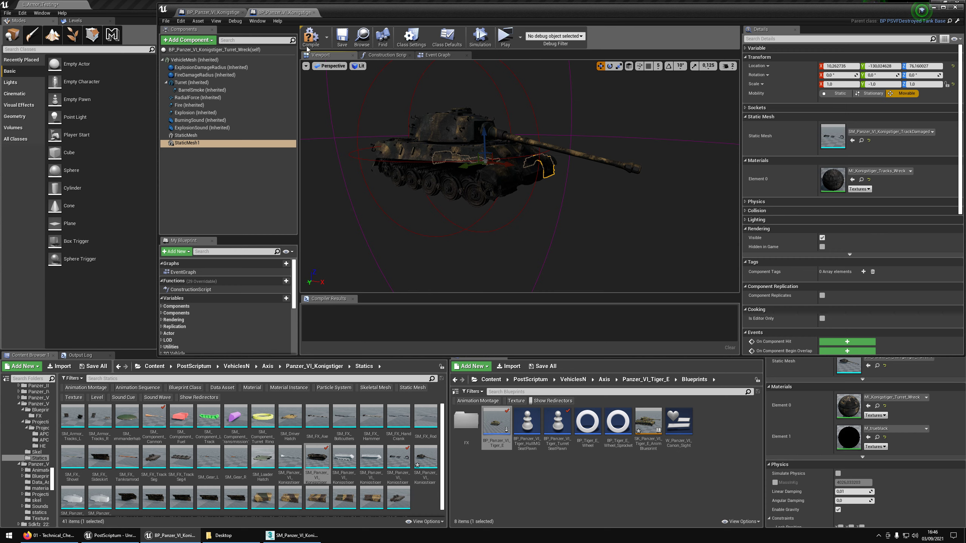
Reset the BarrelSmoke component's rotation and move it to the gun's muzzle, at about X 637.7, Y 0, Z -45.2
click(194, 90)
key(f)
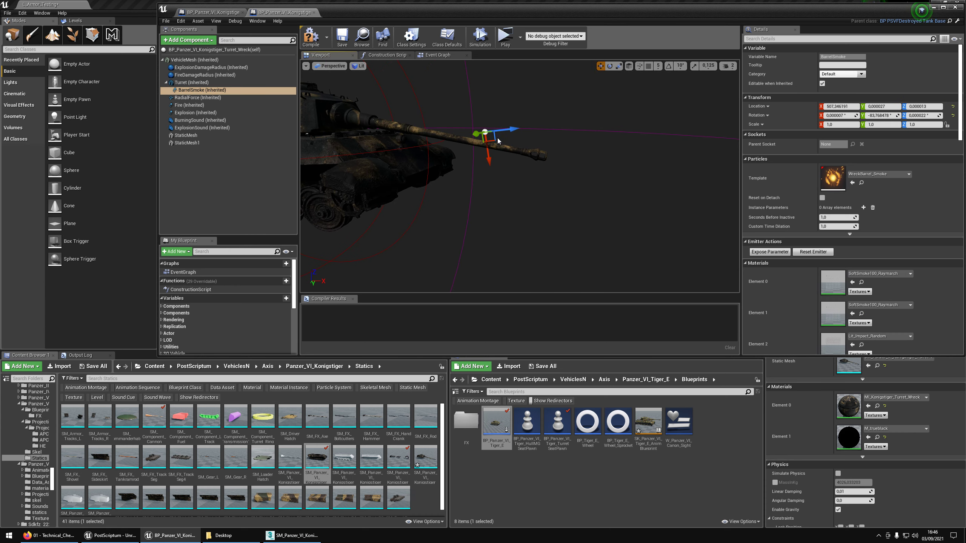
click(953, 115)
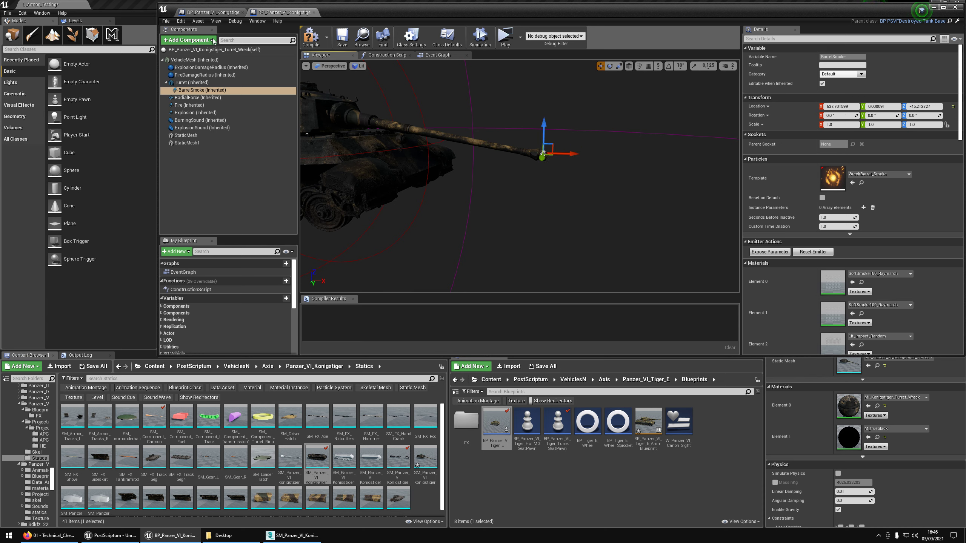
Save the turret wreck blueprint and close both wreck blueprints
click(342, 39)
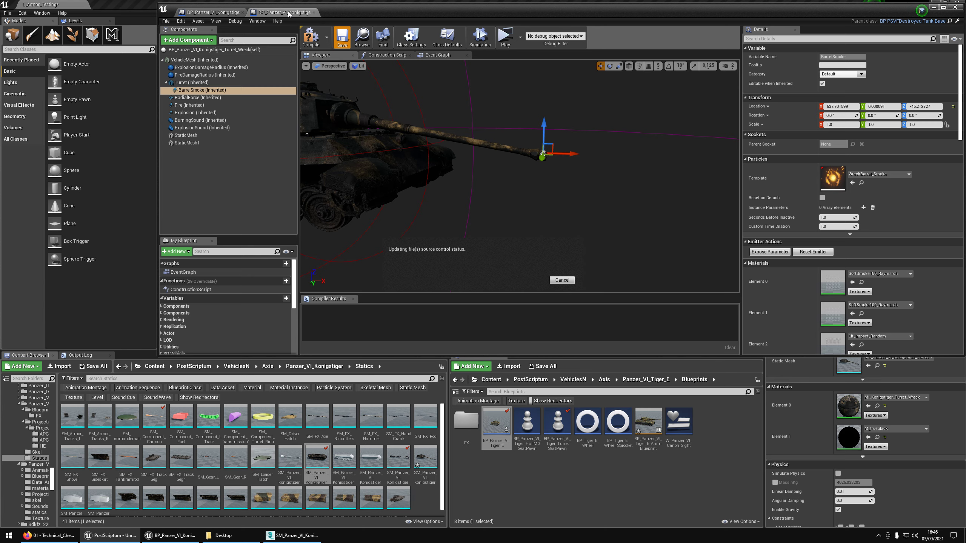
click(220, 11)
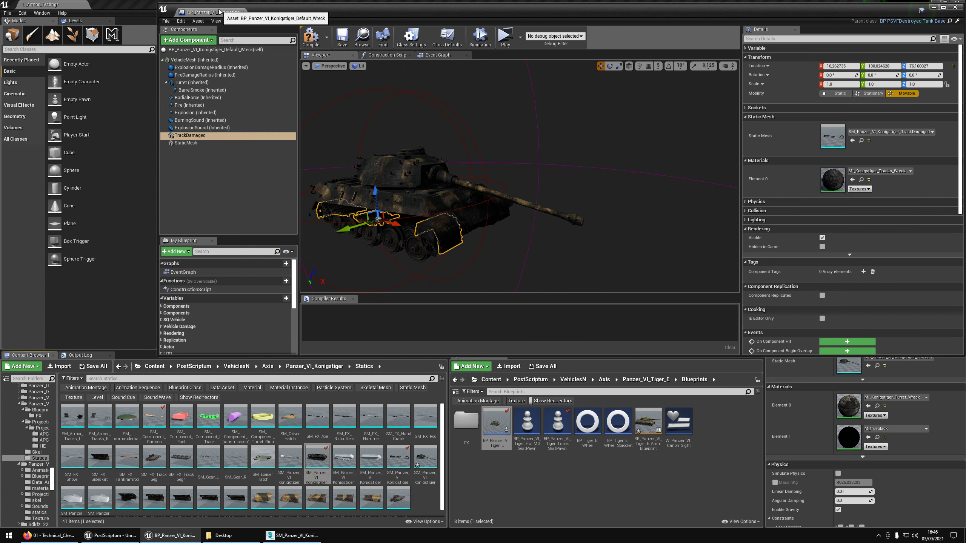
middle_click(219, 11)
right_drag(443, 222, 375, 219)
key(Delete)
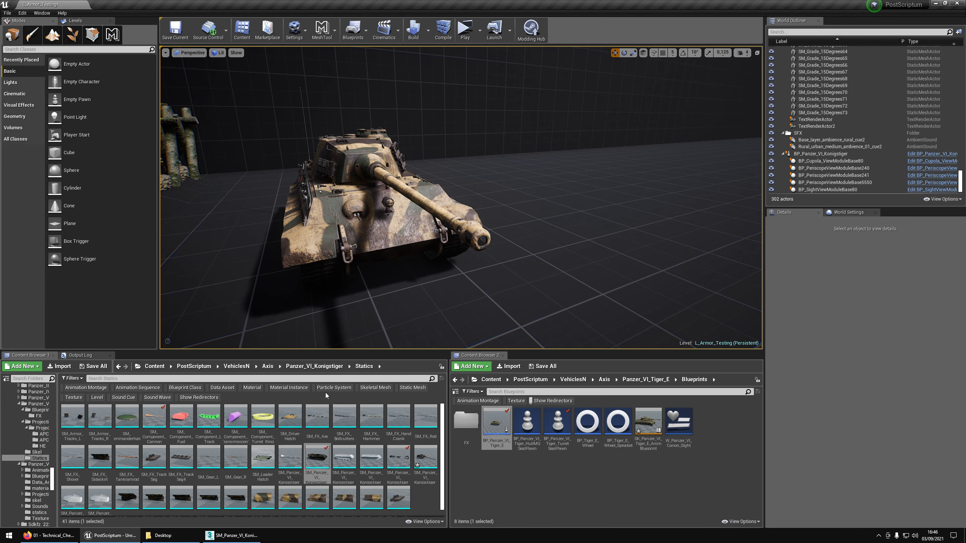
Open the DeadTracks_Top and DeadTracks_Falling blueprints from the Konigstiger's Blueprints/FX folder
click(323, 366)
double_click(72, 417)
double_click(72, 417)
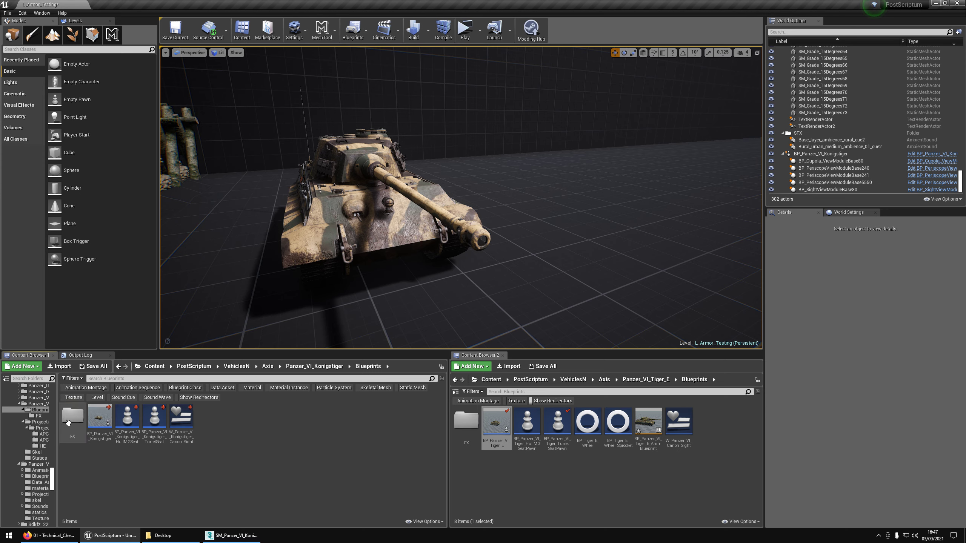
click(127, 419)
ctrl+click(154, 418)
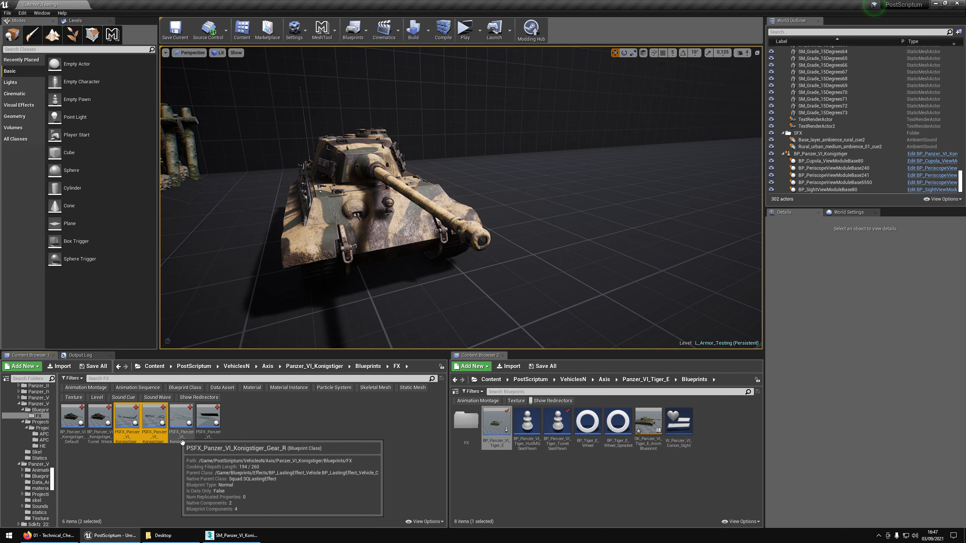
key(Return)
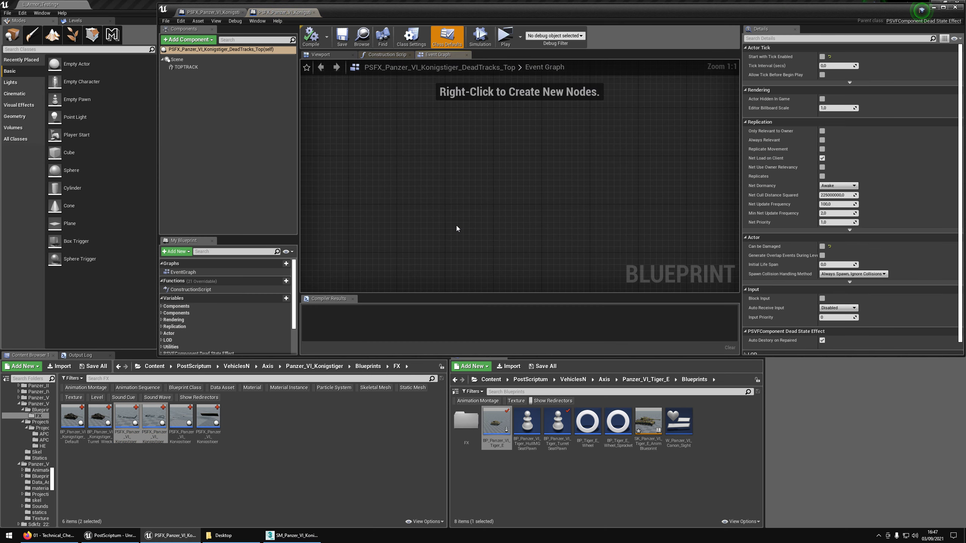
Assign the Konigstiger's TrackDamaged mesh with the MI_Konigstiger_Tracks_Wreck material to the TOPTRACK component and save the DeadTracks_Top blueprint
click(320, 54)
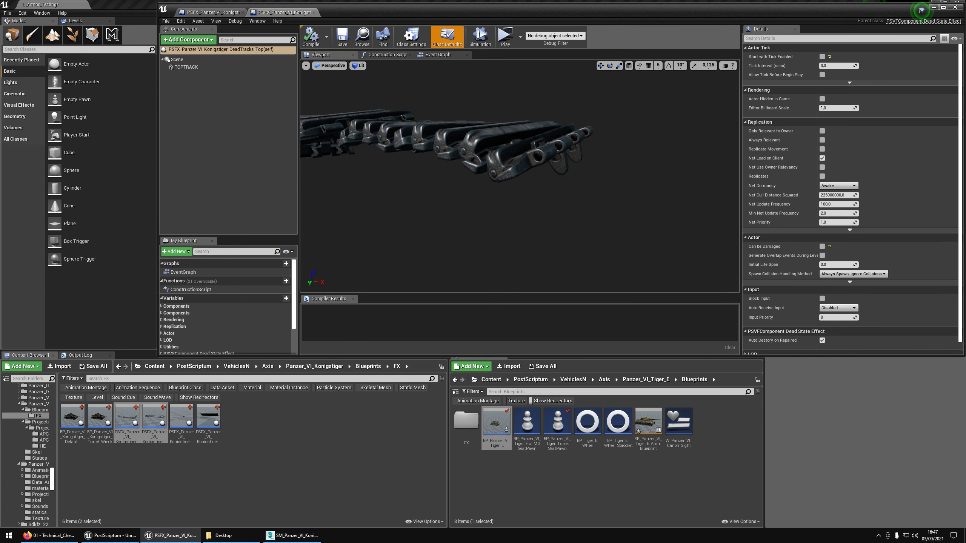
click(488, 150)
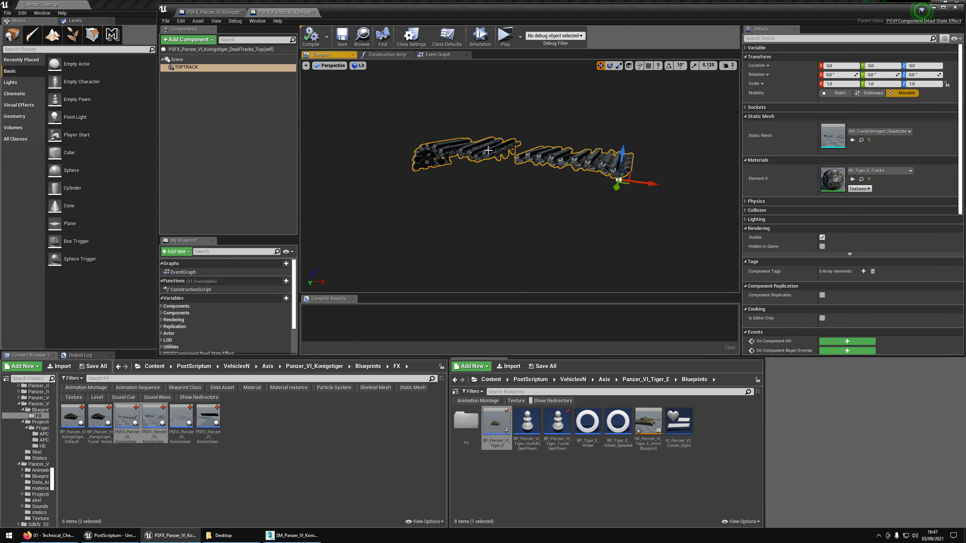
click(314, 366)
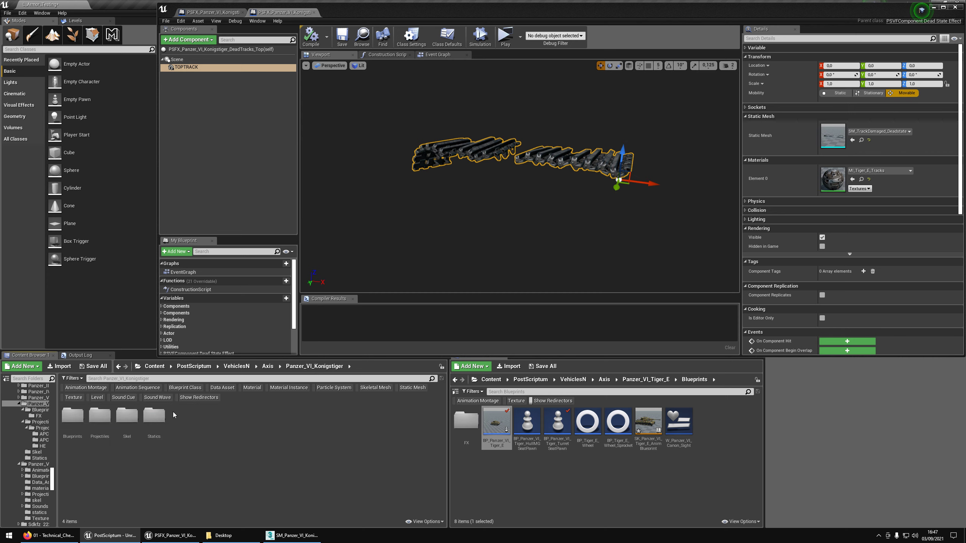
click(156, 423)
double_click(156, 423)
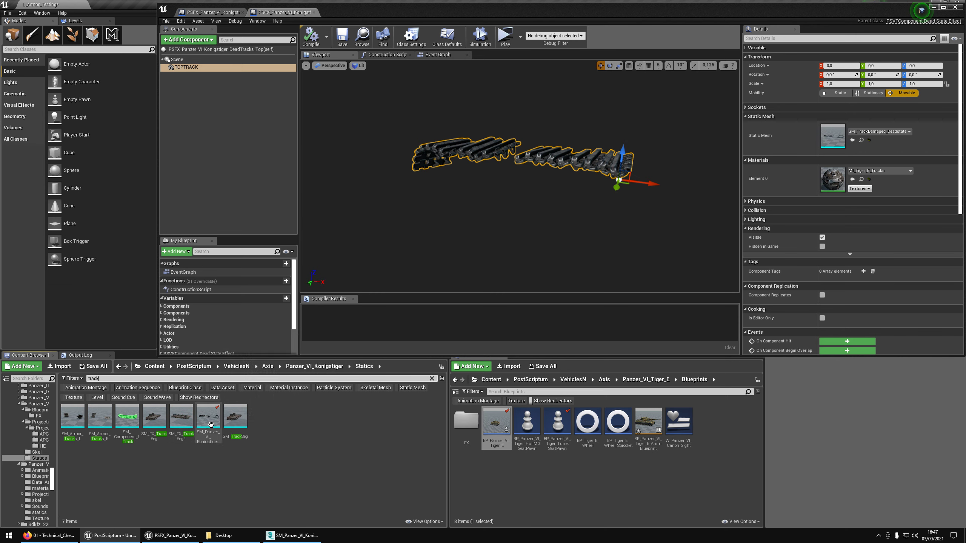
click(208, 418)
click(853, 141)
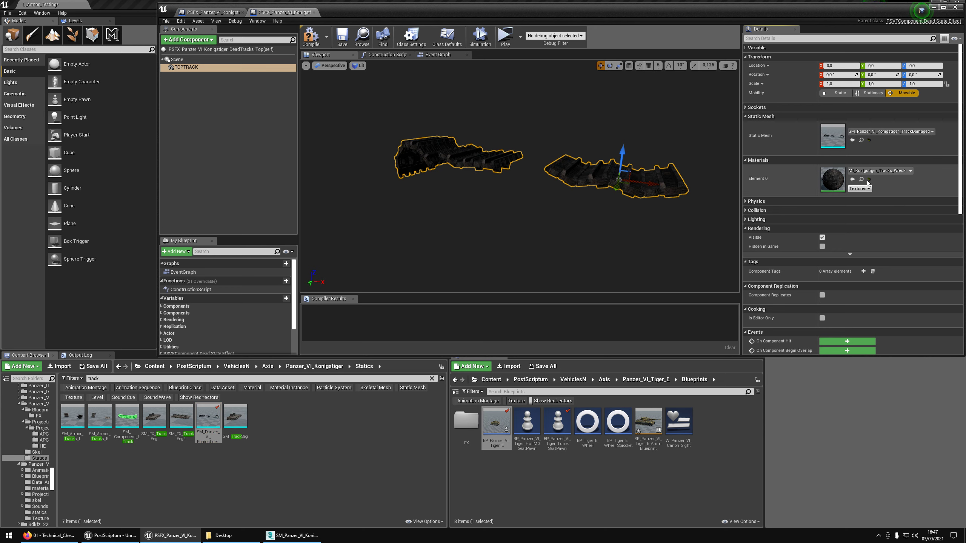
click(341, 37)
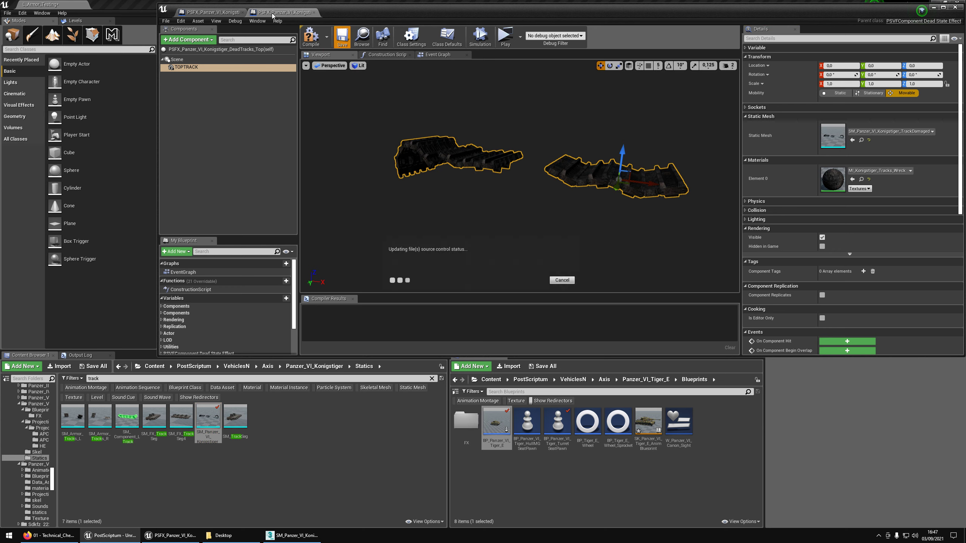
Close the DeadTracks_Top blueprint and bring the whole falling track of DeadTracks_Falling into view
click(314, 12)
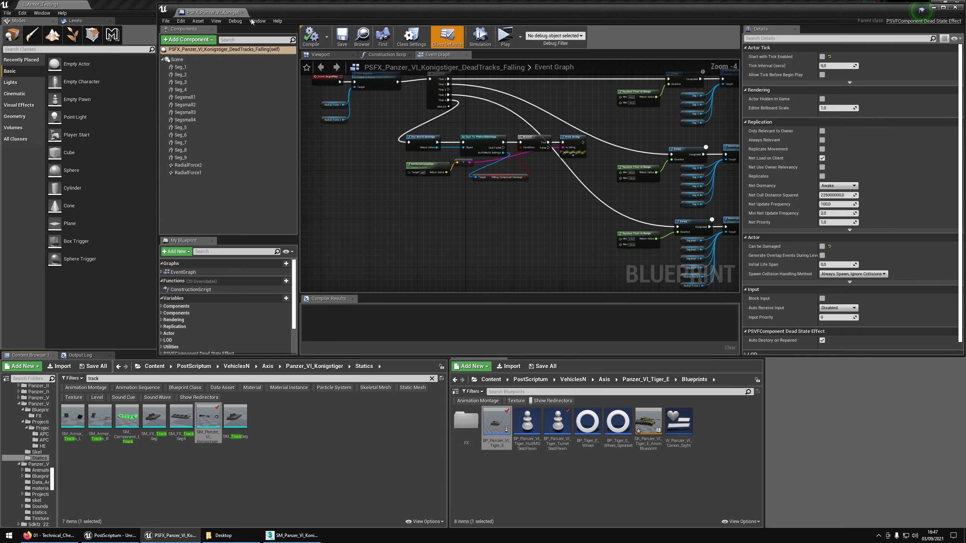
click(323, 55)
scroll(724, 136, down, 10)
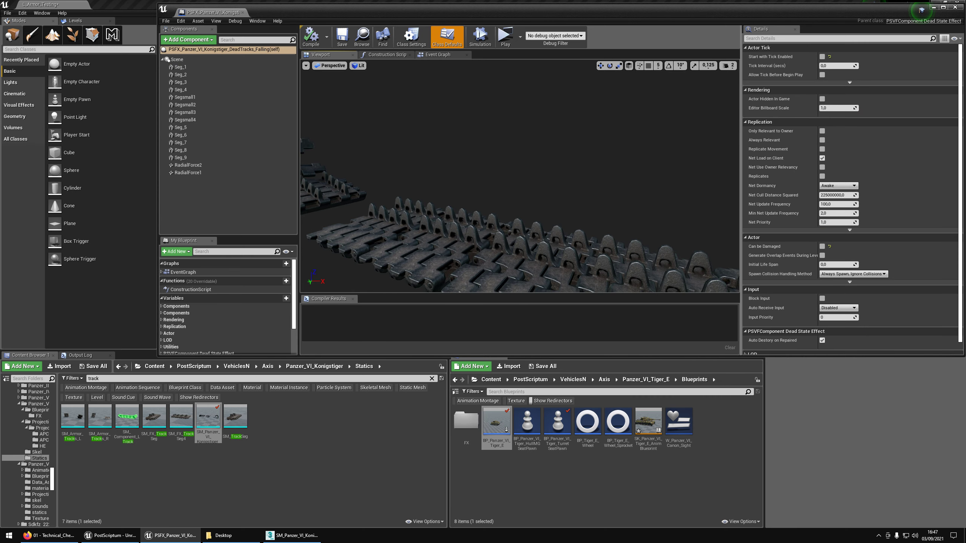
right_drag(630, 173, 597, 183)
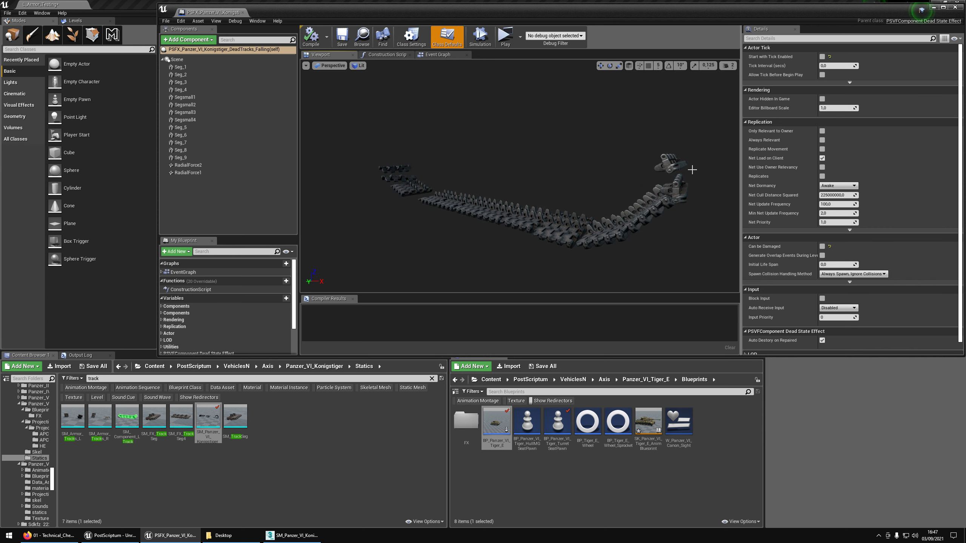
right_drag(692, 170, 633, 159)
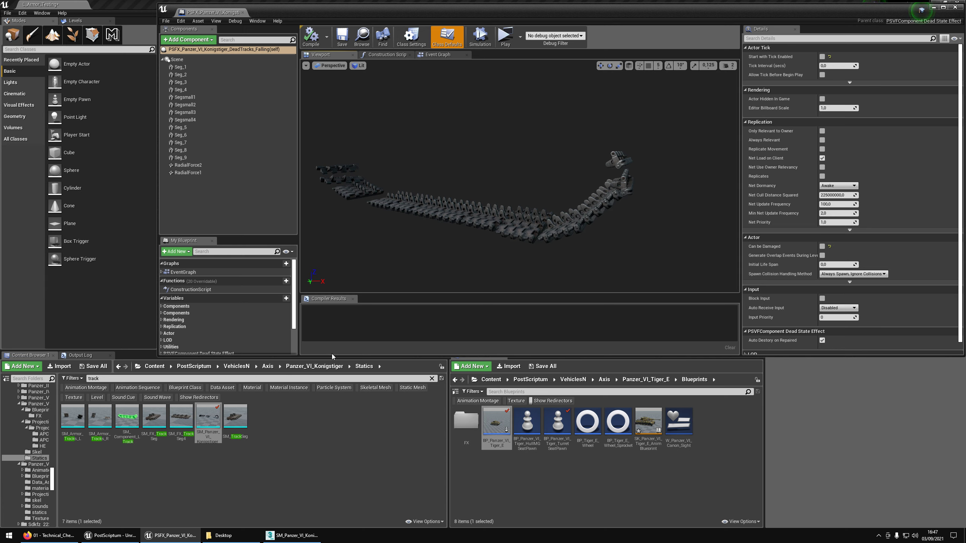
Replace the mesh of the Seg_2 to Seg_9 components with the Konigstiger's SM_FX_TrackSeg4, using the MI_Konigstiger_Tracks material
click(359, 195)
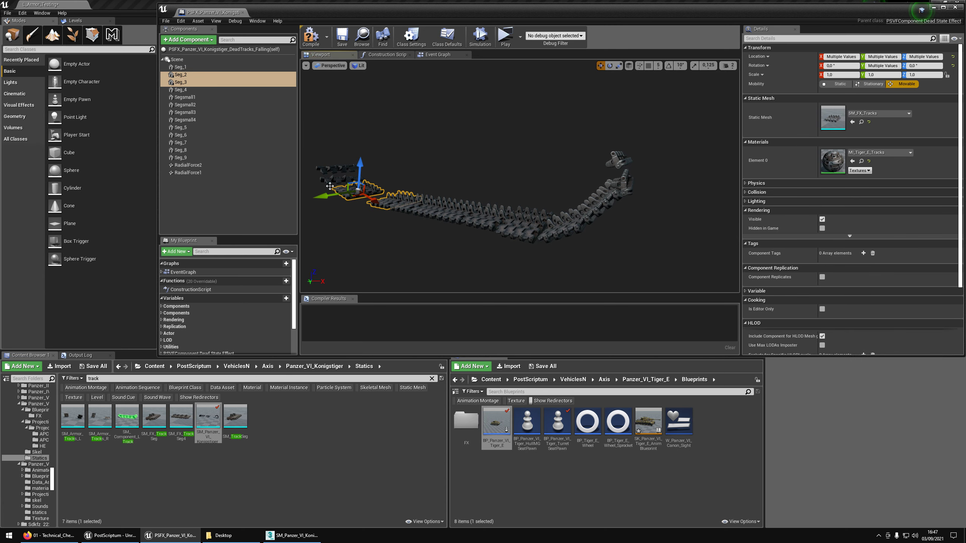
shift+click(181, 89)
ctrl+click(181, 75)
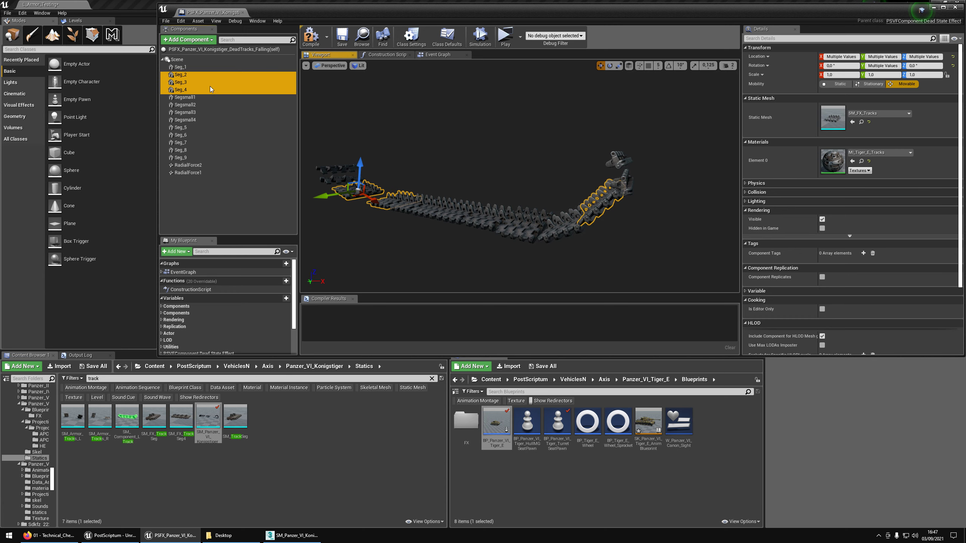
ctrl+click(180, 128)
ctrl+click(181, 135)
ctrl+click(181, 142)
ctrl+click(180, 150)
ctrl+click(181, 158)
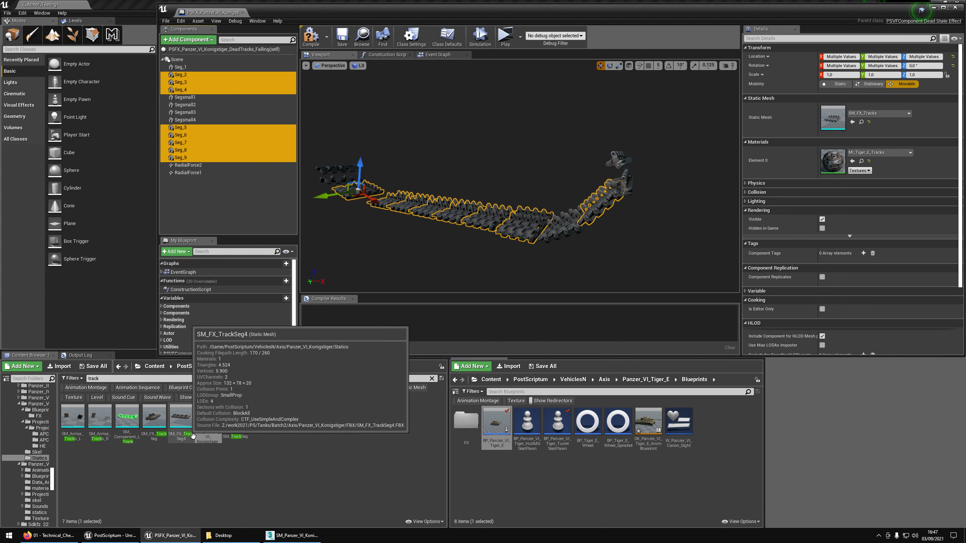
click(182, 418)
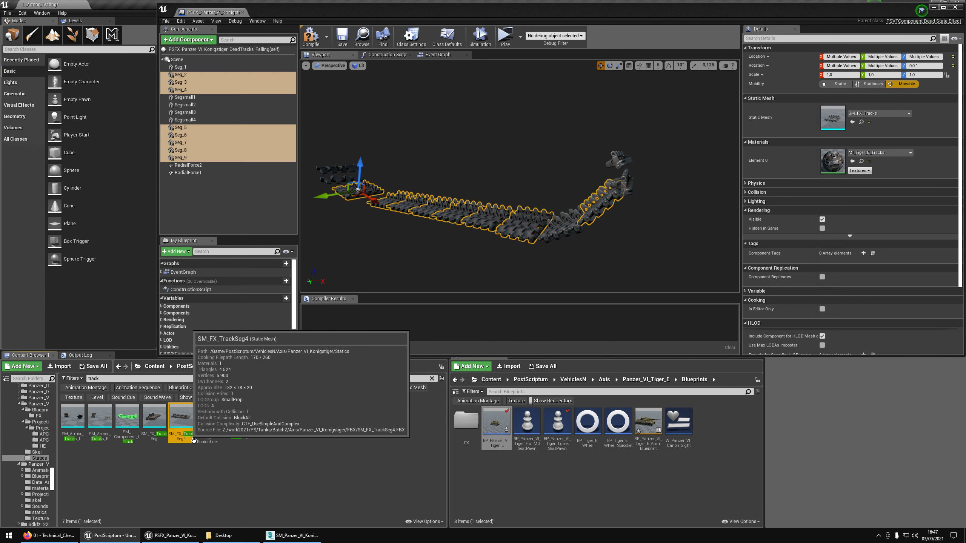
click(853, 122)
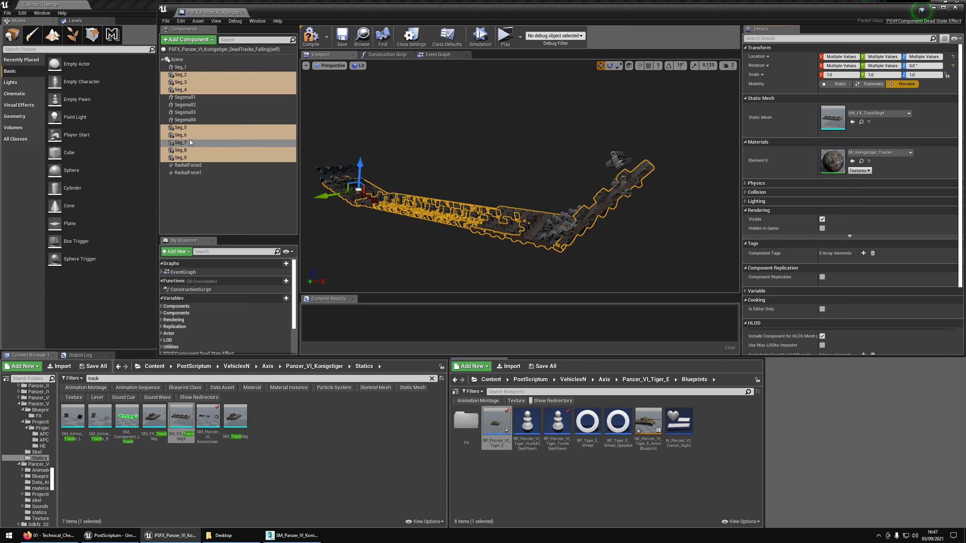
Replace the mesh of the Segsmall1 to Segsmall4 components with the Konigstiger's SM_FX_TrackSeg, using the MI_Konigstiger_Tracks material
click(190, 120)
shift+click(191, 99)
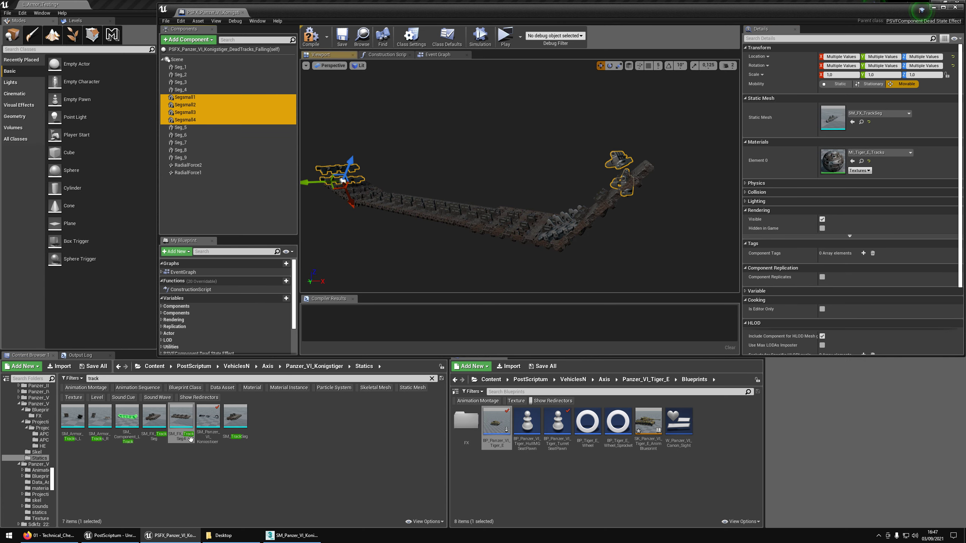
click(153, 437)
double_click(154, 417)
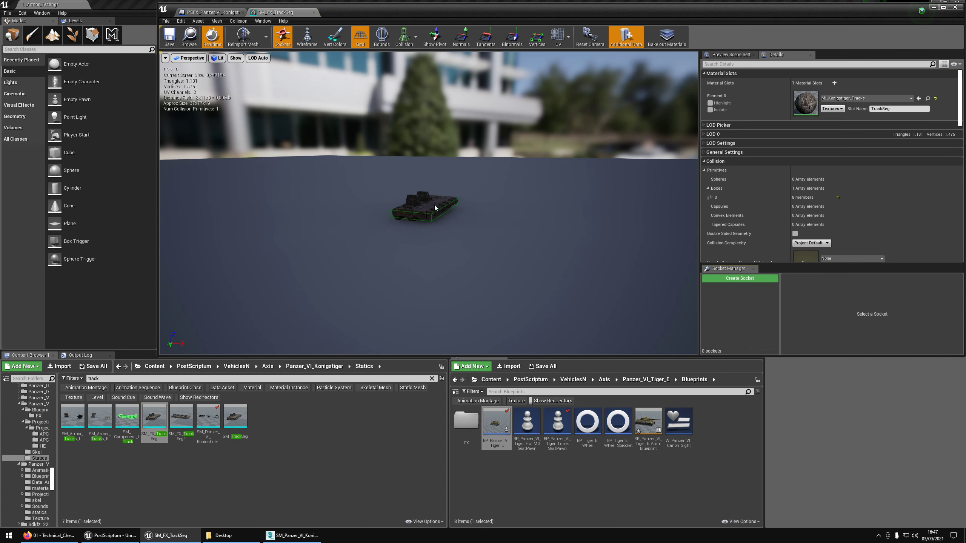
scroll(434, 207, up, 3)
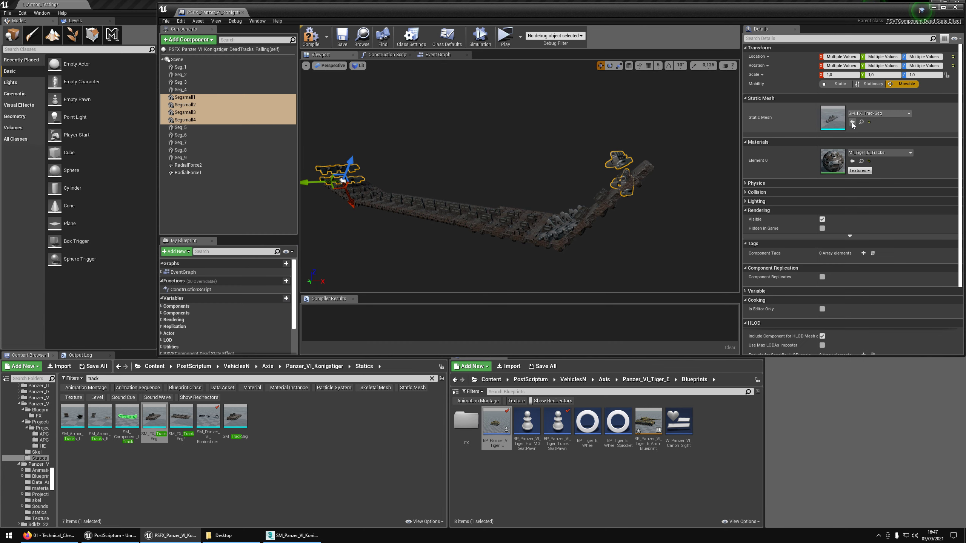
click(852, 123)
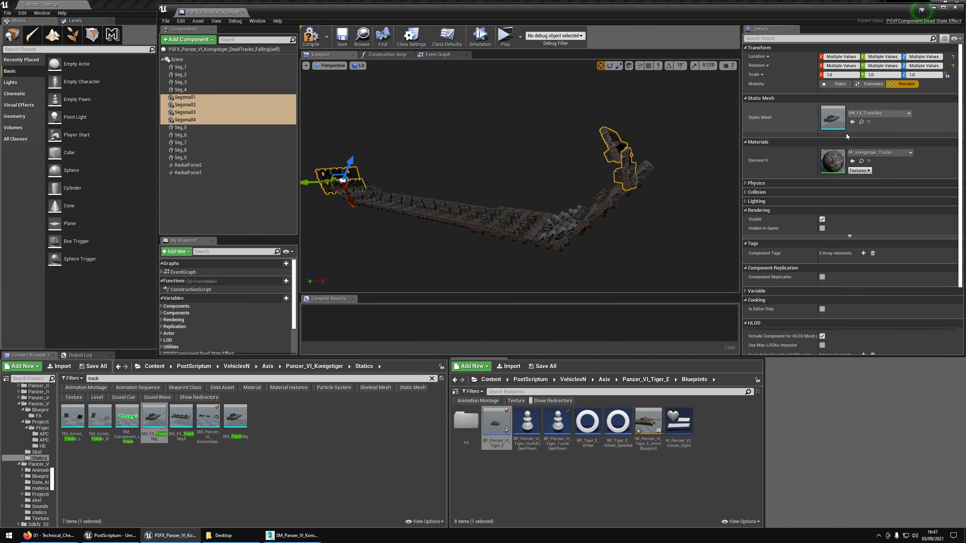
Replace the mesh of the Seg_1 component with the Konigstiger's SM_FX_TrackSeg4
right_drag(542, 205, 542, 205)
click(542, 219)
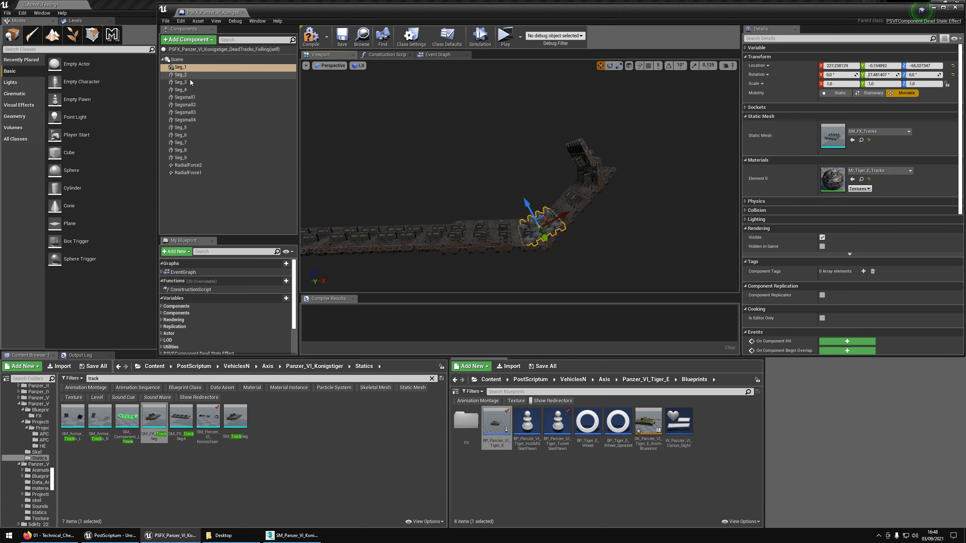
click(188, 429)
click(853, 139)
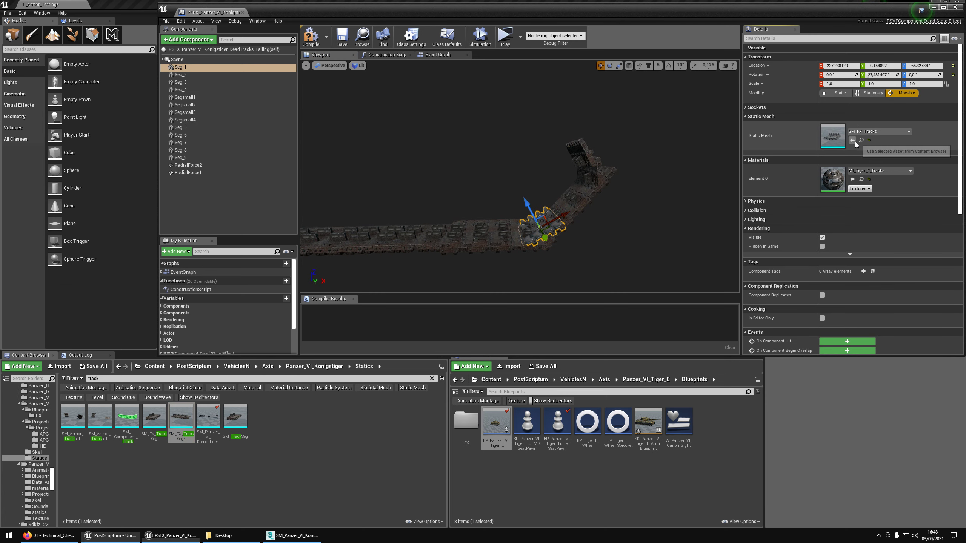
right_drag(571, 219, 571, 218)
click(571, 218)
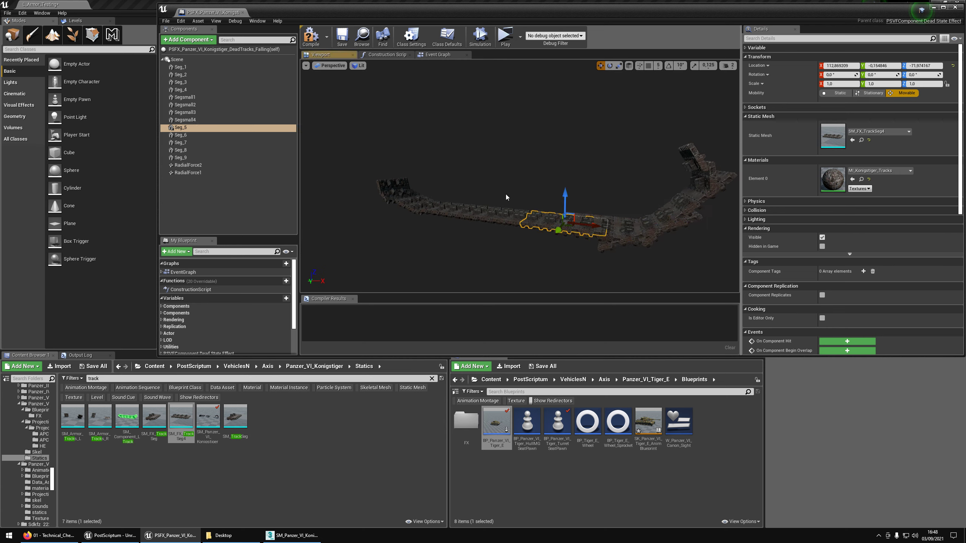
Add the SM_Component_L_Track mesh to the DeadTracks_Falling blueprint as a placement reference for the track segments
right_drag(386, 97, 387, 97)
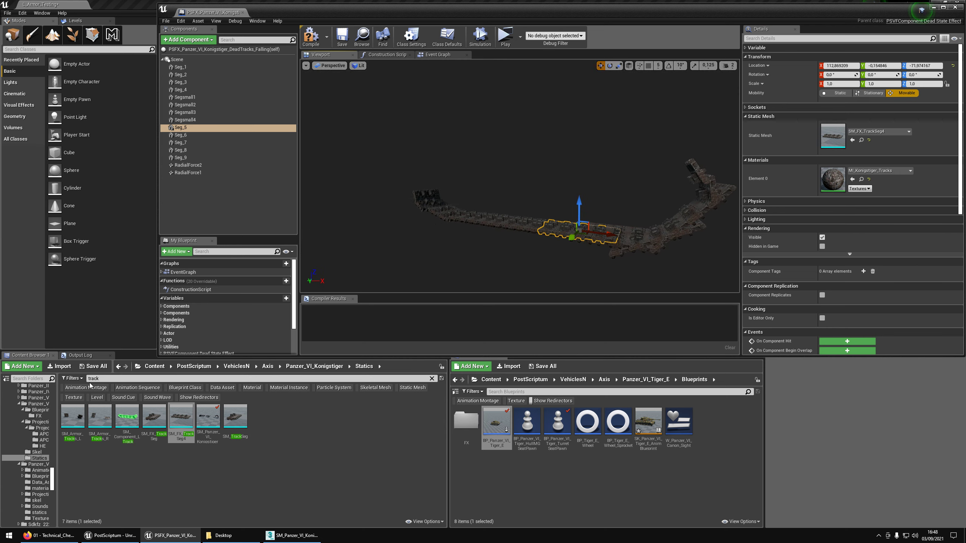
drag(138, 414, 396, 228)
click(222, 227)
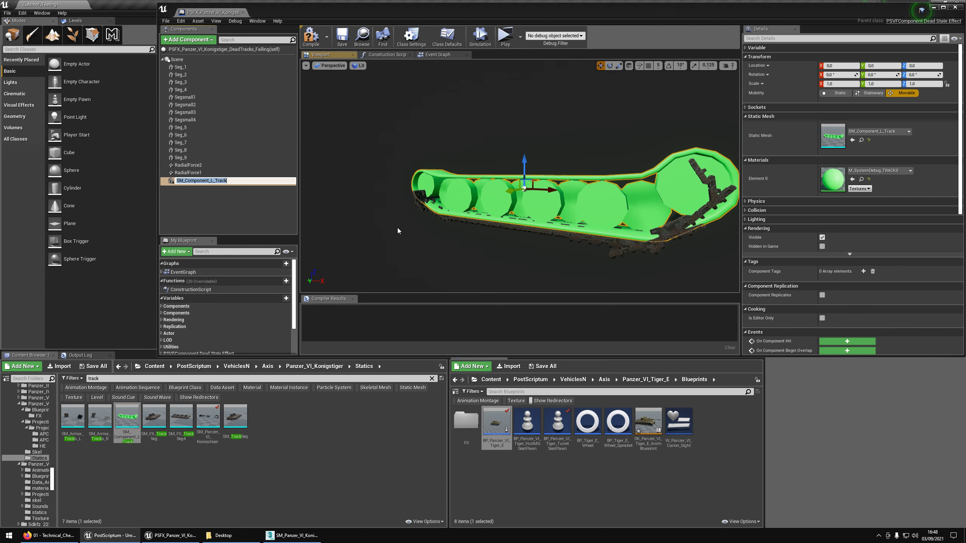
right_drag(553, 261, 554, 261)
click(556, 270)
ctrl+click(446, 250)
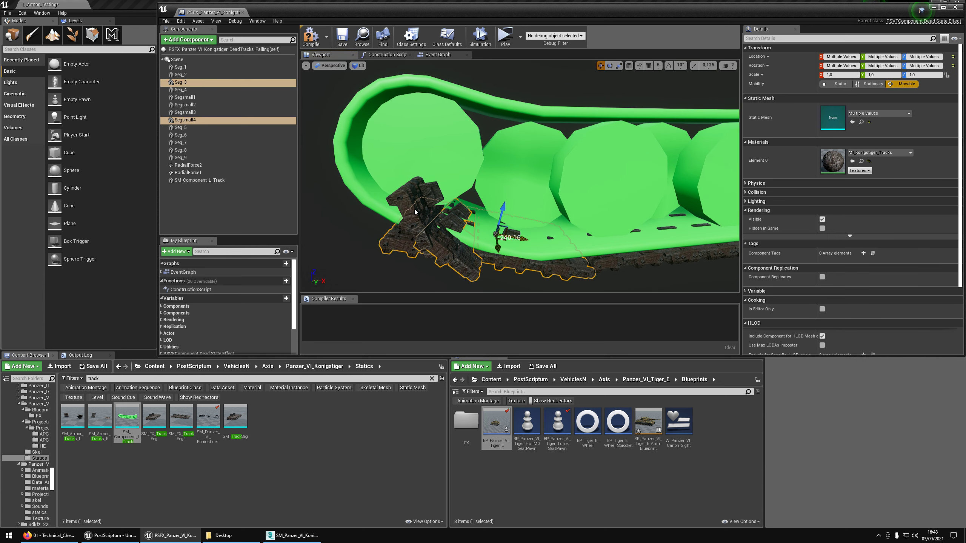
ctrl+click(417, 218)
drag(519, 241, 486, 236)
key(ctrl+z)
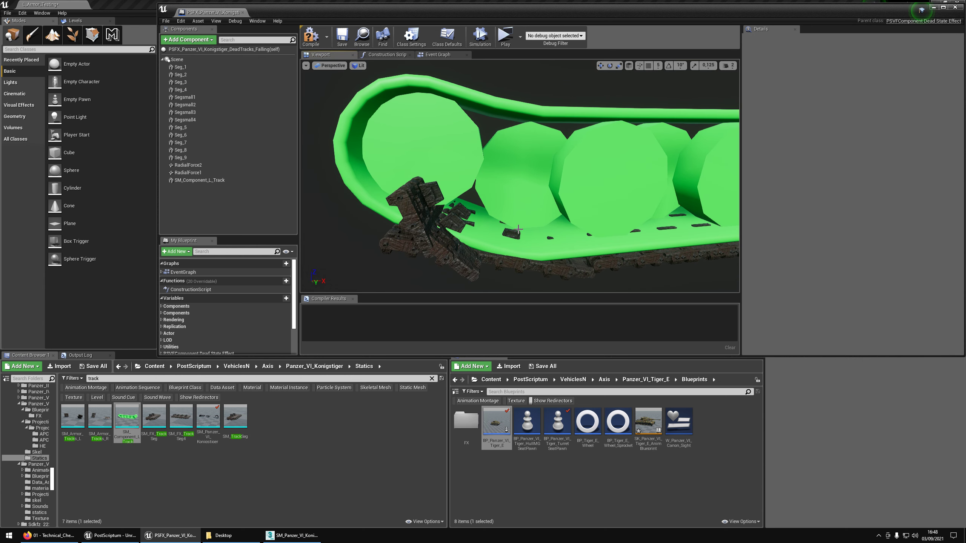
Move Seg_3 and the small segments beside it outward and up along the reference track, with Seg_3 at about X -284, Z -55
click(533, 268)
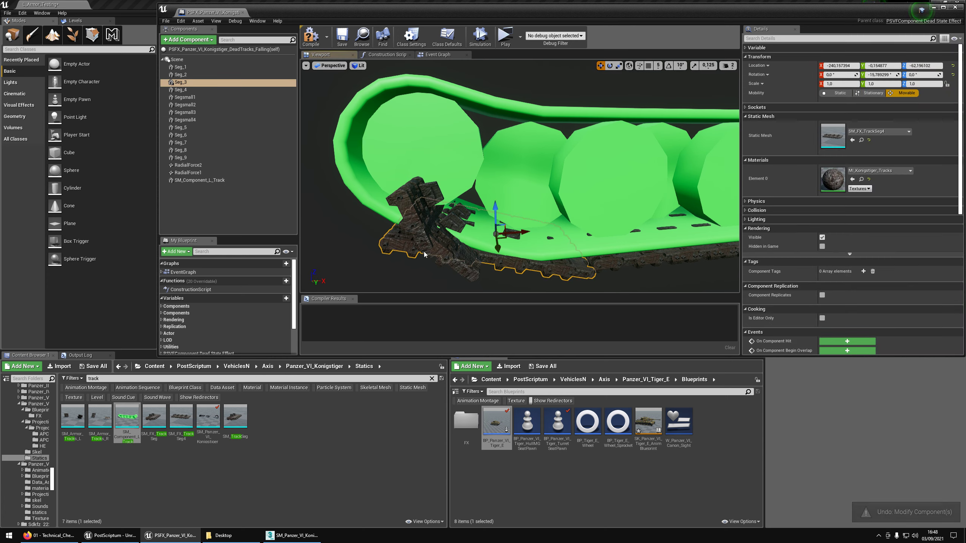
ctrl+click(422, 249)
ctrl+click(460, 271)
drag(514, 229, 451, 233)
right_drag(451, 234, 468, 215)
drag(460, 206, 461, 196)
Move Segsmall3 and Segsmall4 together off Seg_3 to outside the reference track's end, with Segsmall4 at about X -358, Z 1
click(429, 197)
ctrl+click(395, 161)
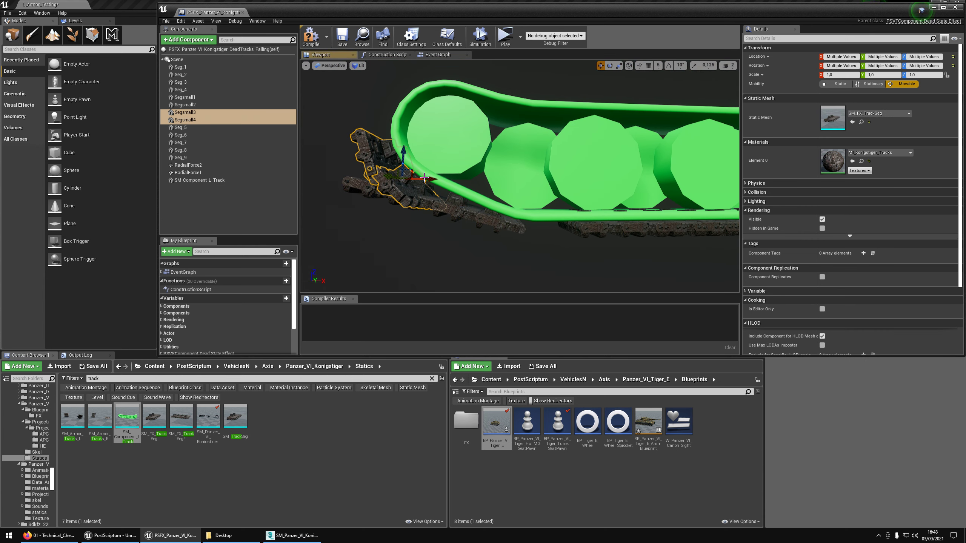
scroll(495, 177, down, 4)
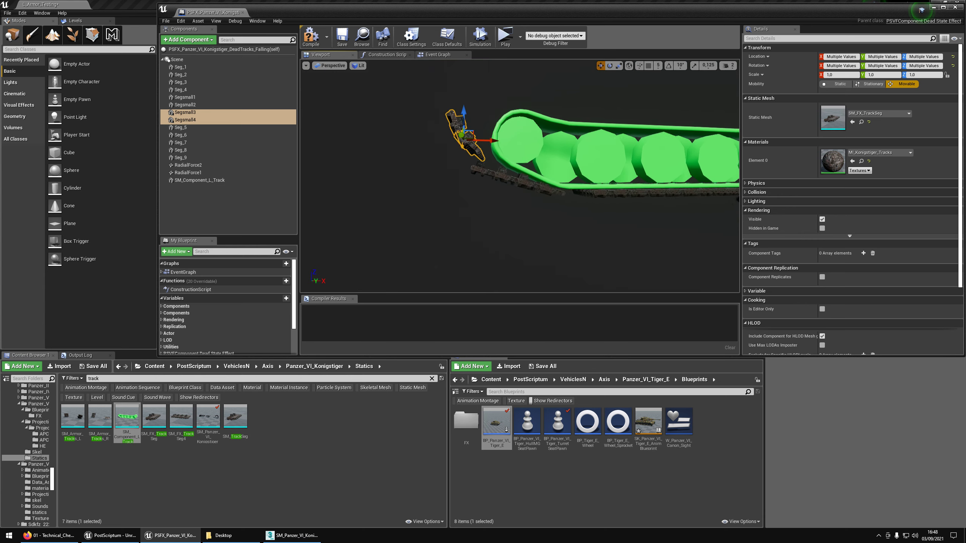
scroll(494, 178, up, 2)
Replace Seg_3's mesh with SM_FX_TrackSeg, the short segment mesh used by Segsmall4
click(495, 177)
scroll(495, 178, up, 3)
right_drag(495, 177, 492, 201)
scroll(459, 172, down, 5)
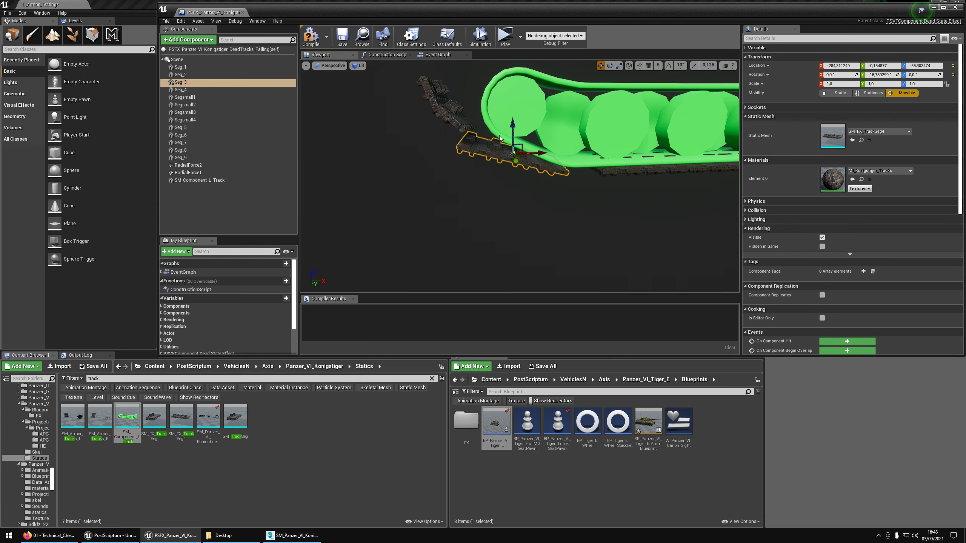
click(454, 117)
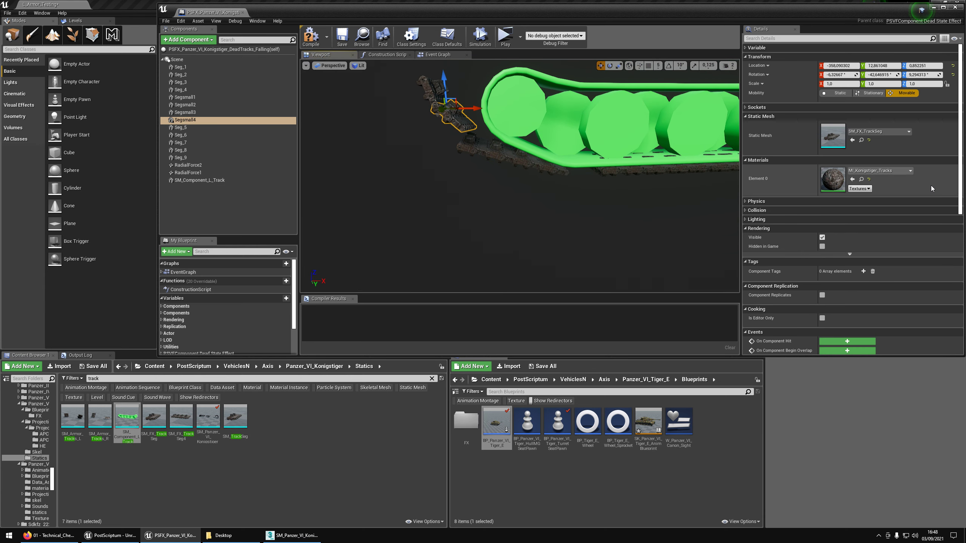
click(861, 140)
click(528, 158)
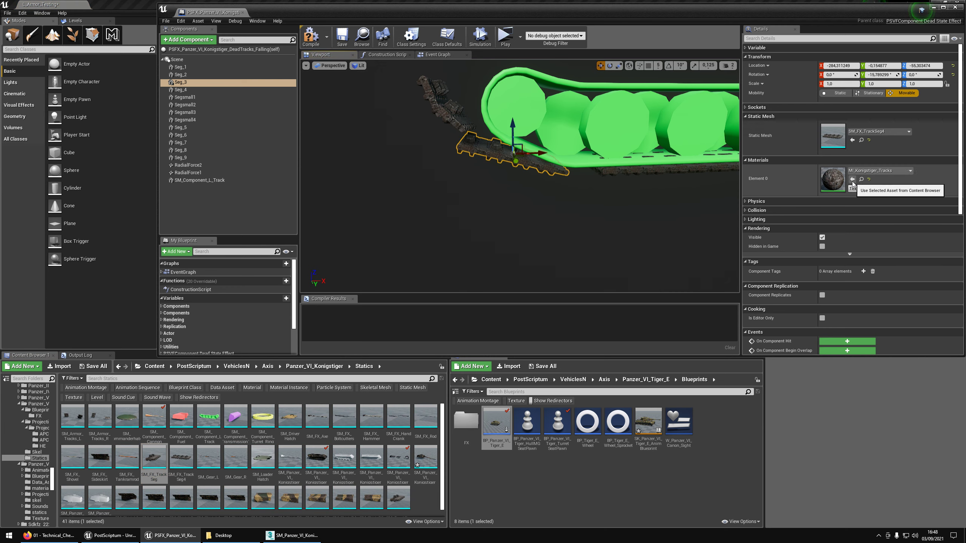
click(854, 142)
Move Seg_2 along the ground run of the reference track to about X -169
scroll(508, 175, up, 4)
right_drag(508, 175, 552, 222)
click(595, 198)
drag(548, 226, 514, 225)
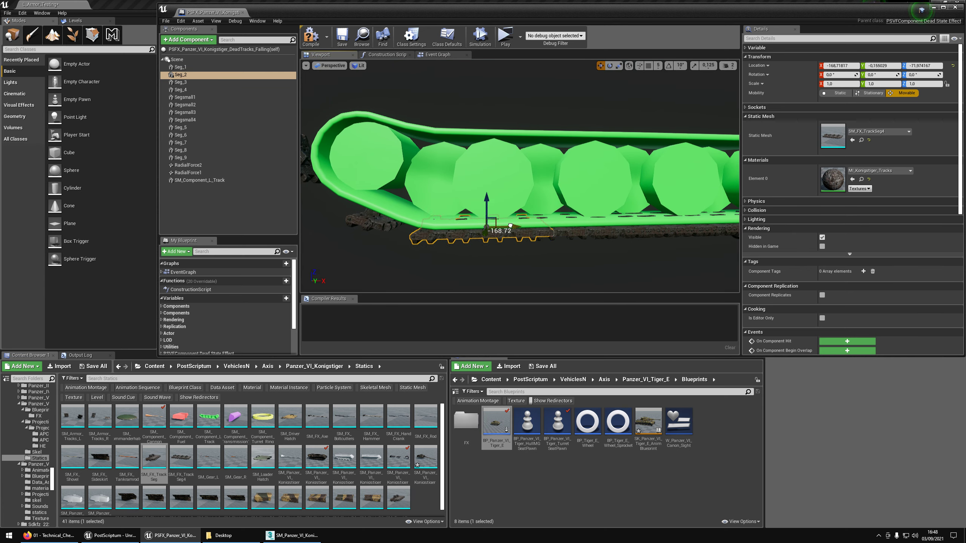
mouse_move(502, 226)
right_down()
mouse_move(523, 228)
mouse_move(514, 225)
right_up()
Shift Seg_8 along X so that it continues from the end of Seg_2
click(576, 227)
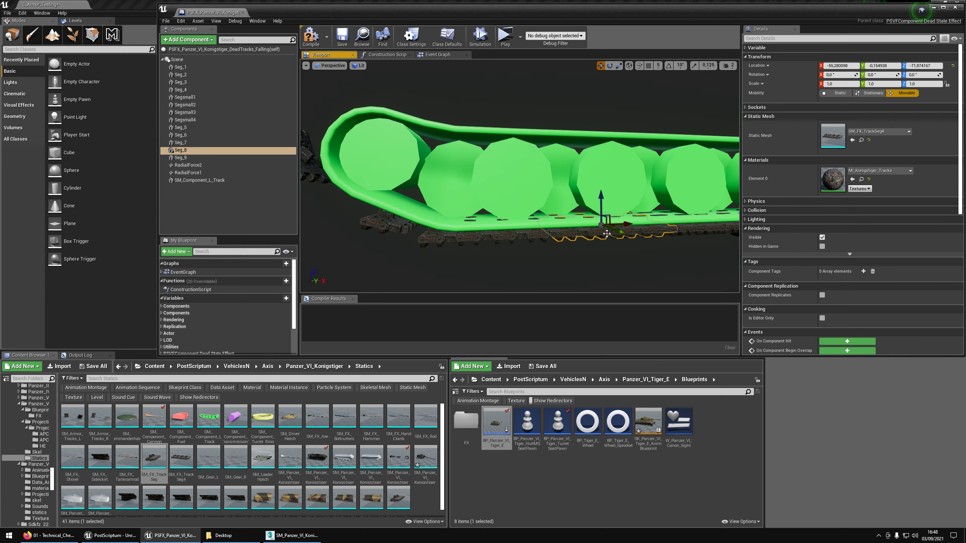
right_drag(576, 224, 576, 218)
drag(540, 210, 552, 209)
Delete the surplus Seg_6 and Seg_5 components from the bottom run of the track
right_drag(579, 230, 578, 228)
click(553, 221)
key(Delete)
click(552, 220)
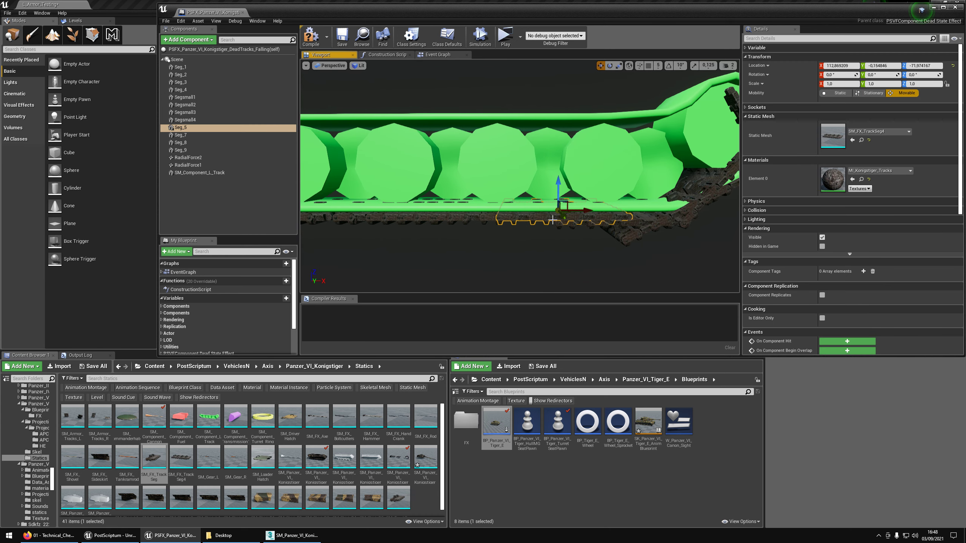
key(Delete)
Move Seg_7 along the bottom run to about X 98 so that it follows on from Seg_8
click(506, 220)
right_drag(506, 221, 519, 223)
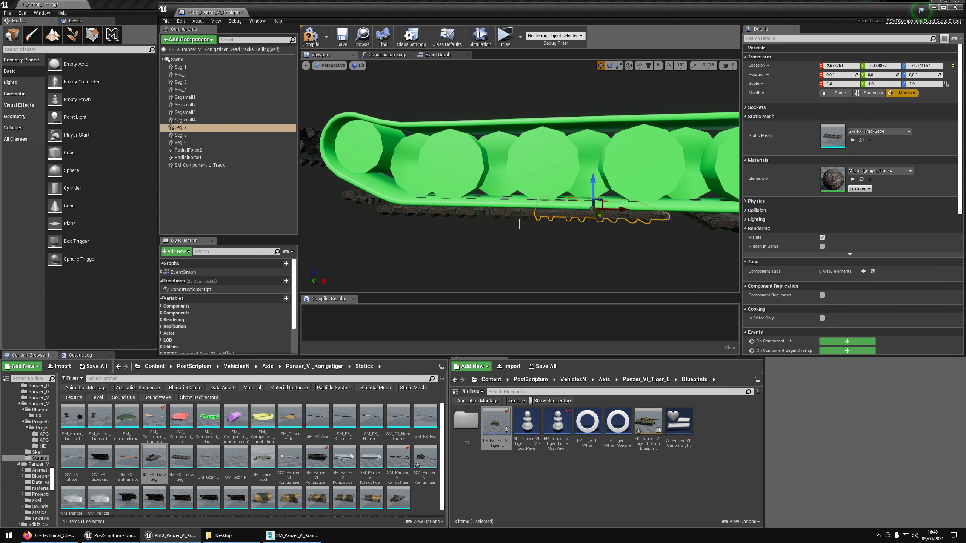
drag(631, 207, 666, 206)
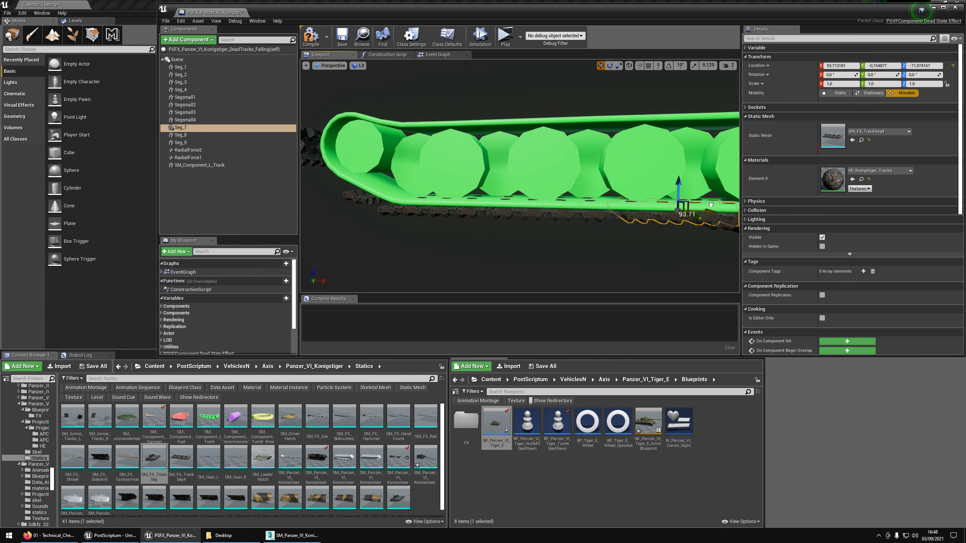
key(f)
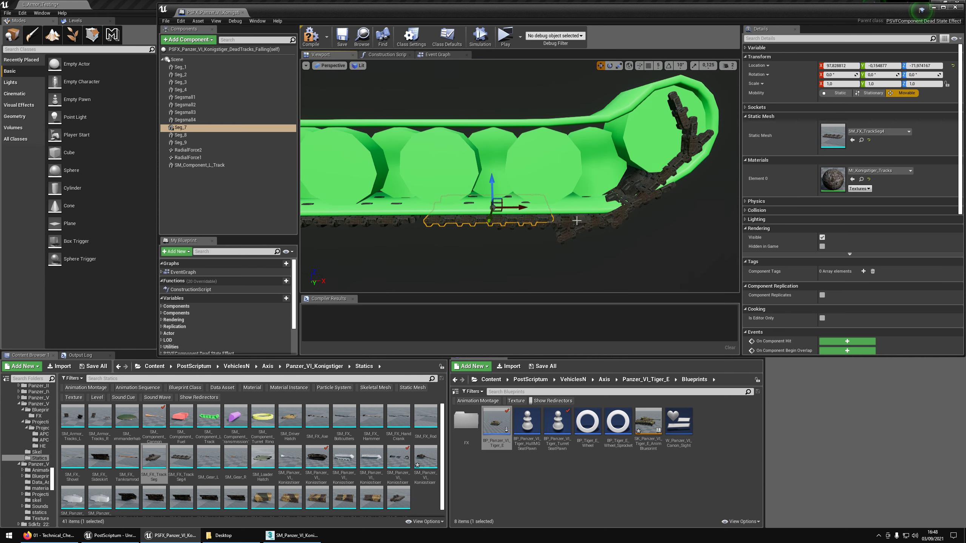
Delete the overlapping Seg_1 and Seg_9 components below the raised end of the track
click(582, 238)
key(Delete)
click(583, 238)
key(Delete)
Set Seg_4's Y rotation to 0 and place it in line after Seg_7 at about X 232, with Seg_7's Z location of -71.974167
click(624, 226)
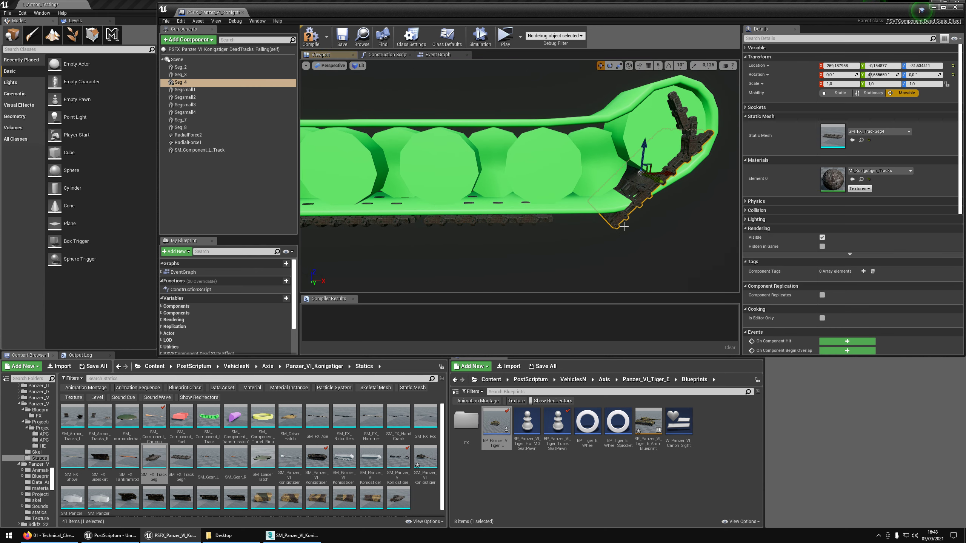
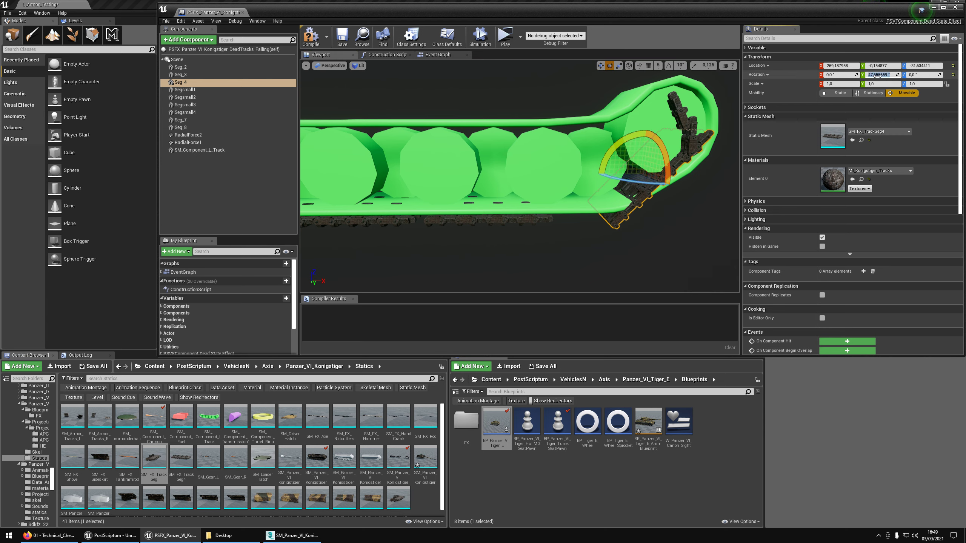
key(Return)
key(w)
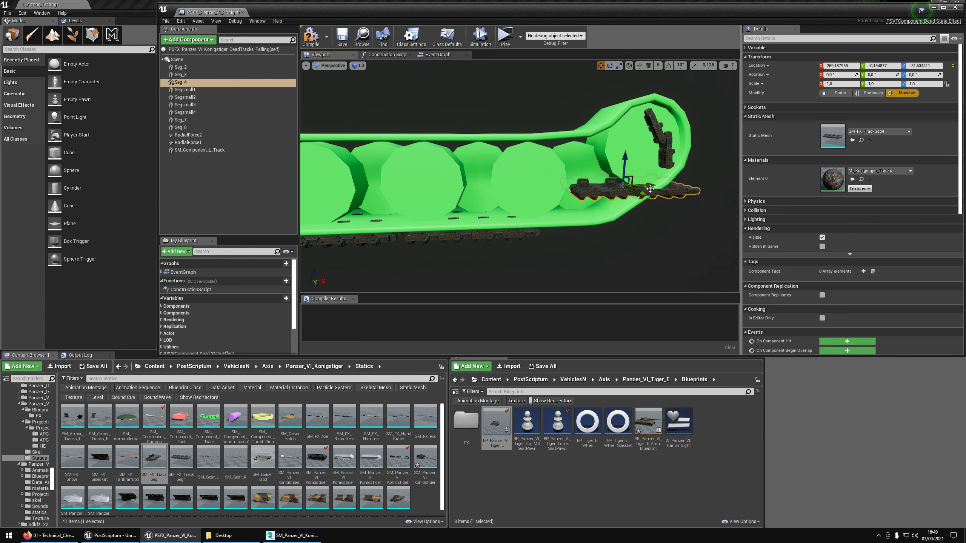
drag(633, 180, 599, 211)
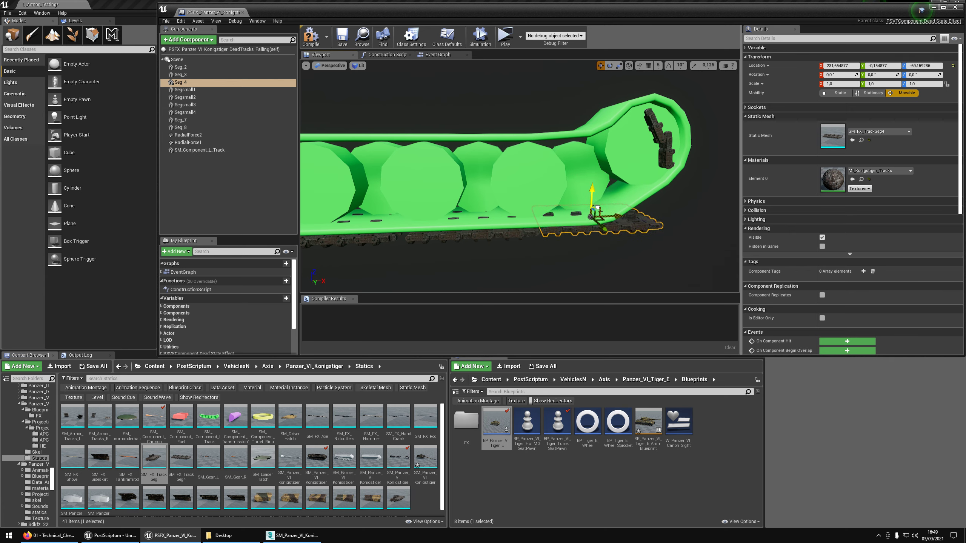
click(520, 235)
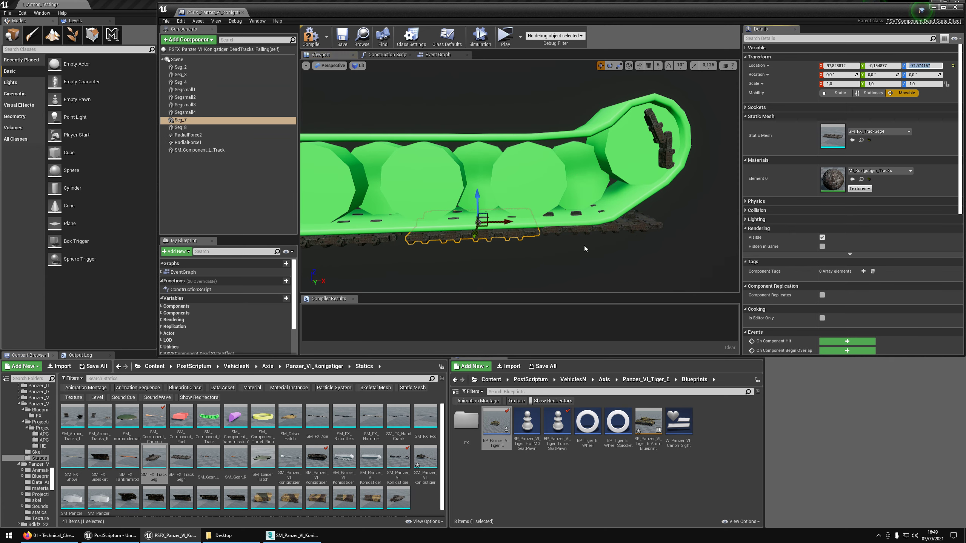
click(597, 236)
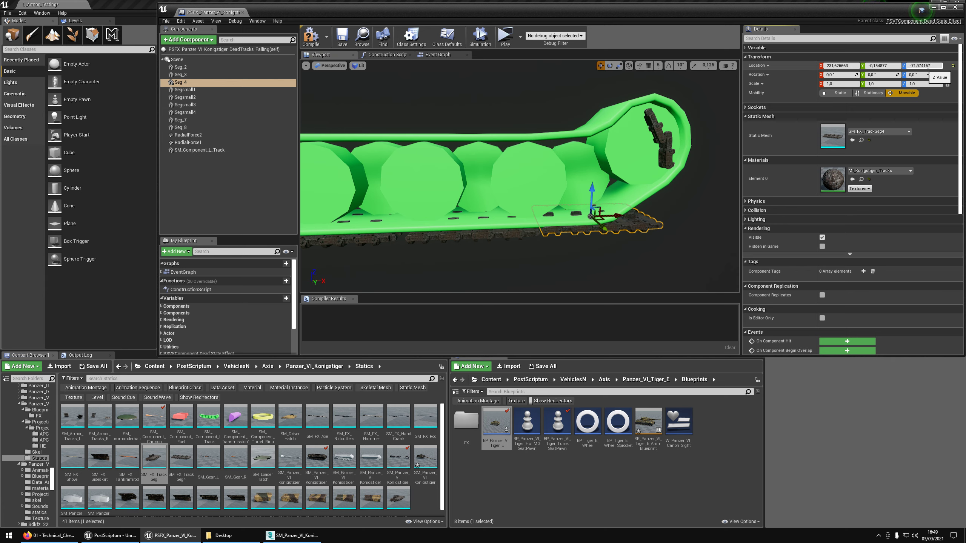
Move Segsmall1 out of the raised end wheel and rotate it along the rising track slope, at about X 296, Z -50
right_drag(563, 180, 561, 172)
click(561, 171)
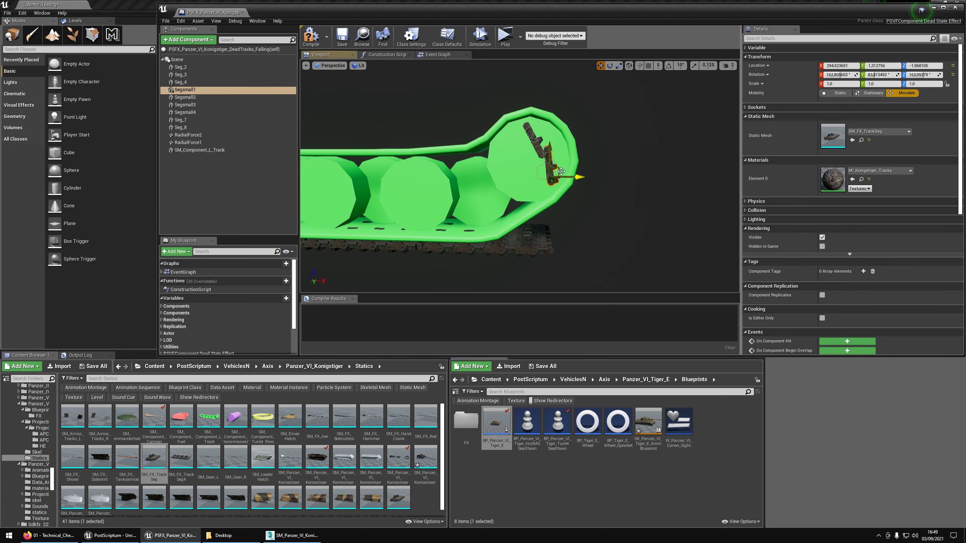
drag(573, 185, 572, 254)
key(w)
right_drag(572, 254, 571, 255)
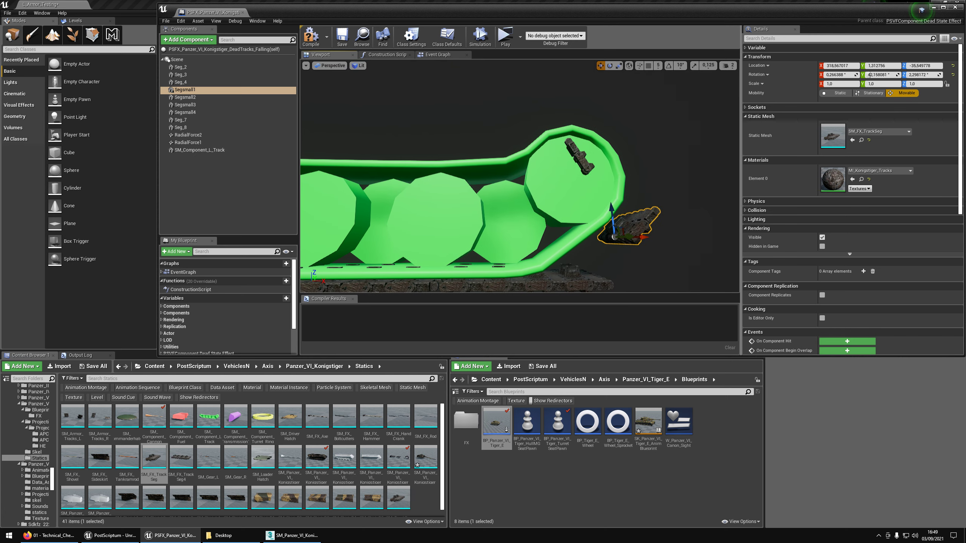
click(589, 174)
key(ctrl+z)
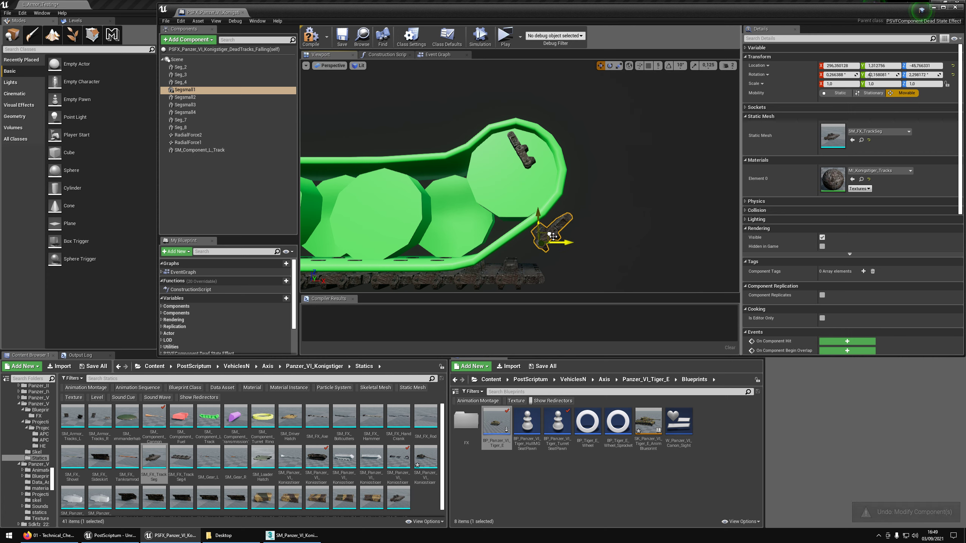
click(542, 200)
Move and rotate Segsmall2 out of the end wheel to just outside the track's curve, above Segsmall1
click(529, 166)
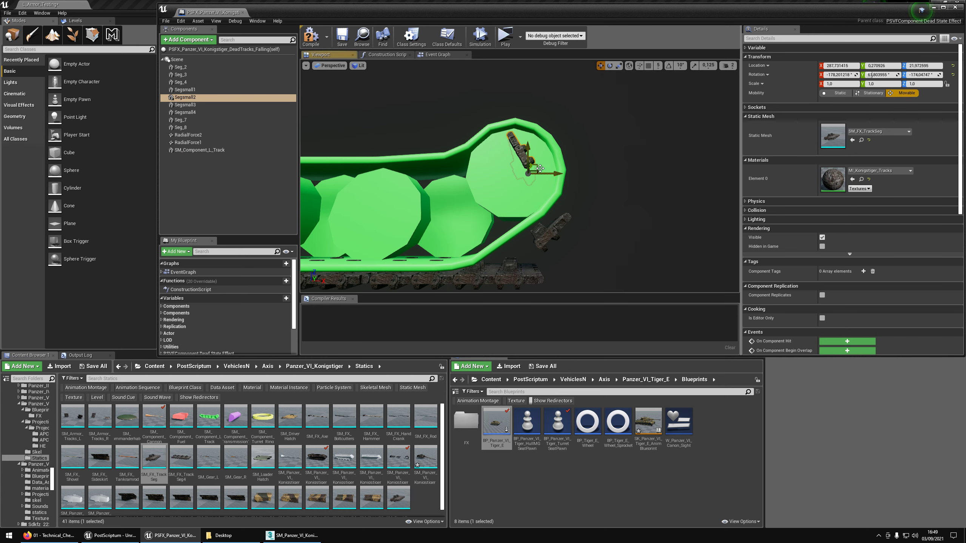
drag(576, 239, 622, 229)
key(w)
right_drag(618, 230, 618, 229)
Fit Segsmall1 at about X 290, Z -46 and Segsmall2 at about X 316, Z -18 against the track's raised-end curve
click(600, 233)
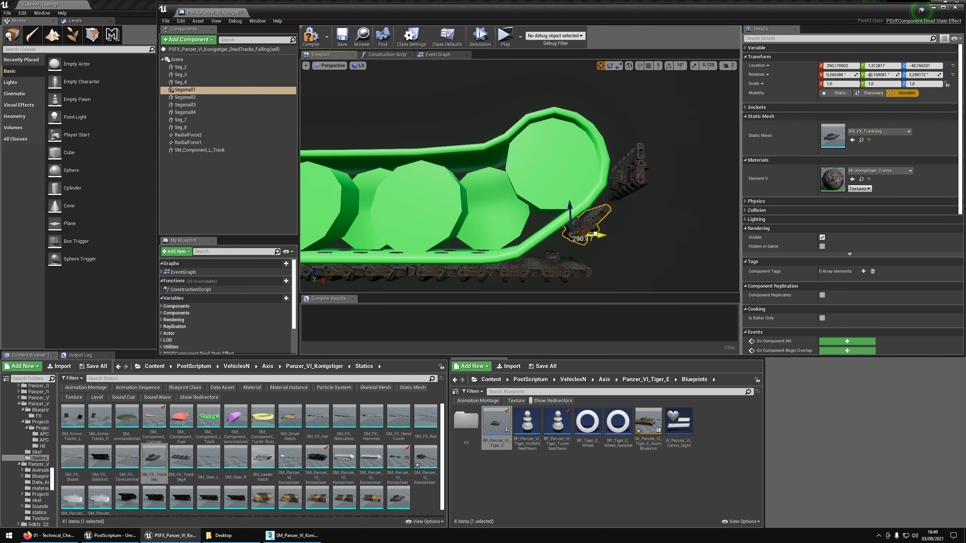
click(644, 190)
right_drag(576, 171, 576, 171)
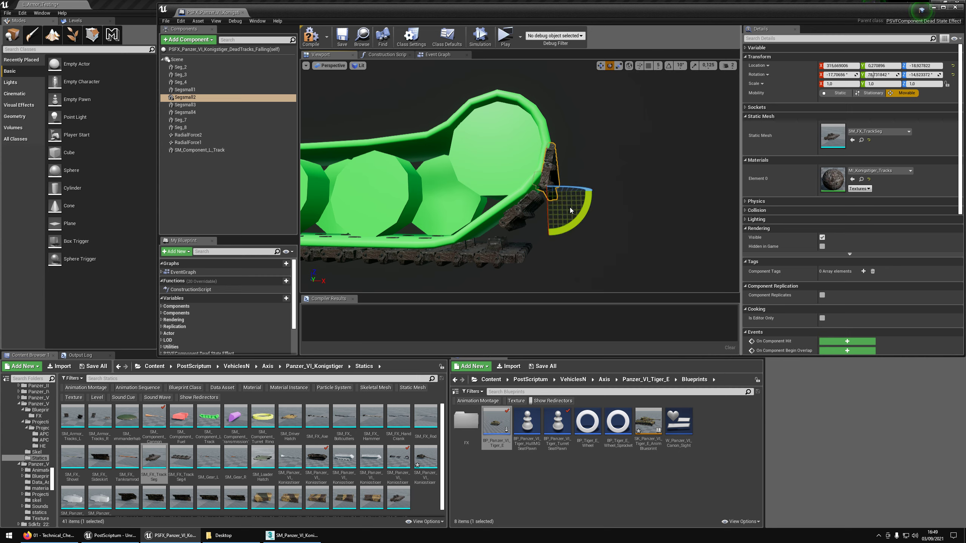
drag(570, 210, 611, 208)
key(w)
Fit Seg_3, Segsmall4 and Segsmall3 one after another against the outer curve of the track's opposite, lower end
click(475, 254)
right_drag(476, 253, 475, 253)
click(488, 276)
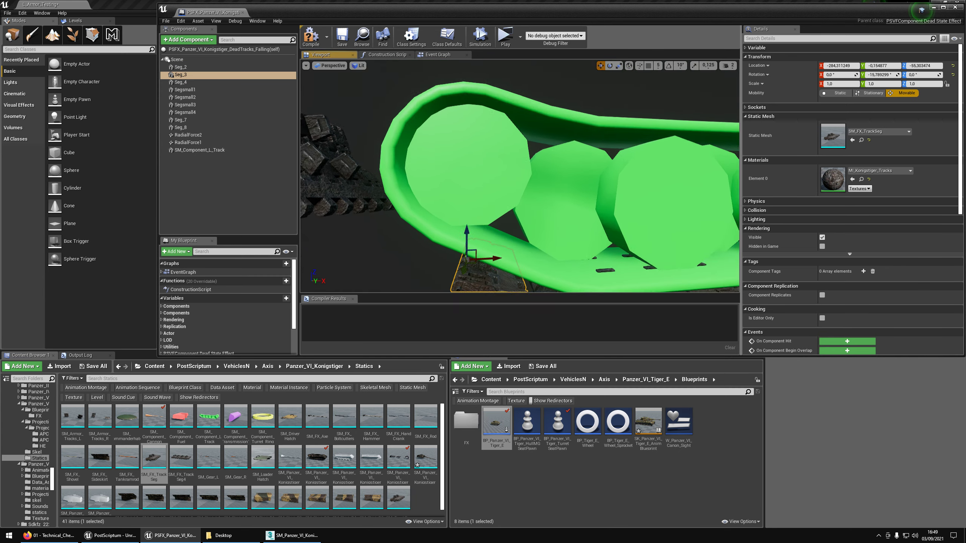
right_drag(492, 185, 492, 186)
click(492, 185)
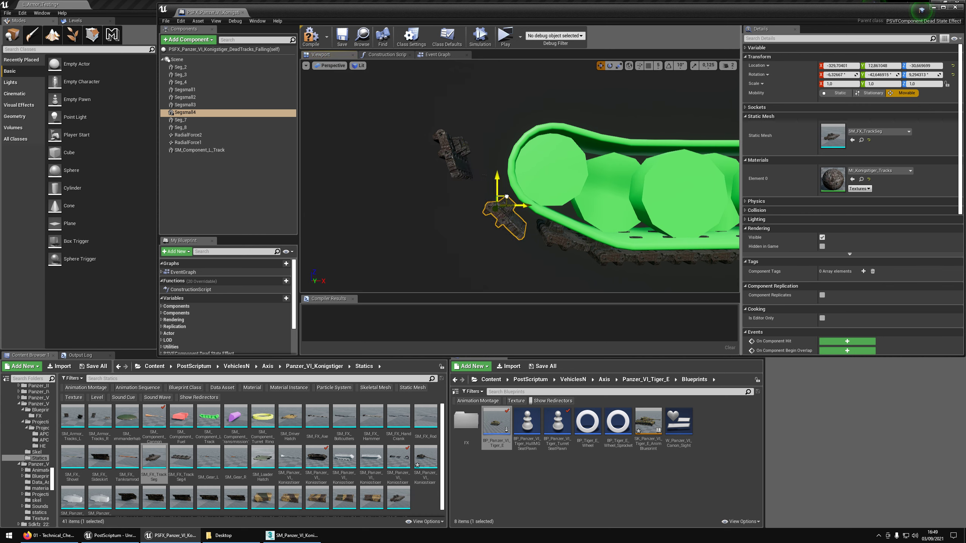
click(477, 160)
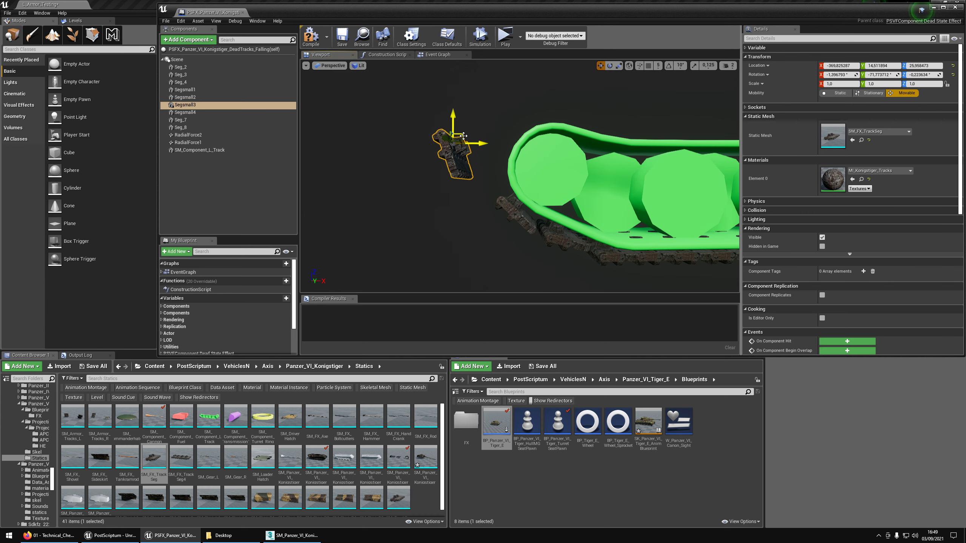
drag(515, 186, 504, 194)
key(w)
right_drag(512, 189, 539, 177)
Set the radius of RadialForce2 and RadialForce1 to 100 and shift RadialForce1 along X towards the raised end wheel
click(188, 134)
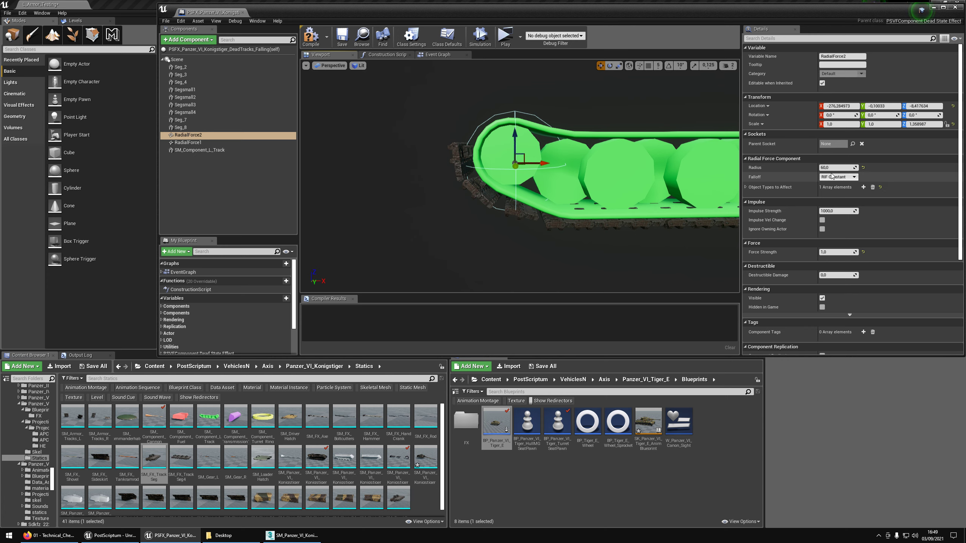
key(Return)
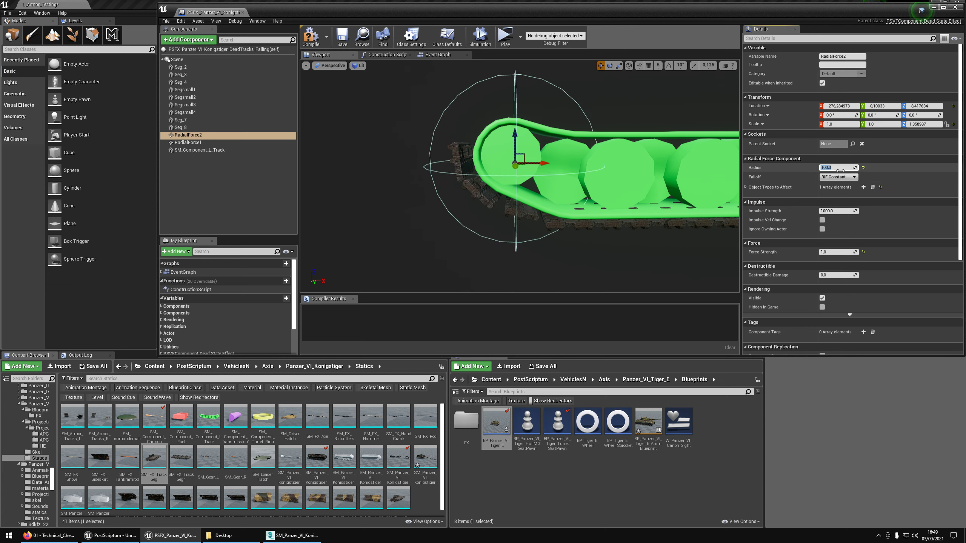
click(188, 143)
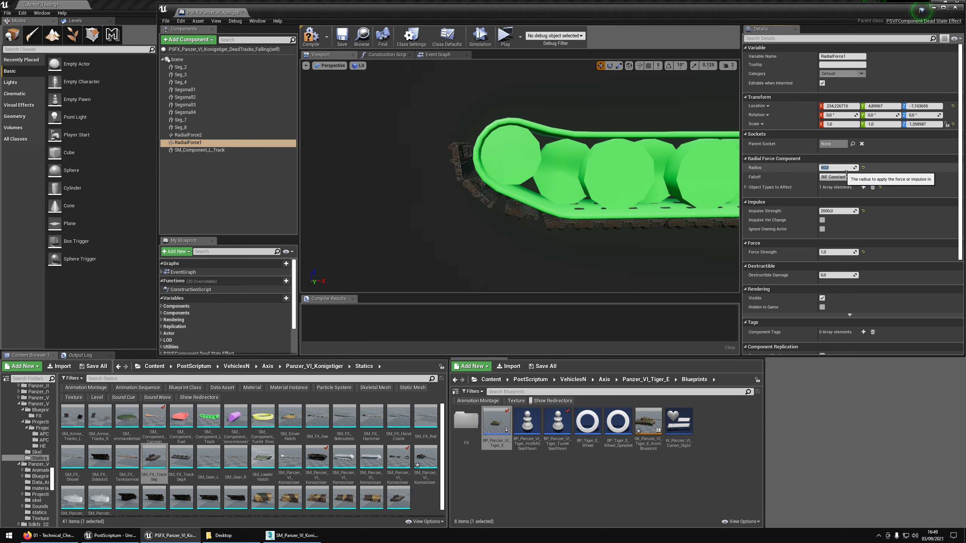
key(d)
mouse_move(578, 200)
right_down()
mouse_move(609, 201)
mouse_move(579, 201)
right_up()
drag(556, 200, 560, 199)
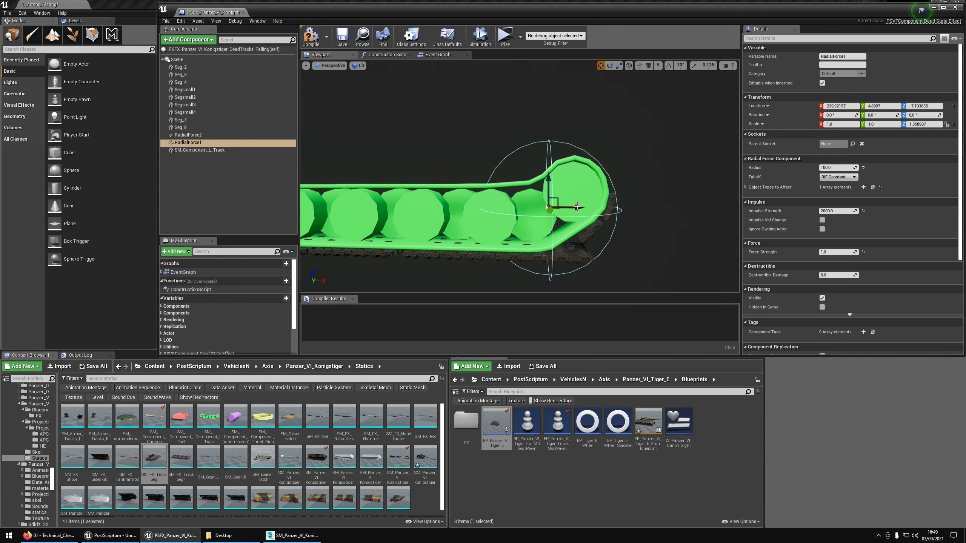
Delete the SM_Component_L_Track guide mesh from the falling dead-tracks blueprint
right_drag(515, 228, 515, 228)
click(220, 151)
double_click(220, 150)
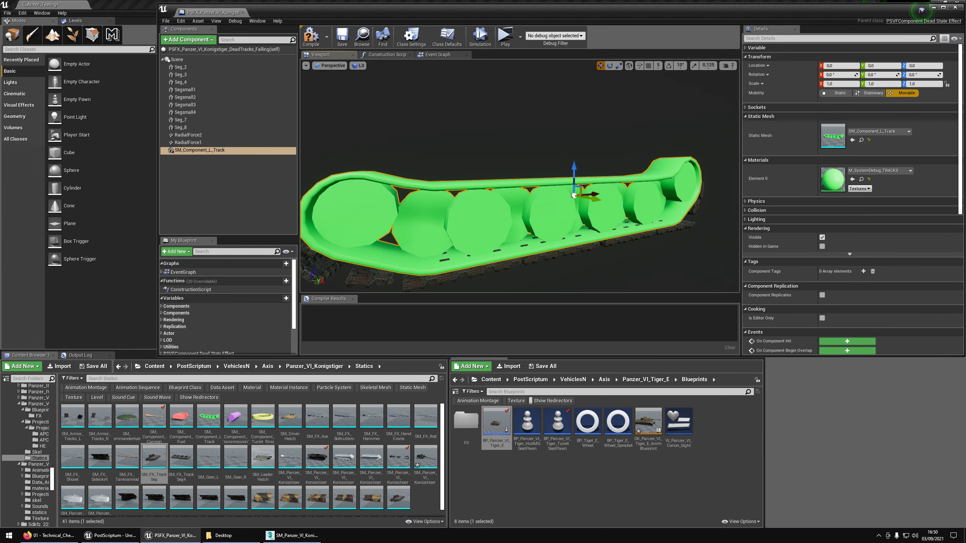
key(Delete)
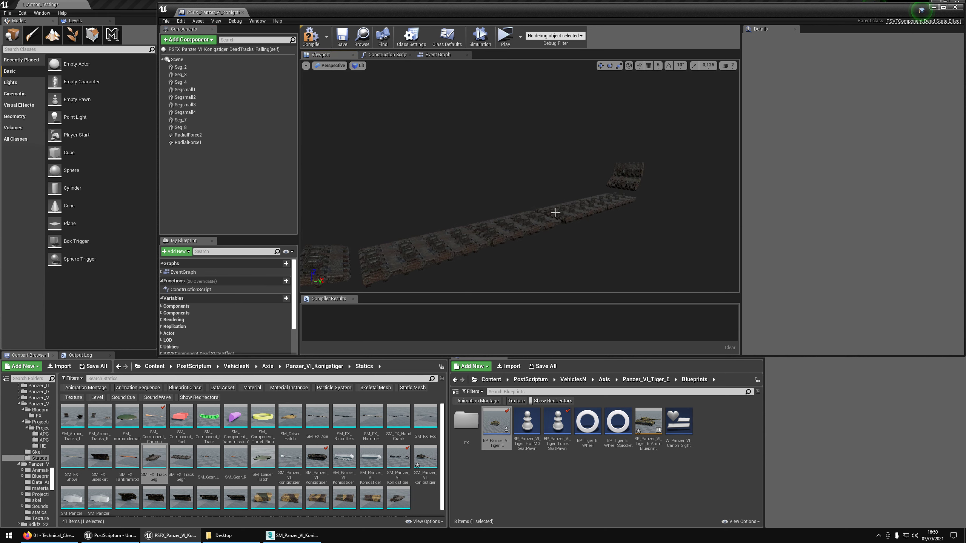
Examine the event graph, from the Fire Impulse and Sequence nodes to the segments wired into the three DestroyComponent nodes
click(202, 68)
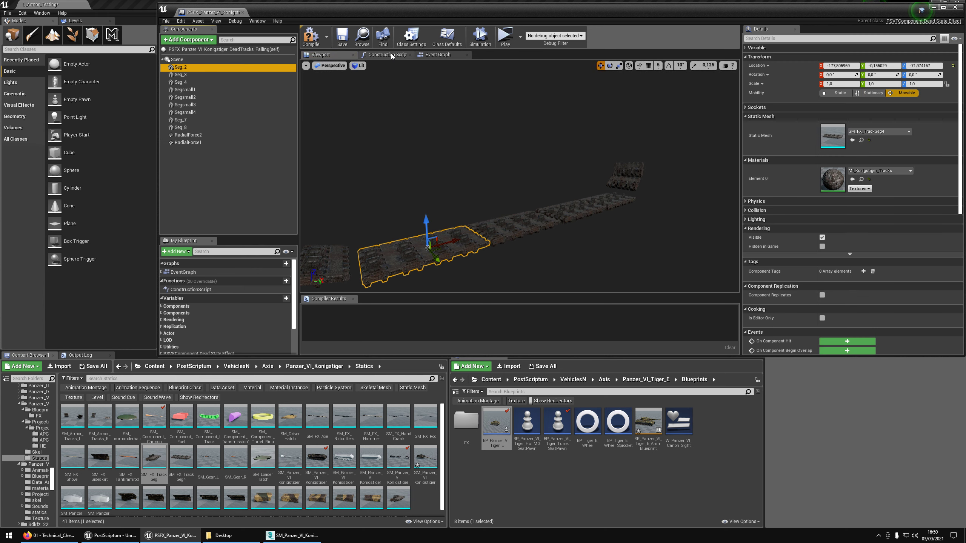
click(436, 56)
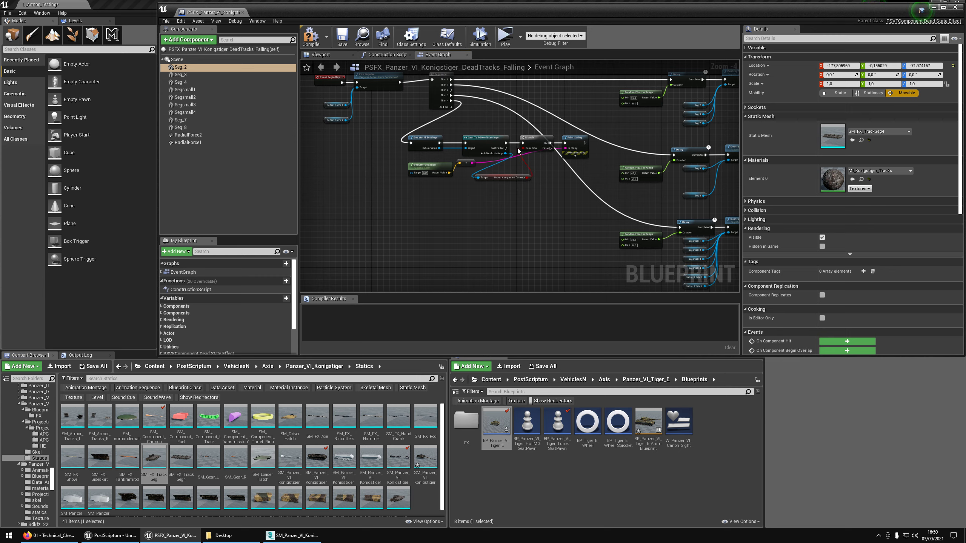
scroll(520, 151, up, 2)
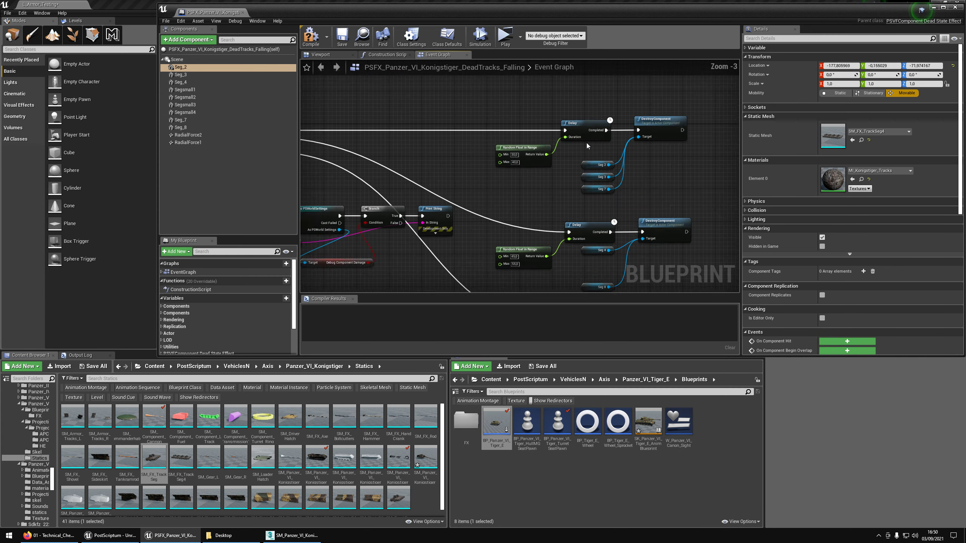
right_drag(570, 164, 495, 180)
scroll(595, 157, down, 2)
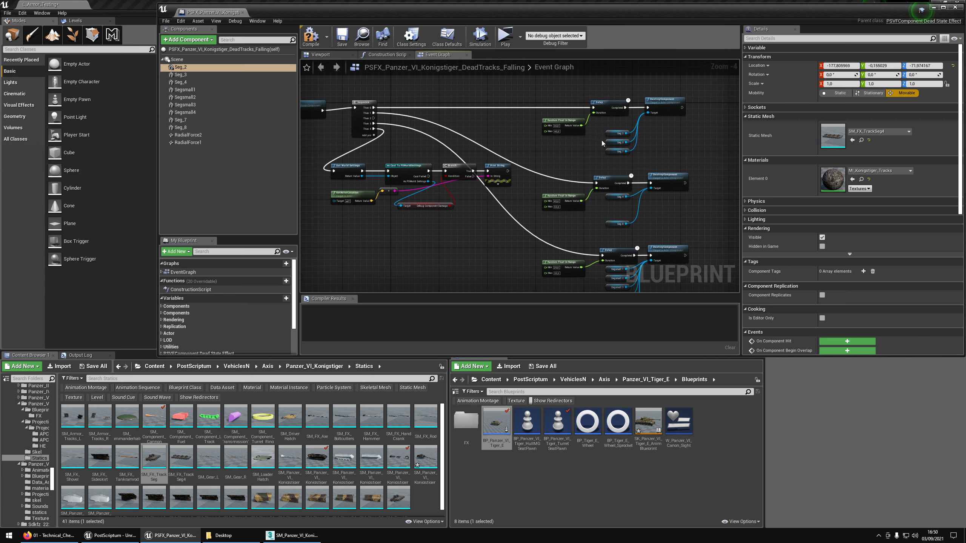
right_drag(602, 143, 519, 73)
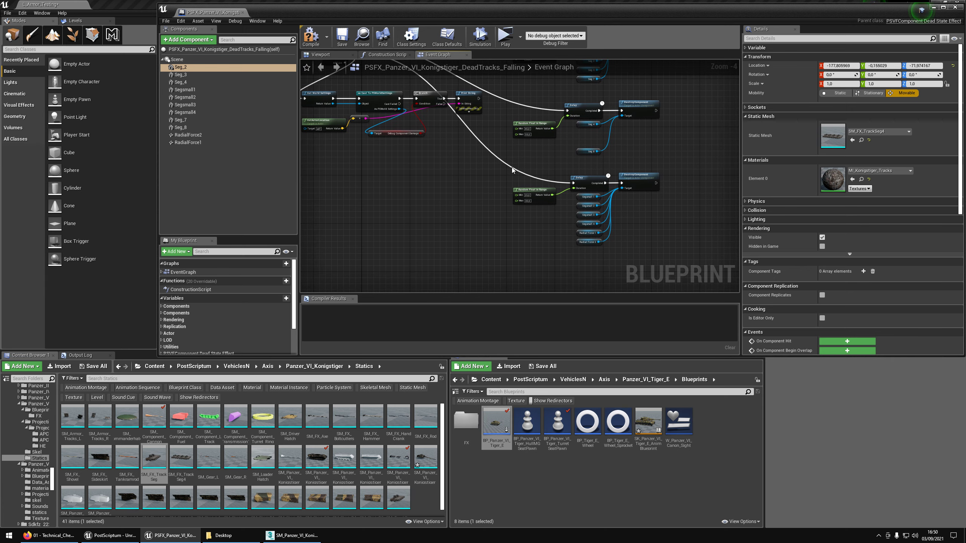
right_drag(513, 170, 521, 186)
scroll(363, 123, up, 4)
right_drag(364, 123, 440, 186)
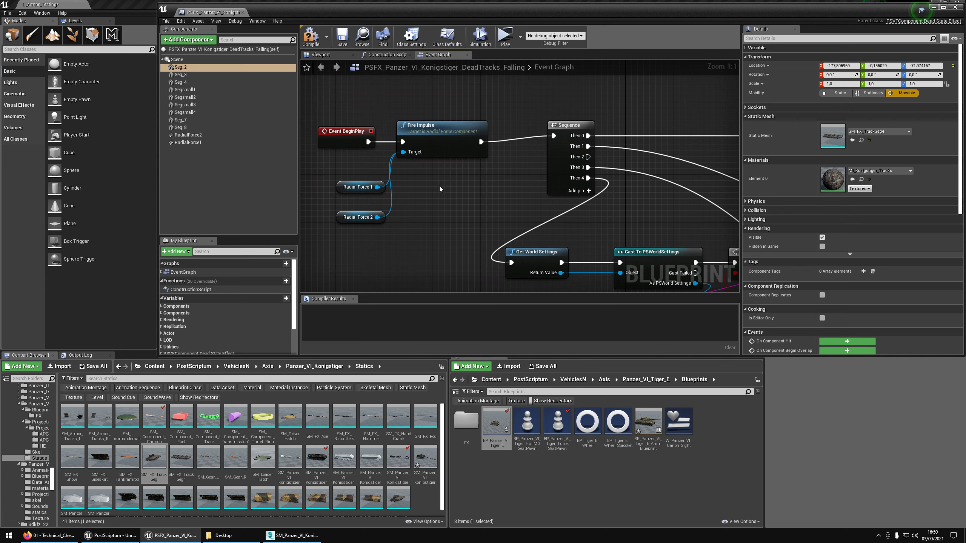
scroll(439, 185, down, 3)
Open the Sherman_M4A3E8 falling dead-tracks blueprint from its FX folder, inspect its event graph for comparison, and close it
click(532, 482)
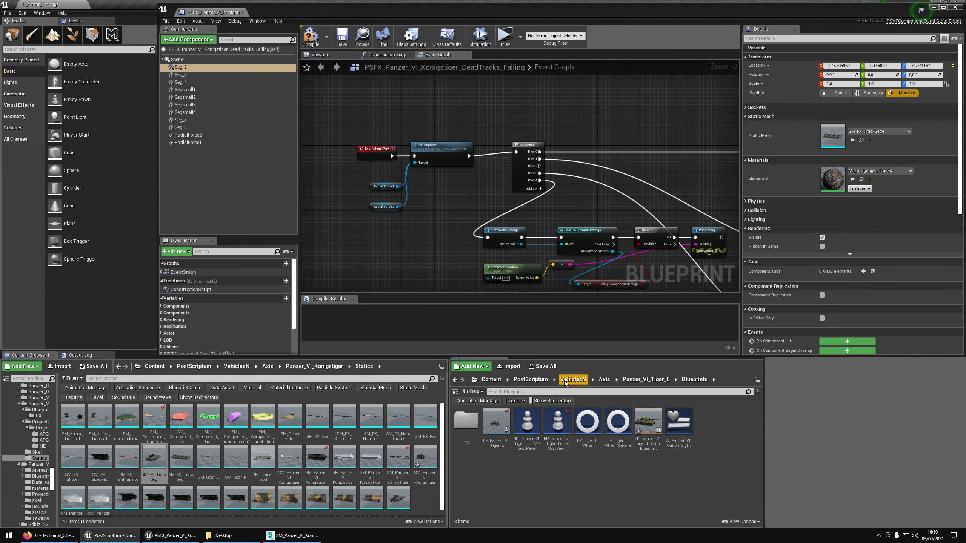
click(582, 380)
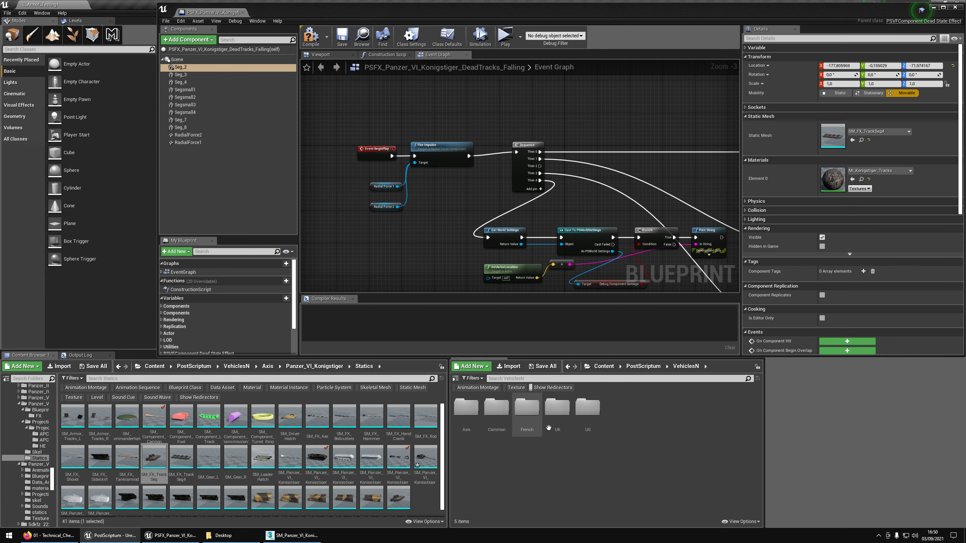
double_click(583, 416)
click(532, 423)
key(s)
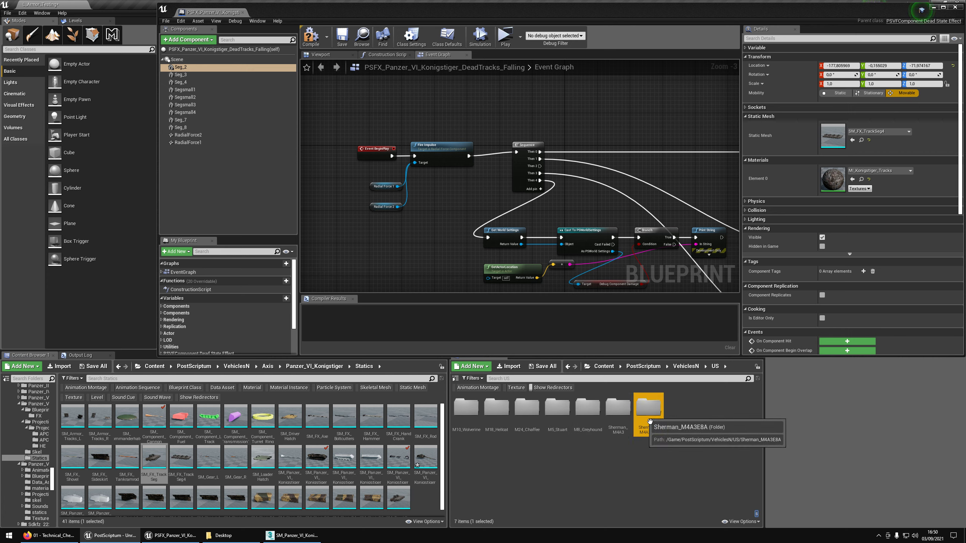
double_click(655, 423)
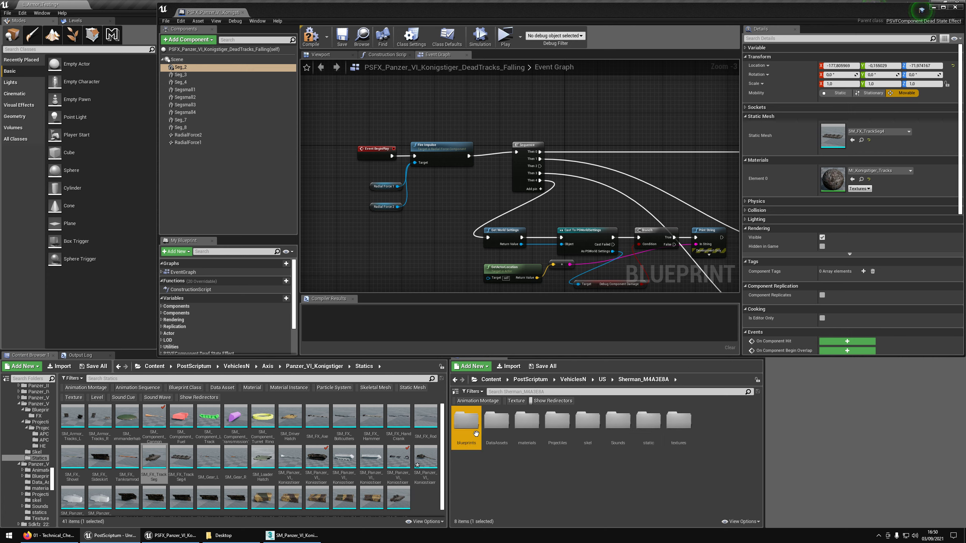
double_click(466, 420)
double_click(466, 420)
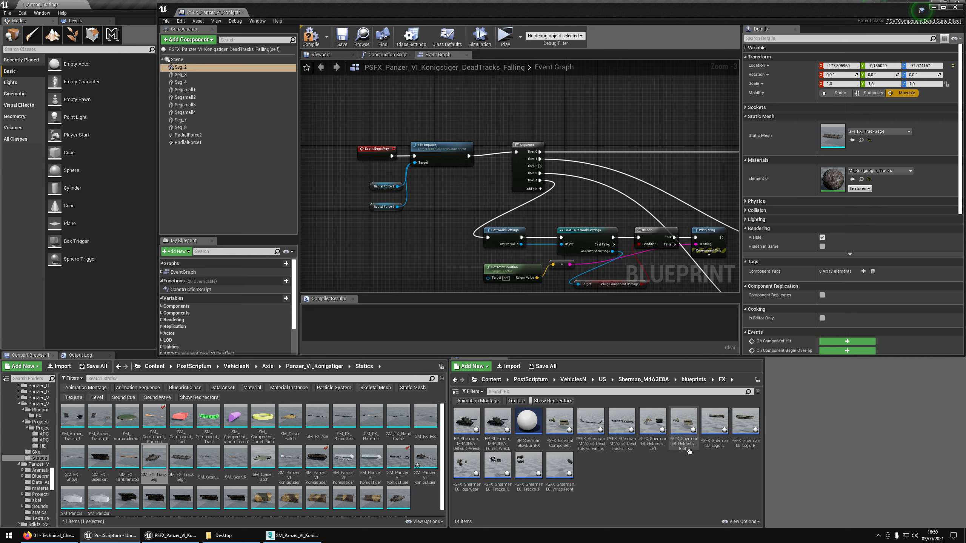
double_click(591, 421)
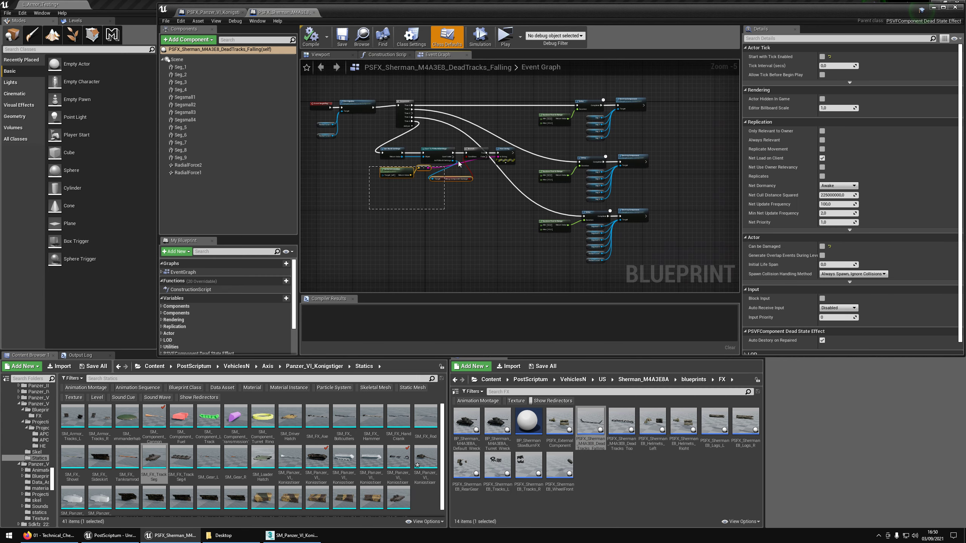
drag(501, 146, 501, 145)
middle_click(278, 15)
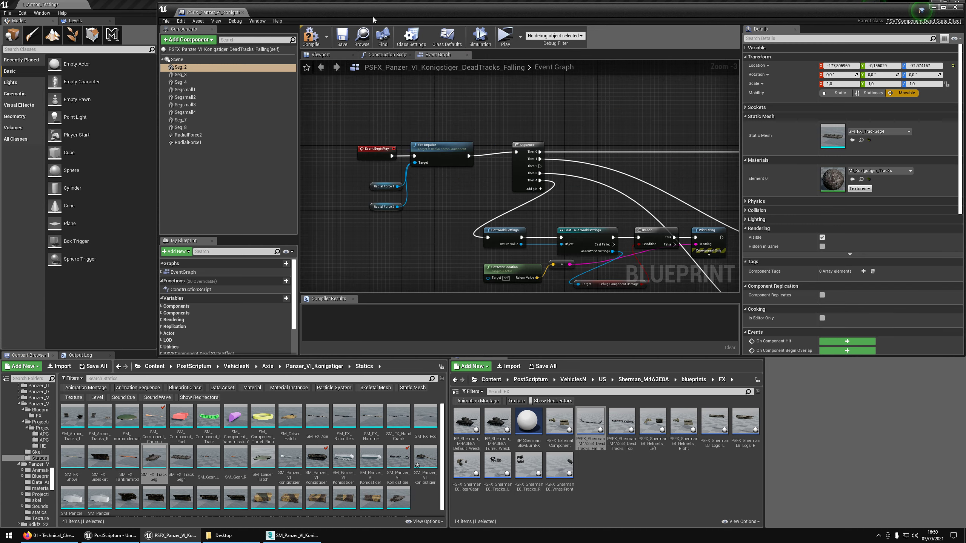
Move the debug node group from Get World Settings to Print String further below the Sequence node, clear of the other wires
double_click(457, 5)
scroll(453, 236, up, 3)
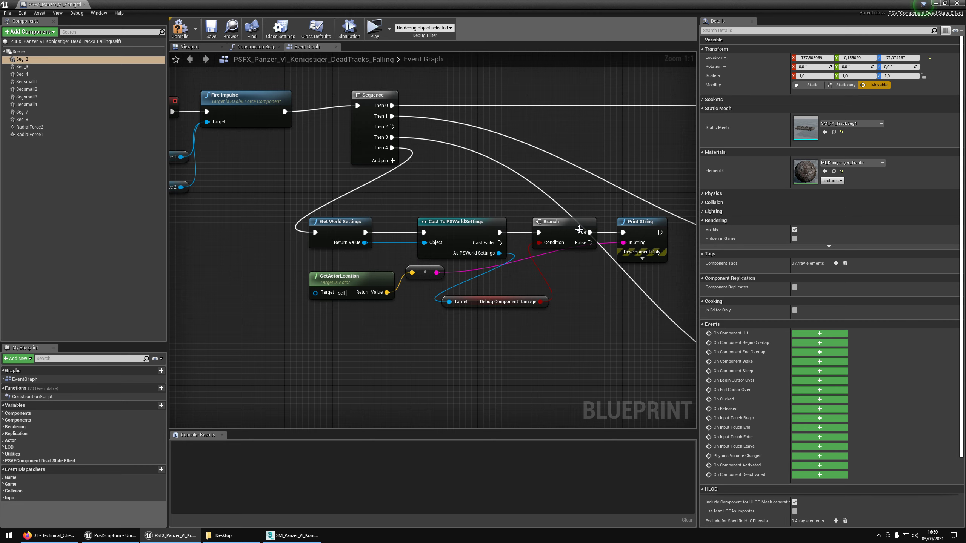
scroll(541, 307, down, 2)
right_drag(655, 289, 417, 224)
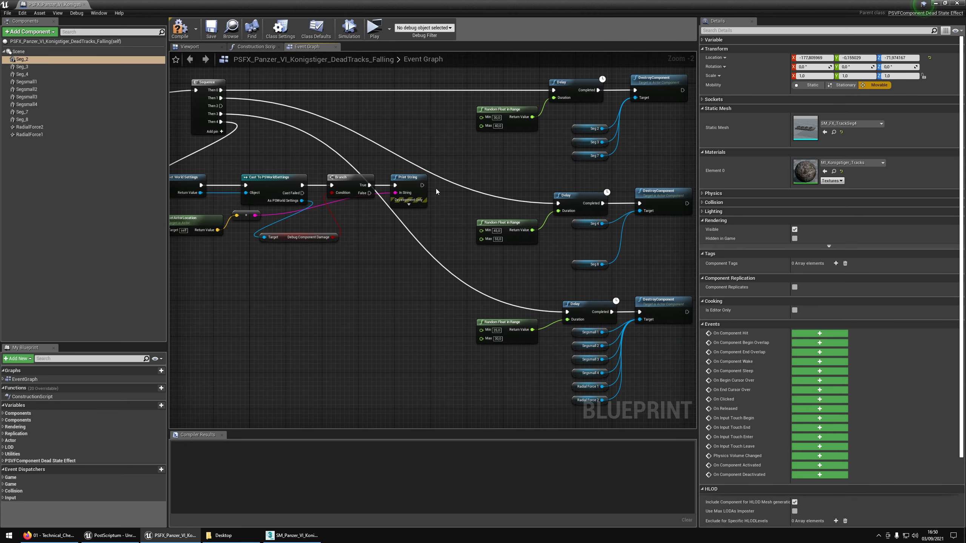
right_drag(437, 189, 515, 184)
drag(245, 265, 383, 332)
right_drag(337, 227, 442, 185)
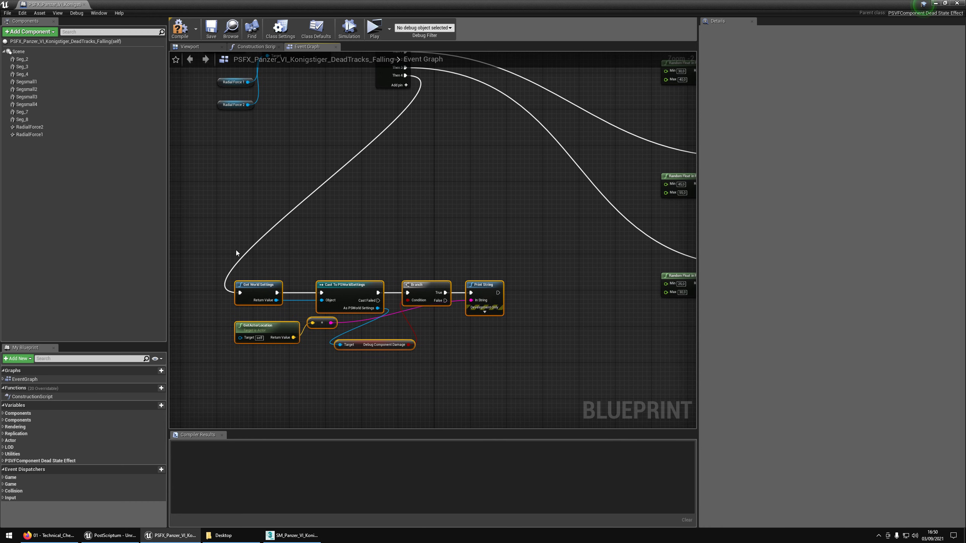
Compare the segments wired into the DestroyComponent nodes with the component list, and compile the blueprint
right_drag(550, 190, 358, 278)
scroll(358, 278, down, 1)
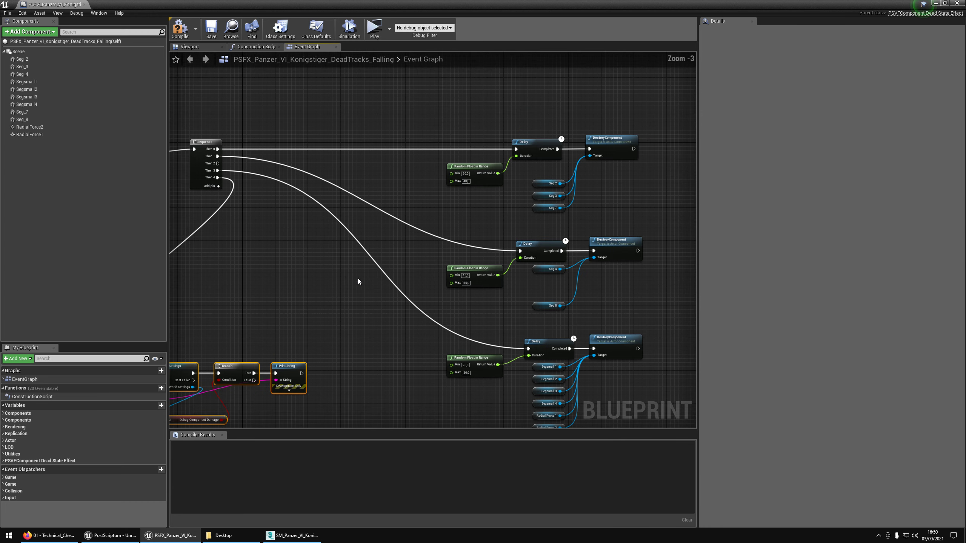
right_drag(252, 176, 328, 183)
scroll(384, 192, up, 2)
scroll(450, 243, down, 2)
right_drag(451, 243, 417, 238)
scroll(464, 206, up, 1)
click(22, 59)
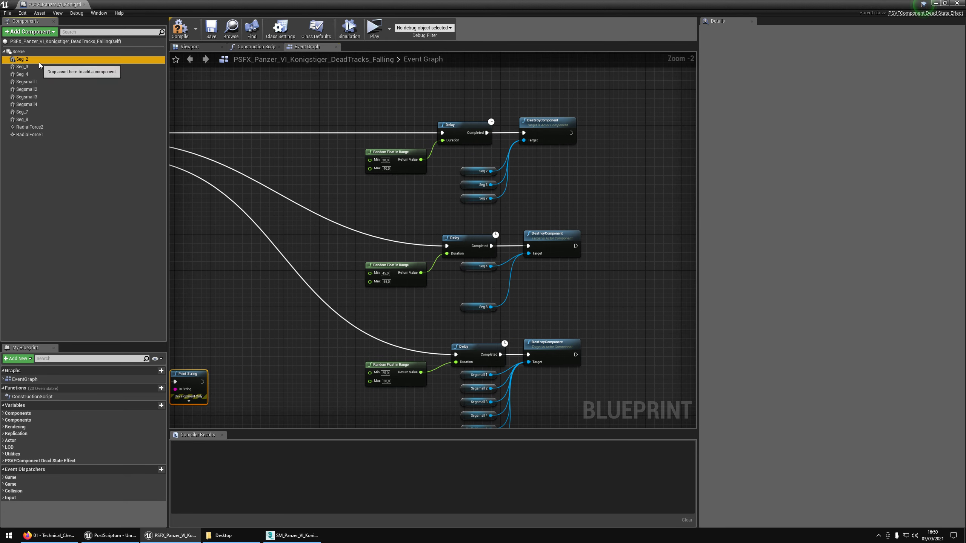
shift+click(22, 74)
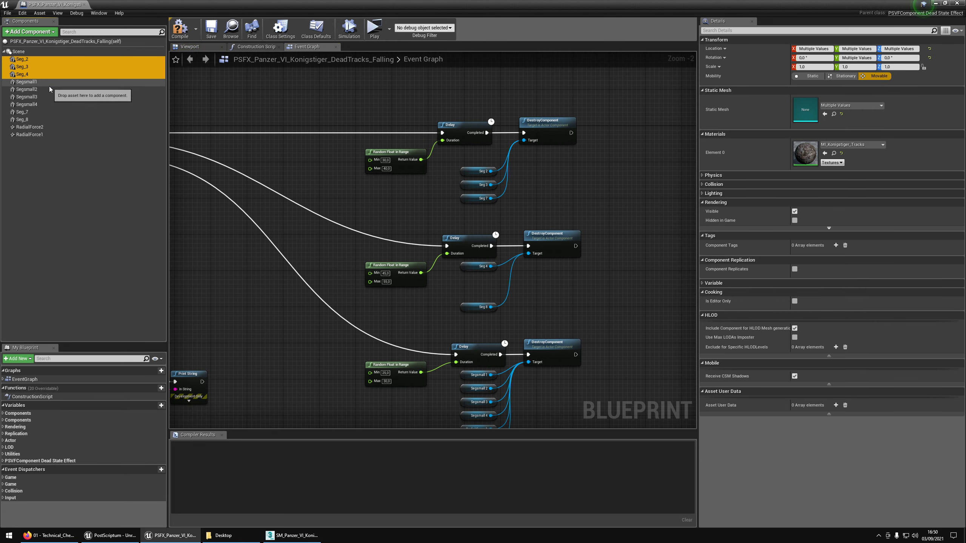
right_drag(434, 187, 460, 122)
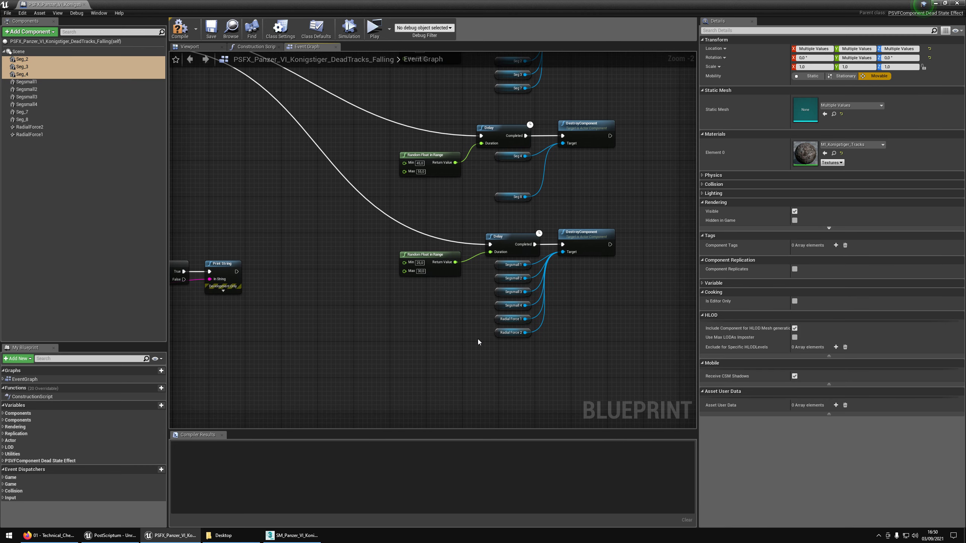
click(192, 30)
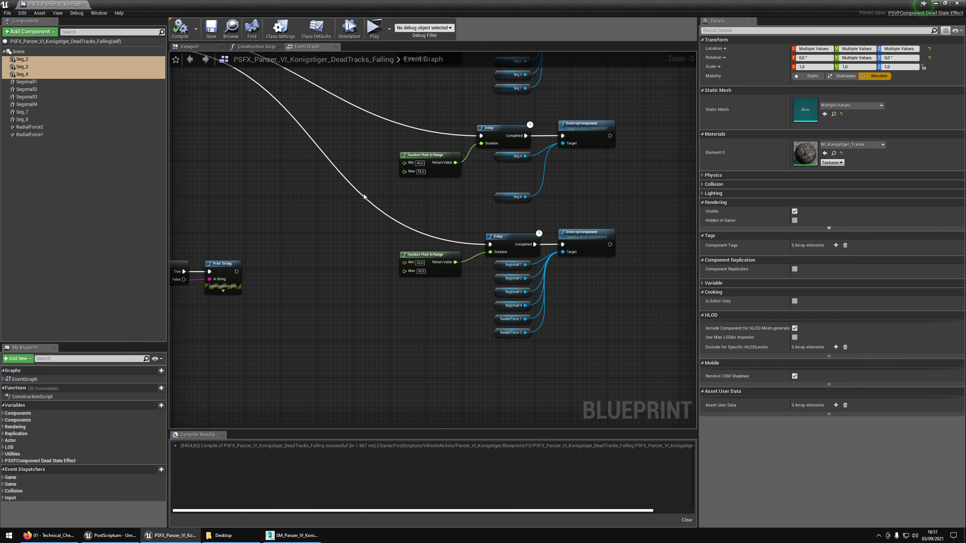
Check Seg_2, Seg_3, Seg_4, Seg_7, Seg_8 and Segsmall1 to Segsmall4 against the DestroyComponent inputs, adding each match to the component selection
ctrl+click(28, 67)
right_drag(318, 117, 276, 194)
scroll(463, 152, up, 2)
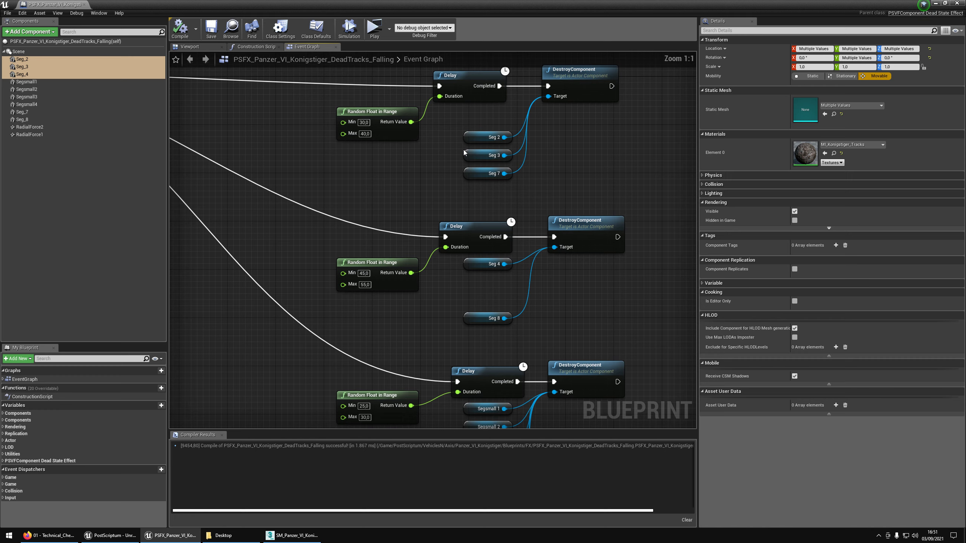
shift+click(29, 66)
ctrl+click(23, 111)
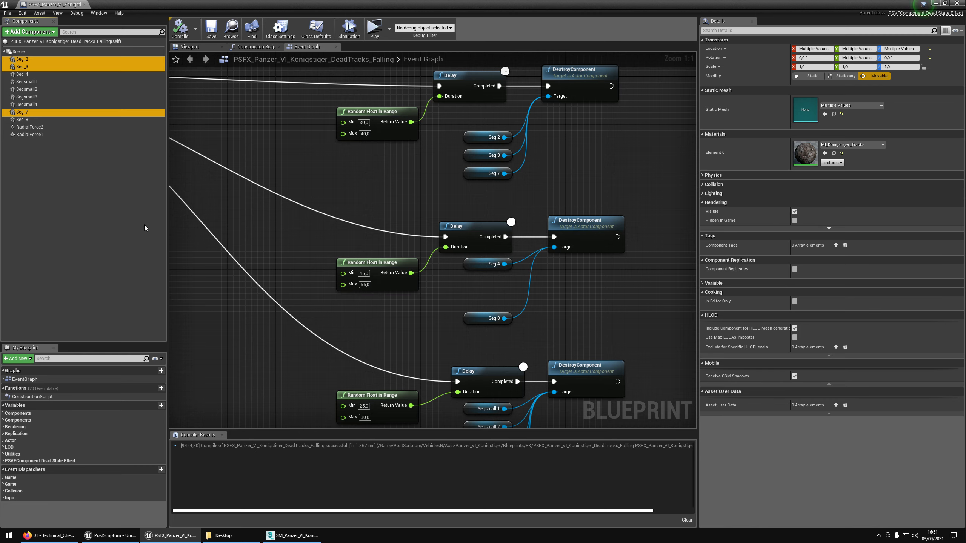
ctrl+click(22, 74)
ctrl+click(22, 119)
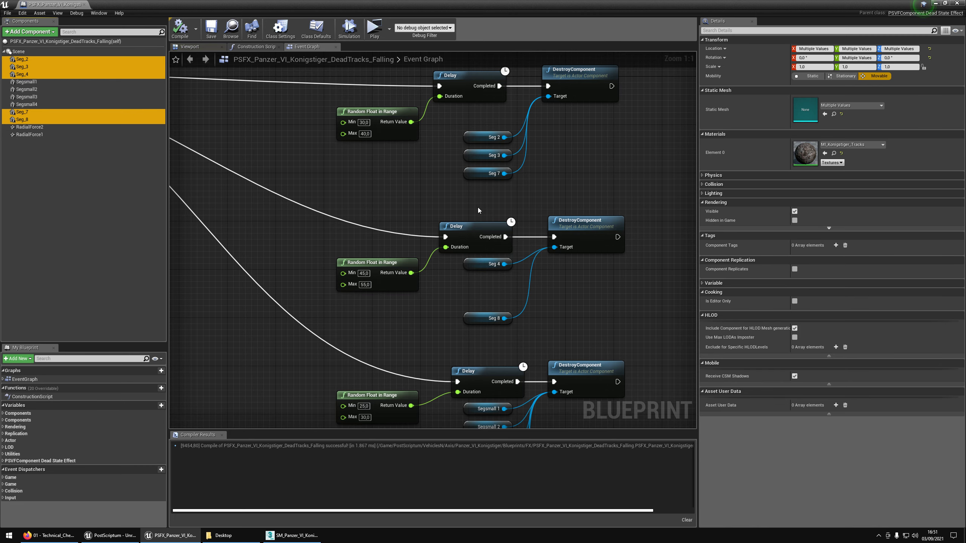
right_drag(479, 210, 483, 179)
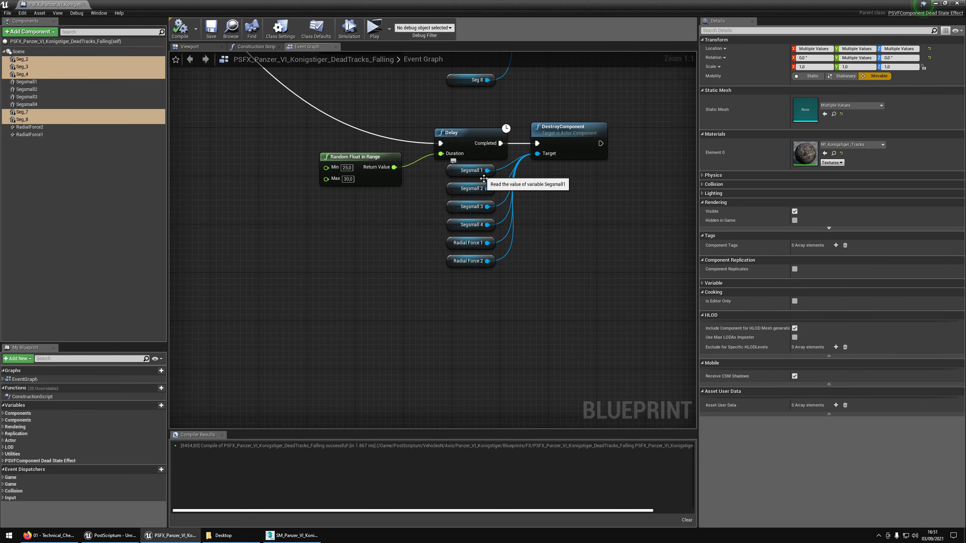
ctrl+click(45, 82)
ctrl+click(38, 89)
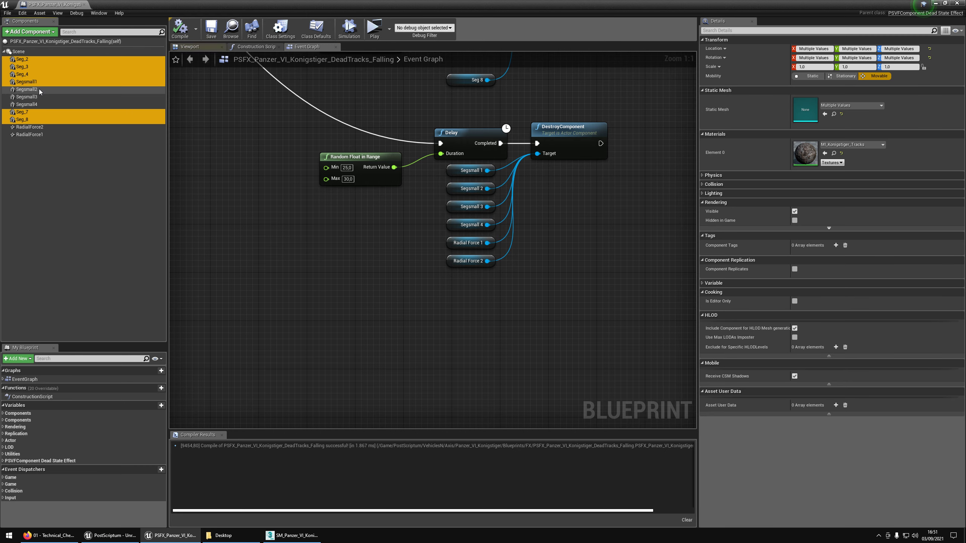
ctrl+click(36, 96)
ctrl+click(27, 104)
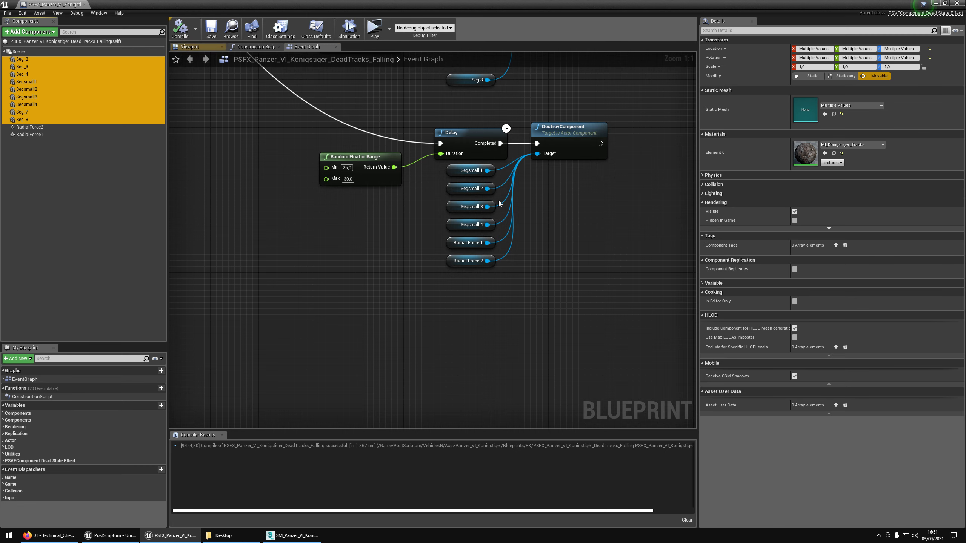
Move the Seg 8 node up in the Event Graph so it sits just beneath the Seg 4 node
drag(514, 284, 458, 238)
click(410, 239)
scroll(411, 239, down, 2)
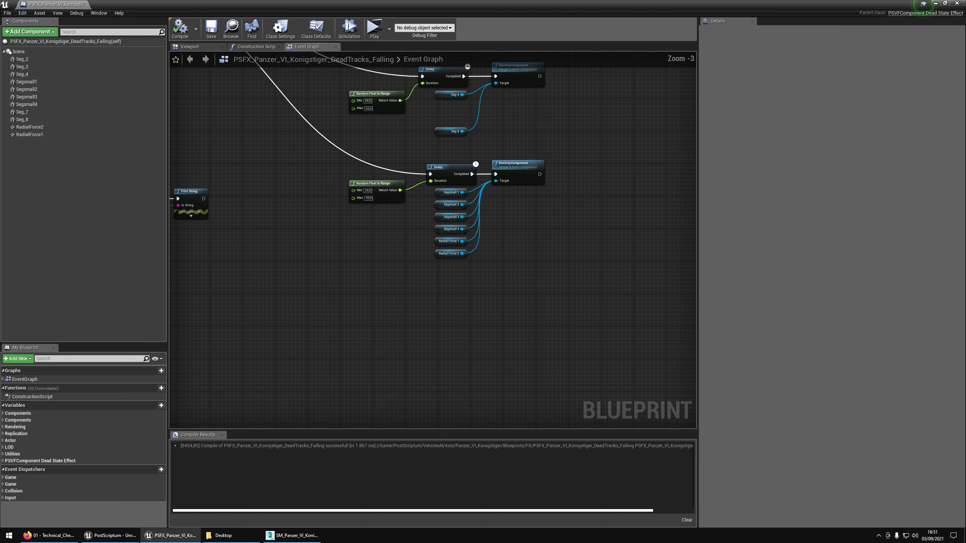
scroll(411, 238, down, 2)
right_drag(411, 239, 550, 344)
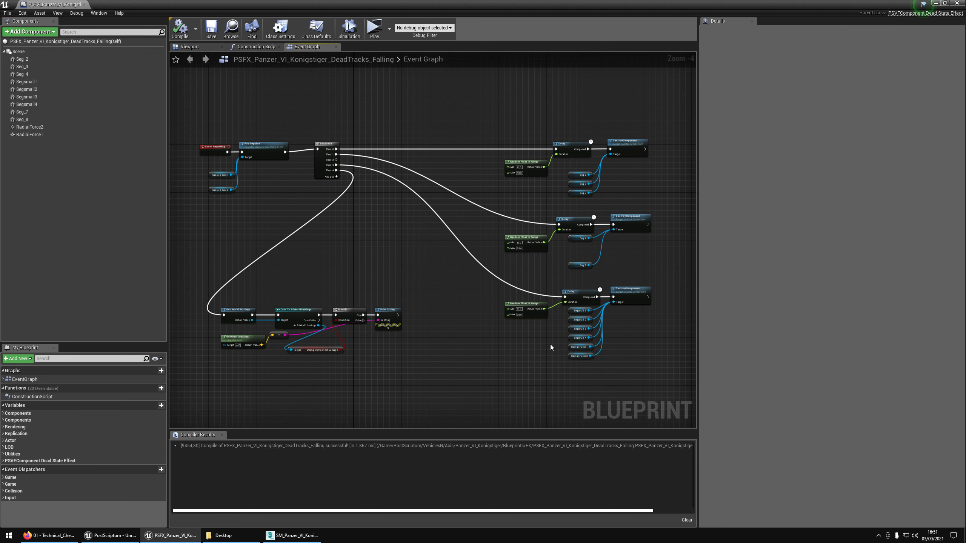
scroll(494, 235, up, 1)
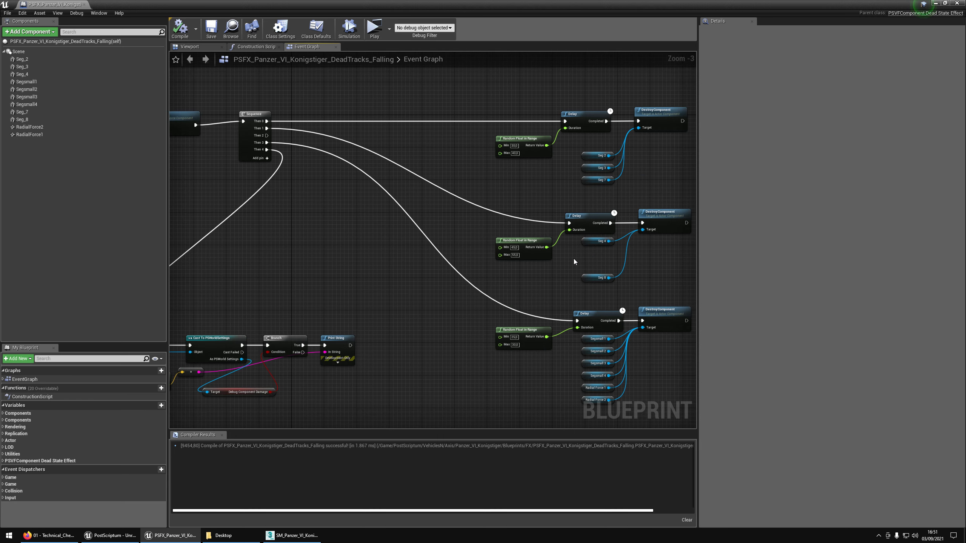
scroll(573, 259, up, 1)
scroll(551, 234, up, 2)
drag(528, 265, 527, 234)
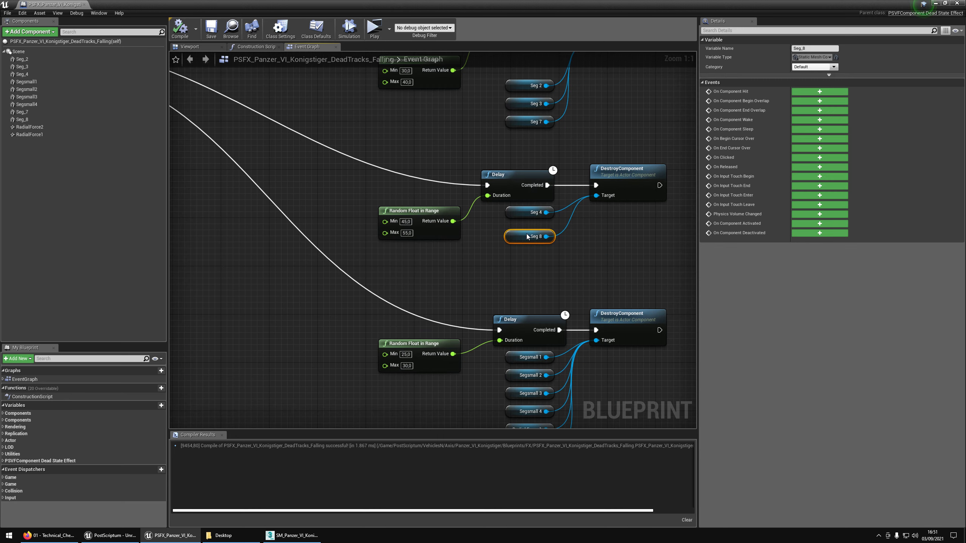
click(520, 273)
Save the DeadTracks_Falling blueprint and close it
click(211, 32)
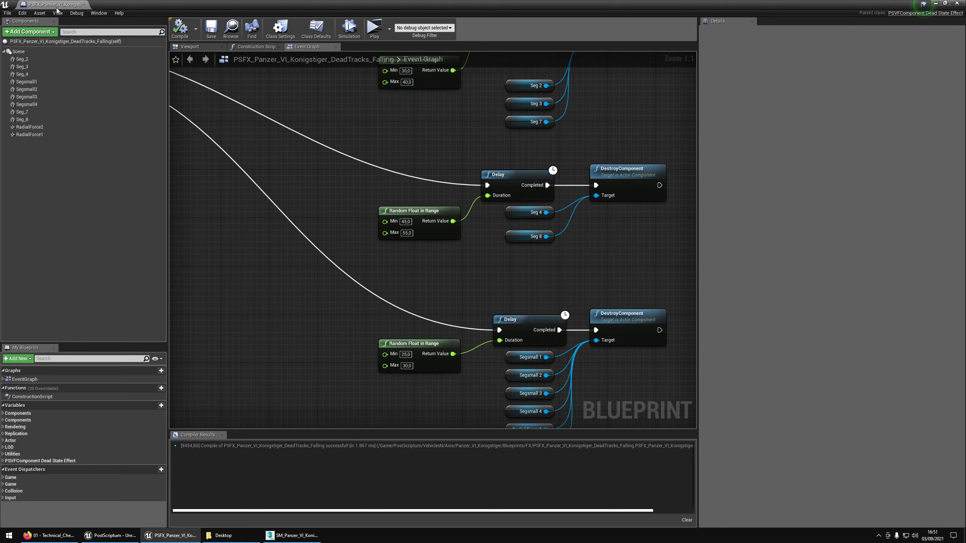
middle_click(56, 8)
Locate the level's Konigstiger tank asset among the project files and open the Gear_R blueprint from its FX folder
mouse_move(507, 174)
right_down()
mouse_move(533, 175)
mouse_move(502, 175)
right_up()
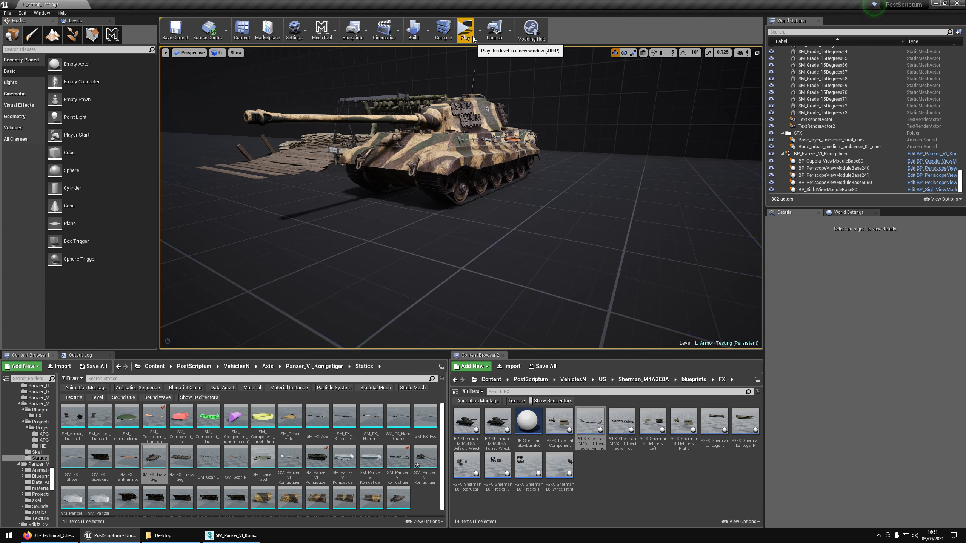
right_click(434, 144)
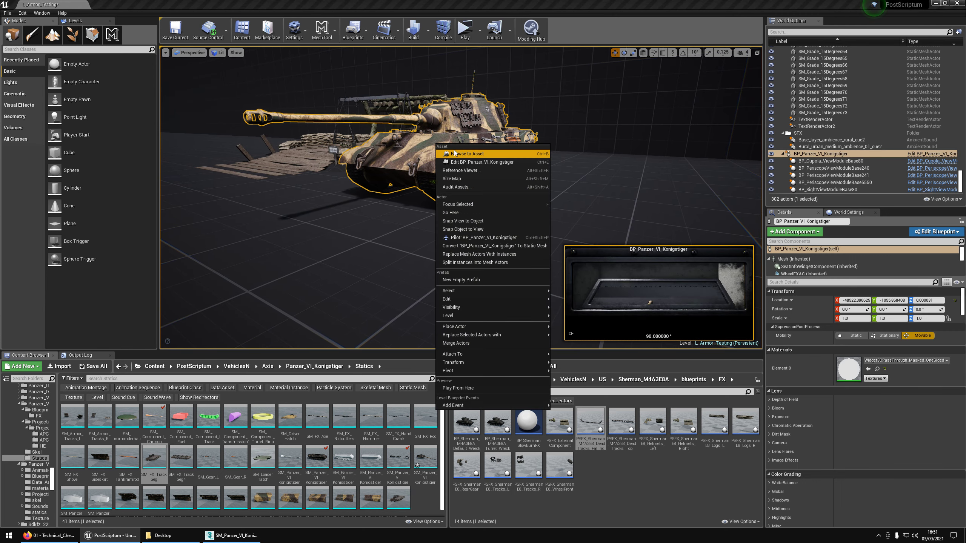
right_click(426, 131)
click(457, 141)
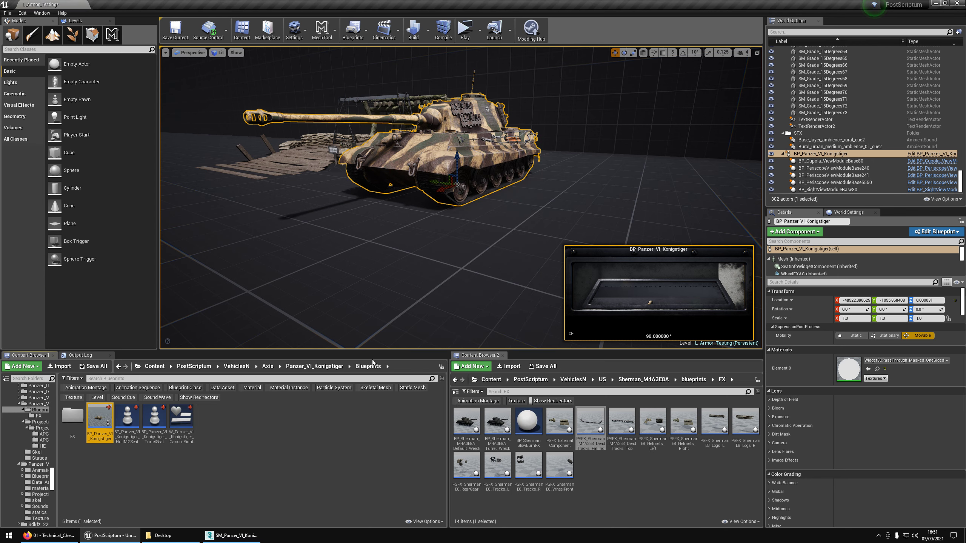
double_click(72, 416)
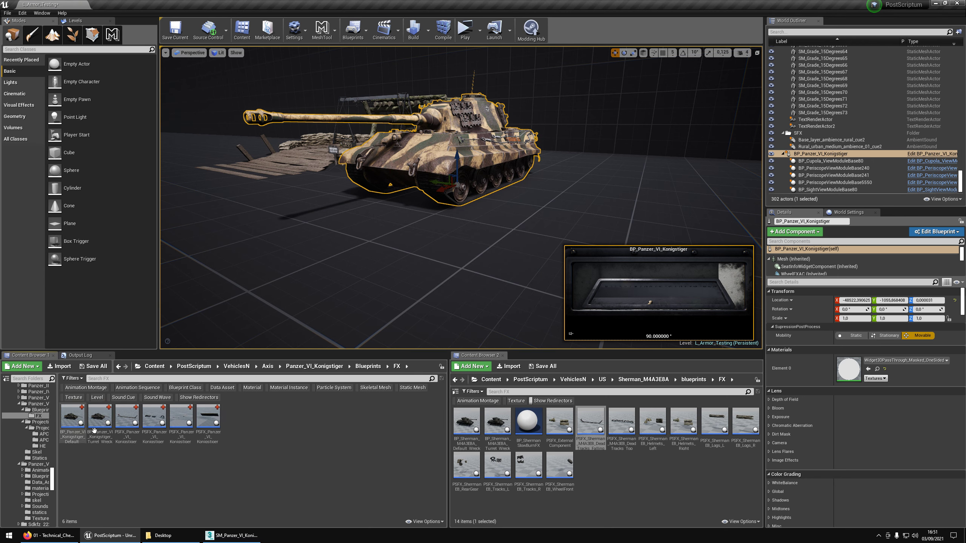
double_click(190, 434)
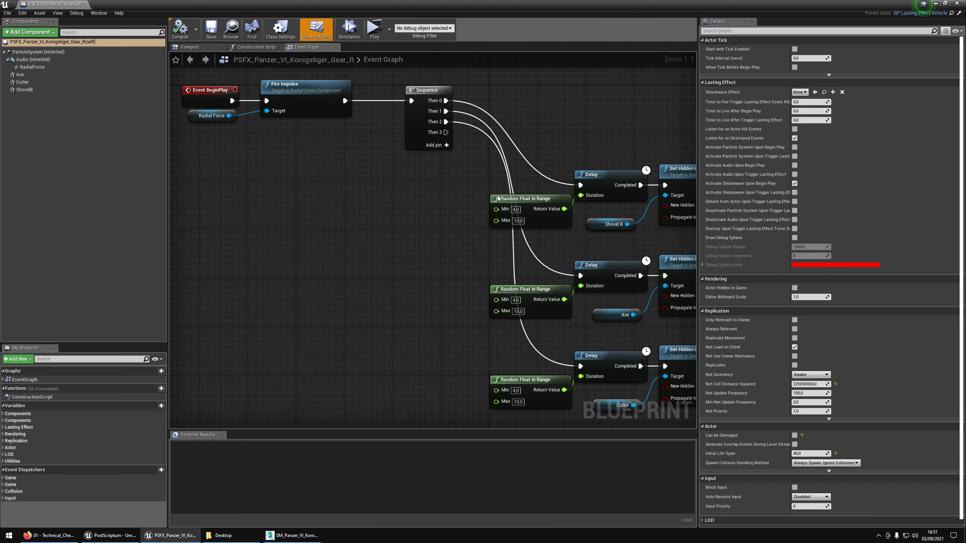
Look over the Gear_R event graph and select the Axe, Cutter and ShovelB meshes in the 3D preview
scroll(498, 198, down, 2)
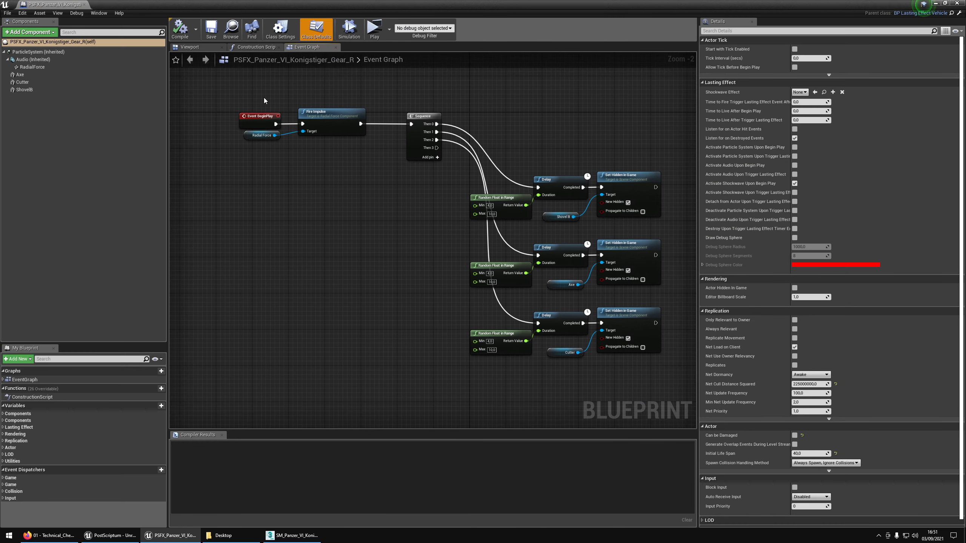
click(198, 49)
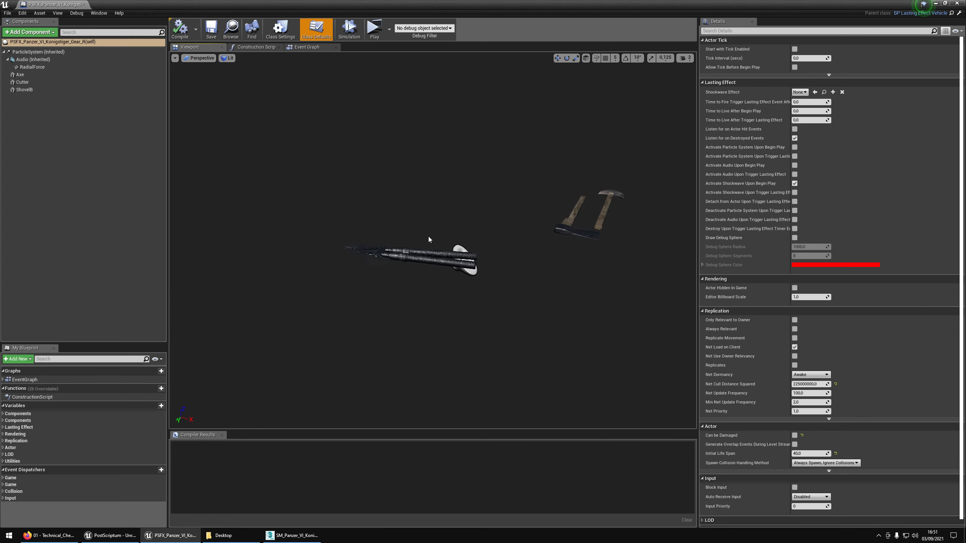
click(430, 266)
ctrl+click(577, 225)
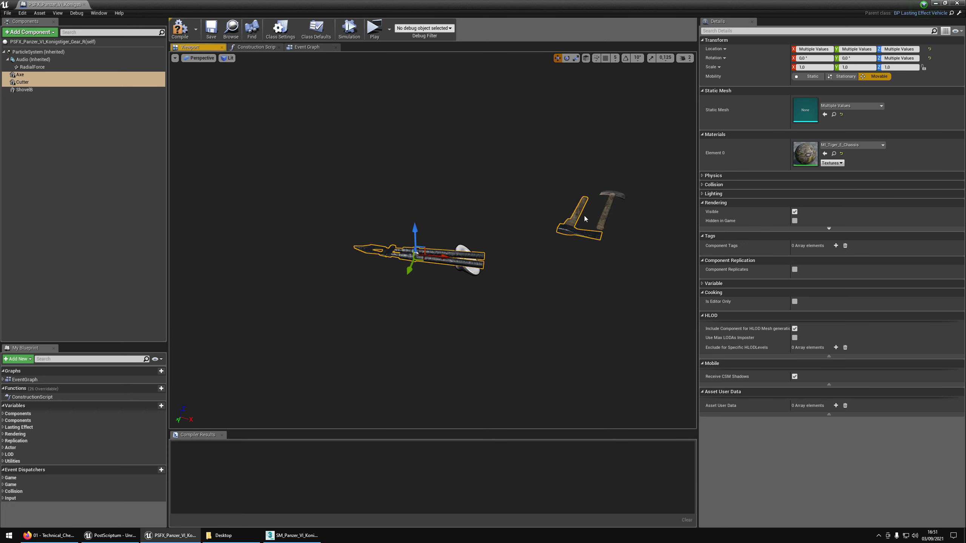
ctrl+click(609, 216)
right_drag(541, 252, 532, 252)
Float the Gear_R blueprint window over the level editor and filter the Konigstiger Statics folder by "FX_"
drag(484, 3, 547, 27)
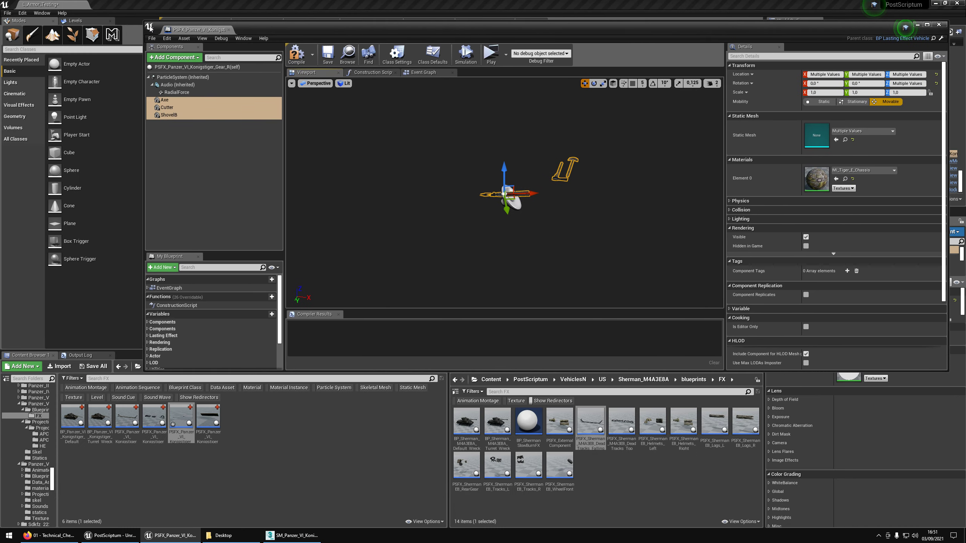
drag(147, 26, 319, 10)
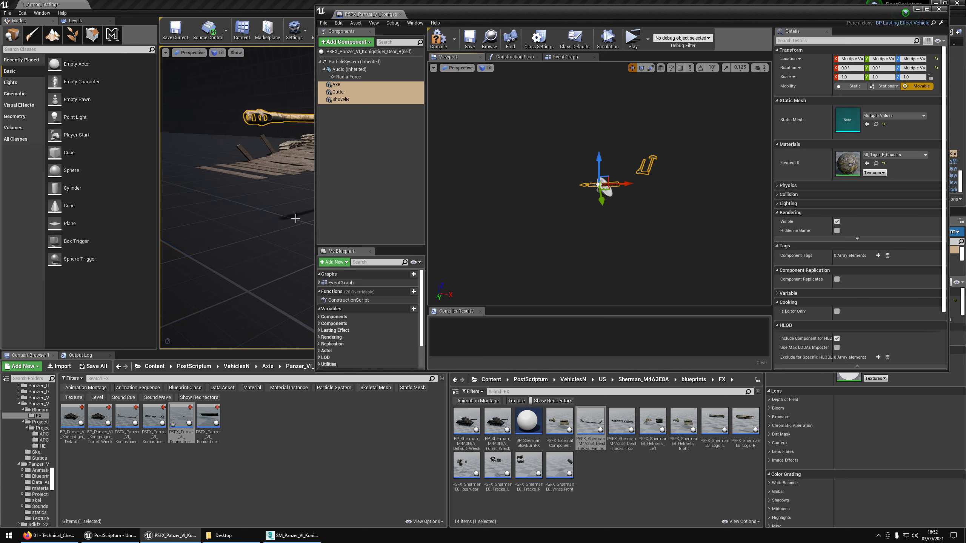
click(293, 368)
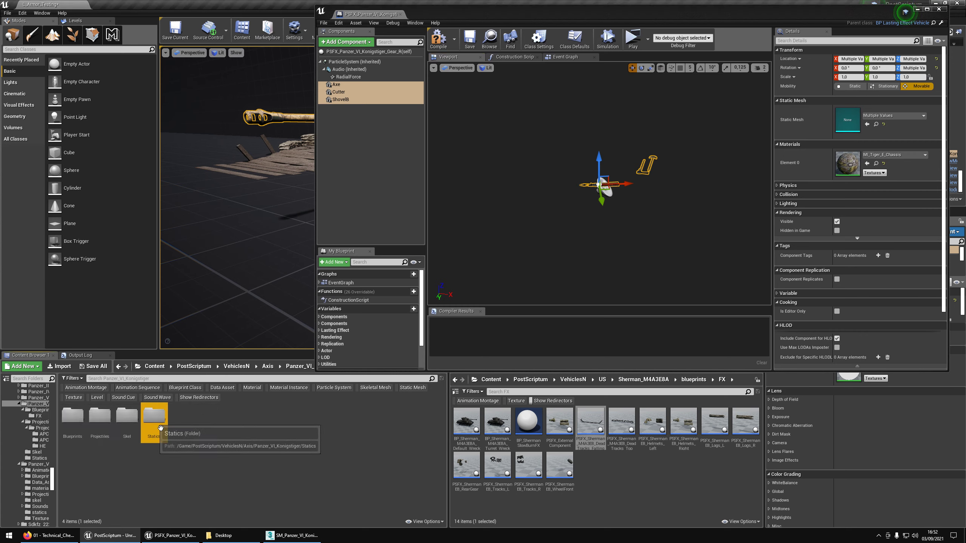
double_click(153, 415)
click(147, 382)
text(FX)
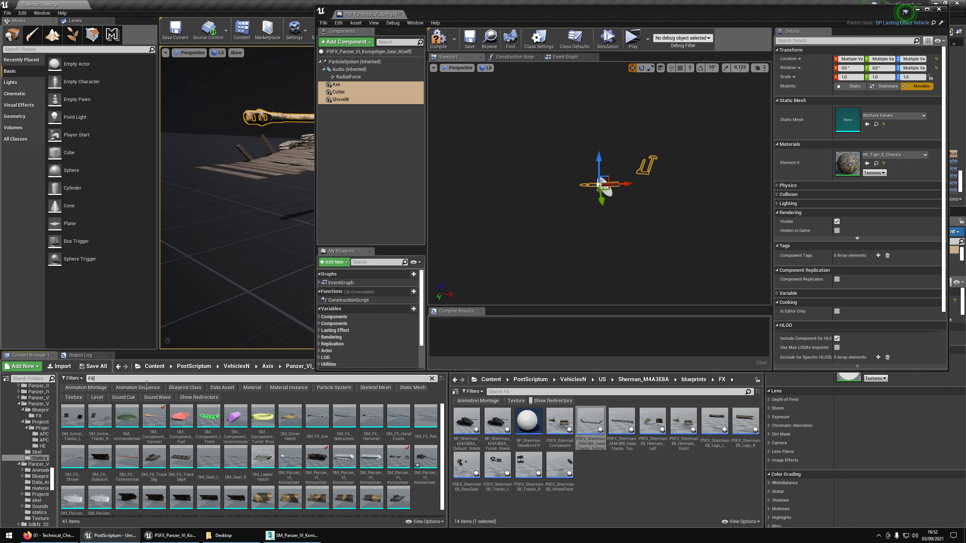
text(ç)
key(BackSpace)
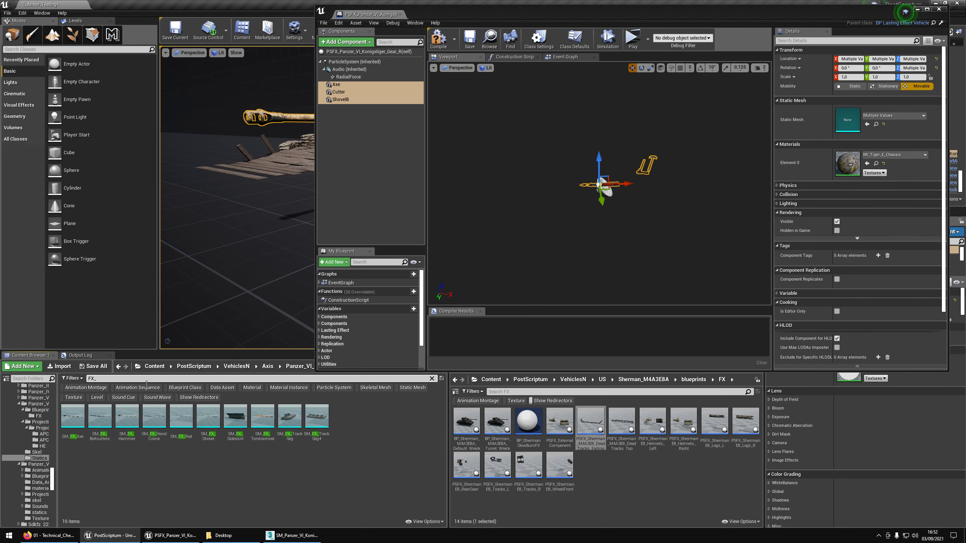
text(_)
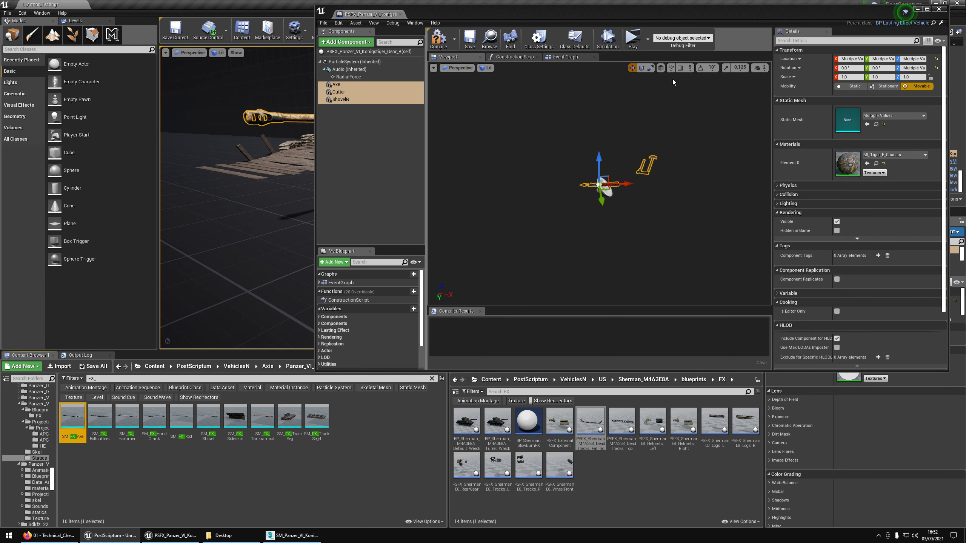
Move the blueprint window clear of the assets and assign SM_FX_Tankramrod as the Axe component's static mesh
drag(689, 15, 685, 81)
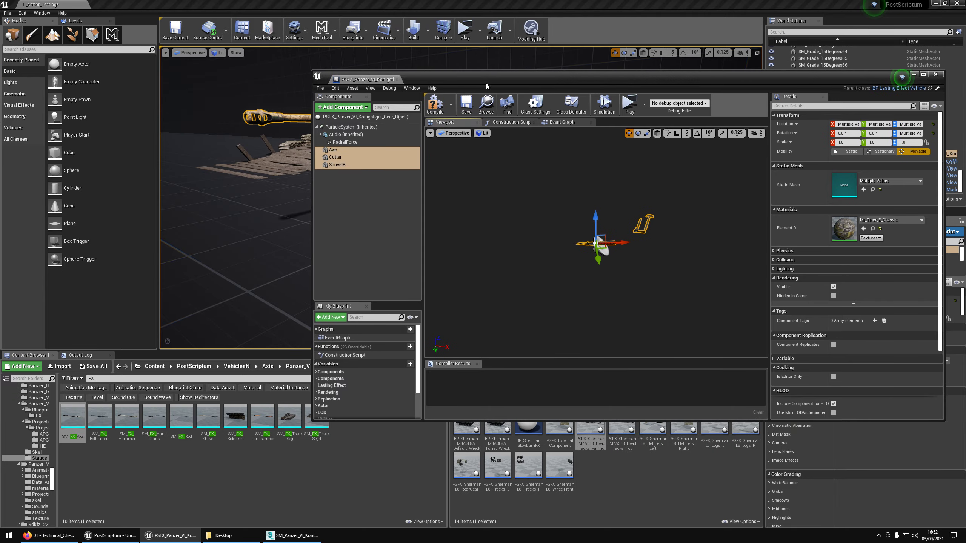
drag(385, 84, 435, 216)
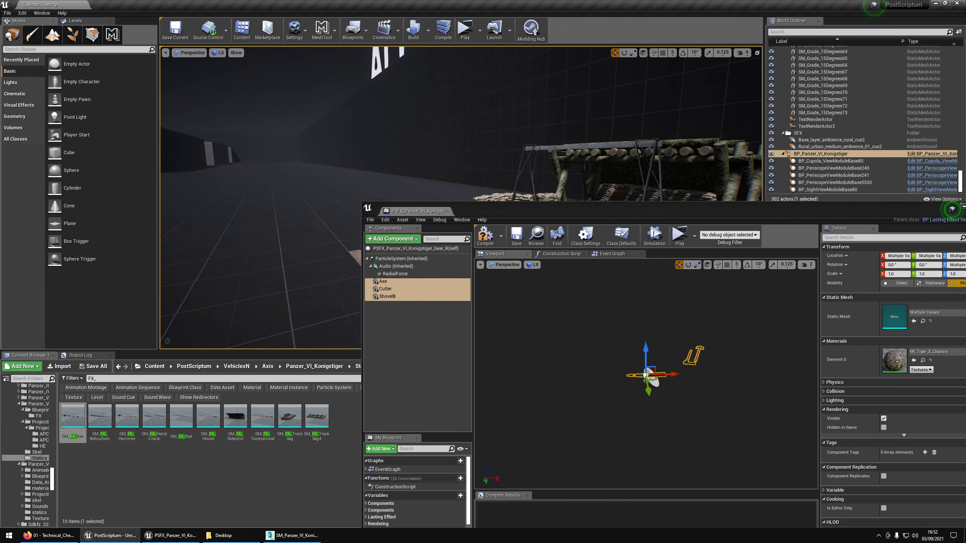
right_drag(342, 164, 423, 193)
mouse_move(262, 417)
mouse_down()
mouse_move(394, 401)
mouse_move(401, 318)
mouse_move(269, 419)
mouse_up()
click(383, 282)
click(917, 339)
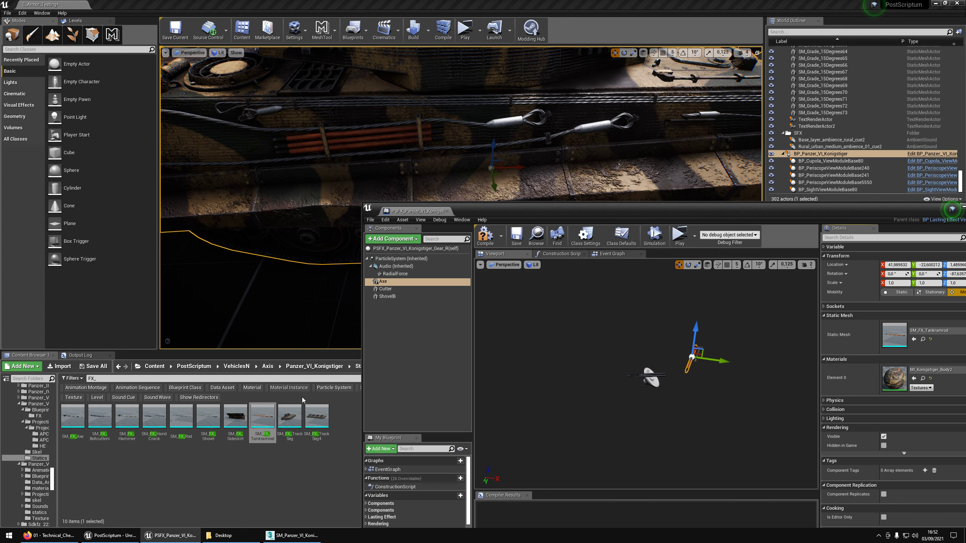
right_drag(318, 273, 372, 159)
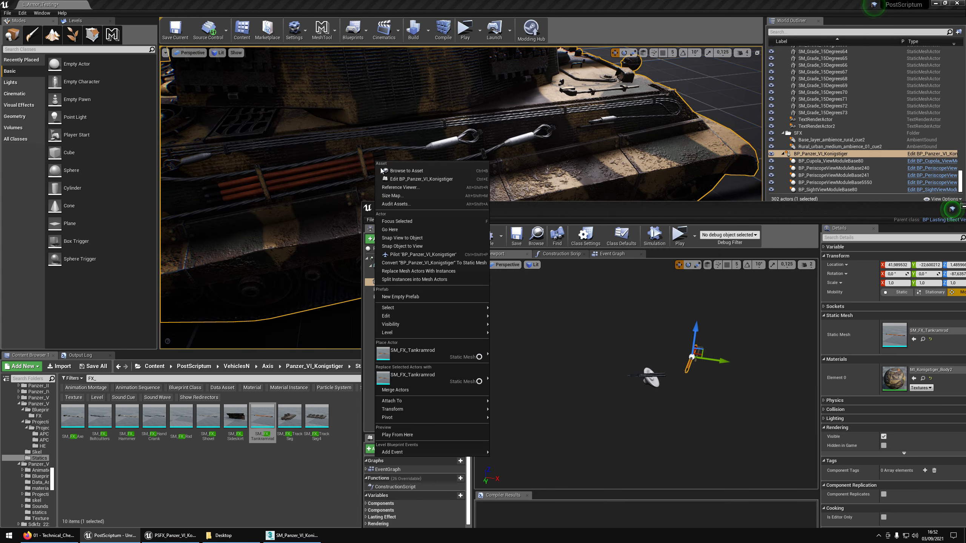
click(400, 182)
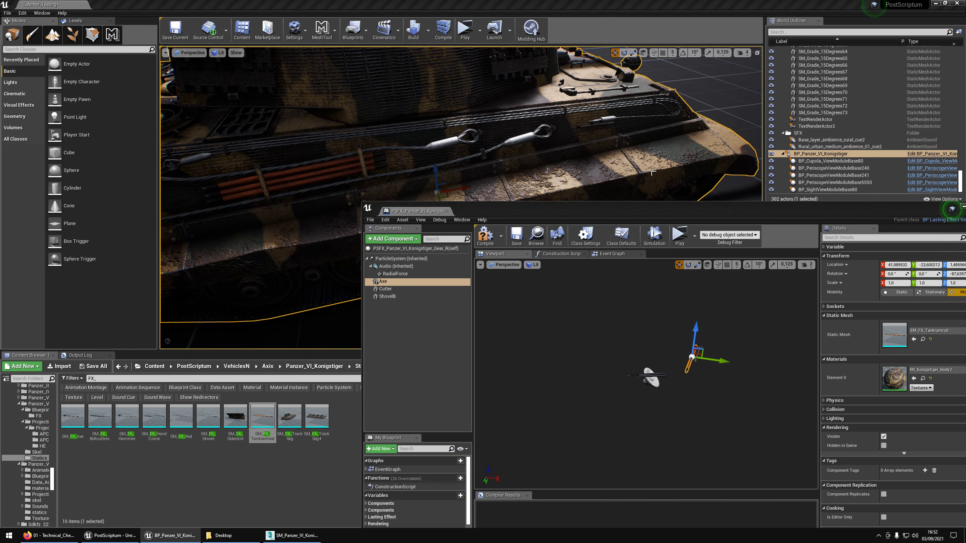
mouse_move(617, 212)
mouse_down()
mouse_move(621, 175)
mouse_move(598, 209)
mouse_up()
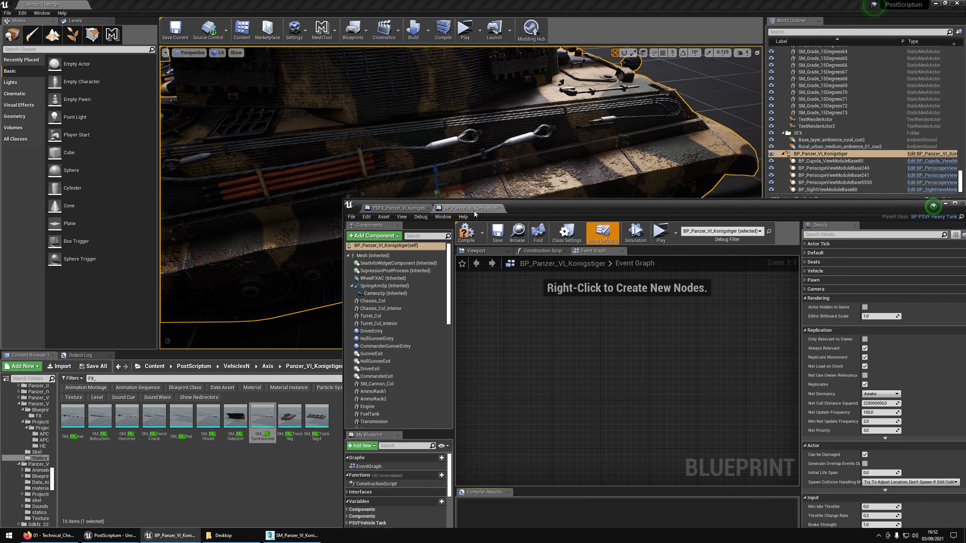
click(500, 208)
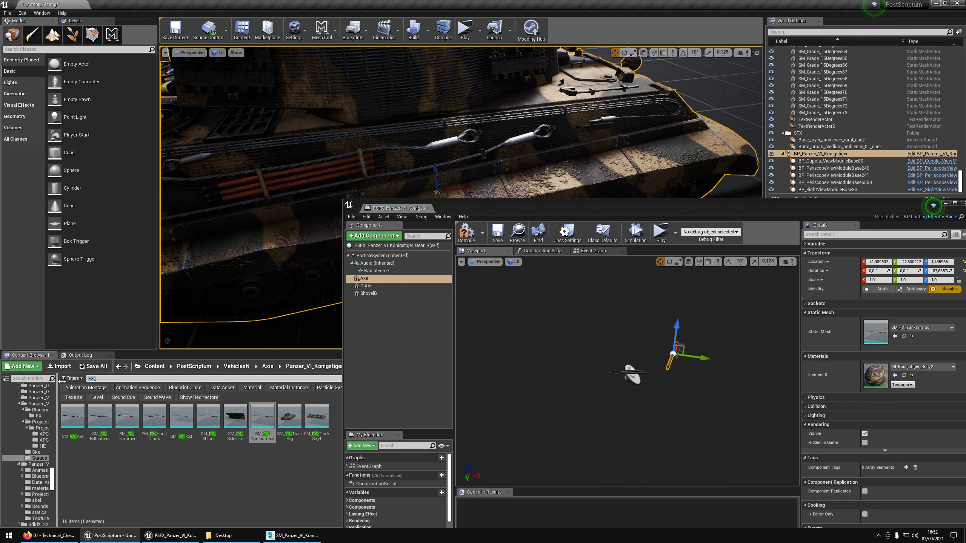
Filter the Statics folder by "gear" and place SM_Gear_R in the level beside the tank for close inspection
text(gear)
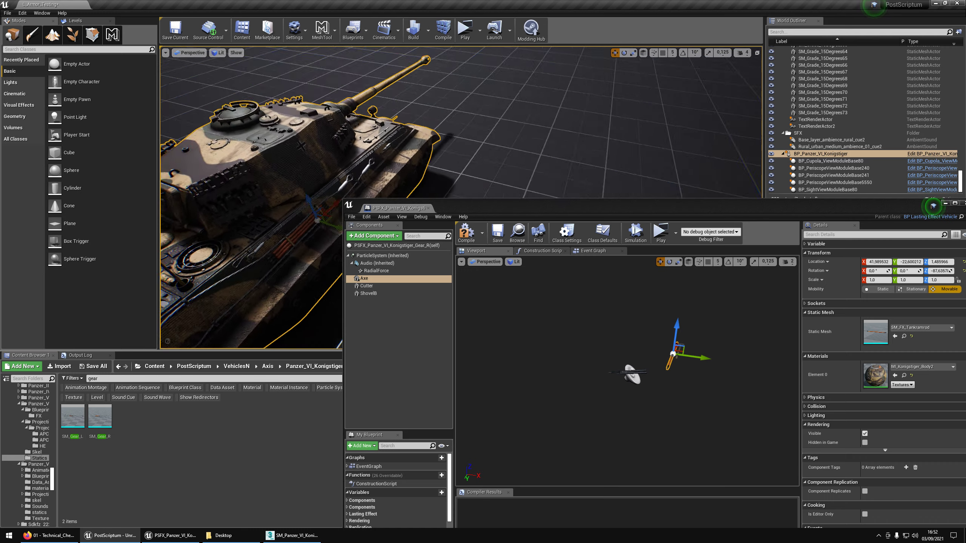
drag(100, 417, 346, 149)
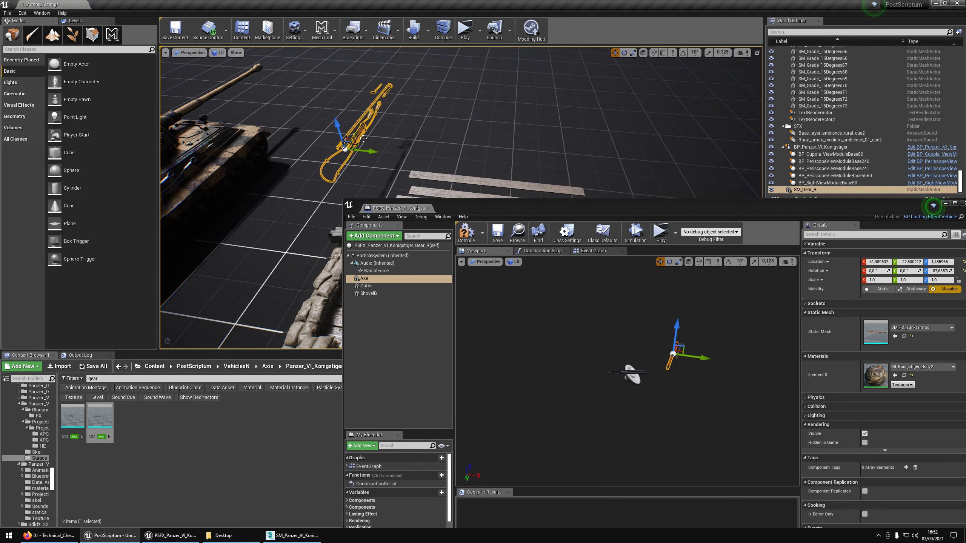
right_drag(350, 148, 422, 150)
key(g)
right_drag(271, 251, 274, 266)
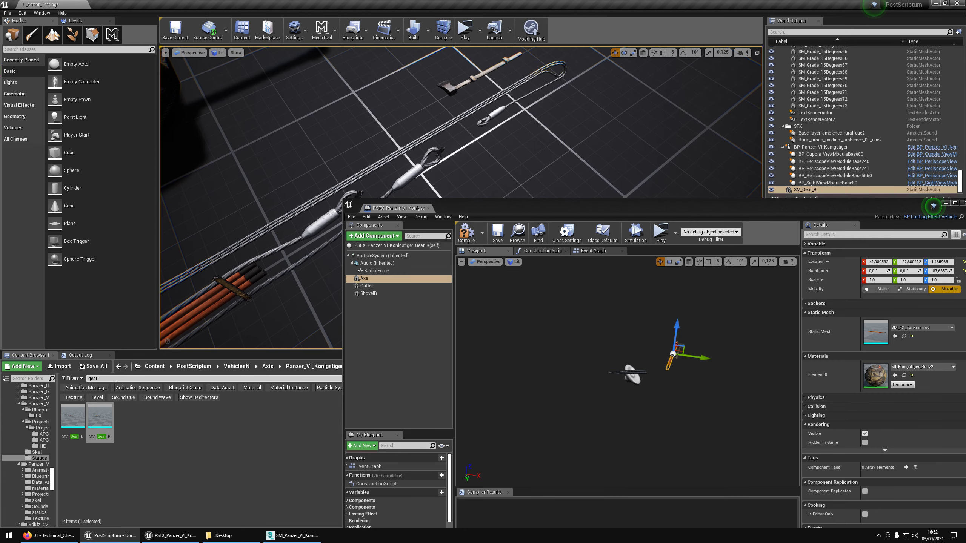
Filter the Statics folder by "FX_" again and assign SM_FX_Axe as the Cutter component's static mesh
text(FX_)
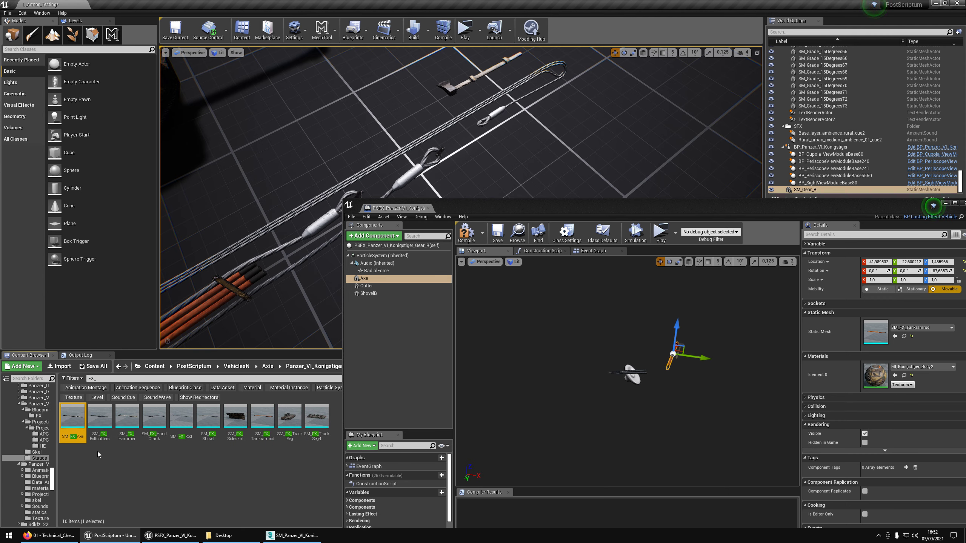
click(368, 286)
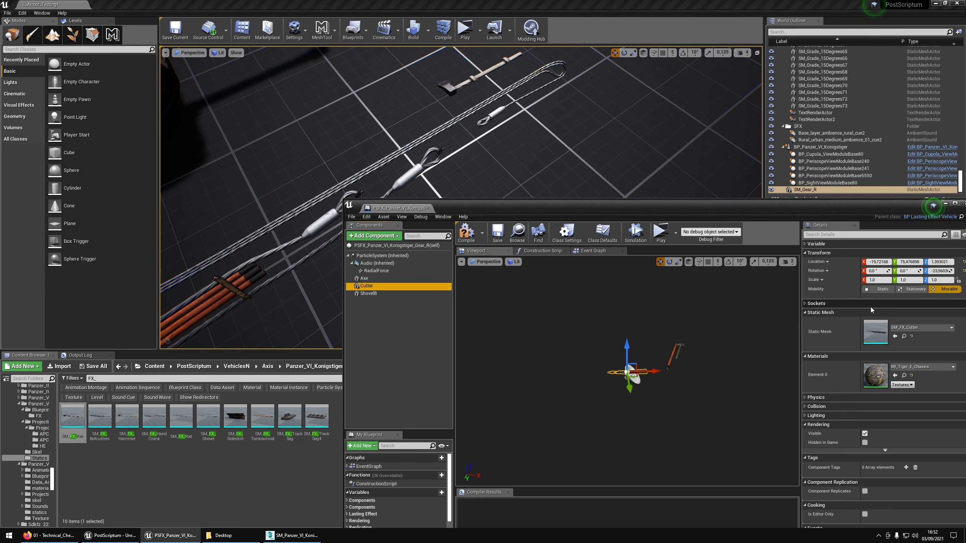
click(895, 337)
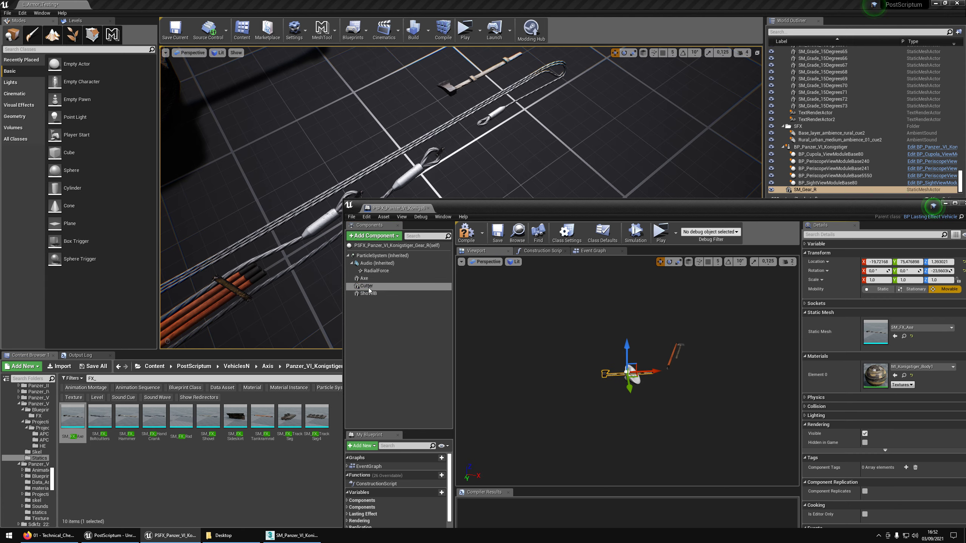
Delete the ShovelB component from Gear_R and select the remaining Axe and Cutter components
click(369, 293)
ctrl+click(368, 293)
ctrl+click(366, 286)
ctrl+click(364, 278)
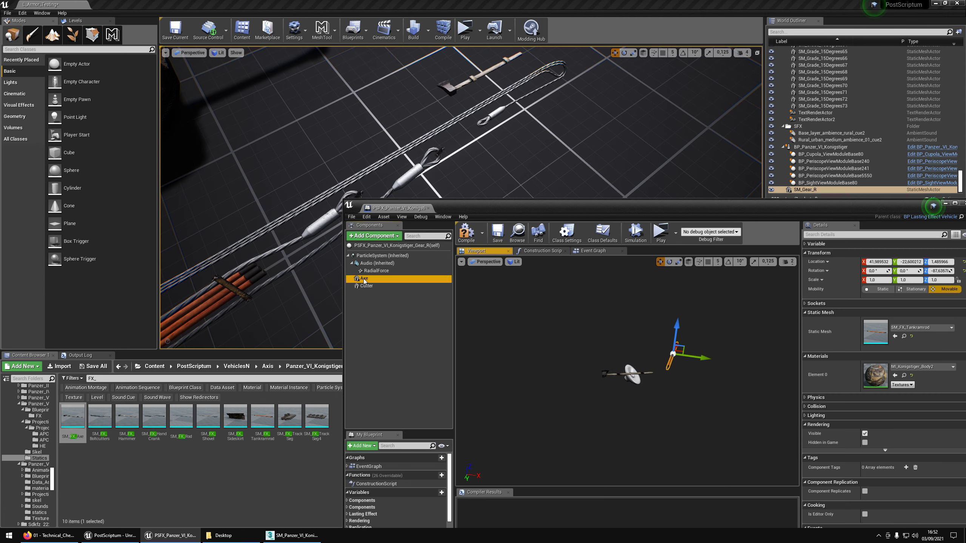
In the Gear_R effect's event graph, delete the Delay, Random Float in Range and Set Hidden in Game branch that has no component target
click(593, 251)
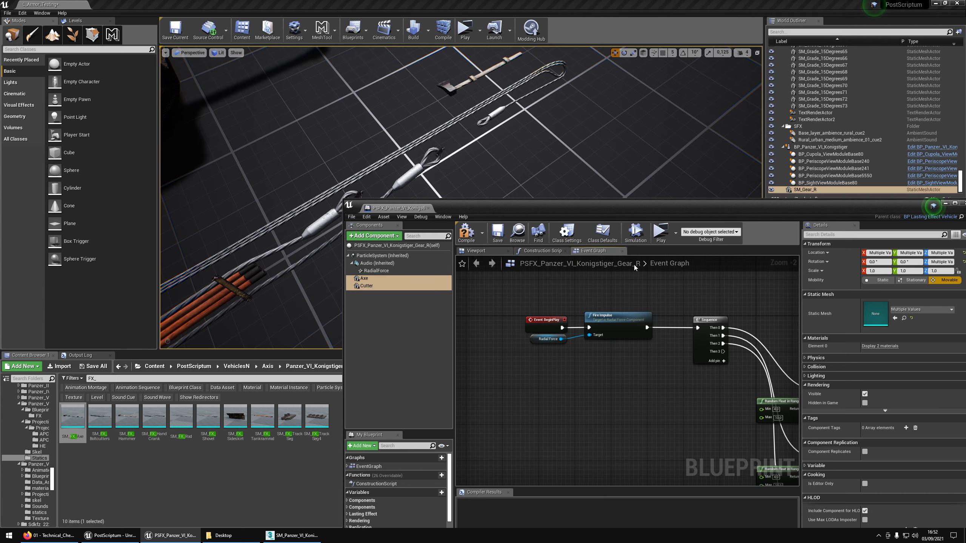
double_click(570, 208)
scroll(573, 268, up, 2)
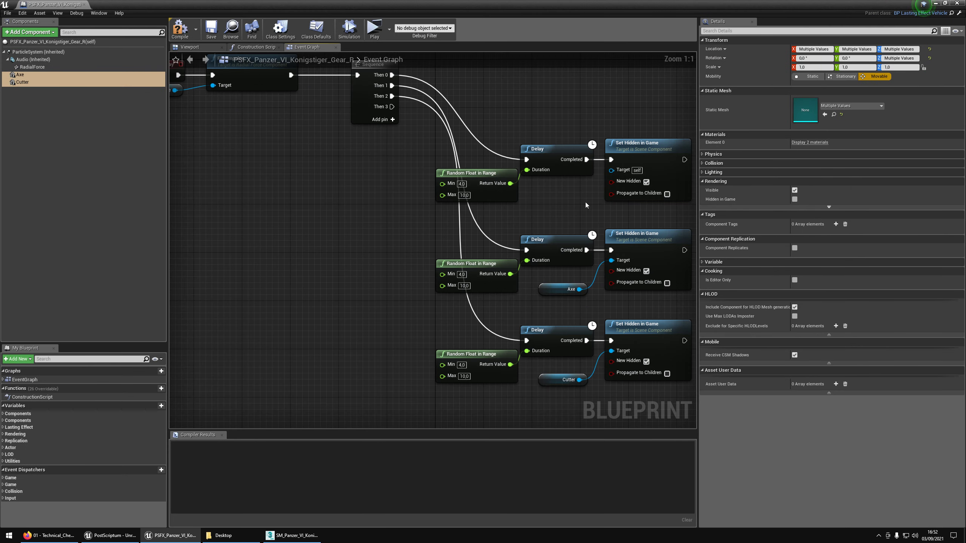
drag(619, 230, 536, 231)
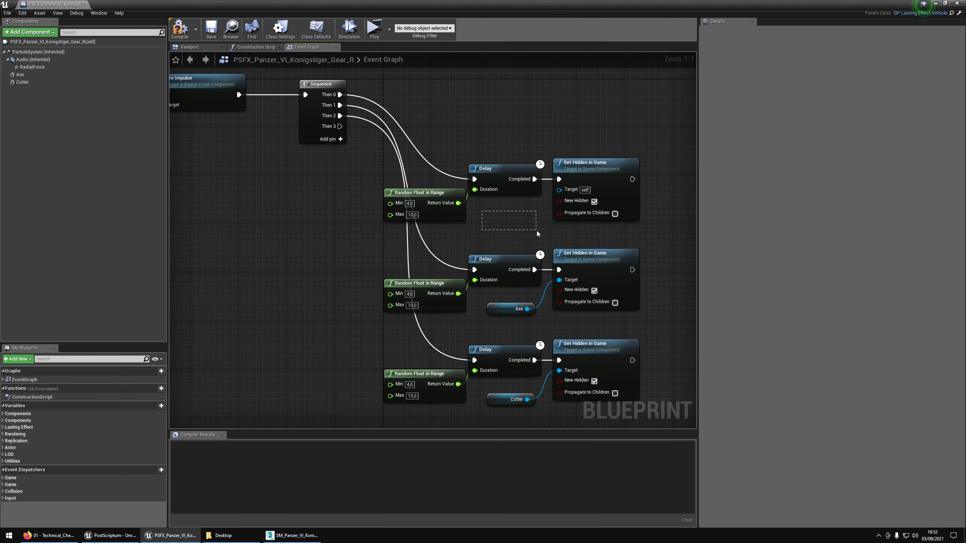
drag(456, 131, 604, 215)
key(Delete)
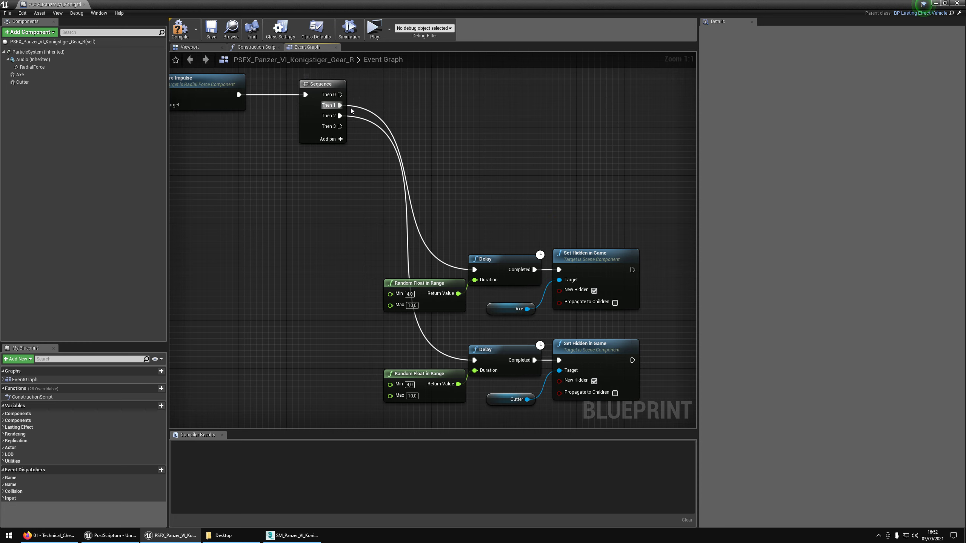
Replace the four-output Sequence node with a new two-output Sequence node beside Fire Impulse
right_drag(381, 88, 421, 129)
key(Delete)
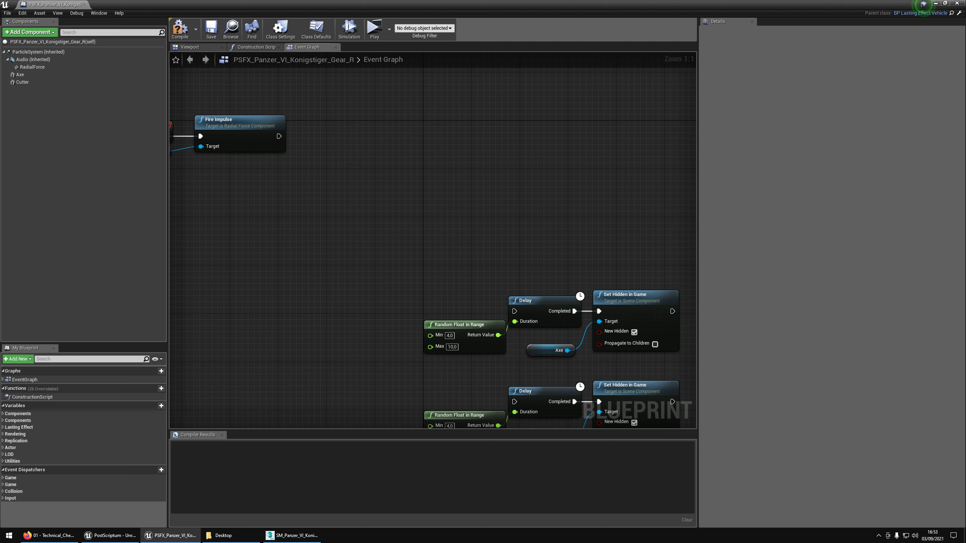
right_click(367, 116)
text(seqe)
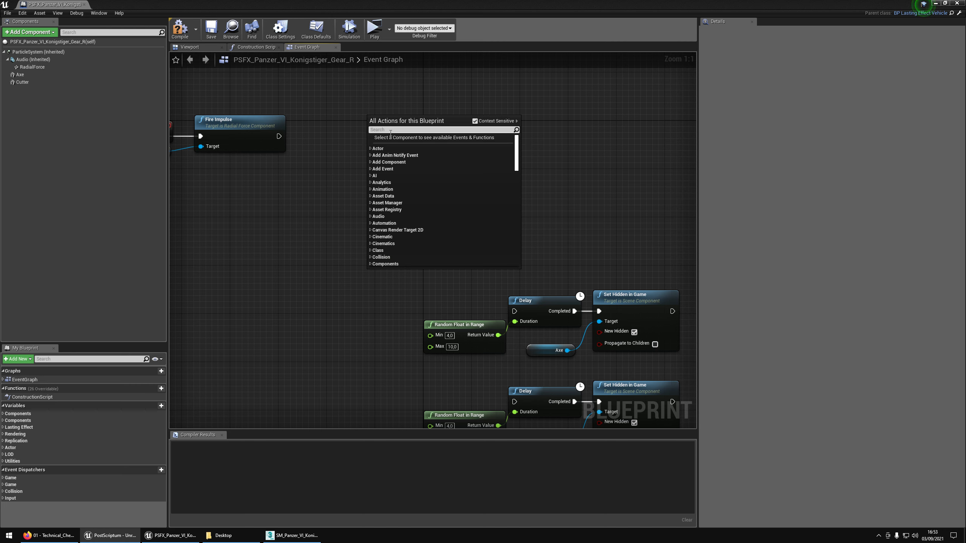
key(BackSpace)
text(uence)
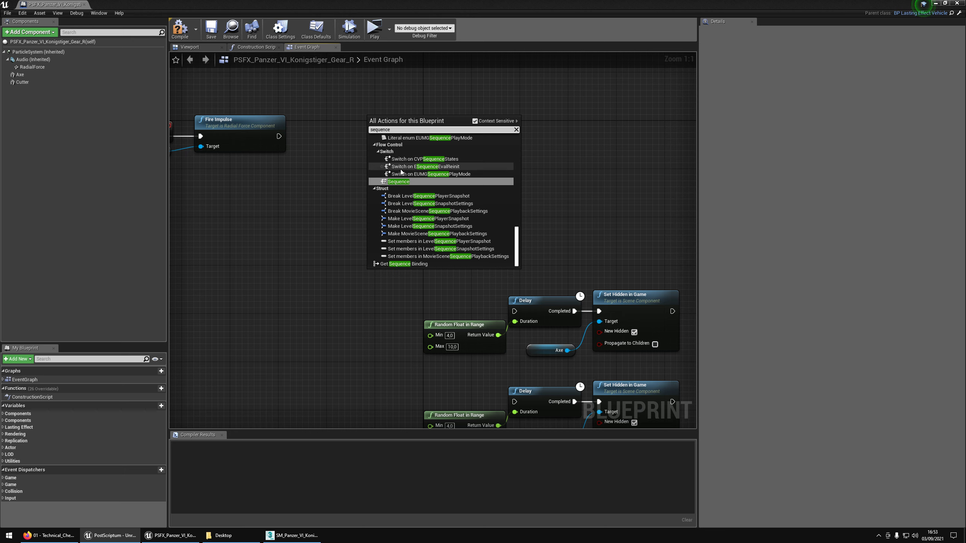
key(Return)
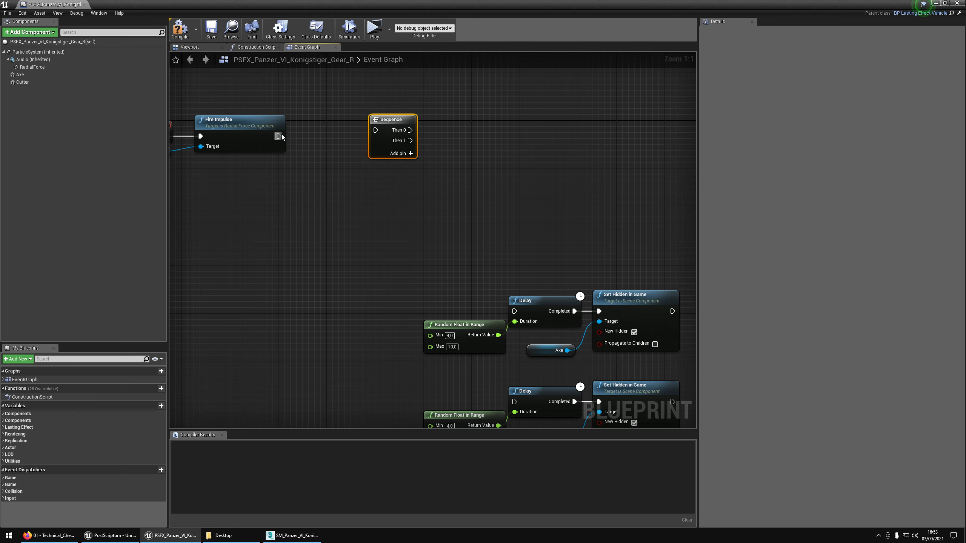
Wire Fire Impulse into the new Sequence, connecting Then 0 to the Axe branch's Delay and Then 1 to the Cutter branch's Delay
right_drag(412, 144, 430, 105)
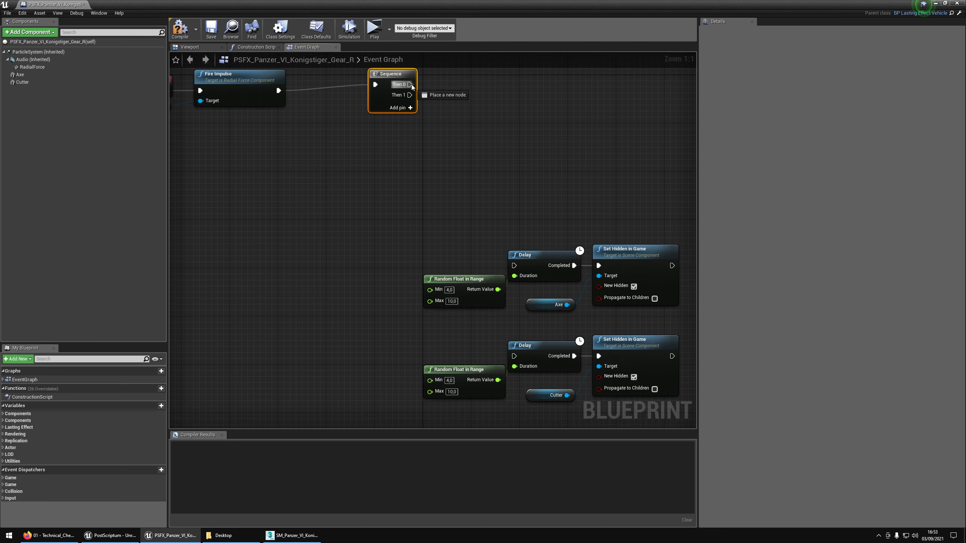
drag(412, 87, 514, 266)
drag(515, 356, 409, 95)
scroll(383, 143, down, 1)
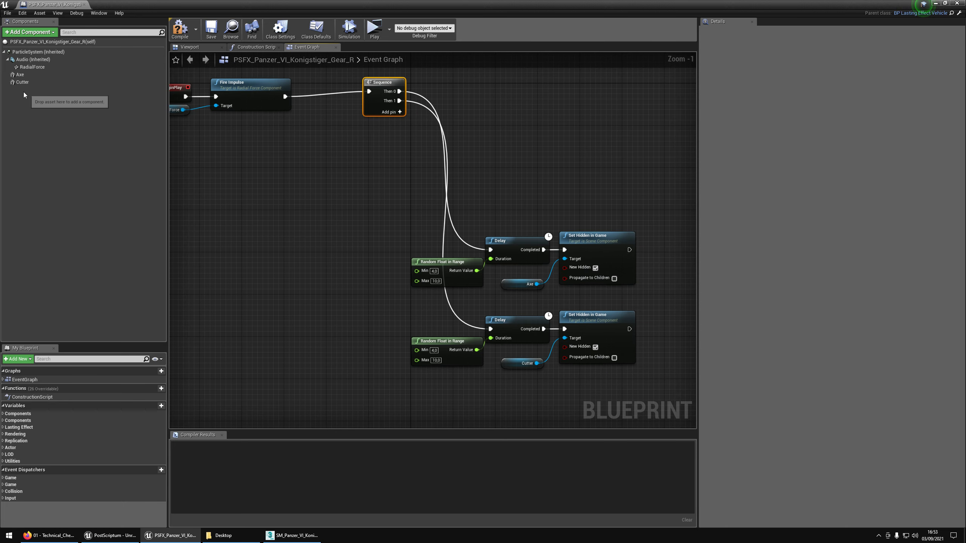
Rename the Axe component to Rod and the Cutter component to Axe
click(20, 75)
click(211, 47)
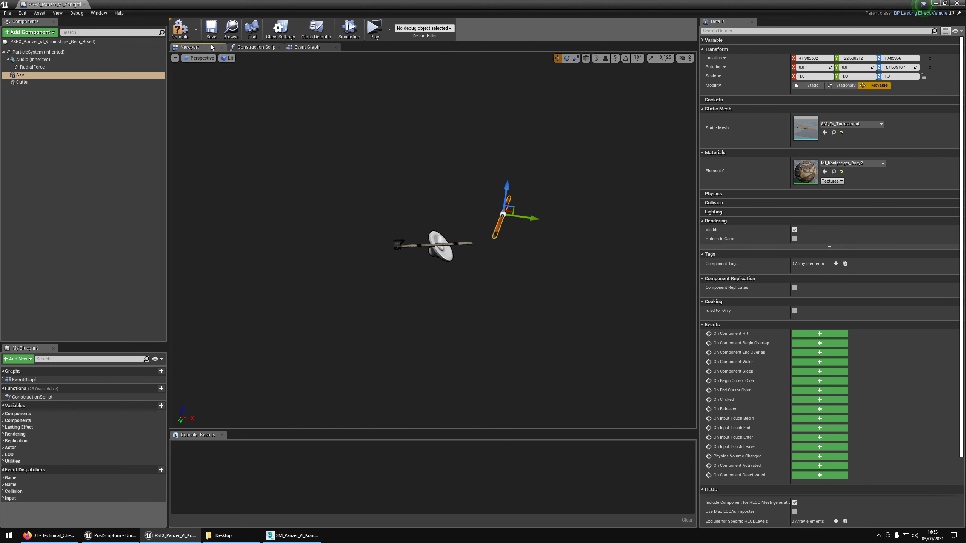
key(F2)
text(Rod)
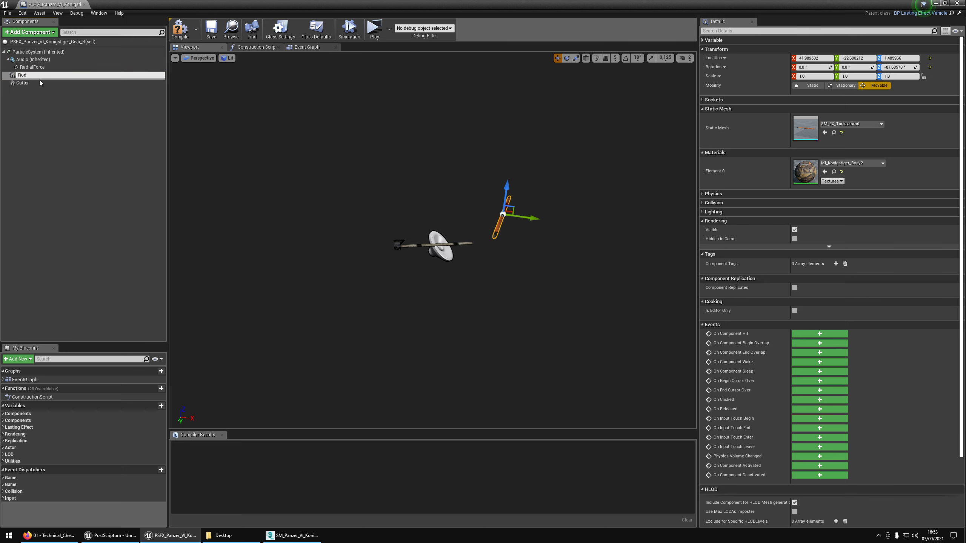
click(34, 83)
key(F2)
text(Axe)
key(Return)
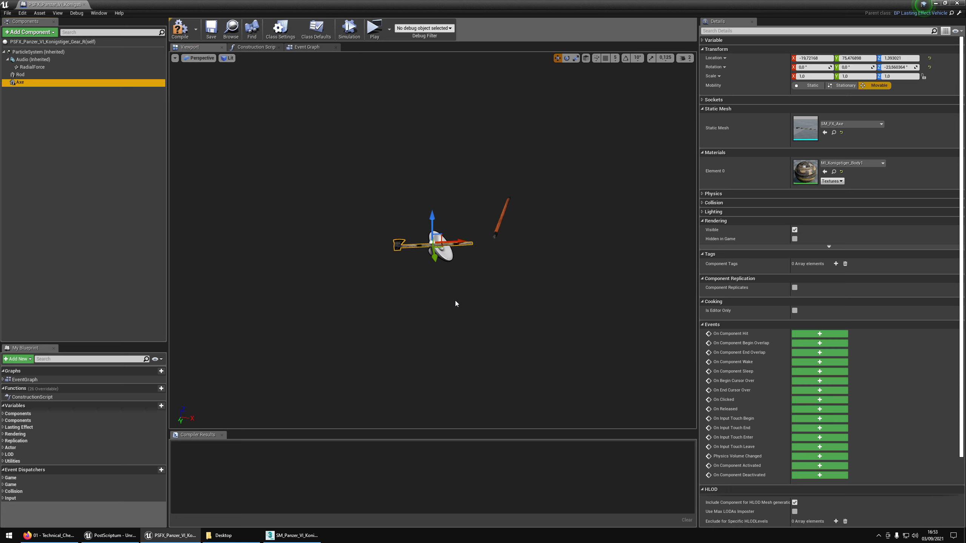
Move the effect blueprint window off the level view and delete the SM_Gear_R actor beside the tank
key(d)
mouse_move(436, 217)
right_down()
mouse_move(395, 208)
mouse_move(436, 217)
right_up()
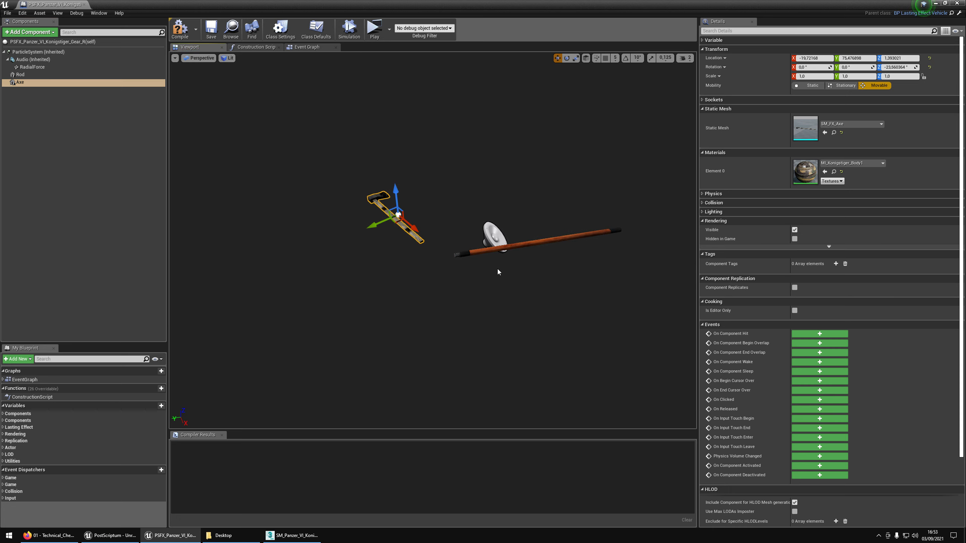
drag(379, 2, 462, 235)
right_drag(442, 117, 410, 165)
click(413, 168)
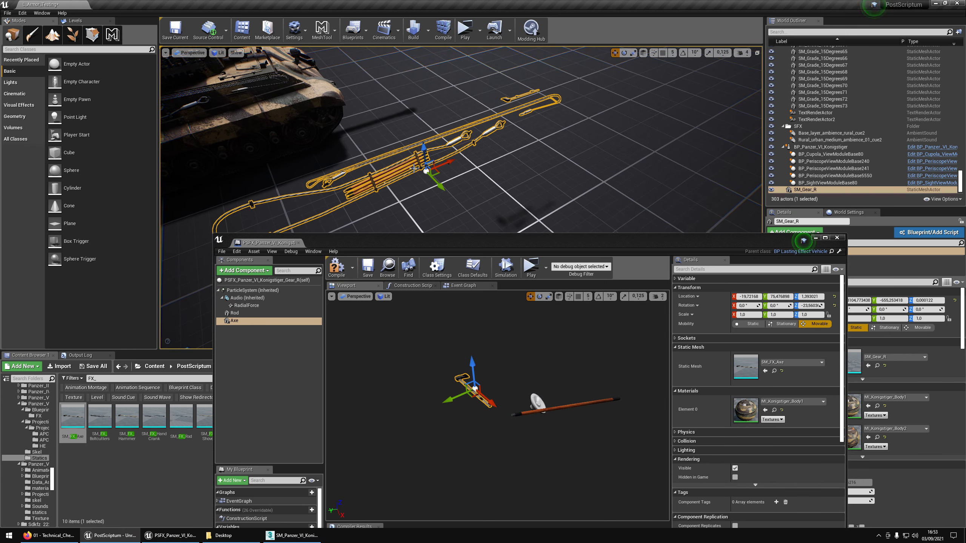
key(Delete)
mouse_move(635, 187)
right_down()
mouse_move(616, 190)
mouse_move(635, 187)
right_up()
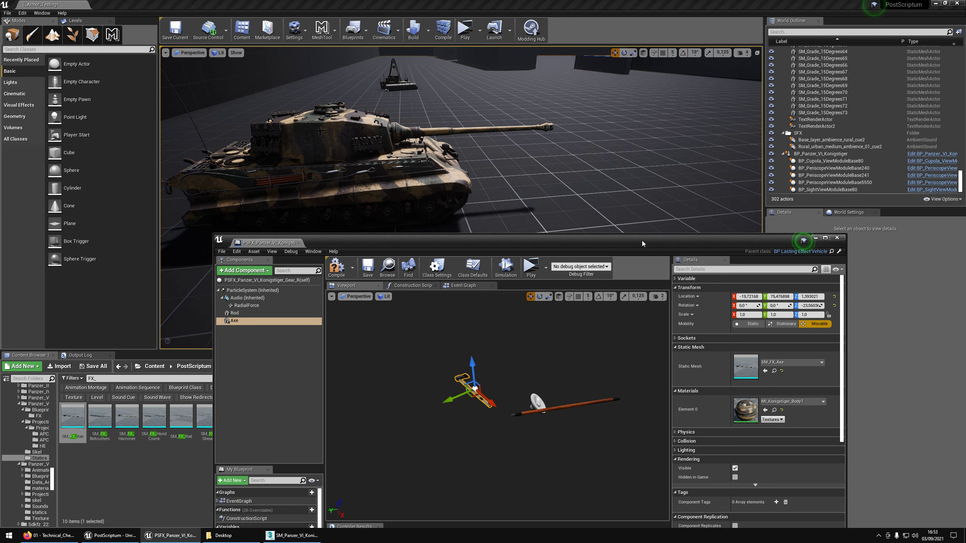
Dock the effect blueprint window beside the level view and open the Konigstiger tank's blueprint in its component viewport
drag(641, 241, 965, 9)
right_click(301, 181)
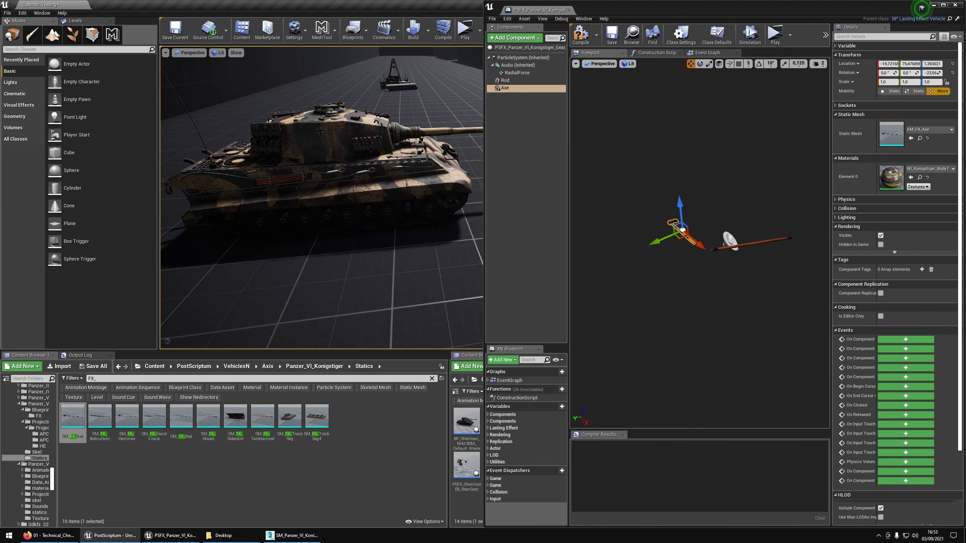
click(344, 184)
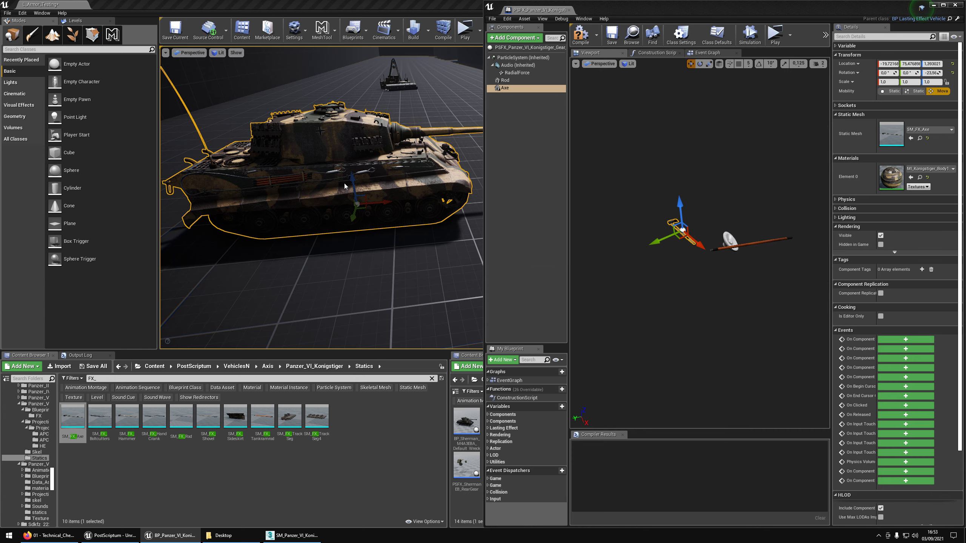
click(589, 53)
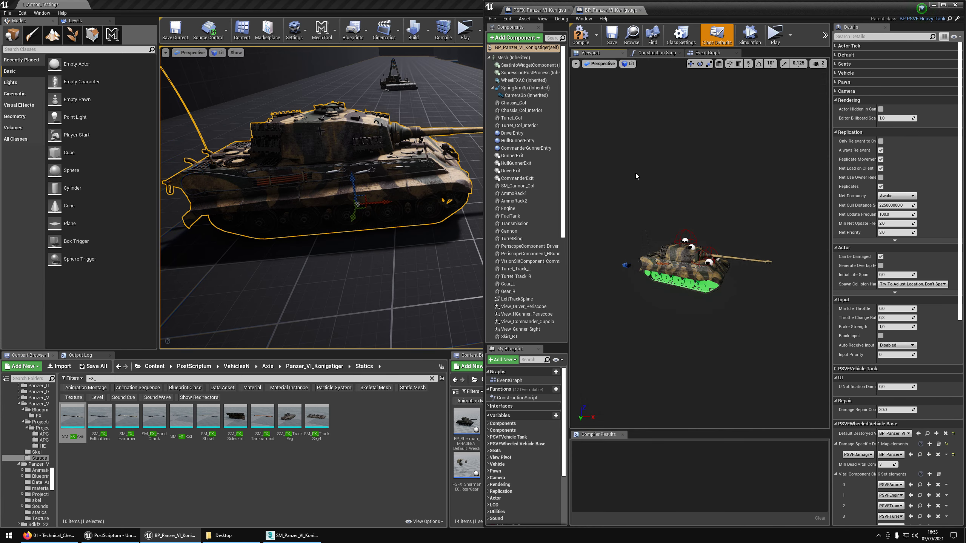
Add PSFX_Panzer_VI_Konigstiger_Gear_R from the Konigstiger's Blueprints/FX folder as a child actor under the tank's Gear_R component
click(691, 269)
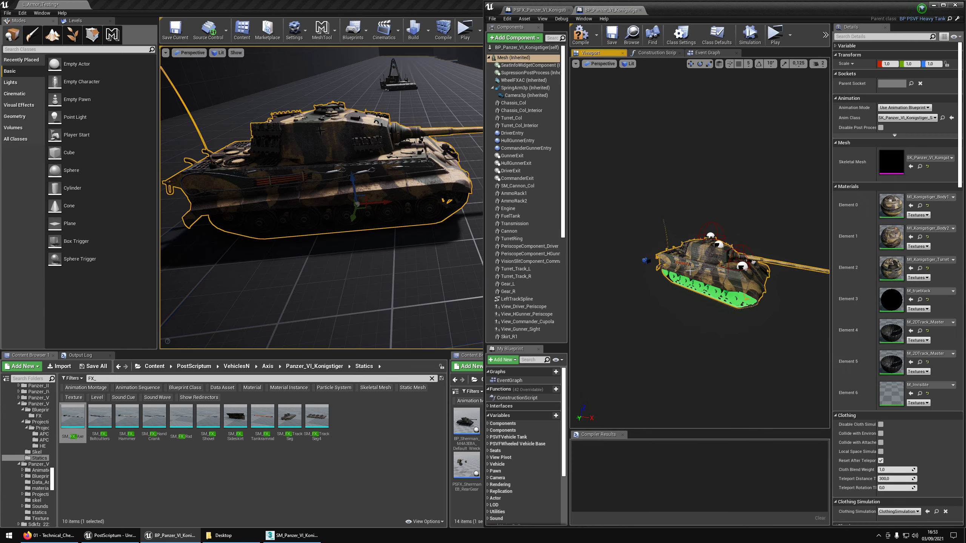
key(f)
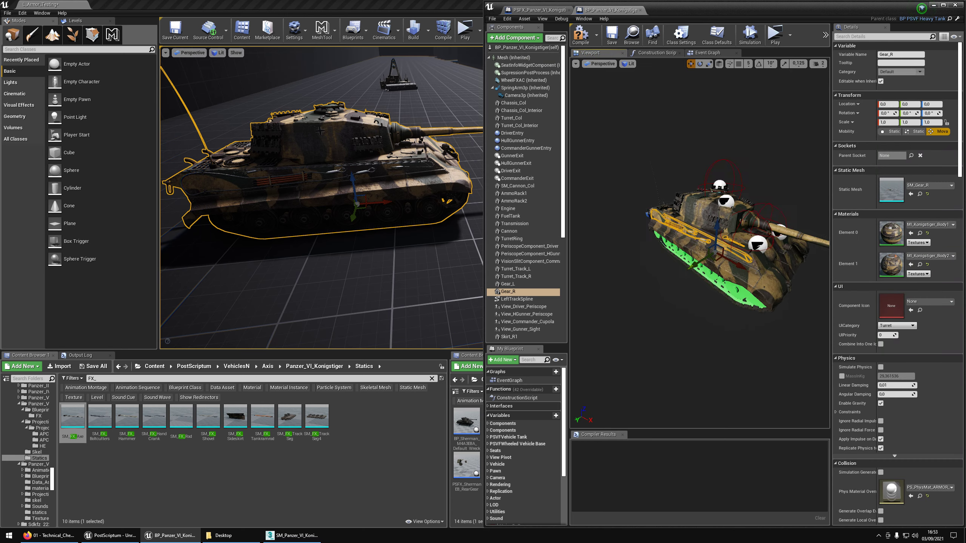
right_drag(643, 289, 644, 290)
right_drag(695, 245, 646, 247)
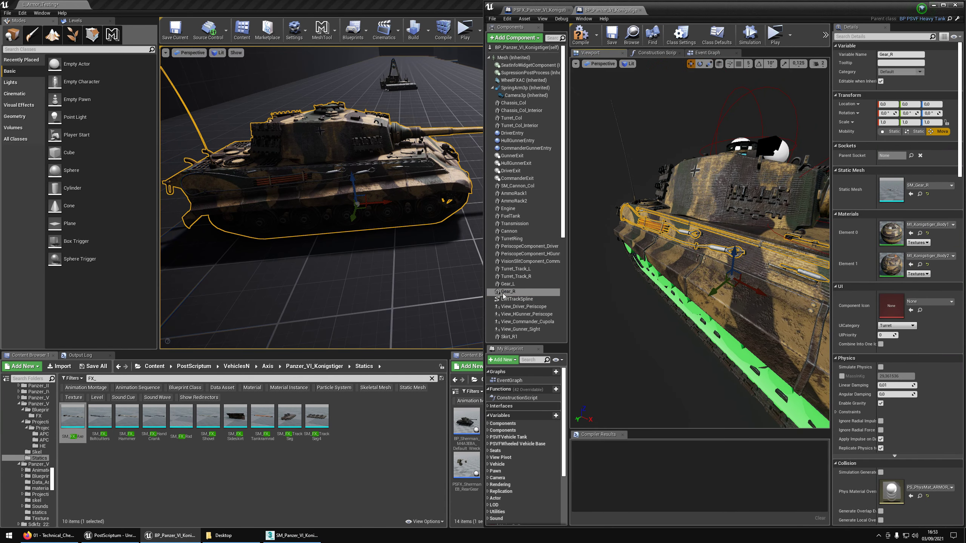
click(504, 292)
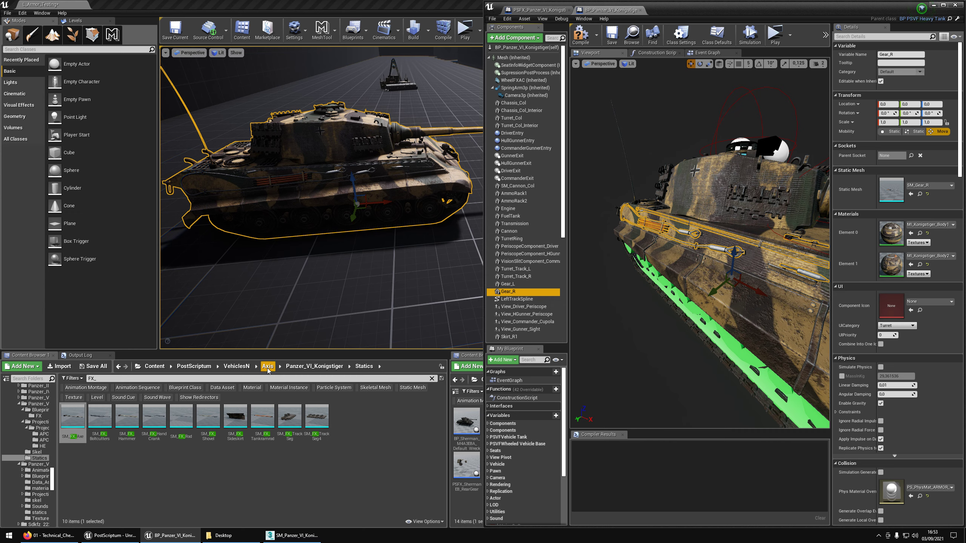
click(70, 378)
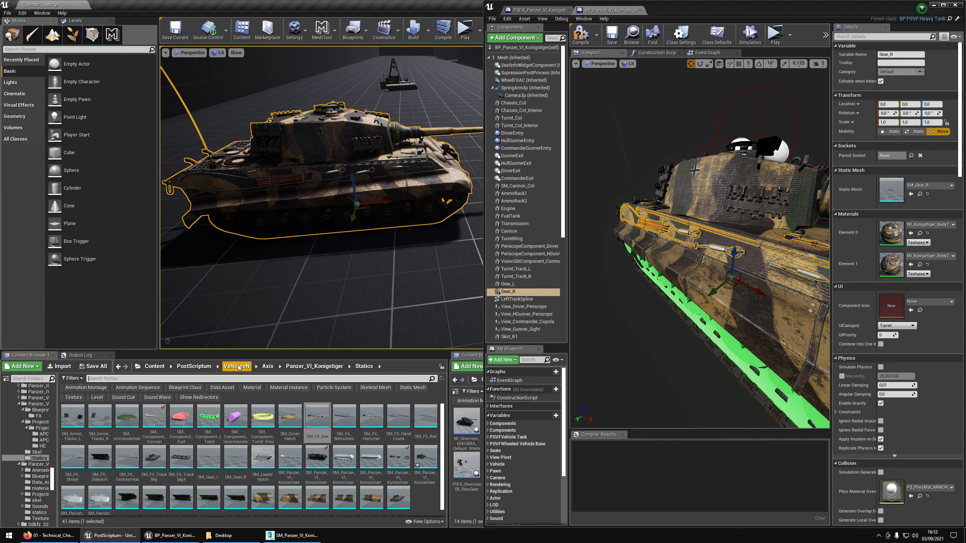
click(268, 367)
click(38, 416)
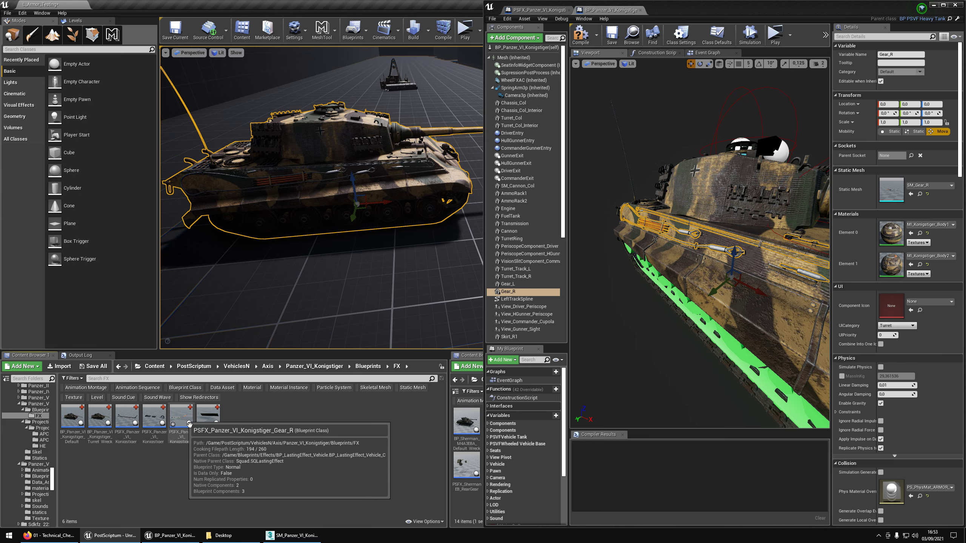
drag(189, 424, 643, 334)
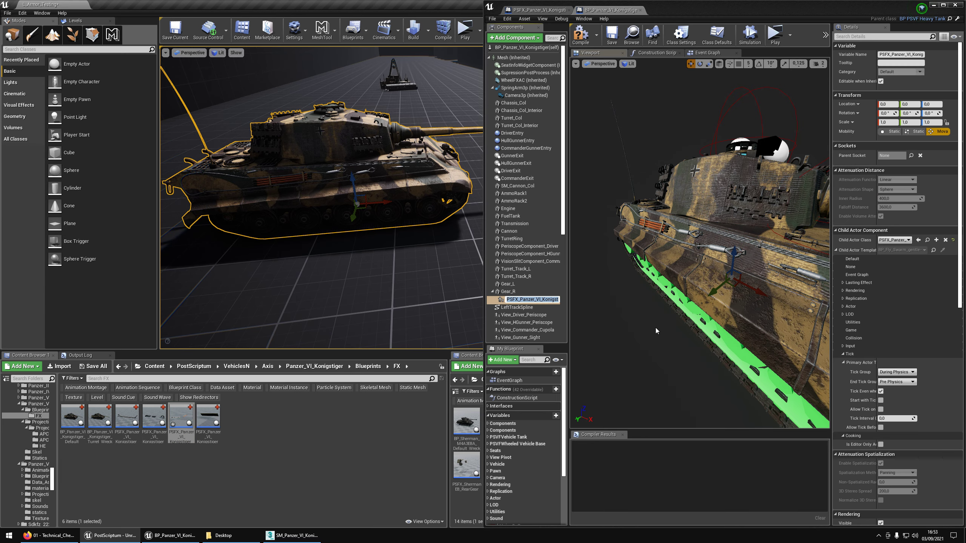
Detach the tank blueprint into its own window and dock it side by side with the effect blueprint
click(616, 107)
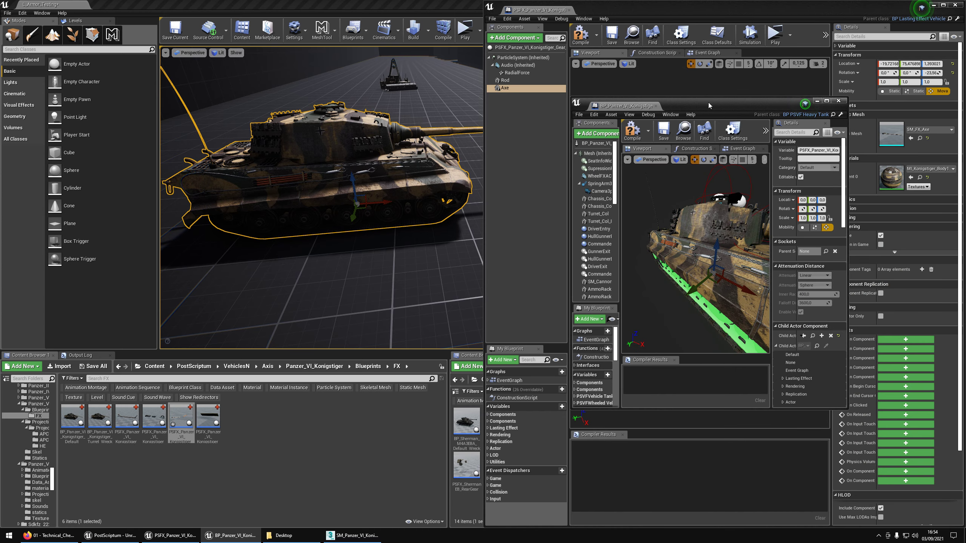
key(super+Left)
key(a)
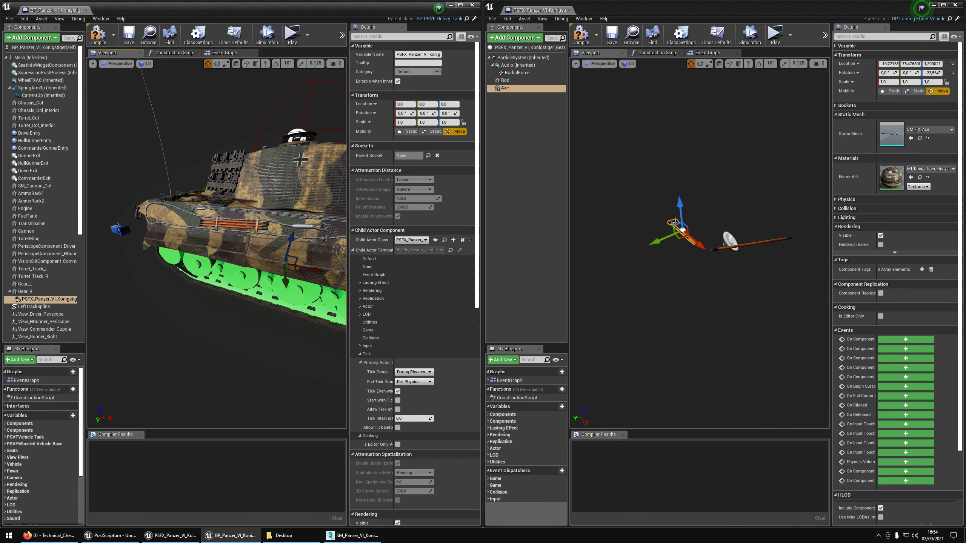
Raise the Axe component to a Z location of about 122 in the effect blueprint, compiling it during the adjustment
drag(685, 215, 671, 152)
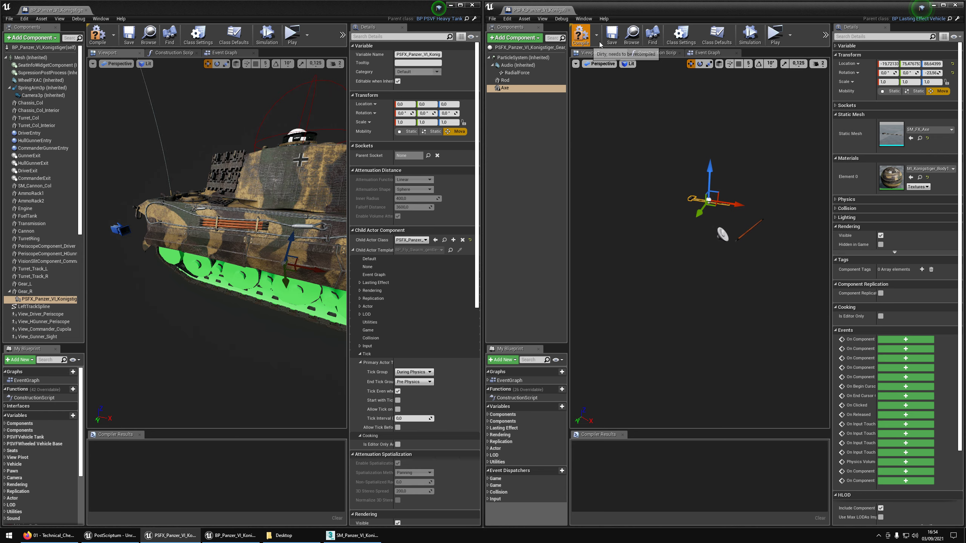
click(581, 34)
drag(710, 179, 711, 161)
right_drag(311, 207, 342, 213)
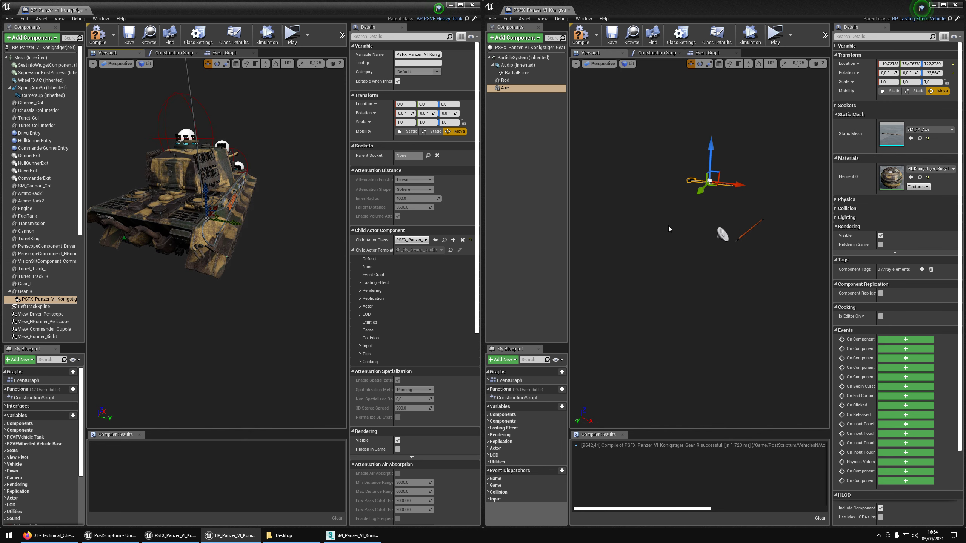
Move the Rod component along the X axis to an X location of about 185
right_drag(754, 236, 754, 236)
click(754, 230)
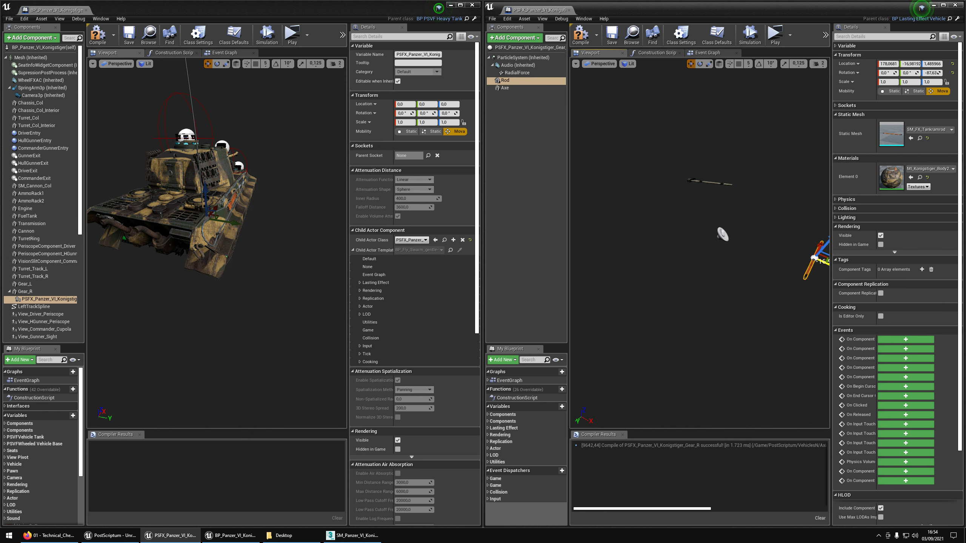
drag(818, 255, 791, 229)
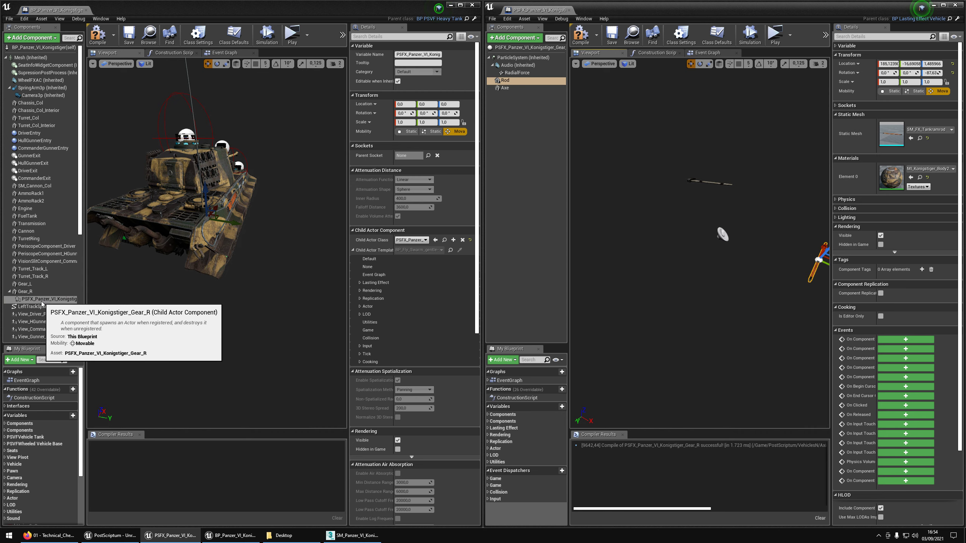
Select the effect's child actor under Gear_R and examine its placement on the tank against the effect blueprint's components
click(32, 291)
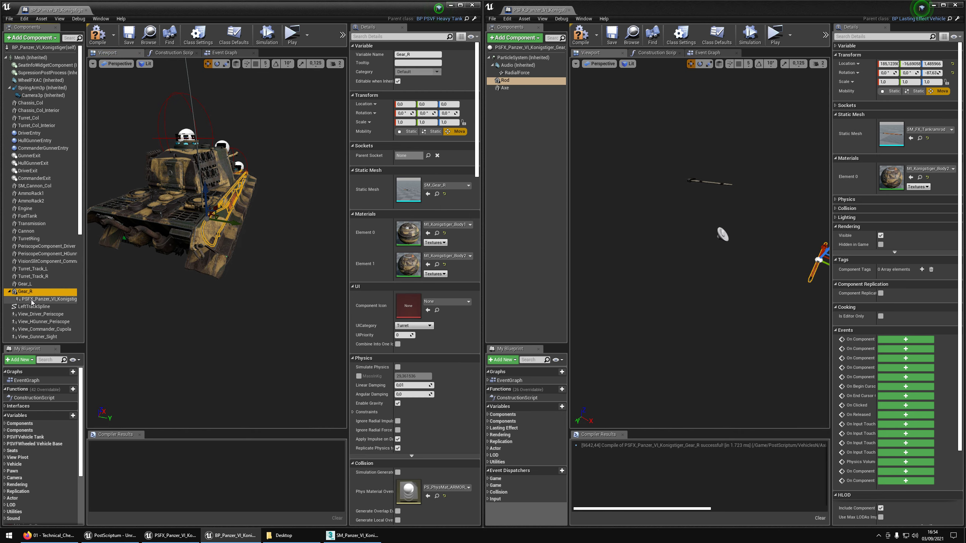
click(32, 299)
key(f)
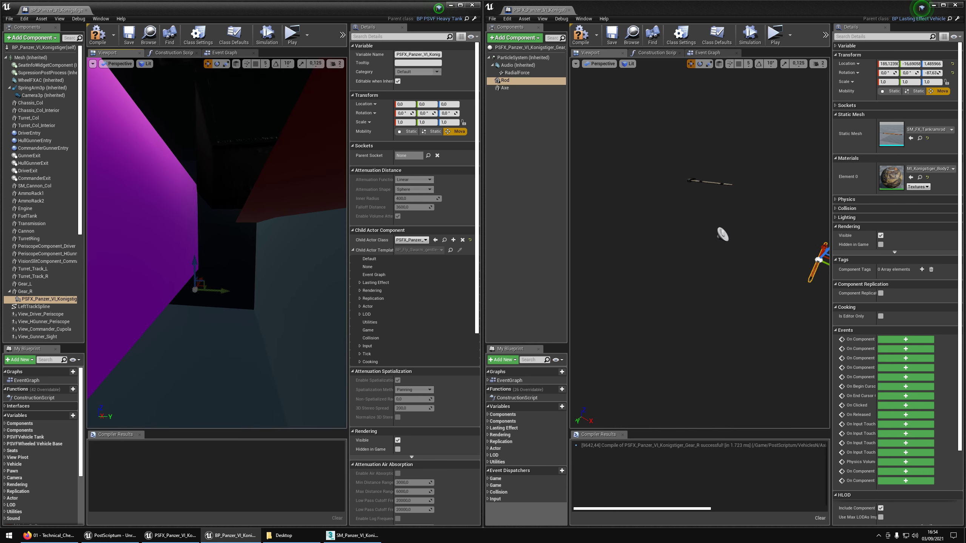
scroll(217, 244, down, 5)
right_drag(700, 244, 712, 243)
key(s)
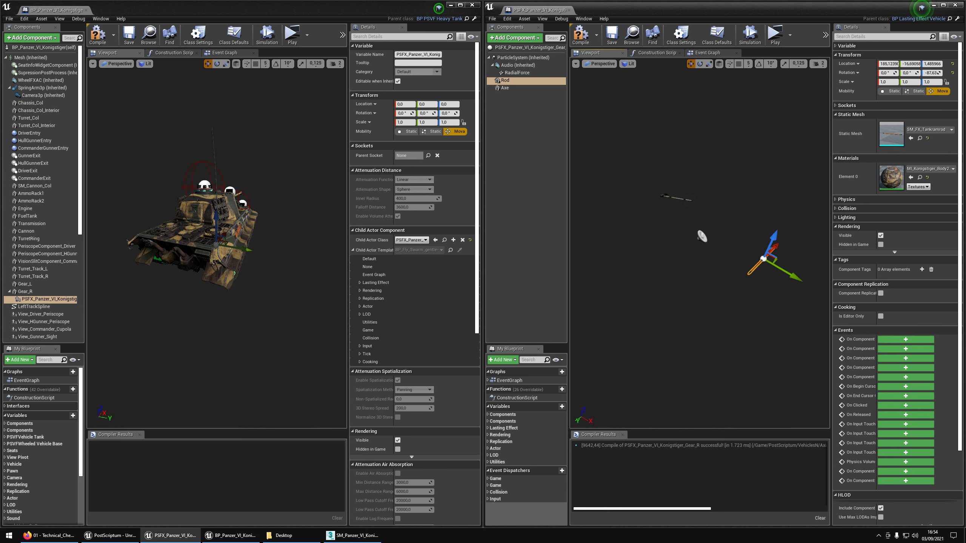
Move the Rod component to an X location of about 826 and Z location of about 410, compiling the tank blueprint to check it
drag(733, 272, 828, 328)
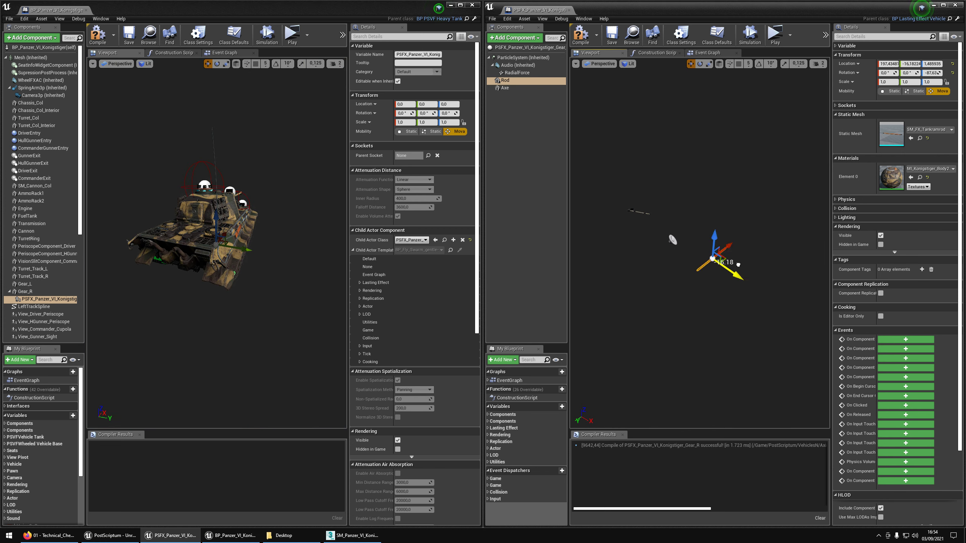
drag(738, 264, 817, 318)
click(98, 38)
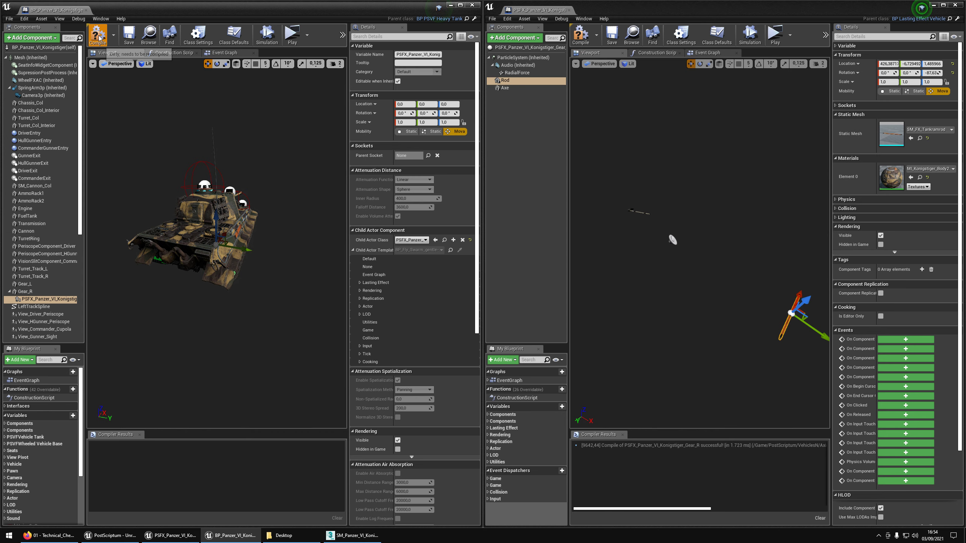
click(98, 37)
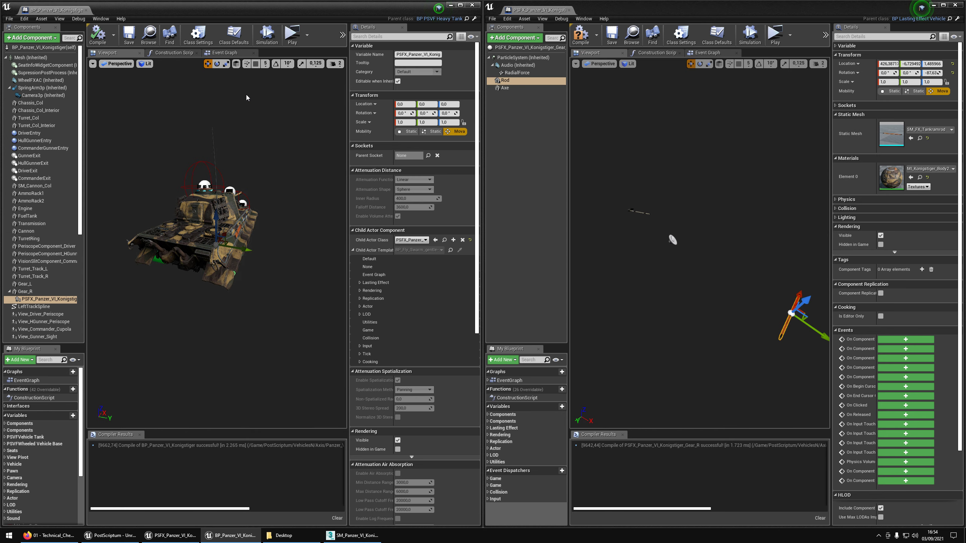
drag(798, 291, 799, 179)
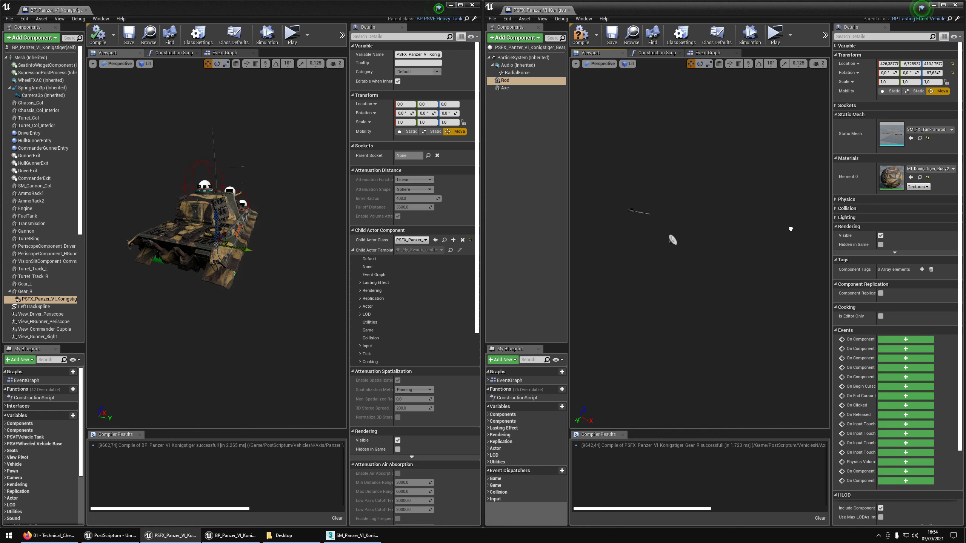
Rotate the Rod to about -183.6° around Z and move it to about X -100, Y 182, Z 196
key(f)
drag(694, 210, 676, 241)
alt+drag(262, 243, 178, 233)
scroll(247, 243, up, 8)
scroll(209, 230, down, 4)
drag(692, 244, 673, 285)
key(e)
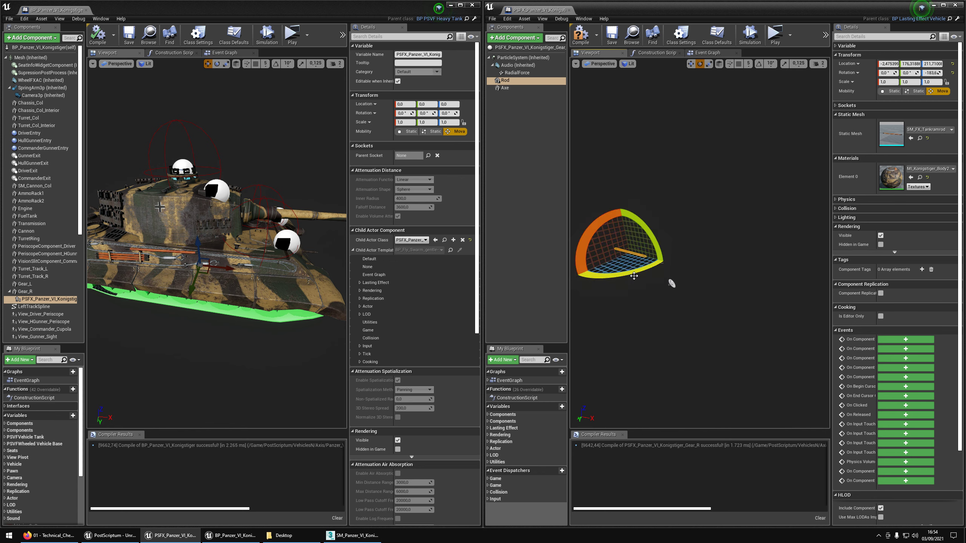
key(w)
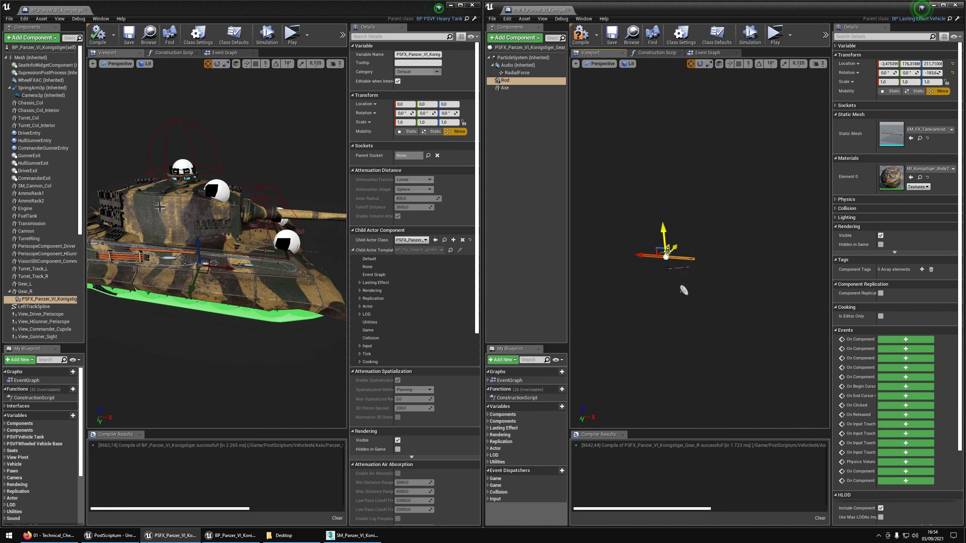
drag(658, 245, 622, 251)
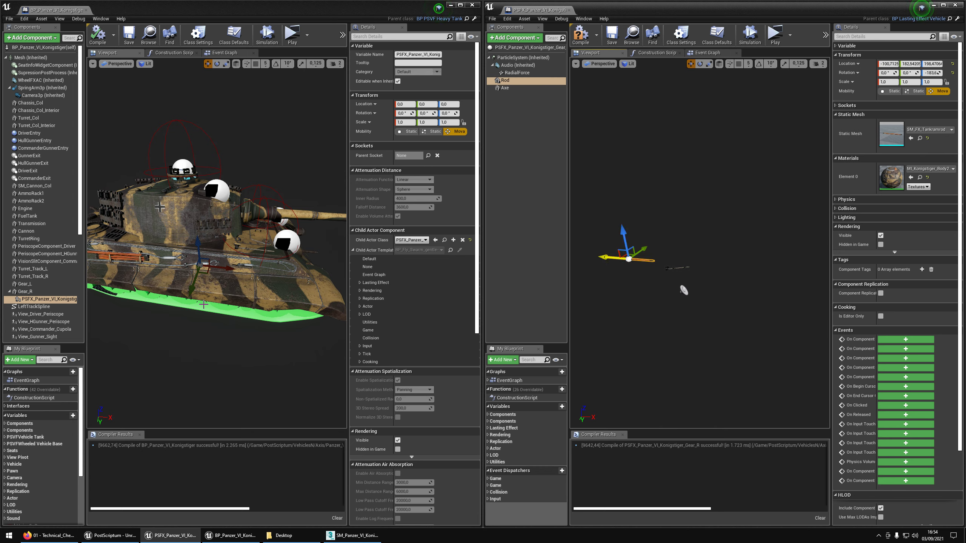
Align the Rod with the rods on the tank's side at about X -139, Y 156, Z 168
key(f)
right_drag(236, 266, 300, 272)
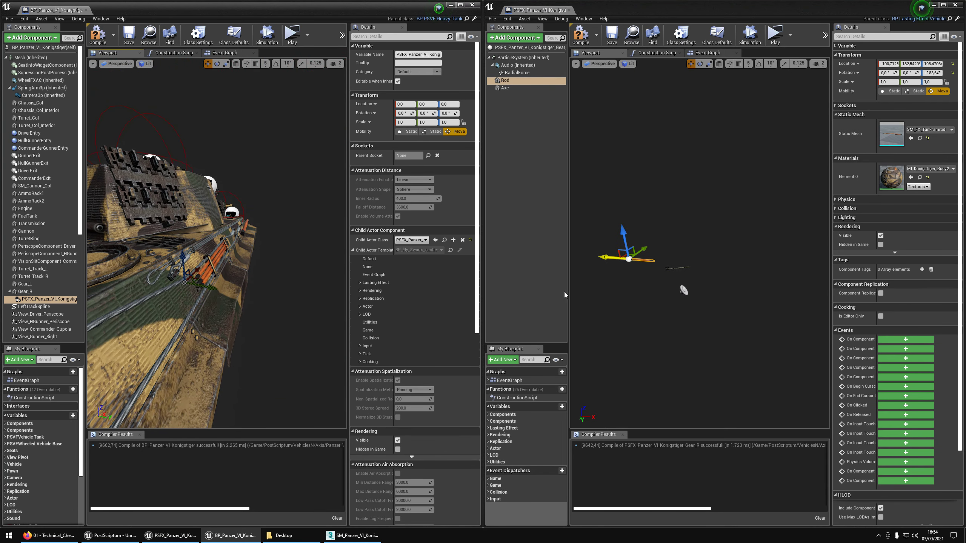
right_drag(662, 289, 628, 281)
drag(645, 243, 618, 271)
key(f)
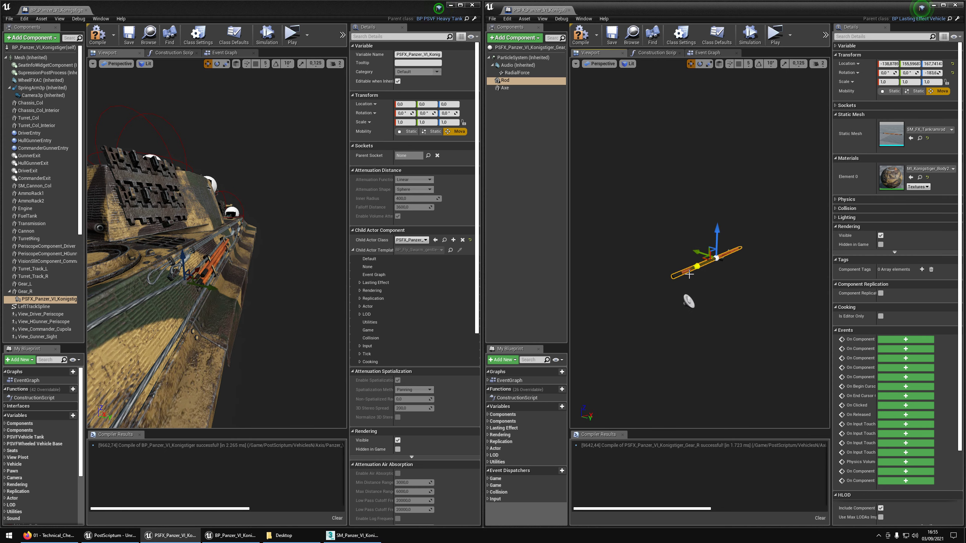
Duplicate the Rod component, keep the copy's default name and move the copy down beside the original
click(511, 83)
key(ctrl+w)
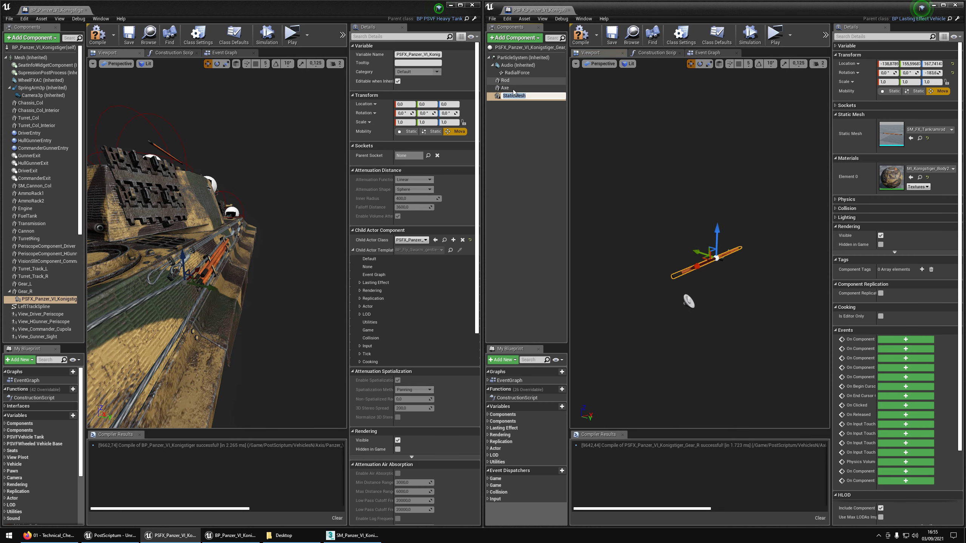
key(Return)
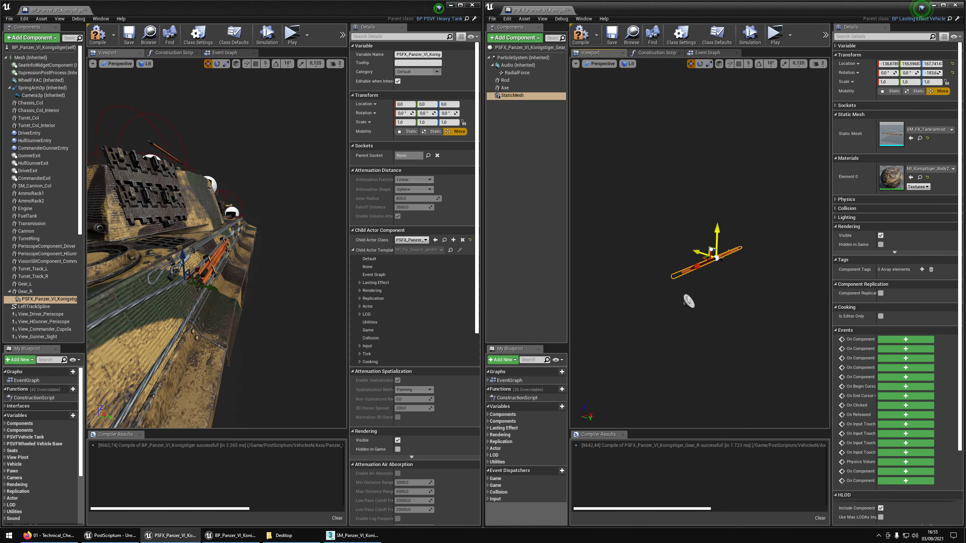
mouse_move(711, 249)
mouse_down()
mouse_move(696, 248)
mouse_move(711, 264)
mouse_move(715, 258)
mouse_up()
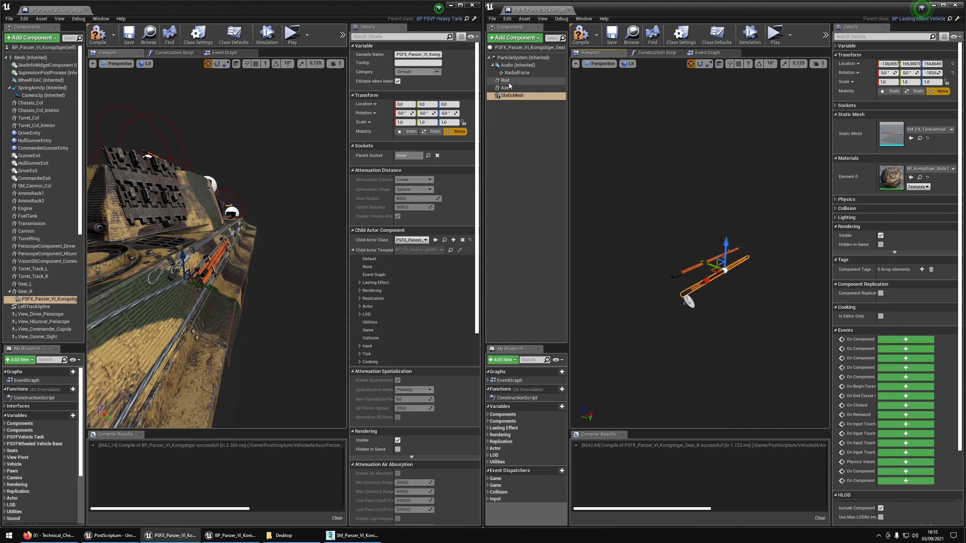
Copy the Rod's location onto its StaticMesh duplicate, offsetting the duplicate to about X -139, Y 159, Z 162
click(505, 80)
right_click(849, 64)
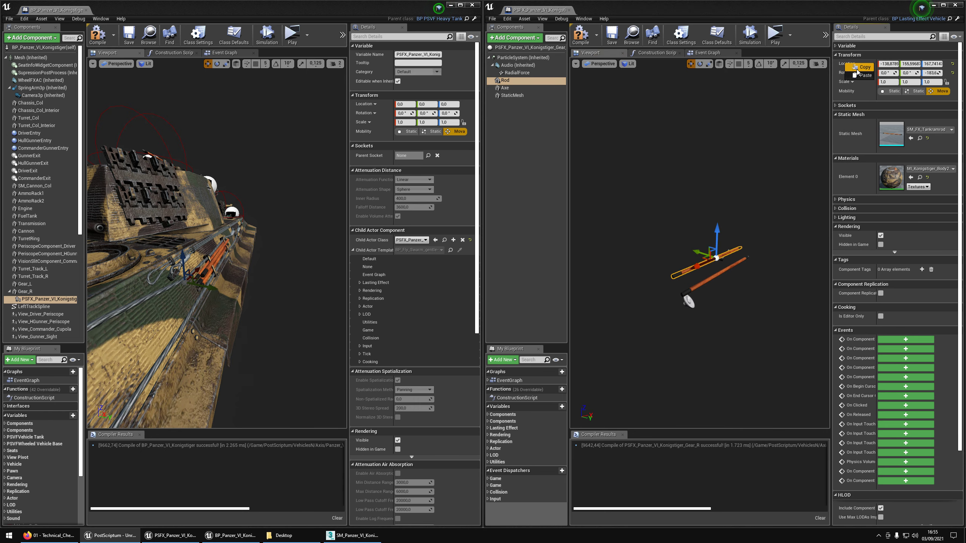
click(864, 67)
click(511, 95)
right_click(848, 63)
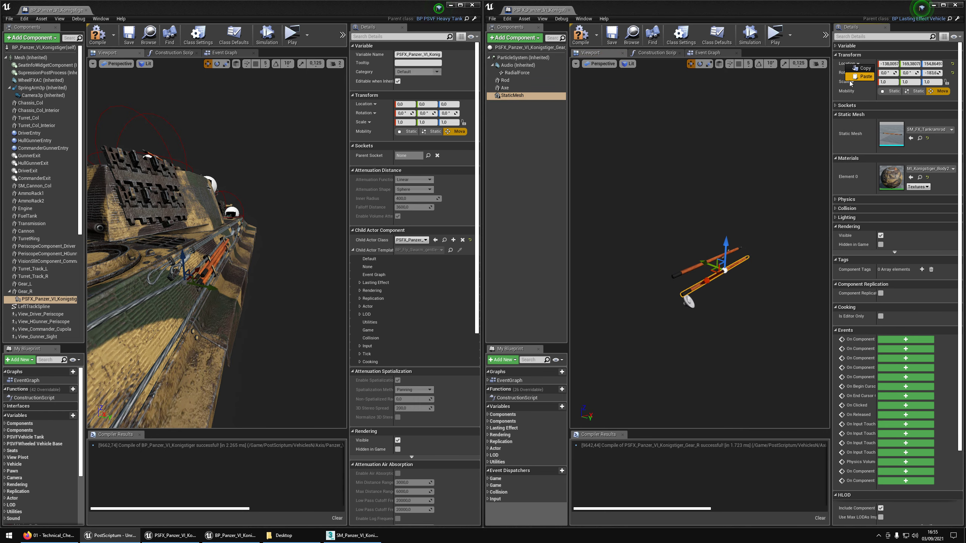
click(863, 76)
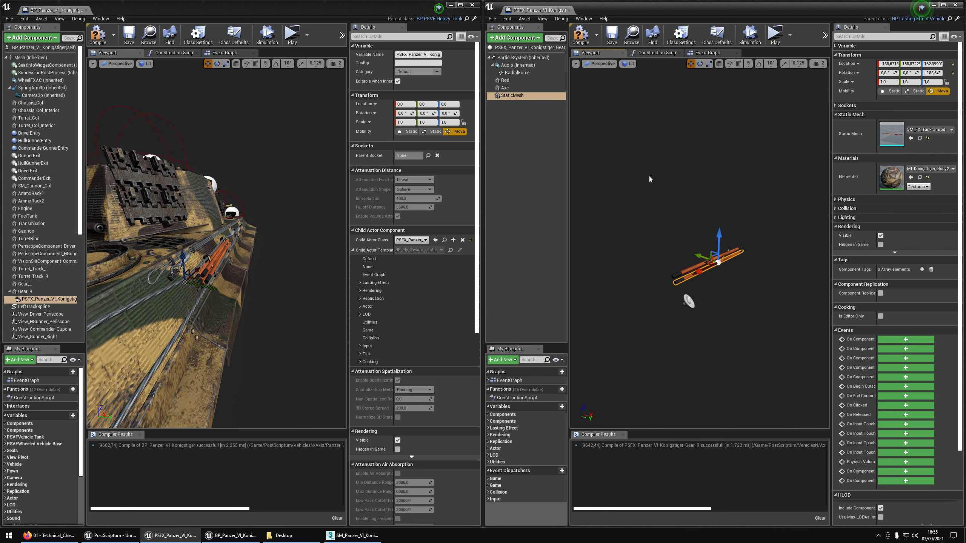
Duplicate StaticMesh as a third rod and offset it to about X -139, Y 161, Z 157
right_click(514, 96)
click(523, 123)
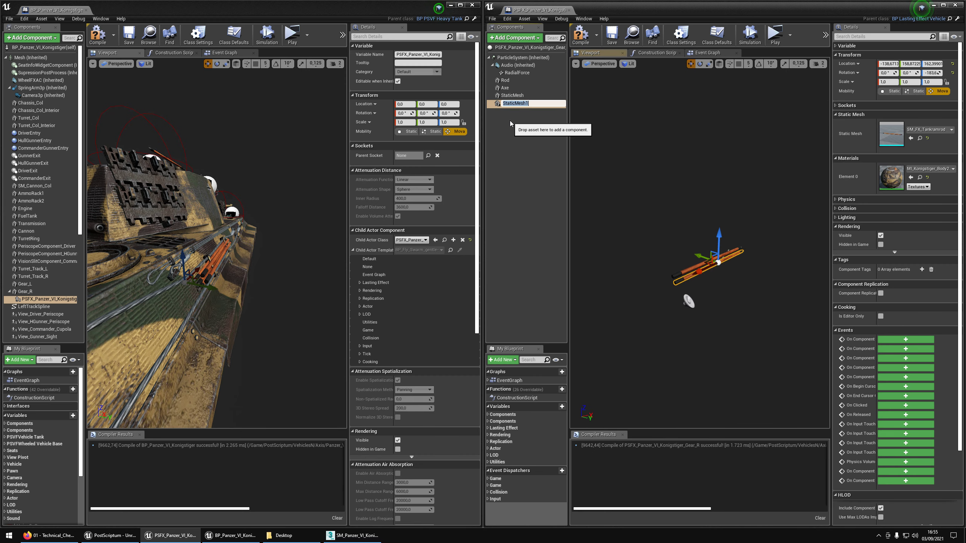
right_click(849, 64)
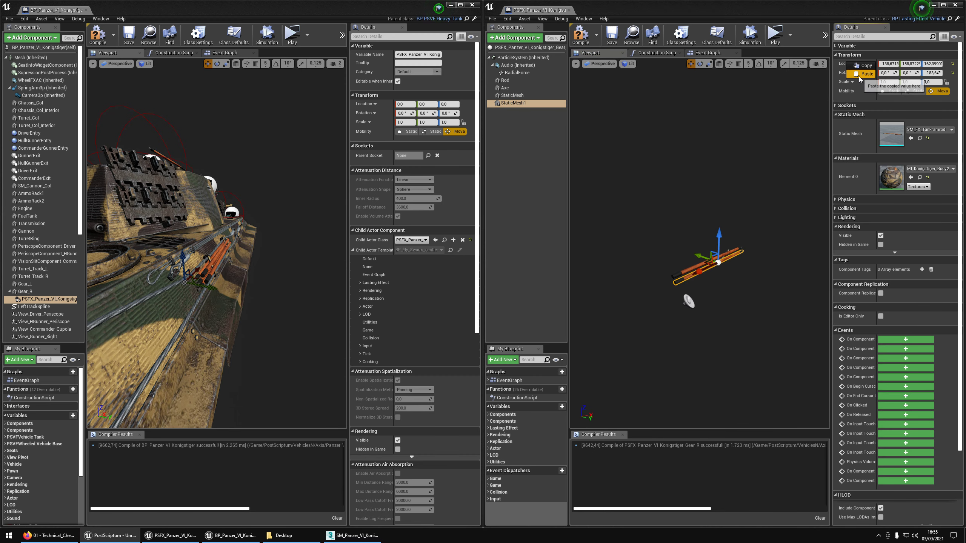
click(862, 77)
drag(715, 251, 713, 257)
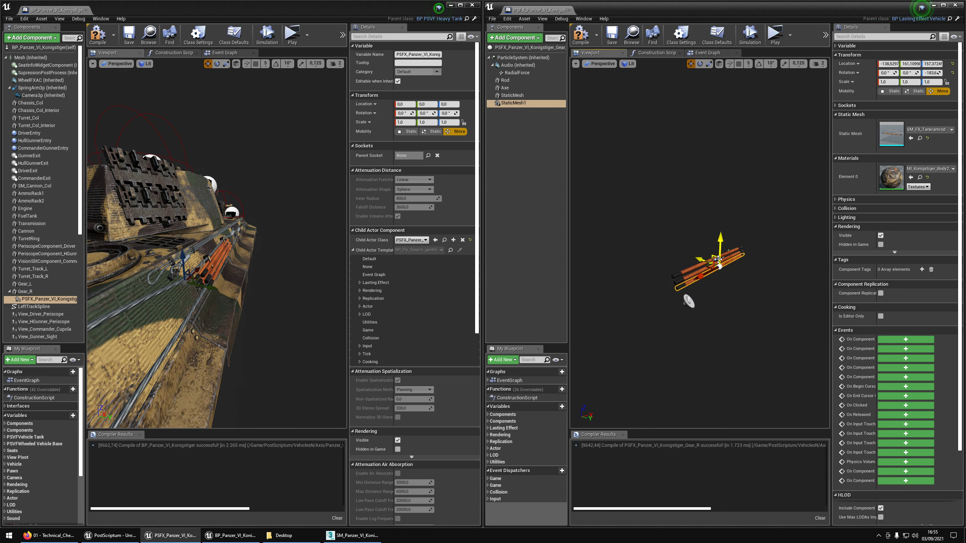
Paste the Rod's location onto the Axe component and reset the Axe's rotation to its default
right_drag(732, 256, 693, 234)
click(692, 226)
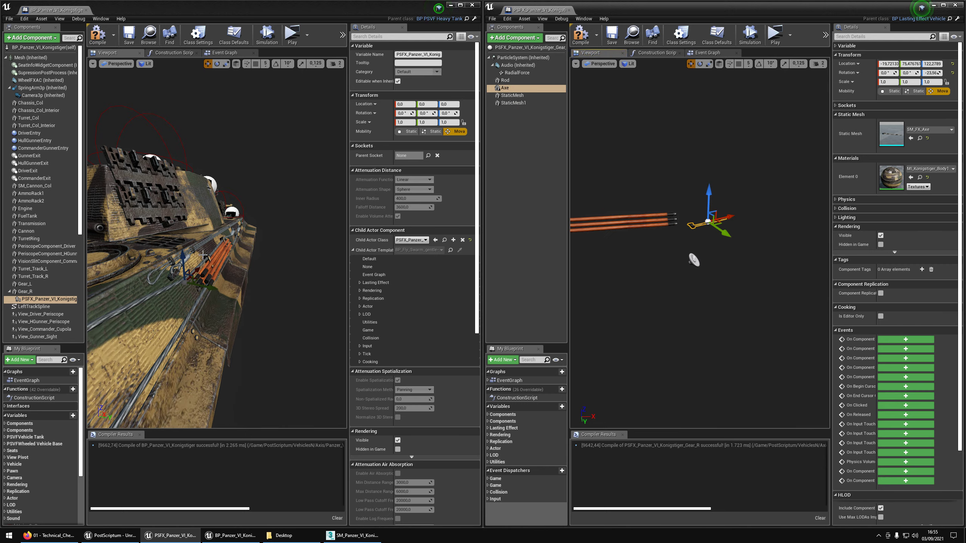
right_drag(200, 252, 133, 237)
right_click(846, 66)
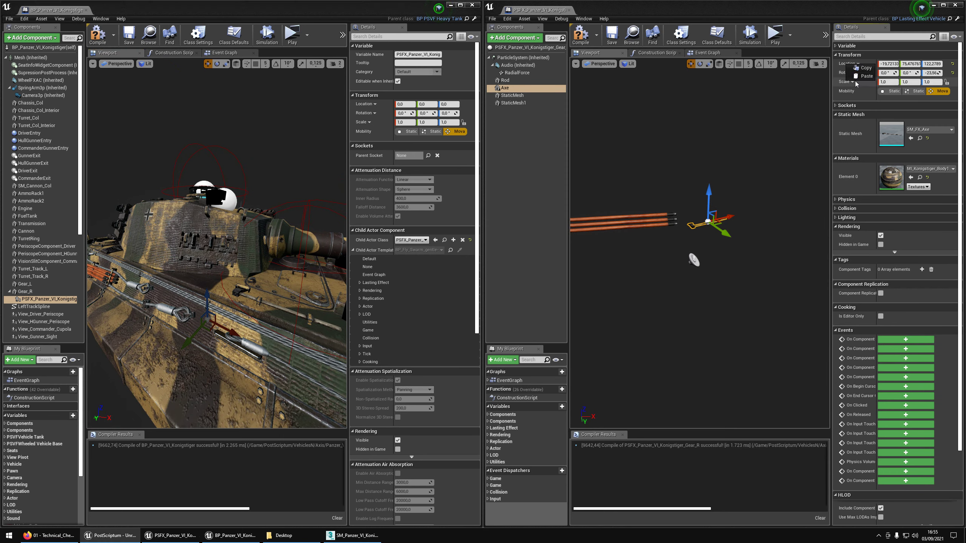
click(858, 83)
click(953, 72)
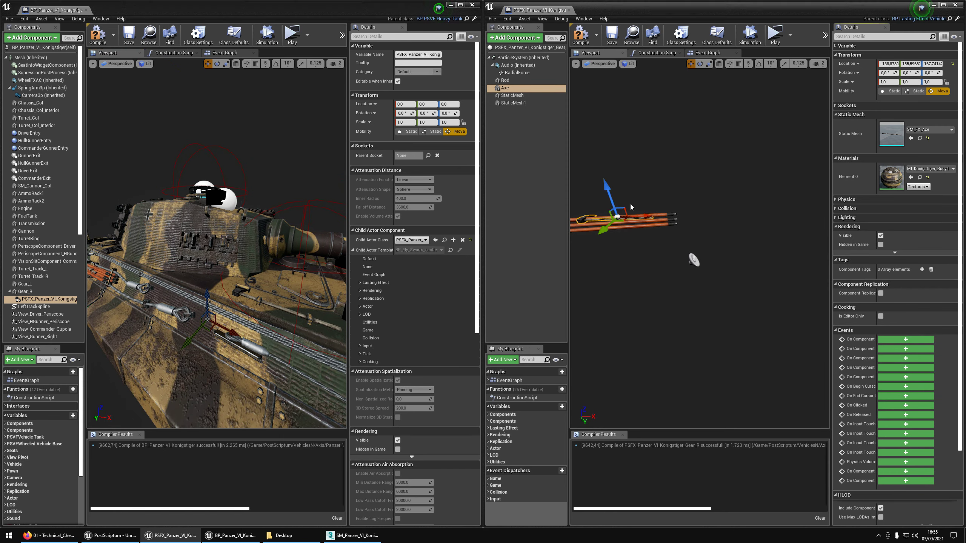
Move the Axe component to about X 158, Y 110, Z 187
key(s)
right_drag(606, 172, 576, 184)
drag(678, 205, 827, 224)
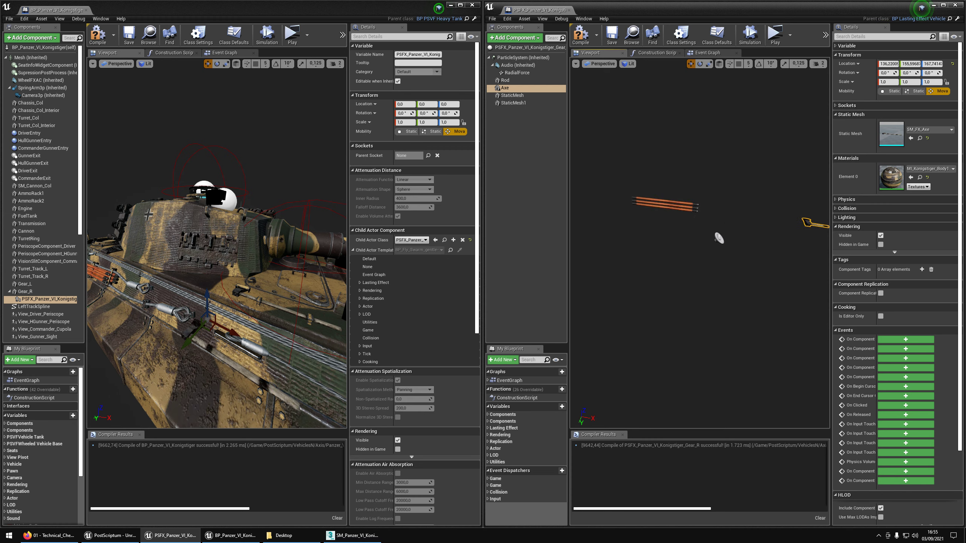
key(f)
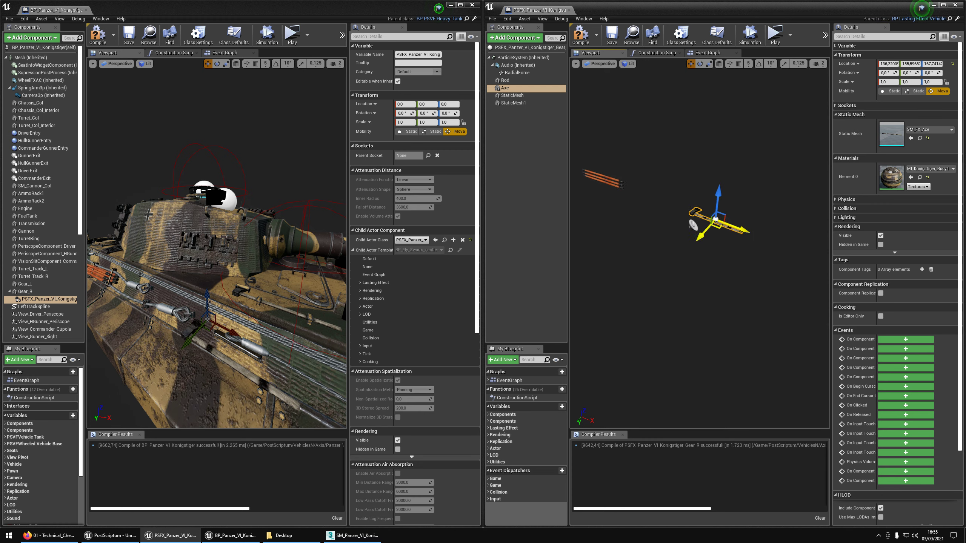
drag(718, 223, 756, 171)
drag(740, 212, 631, 221)
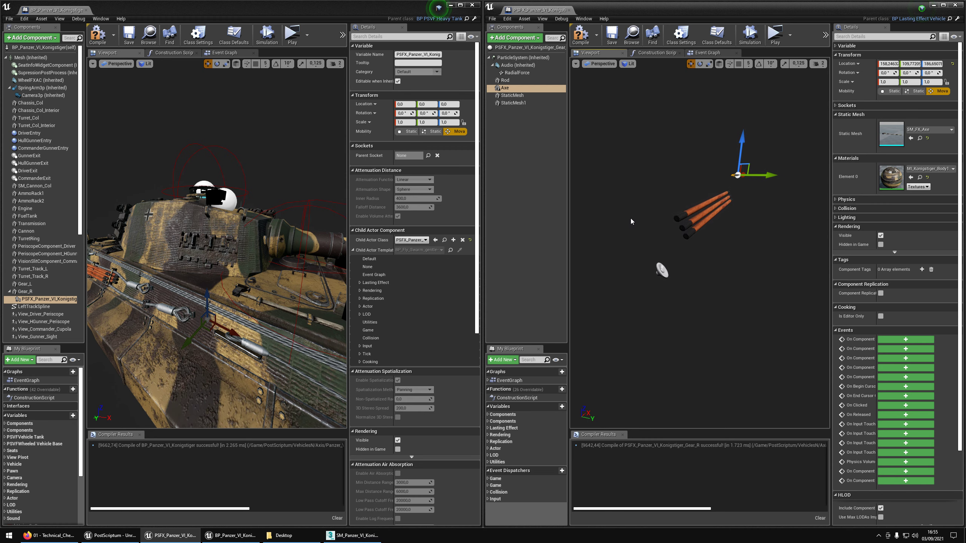
Add references to the two duplicated rod components, StaticMesh and StaticMesh1, to the effect blueprint's maximized event graph
click(692, 229)
ctrl+click(694, 231)
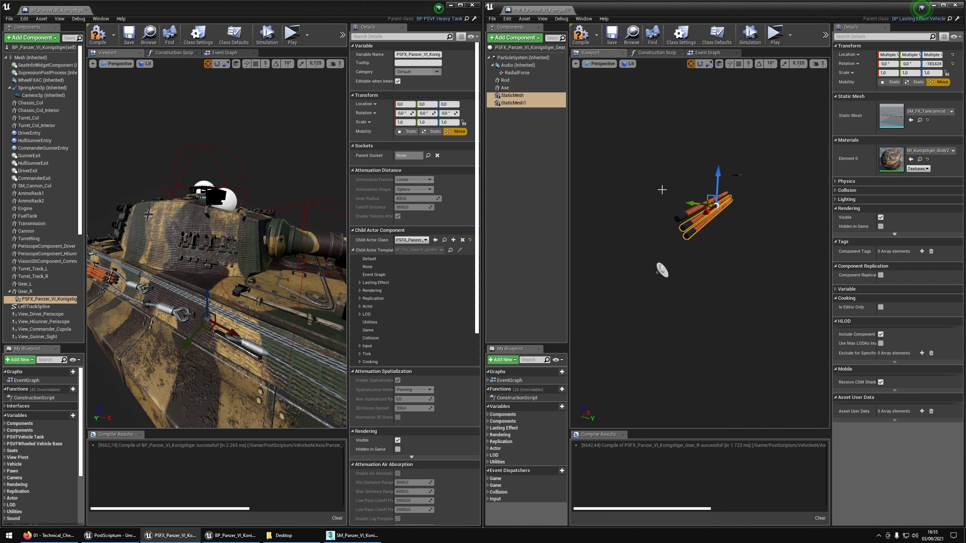
click(707, 54)
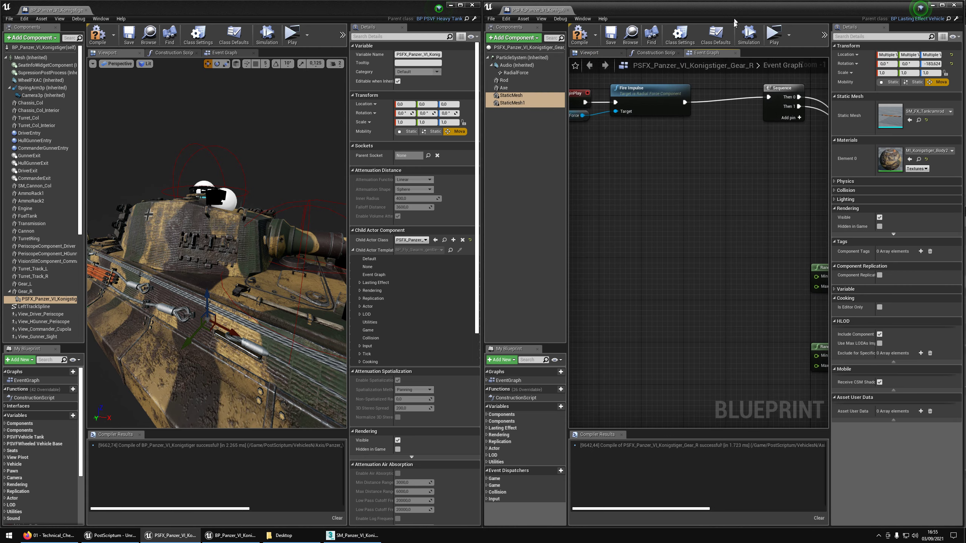
key(super+Up)
drag(27, 90, 291, 268)
click(409, 207)
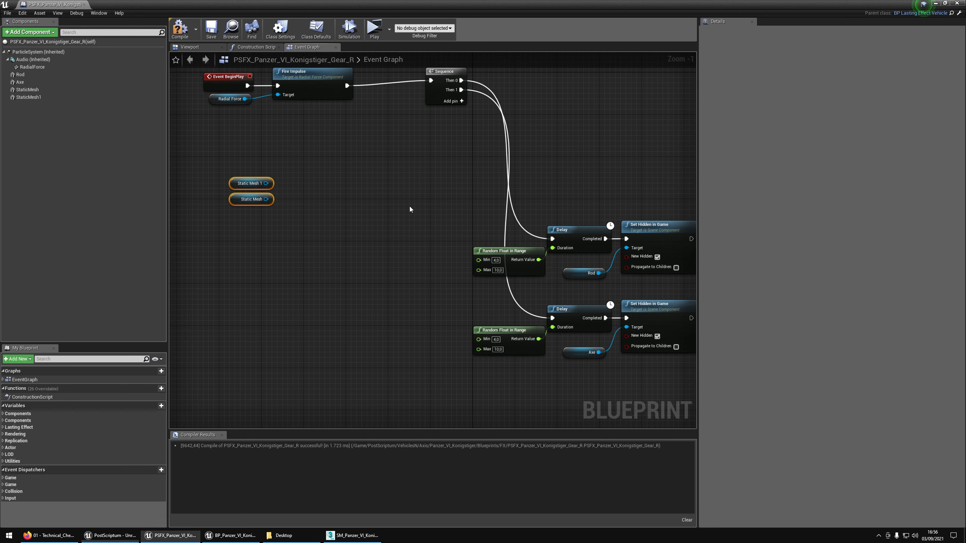
Paste two copies of the Axe's Random Float in Range, Delay and Set Hidden in Game node group below the original
right_drag(409, 207, 344, 227)
drag(344, 226, 581, 409)
drag(564, 324, 591, 187)
drag(646, 173, 437, 253)
key(ctrl+c)
drag(471, 287, 513, 305)
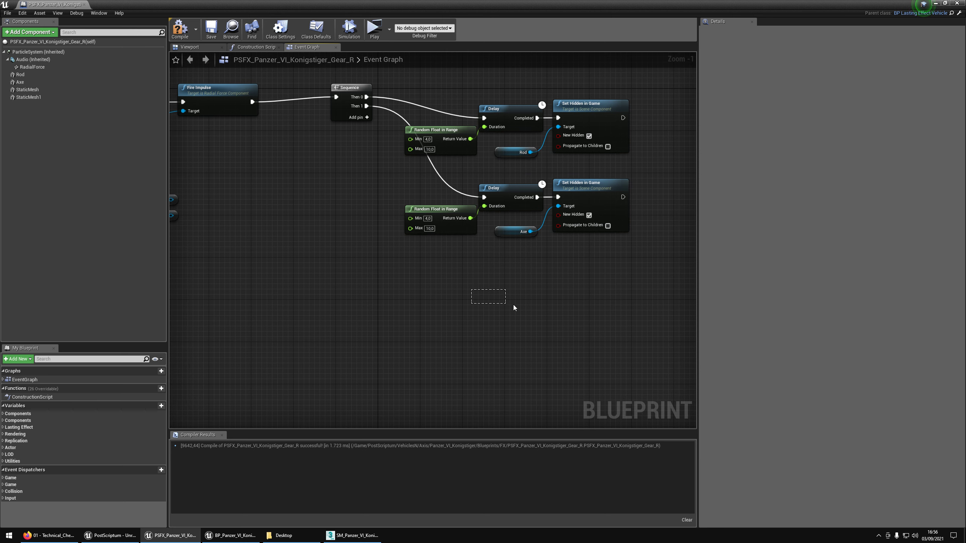
key(ctrl+v)
drag(577, 271, 593, 261)
click(528, 372)
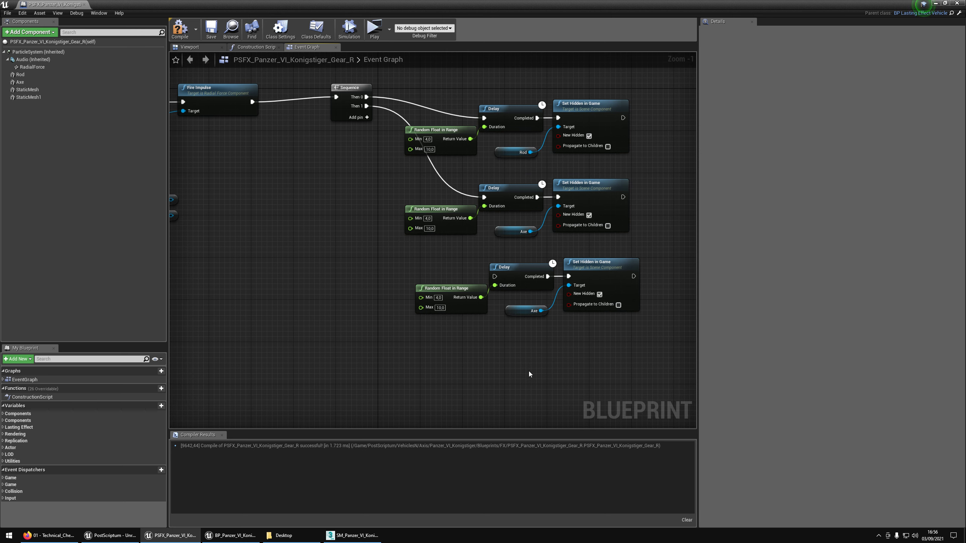
key(ctrl+v)
drag(621, 360, 584, 344)
Replace the Axe references in the copied groups, wiring Static Mesh 1 to the upper Set Hidden in Game target and Static Mesh to the lower
click(525, 311)
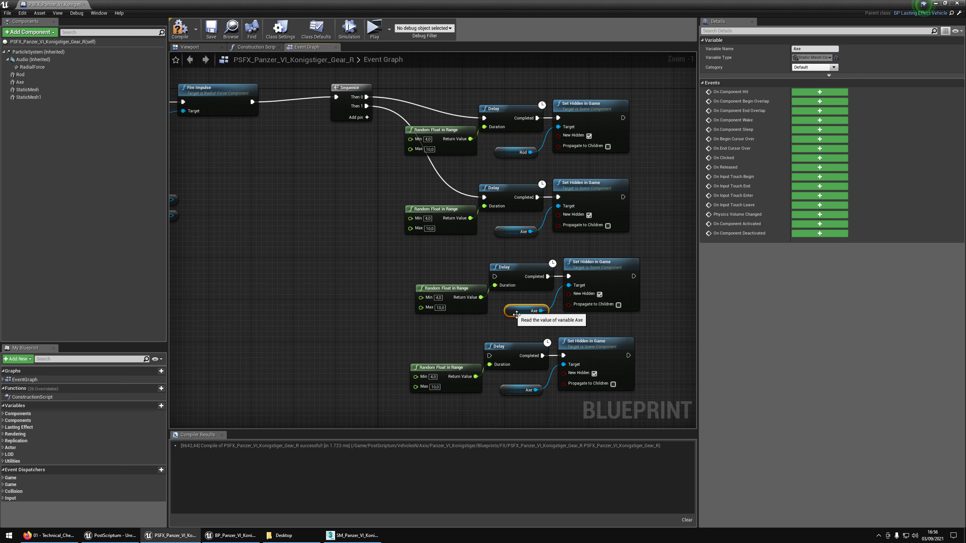
key(Delete)
click(519, 390)
key(Delete)
right_drag(373, 309, 415, 274)
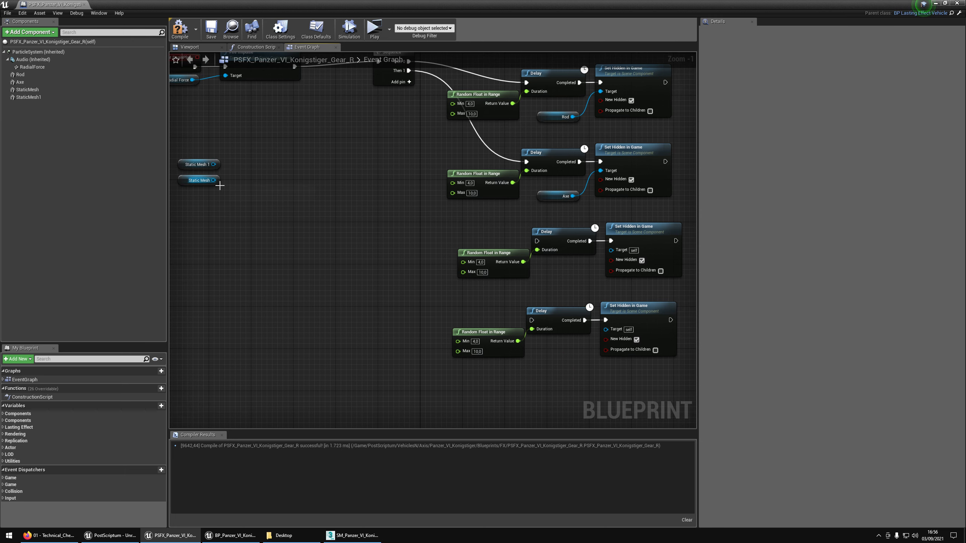
drag(214, 180, 619, 252)
right_drag(381, 115, 375, 160)
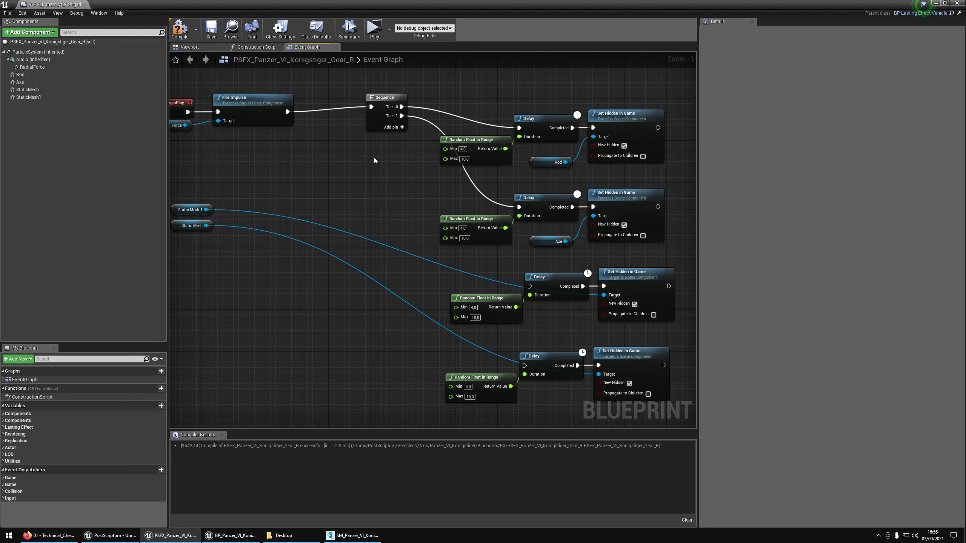
Add Then 2 and Then 3 outputs to the Sequence, connect them to the copied Delay nodes and save the blueprint
click(402, 136)
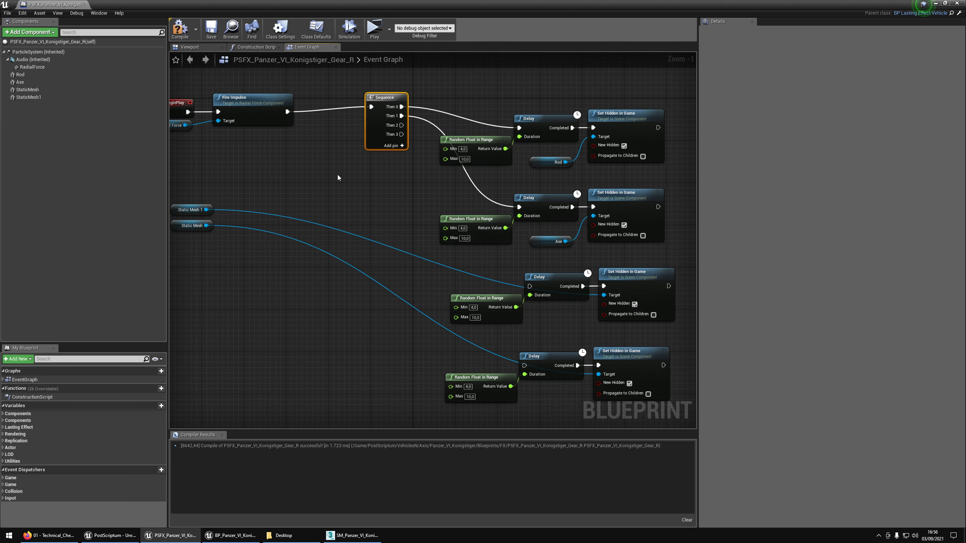
drag(402, 126, 530, 287)
drag(524, 366, 402, 134)
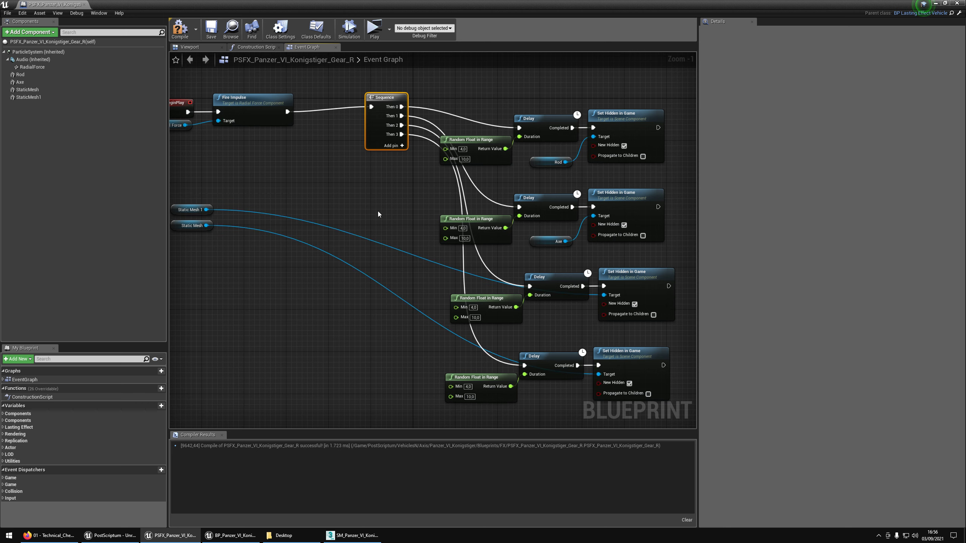
click(212, 31)
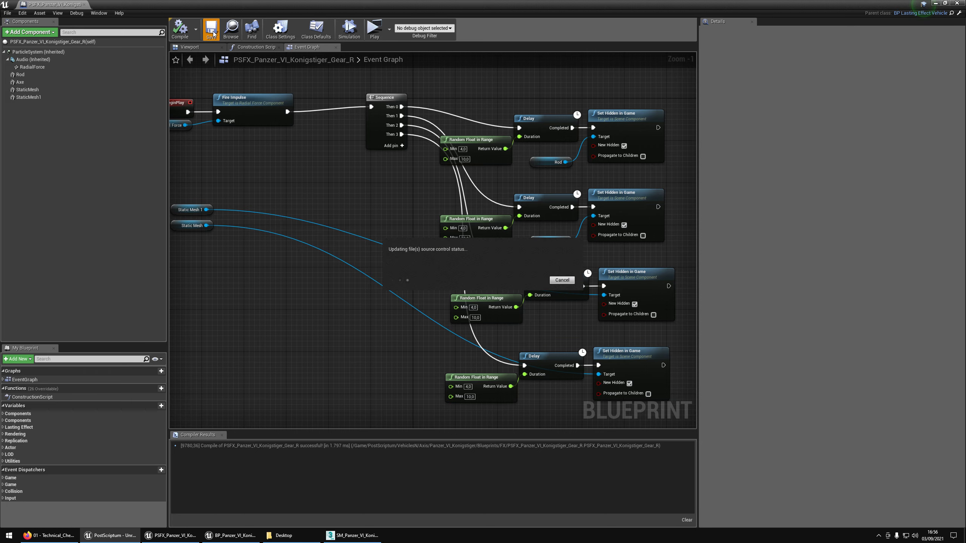
Close the Gear_R effect blueprint and the tank blueprint, and open the Panzer_VI_Konigstiger Projectiles folder in the content browser
middle_click(24, 3)
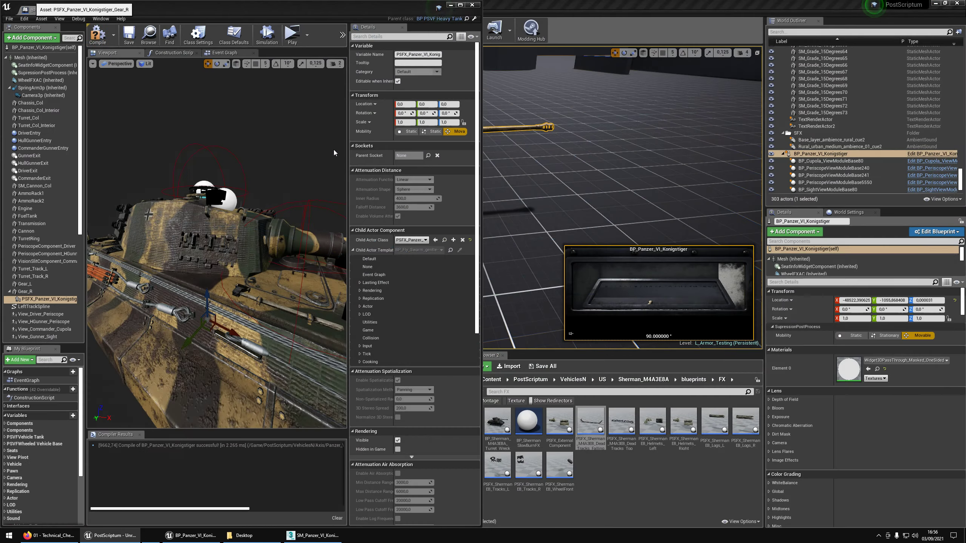
click(472, 4)
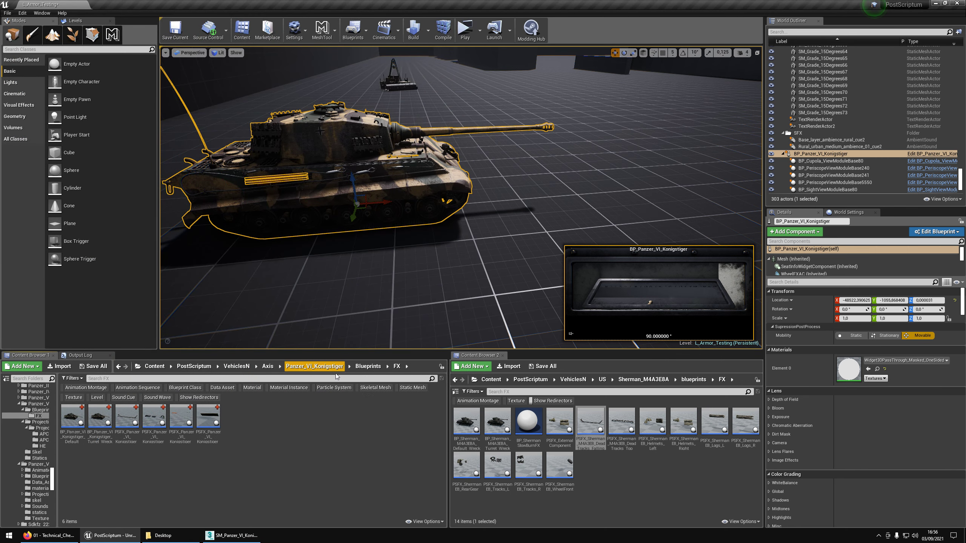
click(369, 367)
click(314, 366)
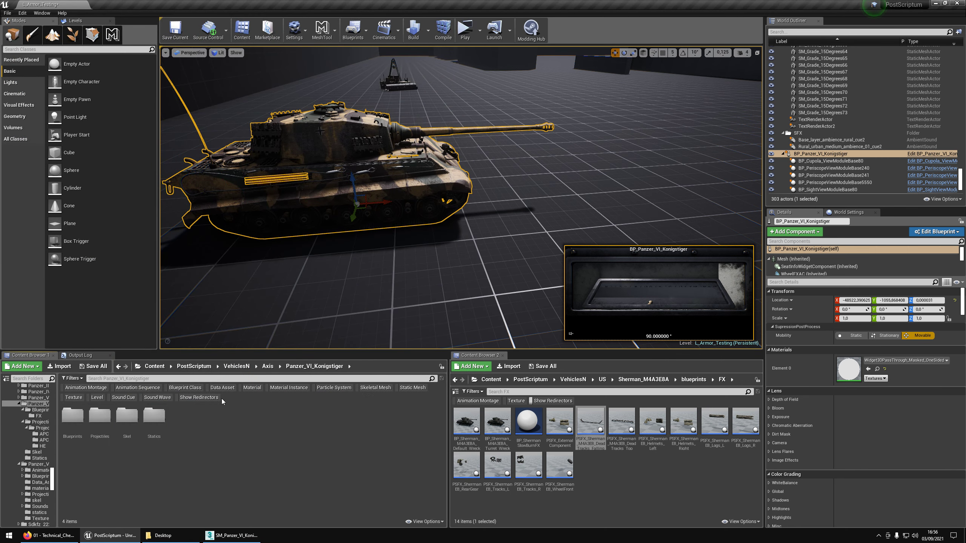
double_click(100, 418)
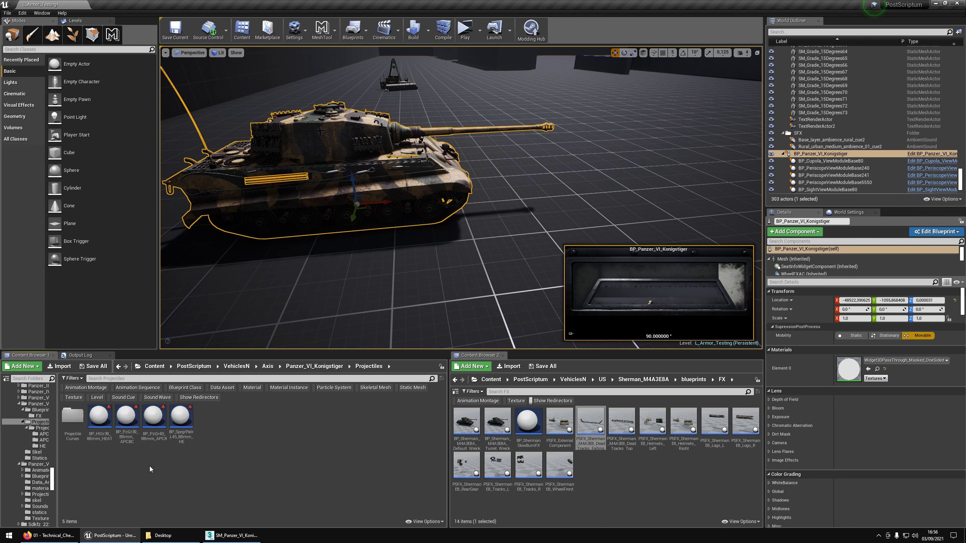
Copy the reference of the BP_PzGr40_88mm_APCR projectile blueprint, leaving the folder's search empty
right_click(162, 429)
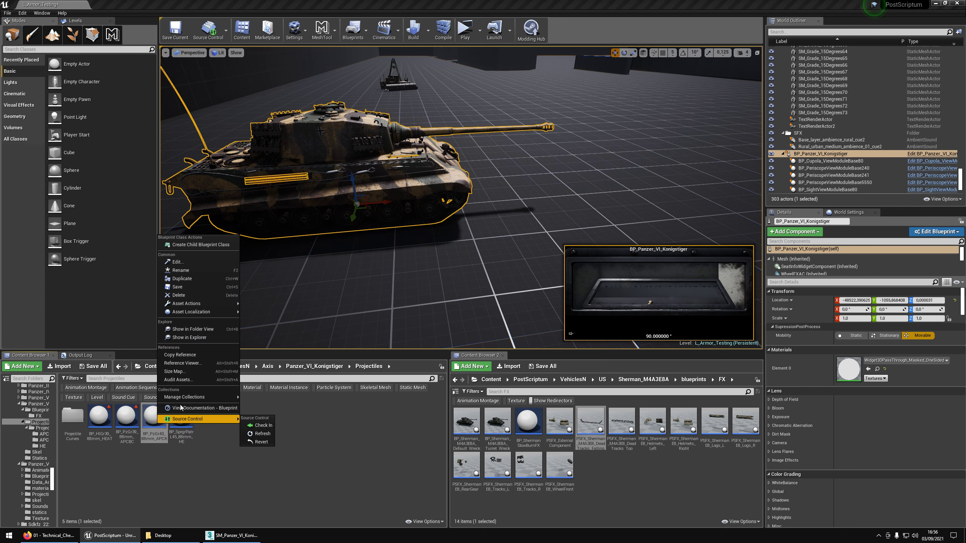
click(194, 354)
key(ctrl+v)
key(ctrl+a)
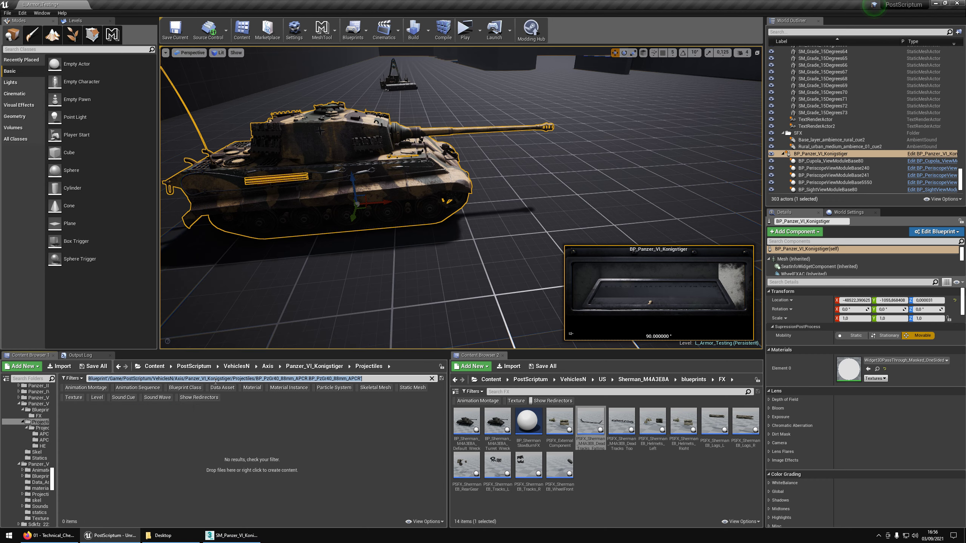
key(BackSpace)
click(237, 427)
Launch the armor testing level as a game preview and maximize the preview window
right_drag(365, 267, 301, 251)
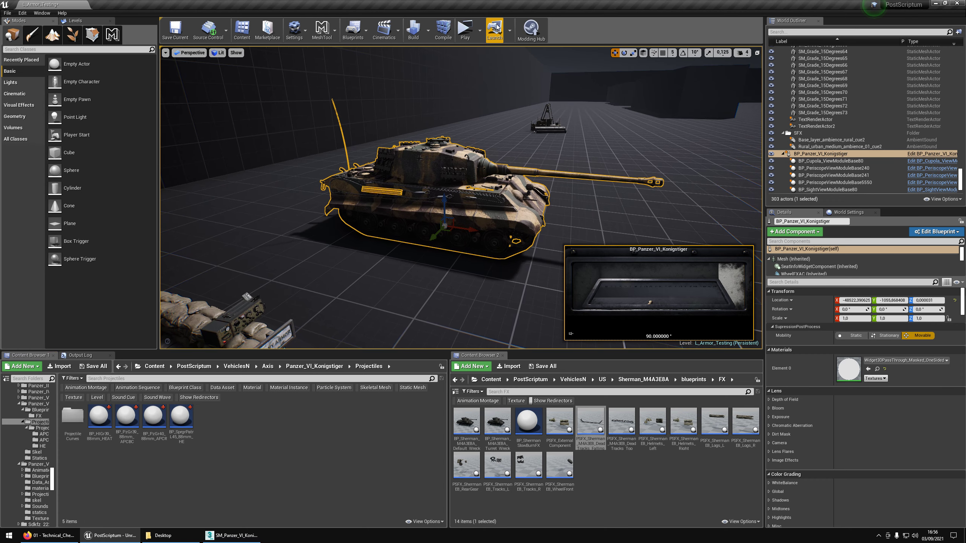
click(483, 31)
click(502, 69)
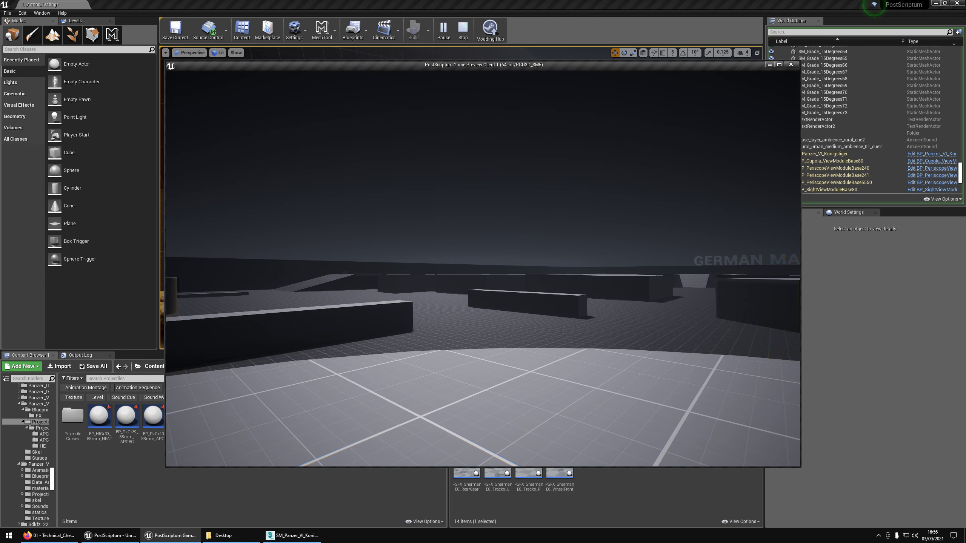
click(778, 65)
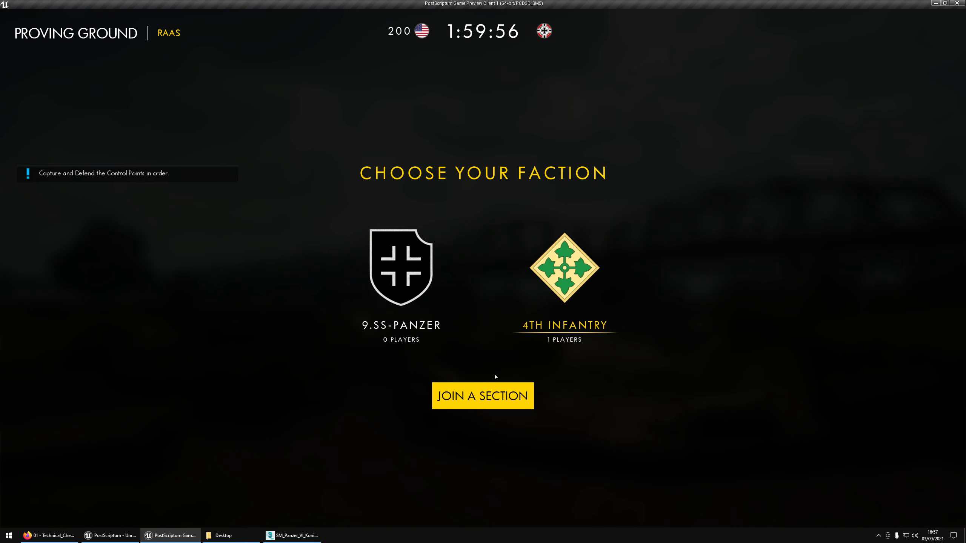
Join a section of the 4th Infantry and spawn at the A2-2-1 spawn point
click(493, 392)
click(393, 268)
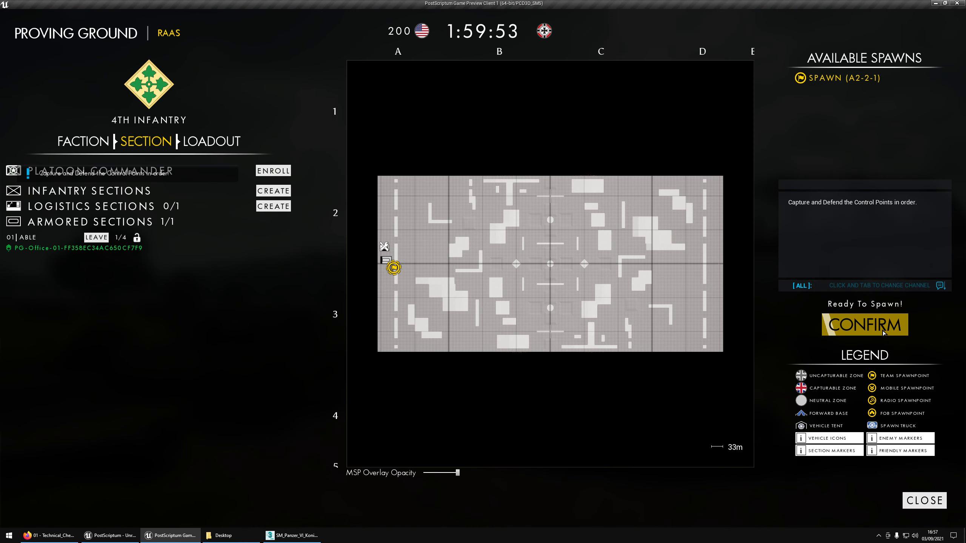
click(864, 325)
Run to a spot facing the Konigstiger, equip the M1911A1 pistol, fire a shot and reload
key(shift+w)
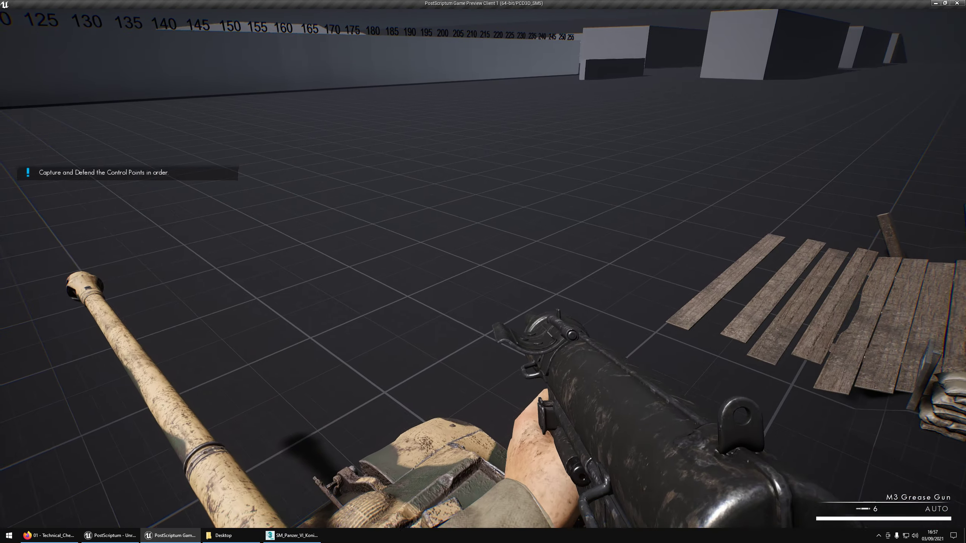
key(2)
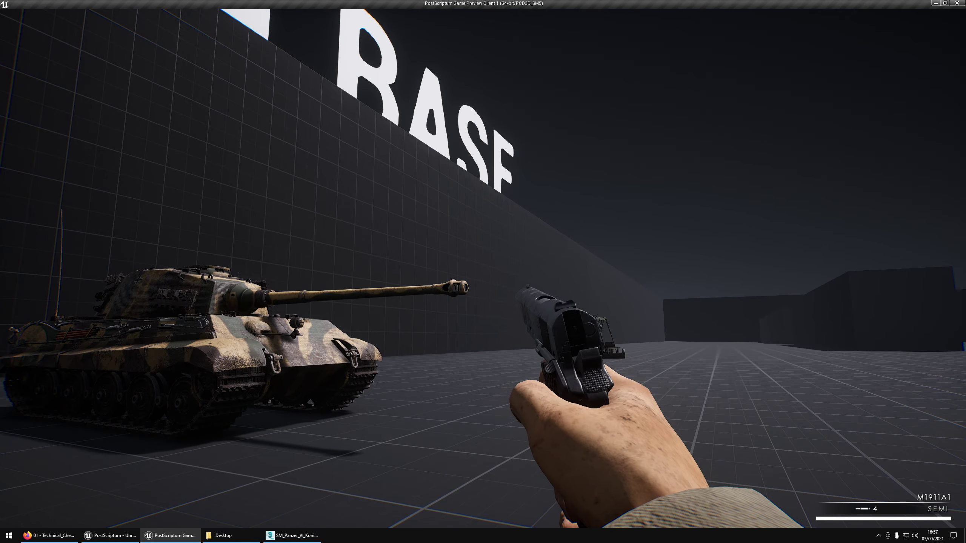
click(483, 269)
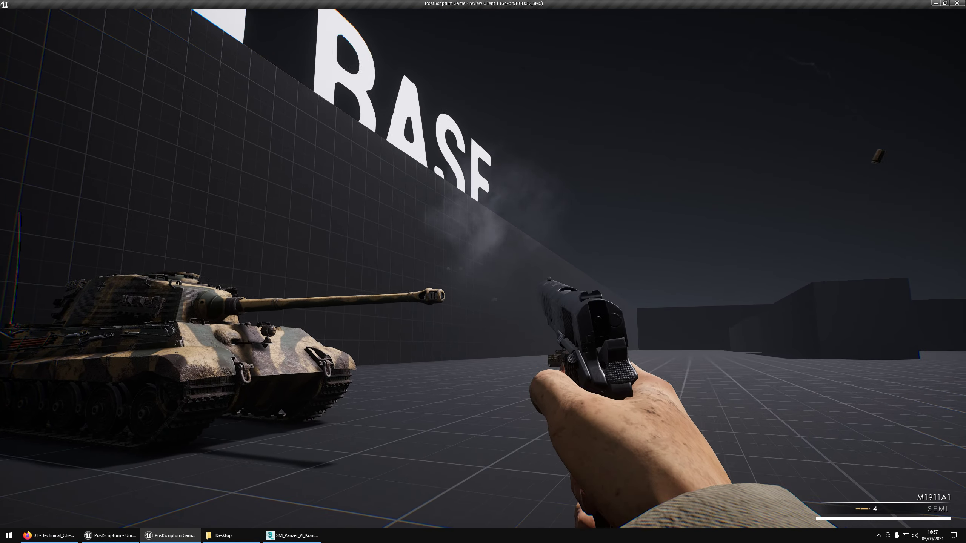
key(r)
Switch to the 02 - QA_Checklist document in the browser and paste the BP_PzGr40_88mm_APCR reference above the Exterior Sanity Check section
key(alt+Tab)
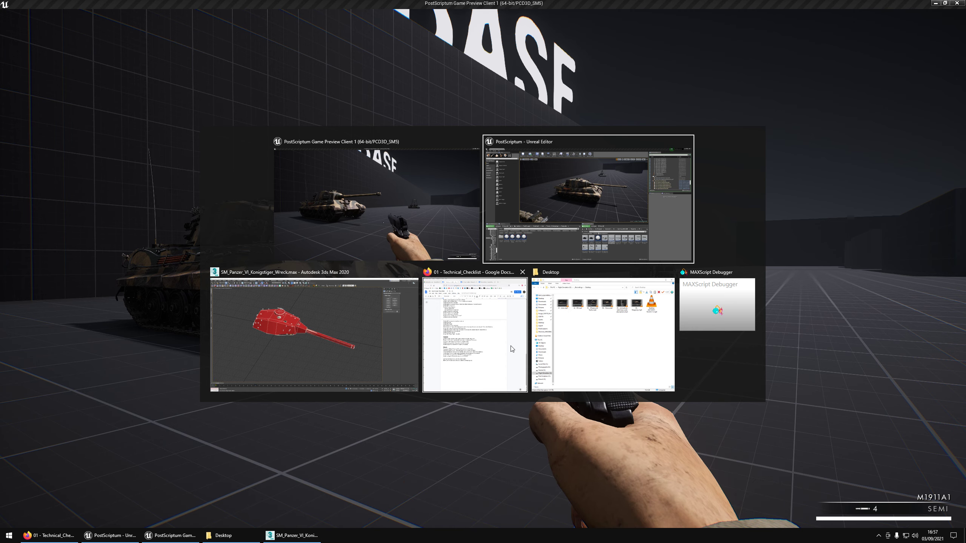
click(514, 347)
click(684, 19)
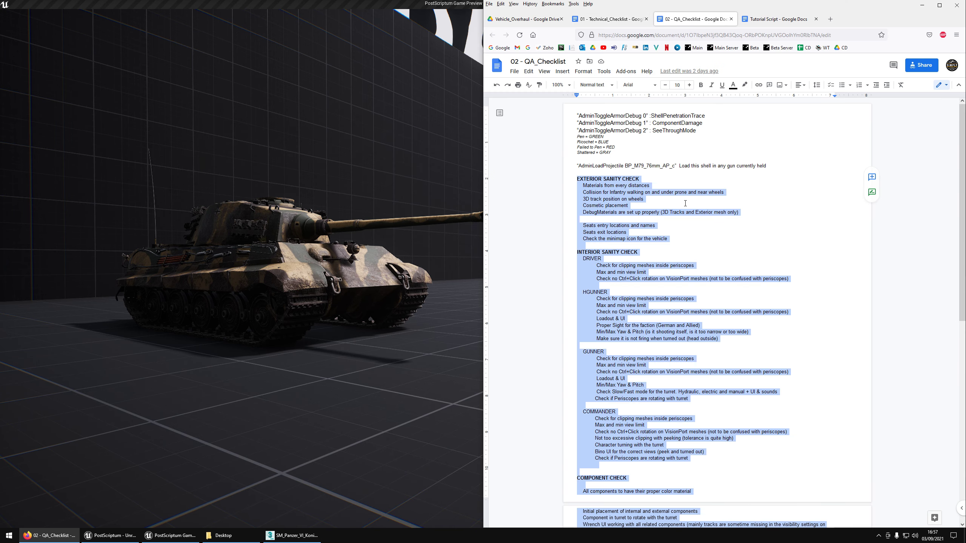
click(622, 173)
text(Blueprint'/Game/PostScriptum/VehiclesN/Axis/Panzer_VI_Konigstiger/Projectiles/BP_PzGr40_88mm_APCR.BP_PzGr40_88mm_APCR')
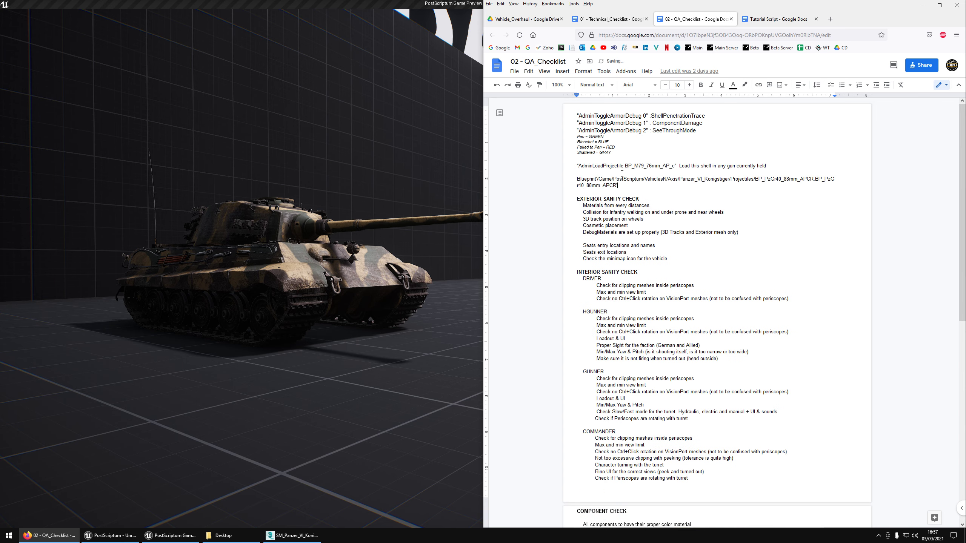
Copy the AdminLoadProjectile command onto the line above the pasted reference and remove the reference's Blueprint prefix
drag(582, 169, 624, 170)
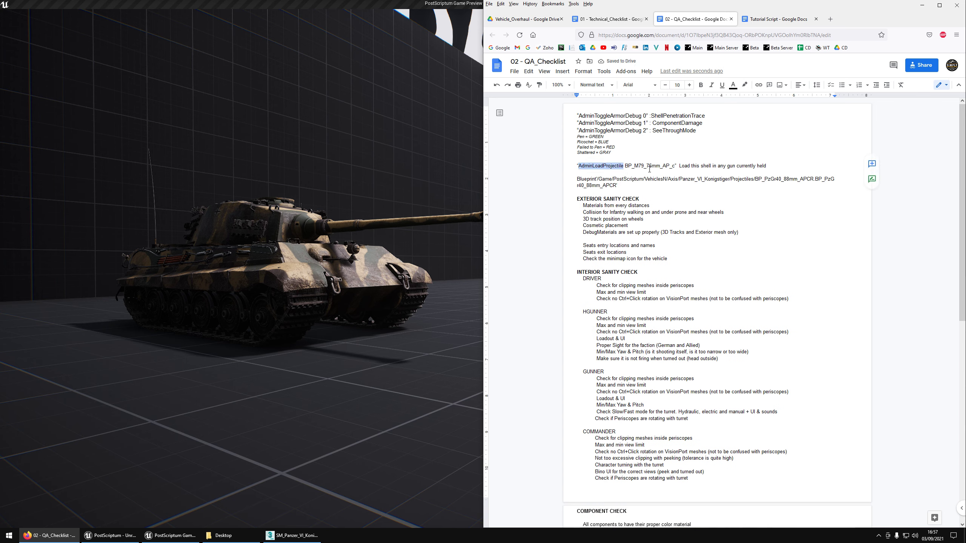
key(ctrl+c)
click(606, 174)
key(ctrl+v)
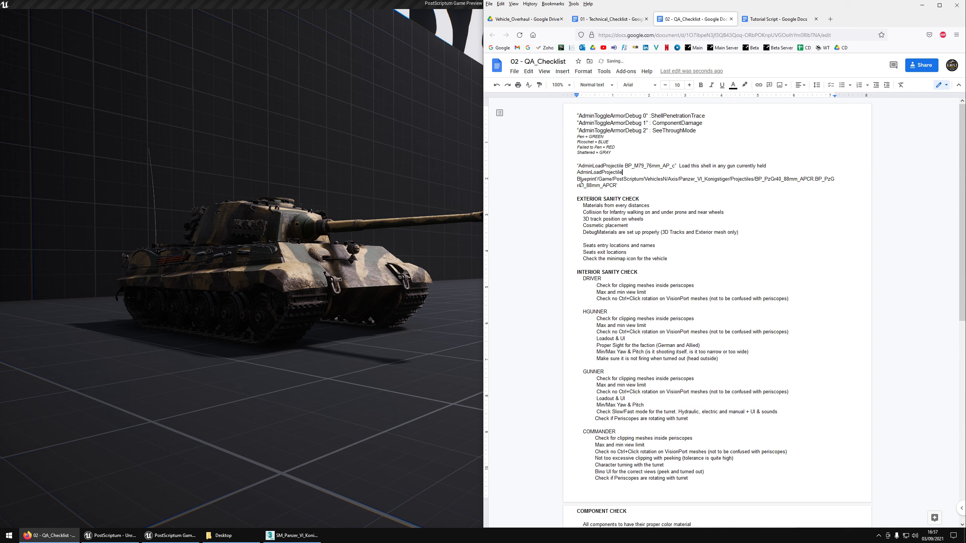
triple_click(599, 179)
click(599, 179)
double_click(587, 179)
key(BackSpace)
drag(579, 179, 597, 185)
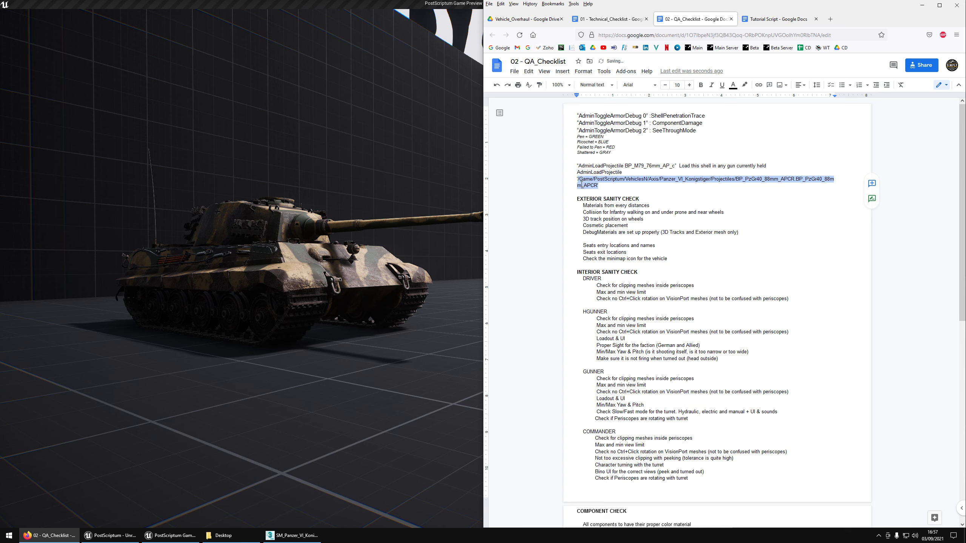
key(ctrl+c)
key(Right)
key(Return)
key(ctrl+v)
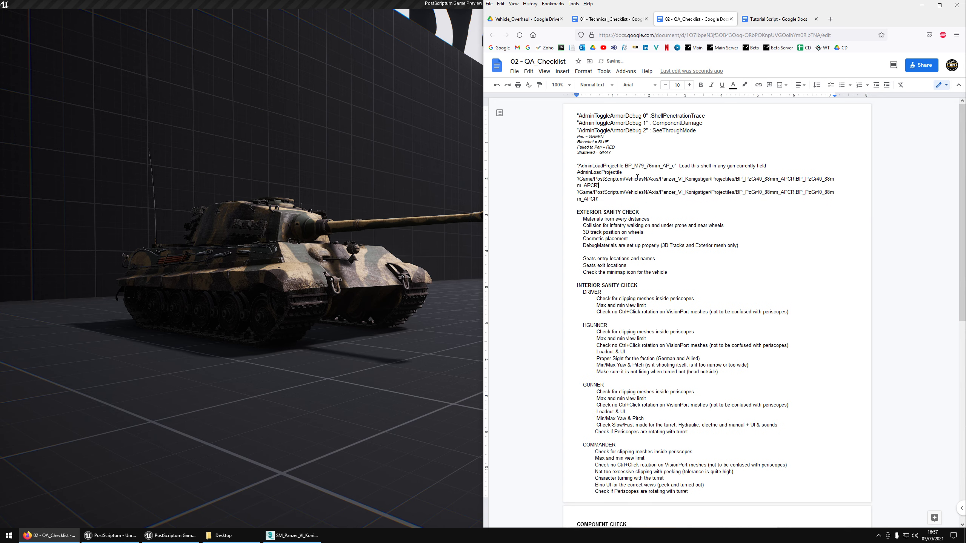
key(shift+Down)
key(shift+Down)
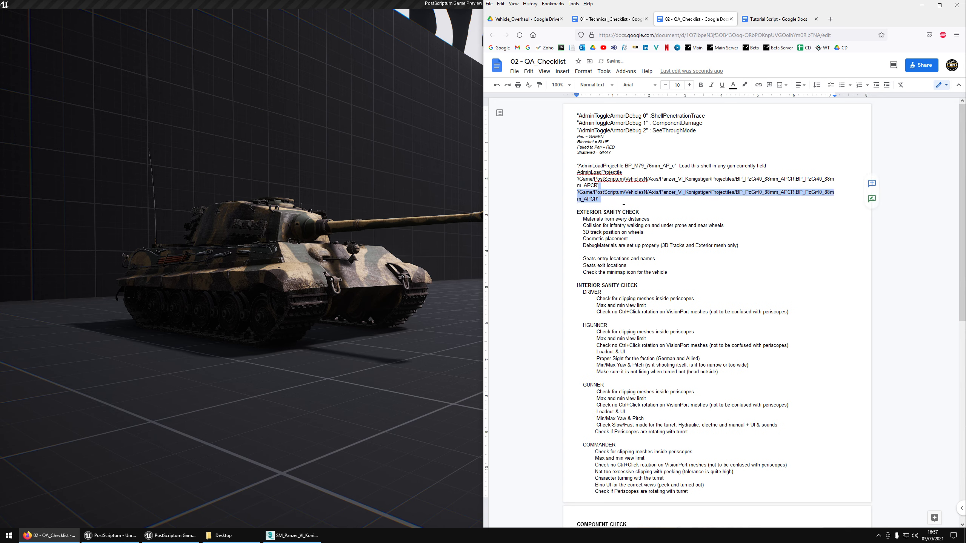
key(BackSpace)
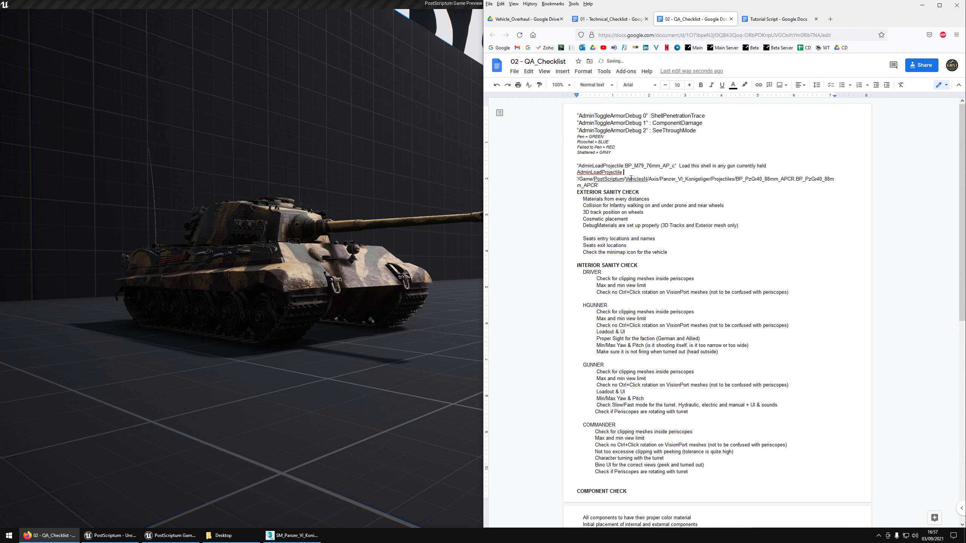
Append _C to the projectile path inside its closing quote, select the whole AdminLoadProjectile command and switch back to the game preview
key(Home)
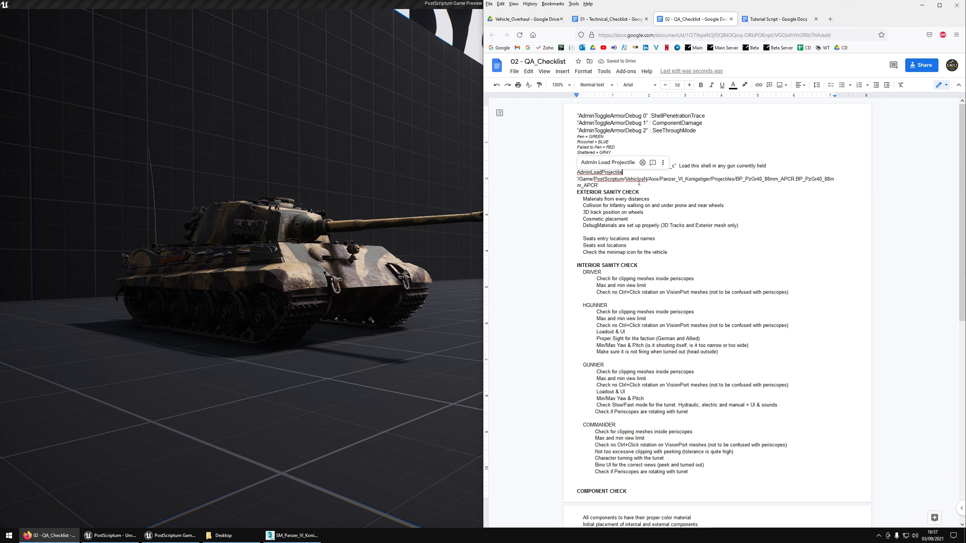
key(Delete)
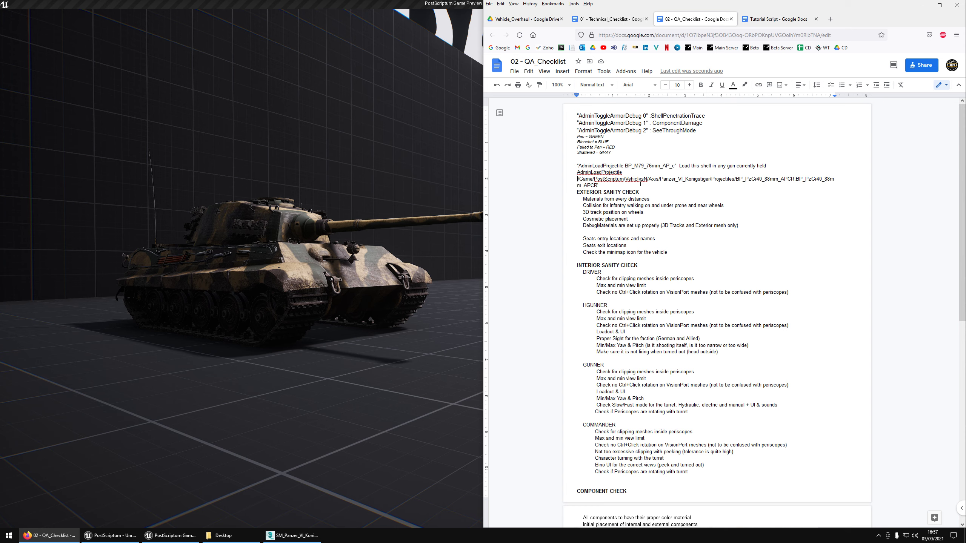
key(shift+Right)
click(610, 188)
text(_C)
key(shift+Up)
key(shift+Up)
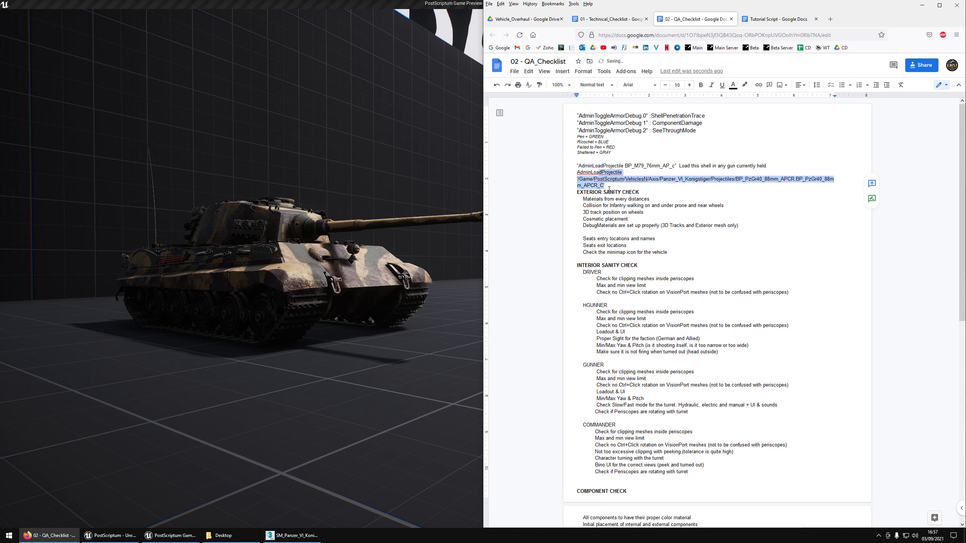
key(shift+Home)
key(alt+Tab)
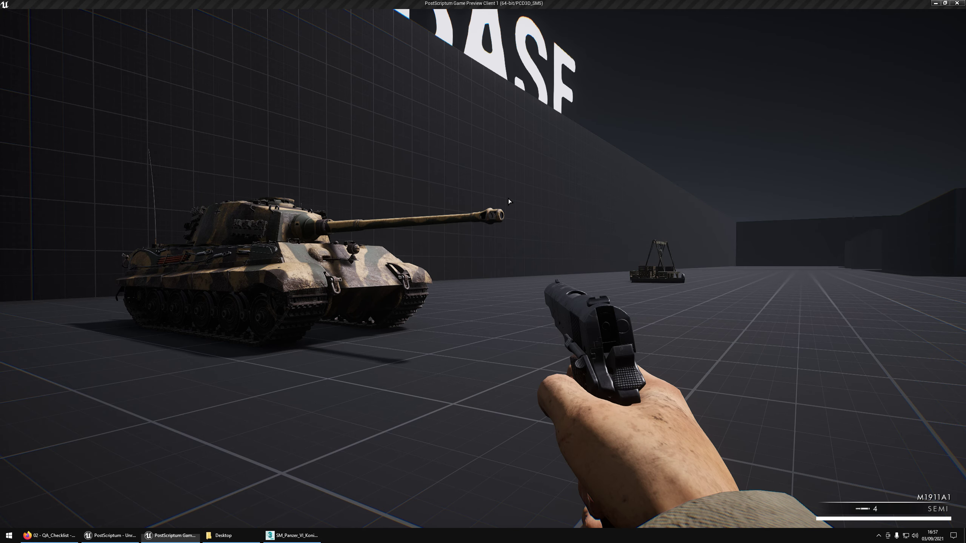
Enter the admin commands in the game console and test-fire the pistol at the numbered armor-thickness wall
key(grave)
key(Up)
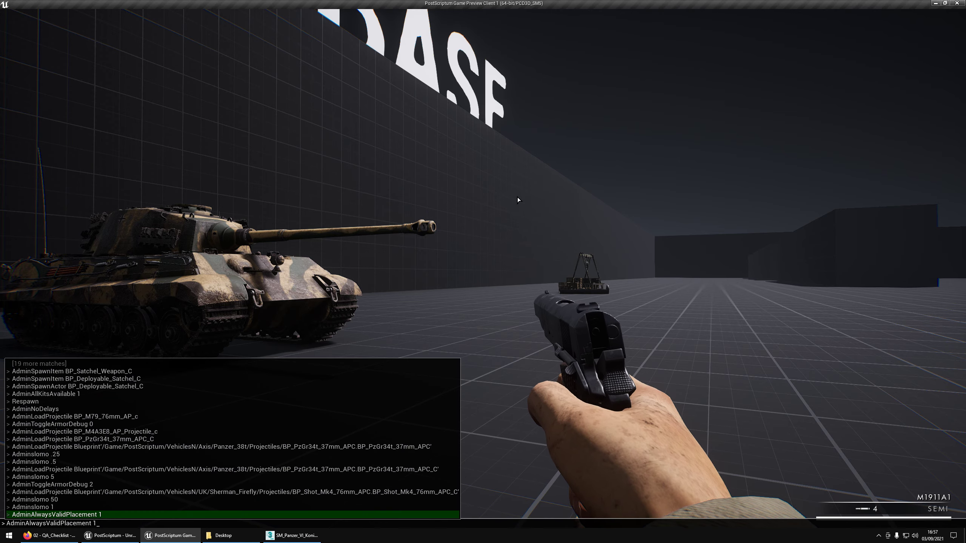
key(Return)
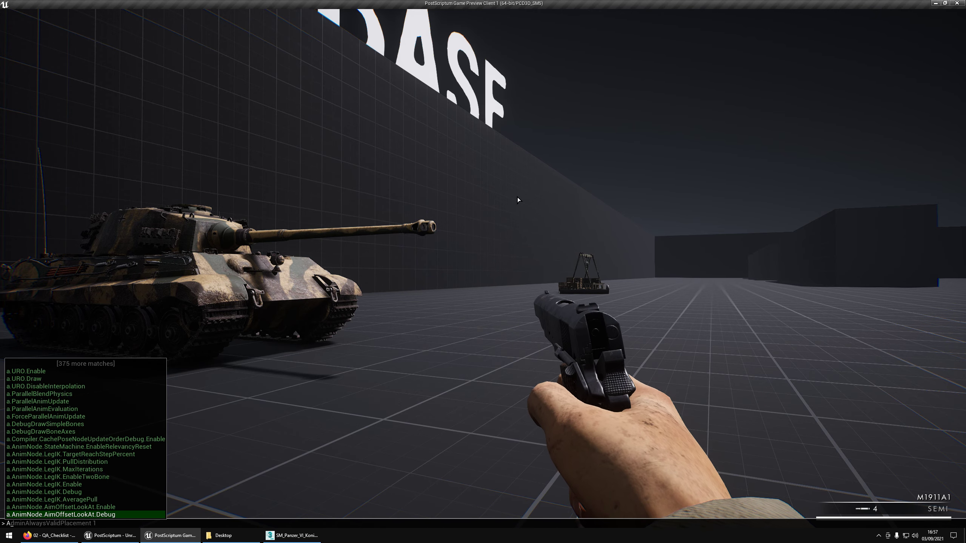
click(517, 197)
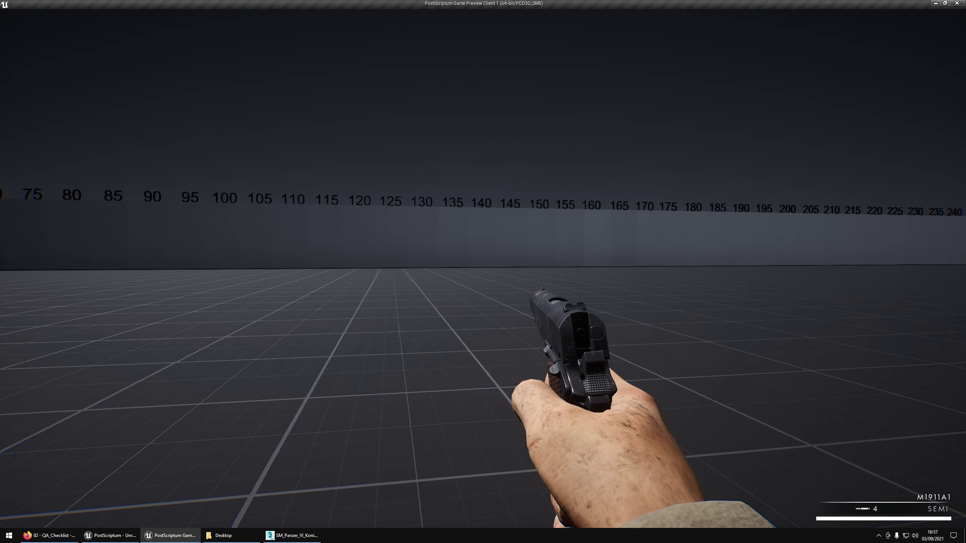
click(483, 272)
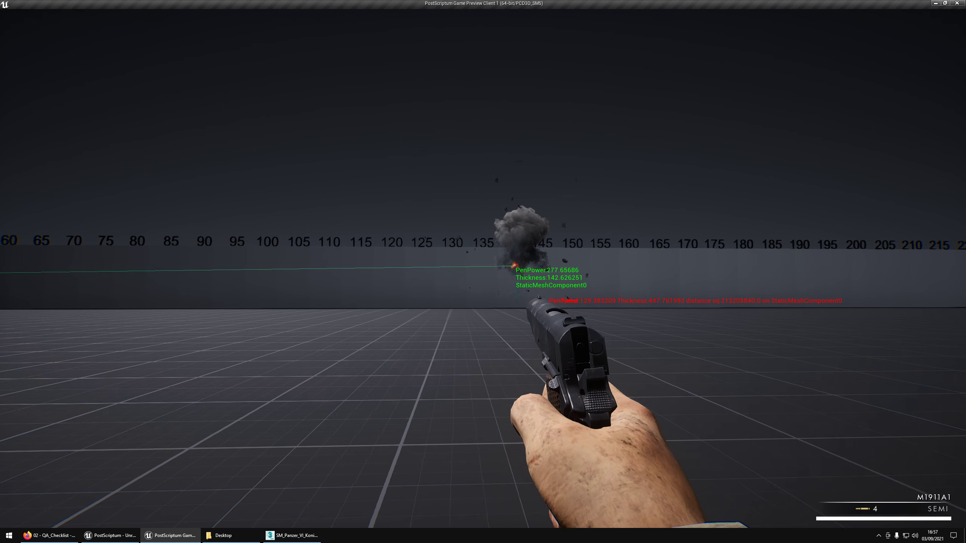
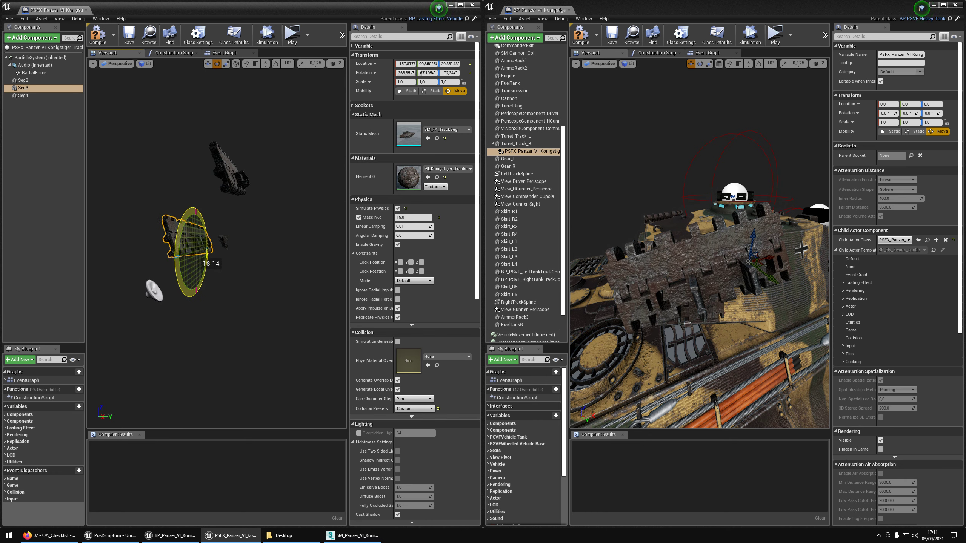
Move and rotate the Seg4 track segment so it sits directly above Seg3, in line with the turret's right-hand tracks
click(232, 185)
key(w)
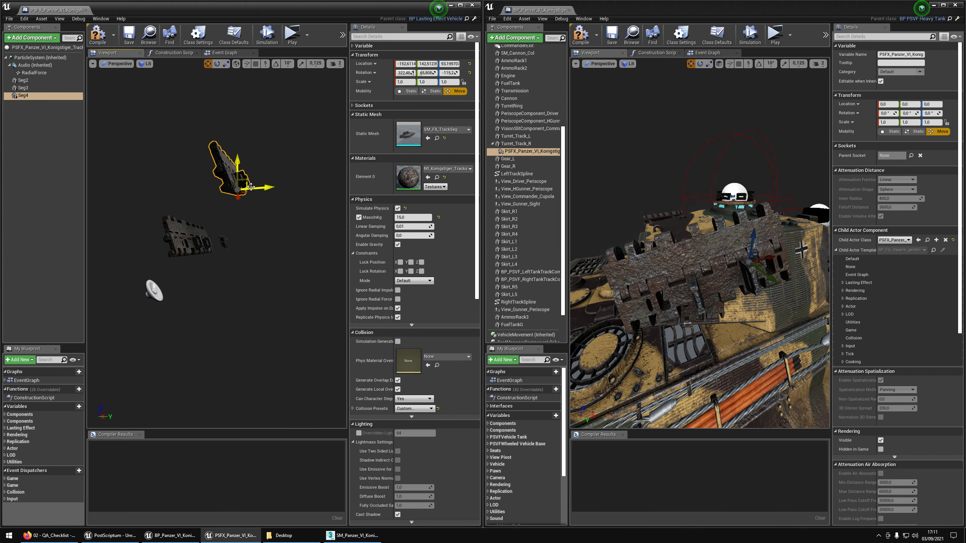
drag(250, 186, 204, 232)
right_drag(681, 259, 787, 263)
right_drag(236, 298, 213, 304)
key(w)
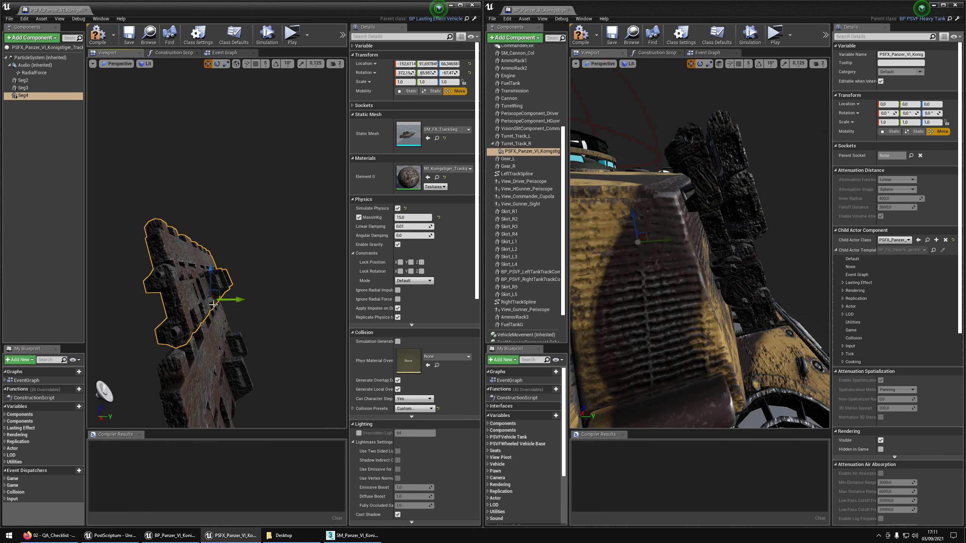
drag(222, 299, 207, 297)
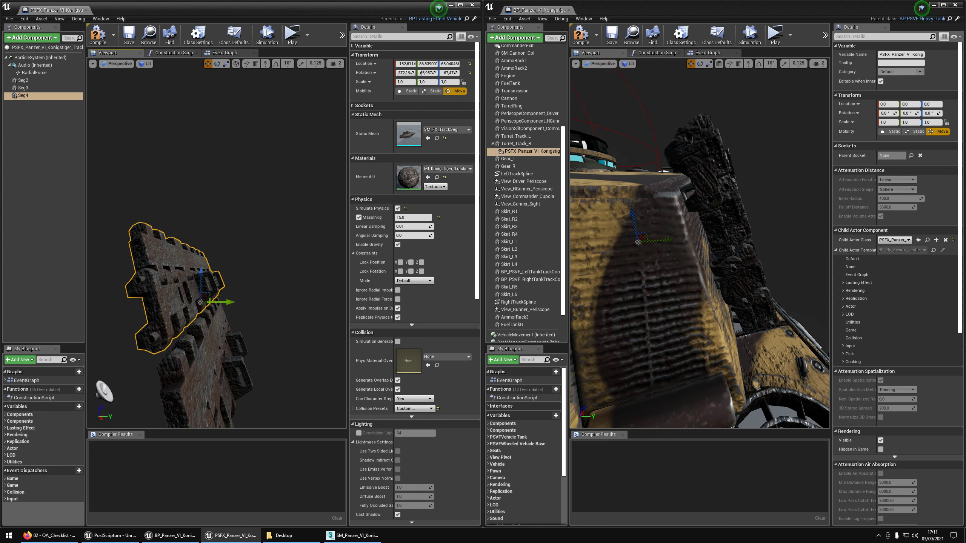
Fine-tune Seg4's rotation to match the slope of the turret side in the tank preview
right_drag(699, 251, 673, 254)
key(e)
click(202, 304)
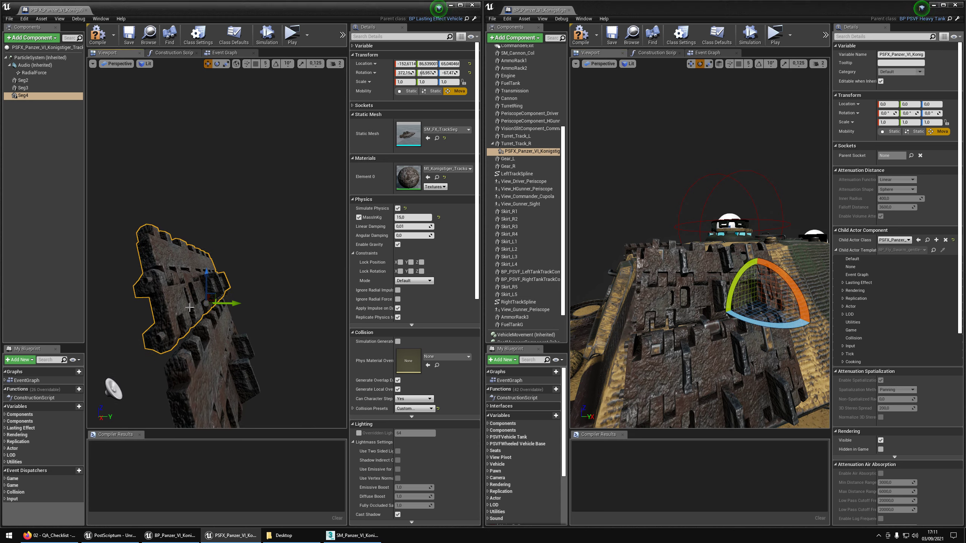
key(e)
mouse_move(201, 321)
mouse_down()
mouse_move(213, 321)
mouse_move(185, 302)
mouse_move(206, 303)
mouse_move(206, 320)
mouse_up()
Fine-tune the rotation of the Seg3 track segment on several axes to align it with the turret side
click(204, 383)
right_drag(204, 383, 156, 384)
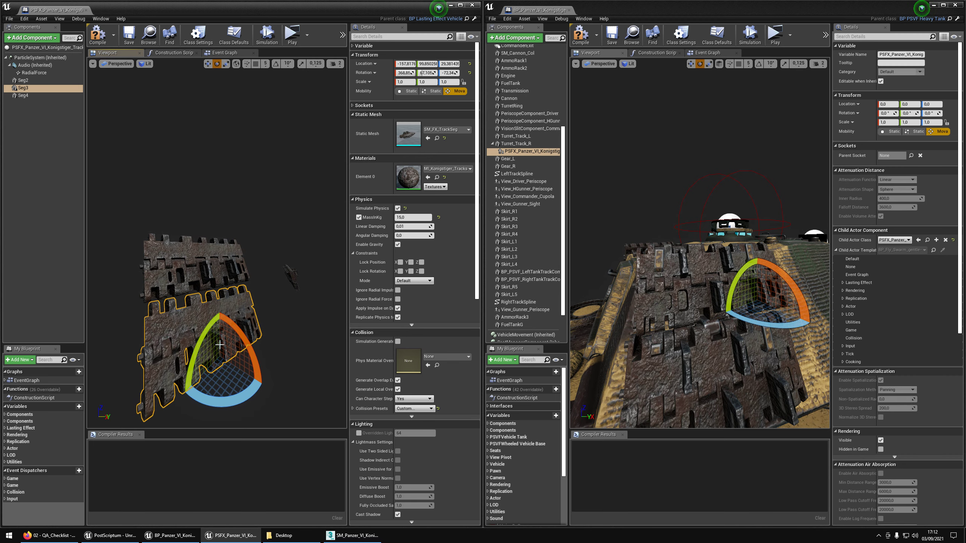
drag(196, 347, 196, 355)
drag(213, 396, 225, 400)
drag(247, 345, 249, 294)
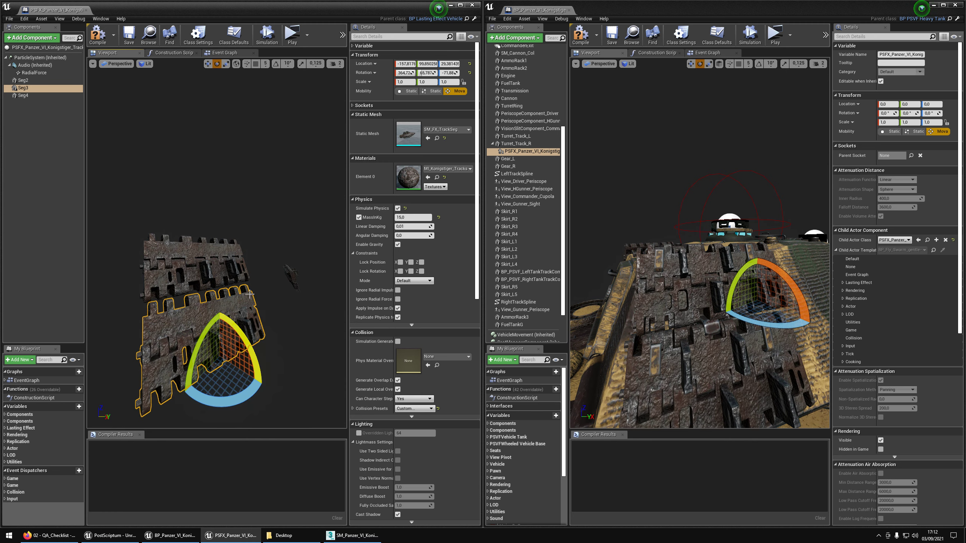
click(236, 64)
Delete the PSFX_Panzer_VI_Konigstiger_Tracks_R child actor under Turret_Track_R from the tank blueprint
right_drag(202, 329, 220, 331)
right_drag(646, 319, 681, 322)
click(646, 320)
click(532, 151)
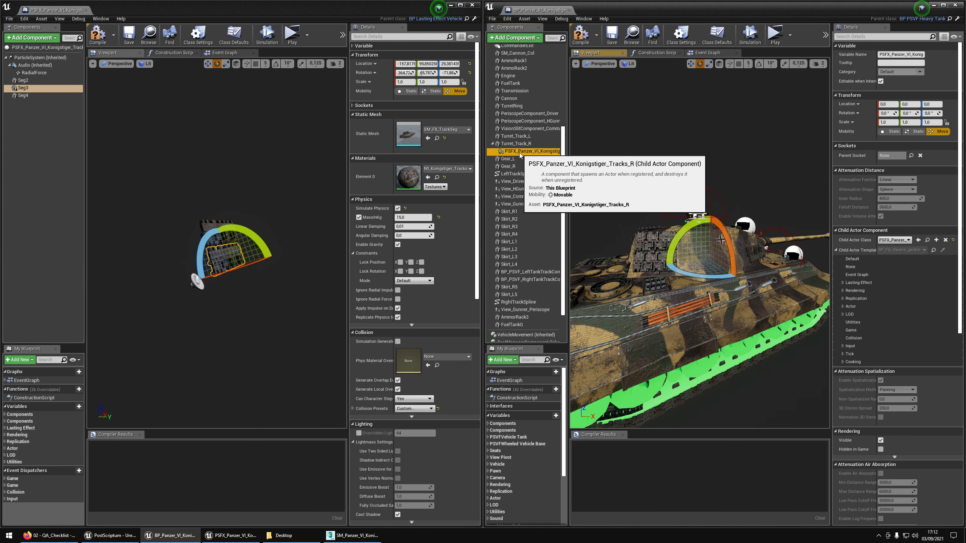
key(Delete)
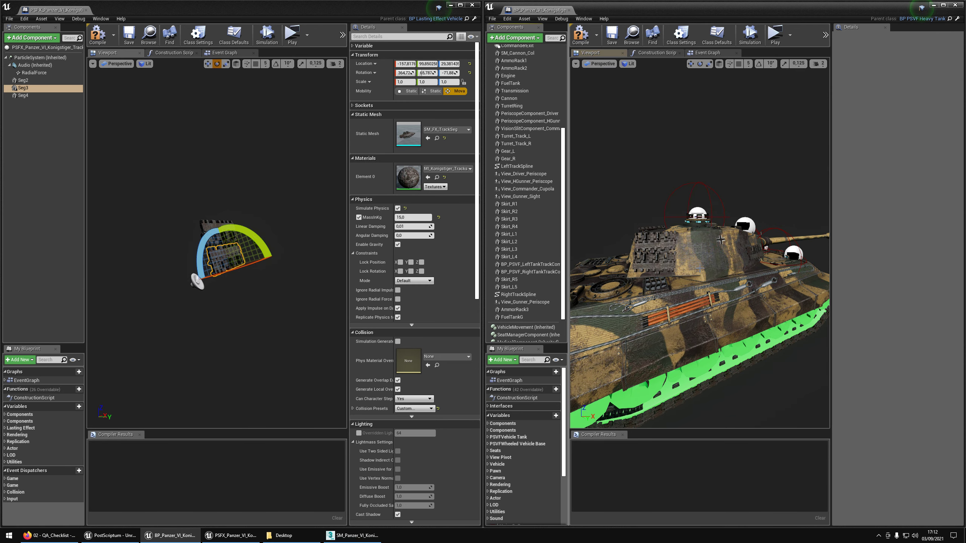
Move the RadialForce component near the track segments, to about X -124.9, Y 62.3, Z 11.0
click(30, 73)
drag(262, 8, 338, 0)
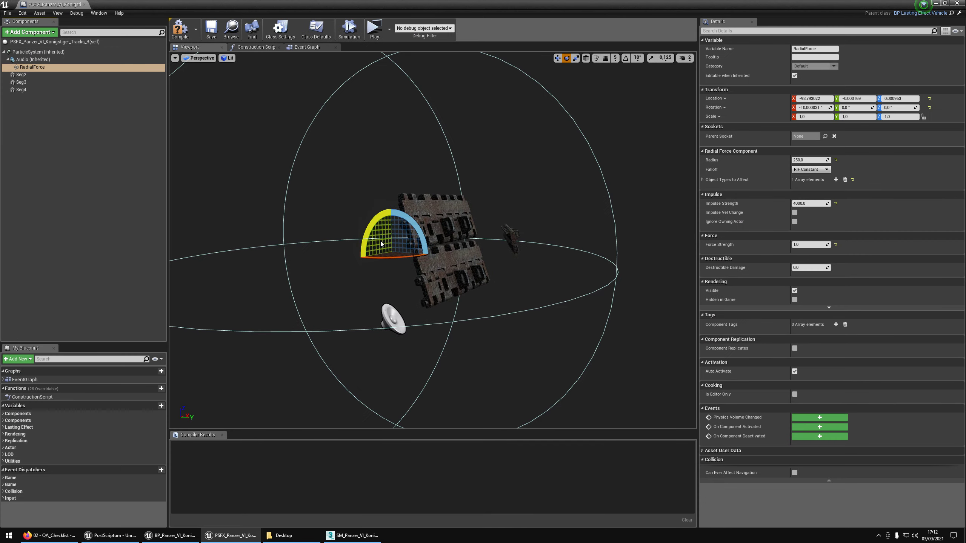
right_drag(418, 213, 373, 274)
right_drag(546, 272, 510, 259)
key(w)
drag(537, 291, 501, 300)
right_drag(501, 300, 500, 301)
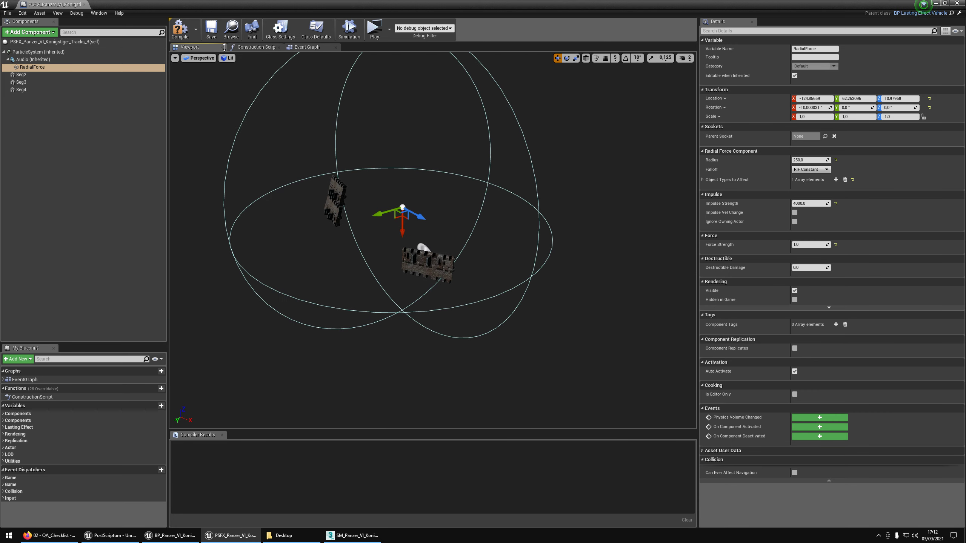
Delete the Random Float, Delay and Set Hidden in Game nodes on the Sequence's Then 0 output, then compile, save and close the blueprint
click(306, 47)
scroll(350, 153, up, 6)
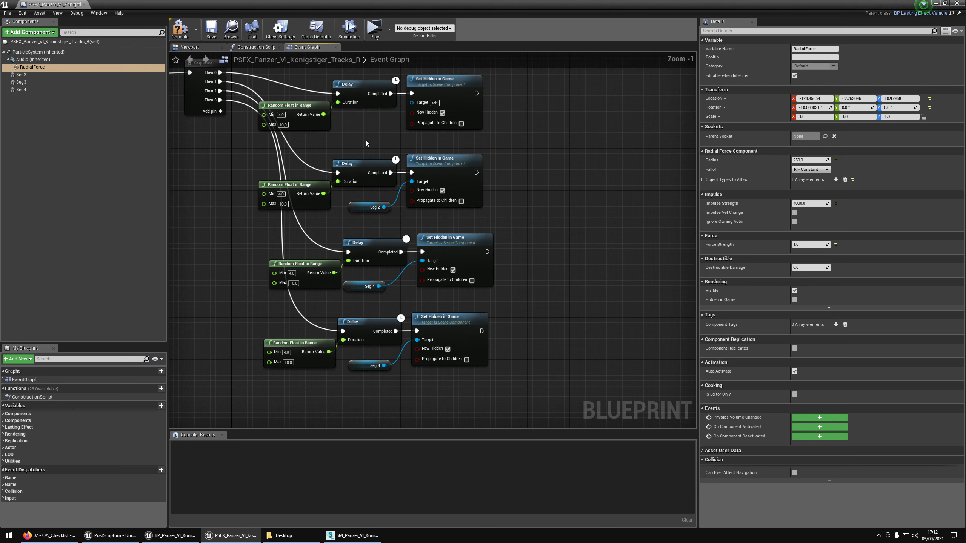
drag(289, 169, 521, 106)
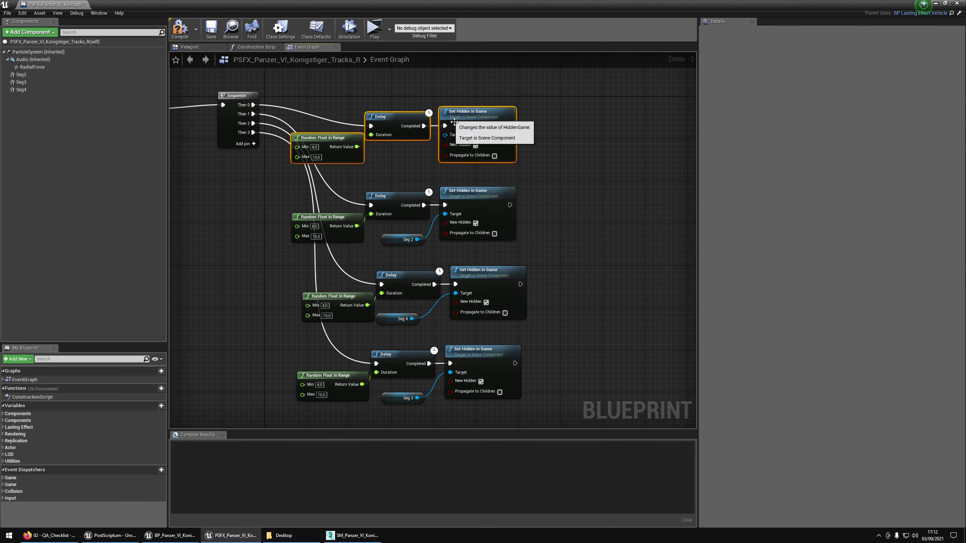
key(Delete)
scroll(447, 358, down, 2)
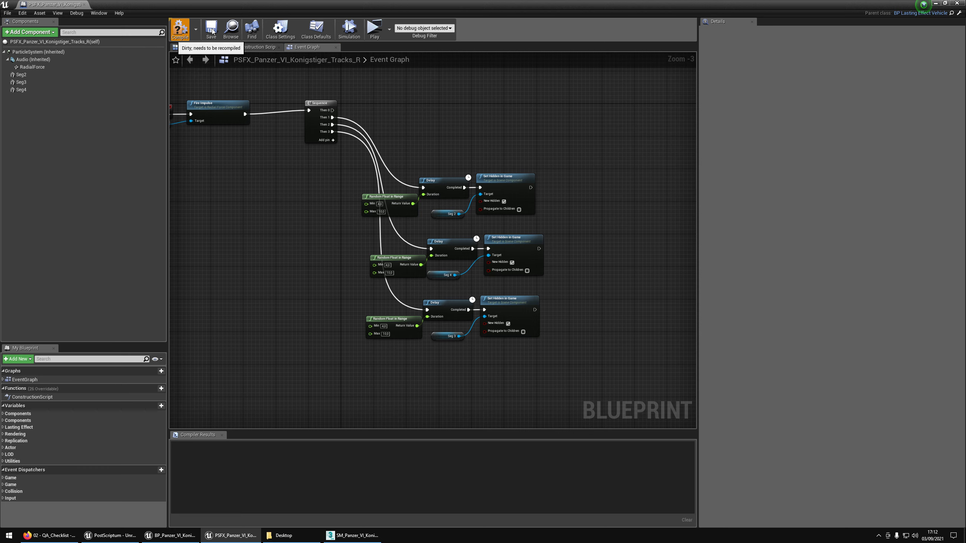
click(212, 29)
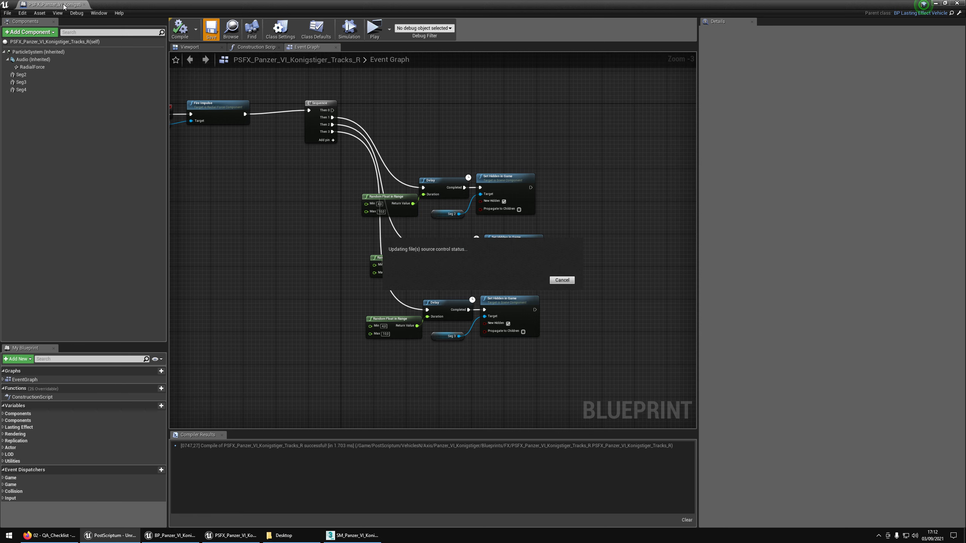
click(84, 4)
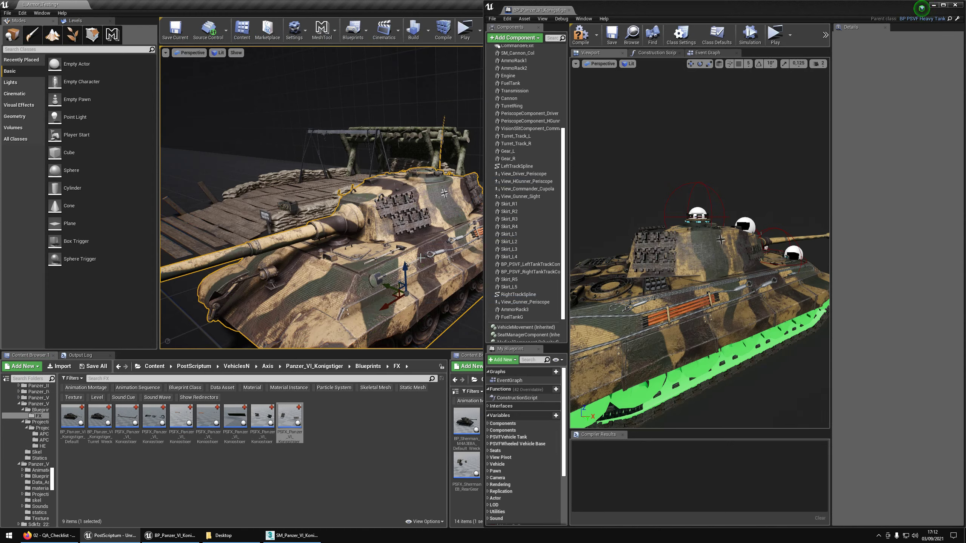
Assign the Konigstiger Tracks_R effect as Turret_Track_R's Default Killed Effect, then save and close the tank blueprint
right_click(406, 205)
right_drag(665, 94, 685, 179)
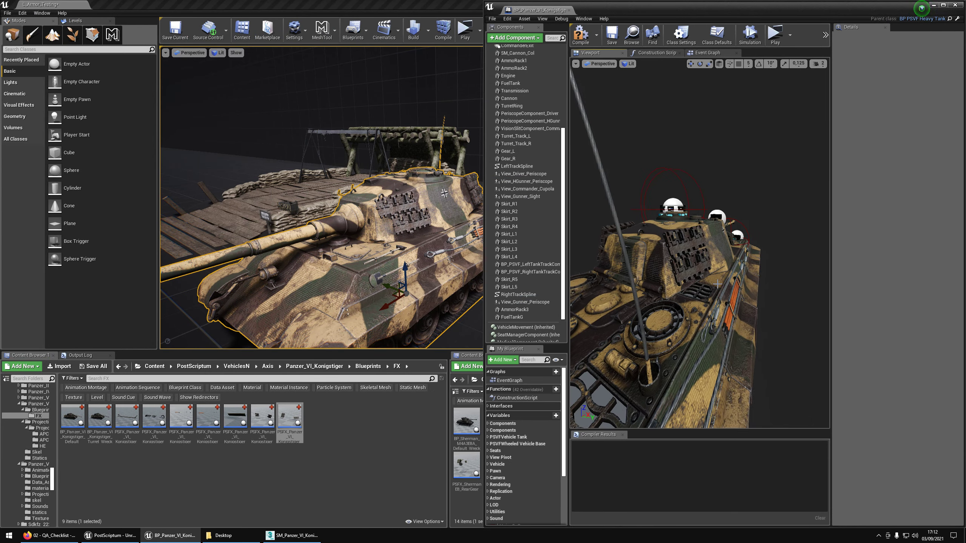
click(697, 272)
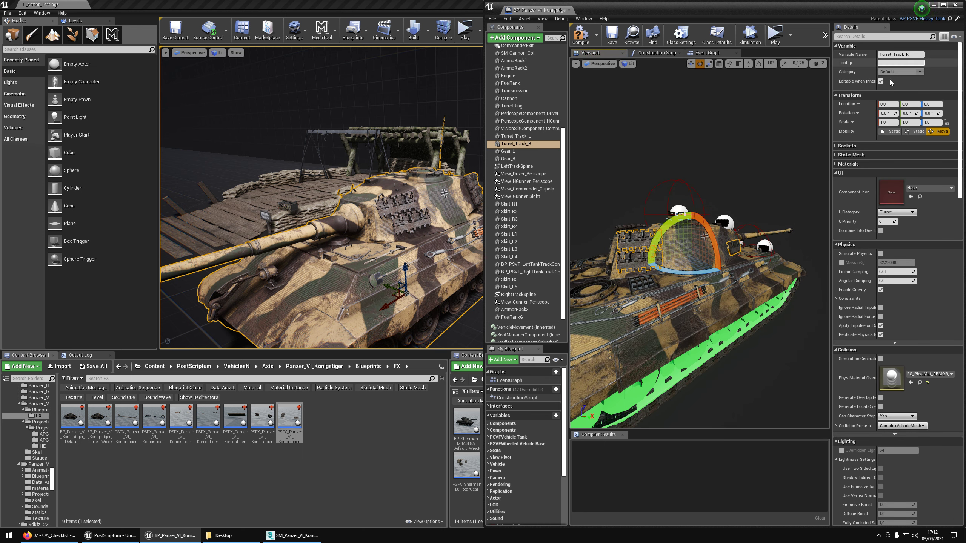
scroll(907, 288, down, 15)
scroll(908, 289, down, 5)
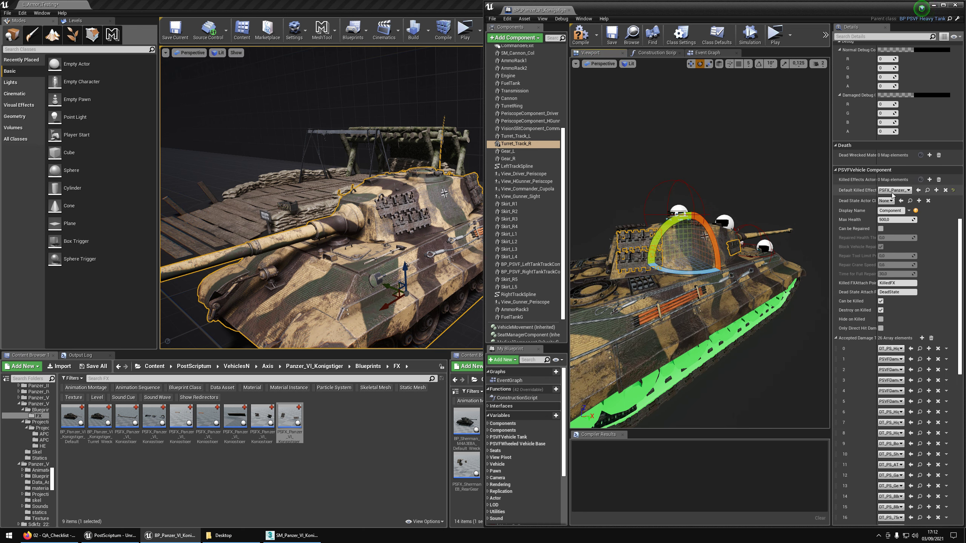
click(927, 189)
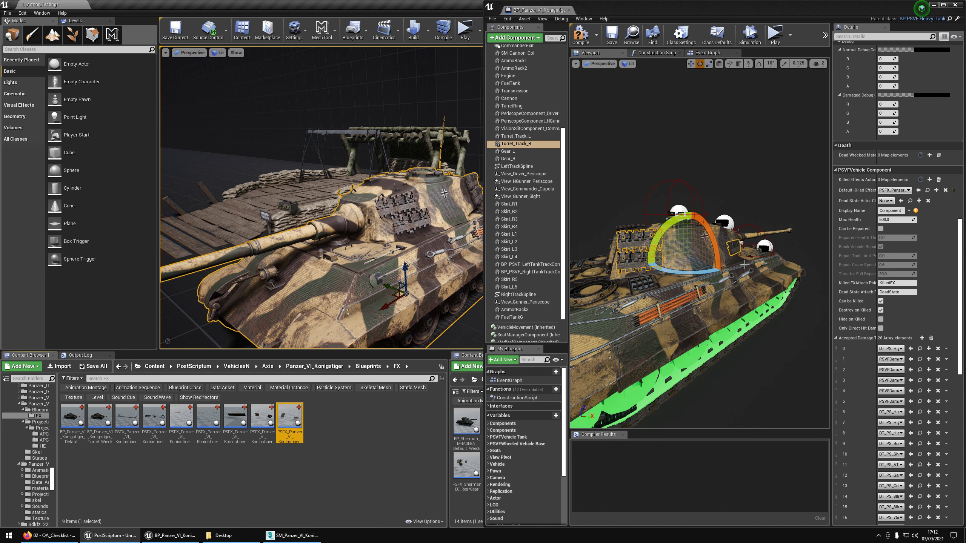
click(918, 191)
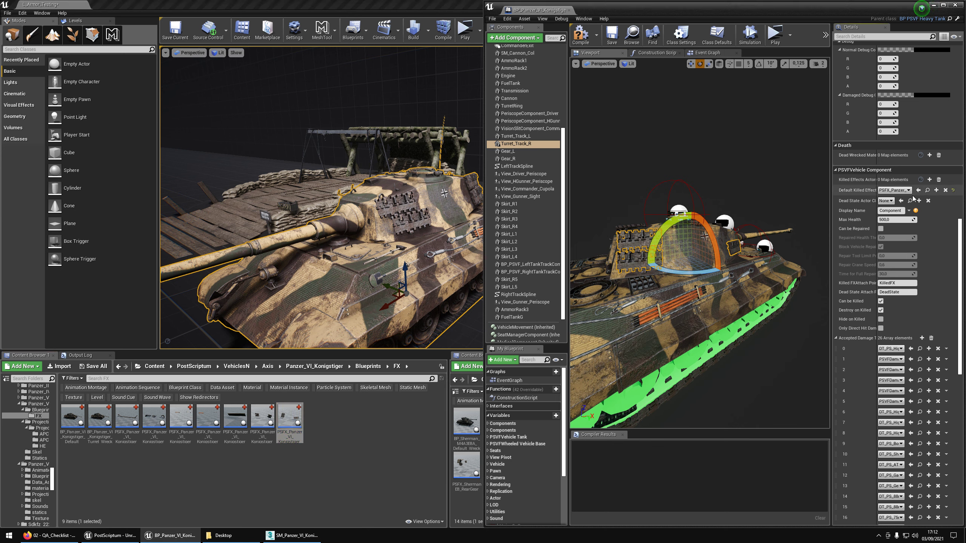
click(613, 36)
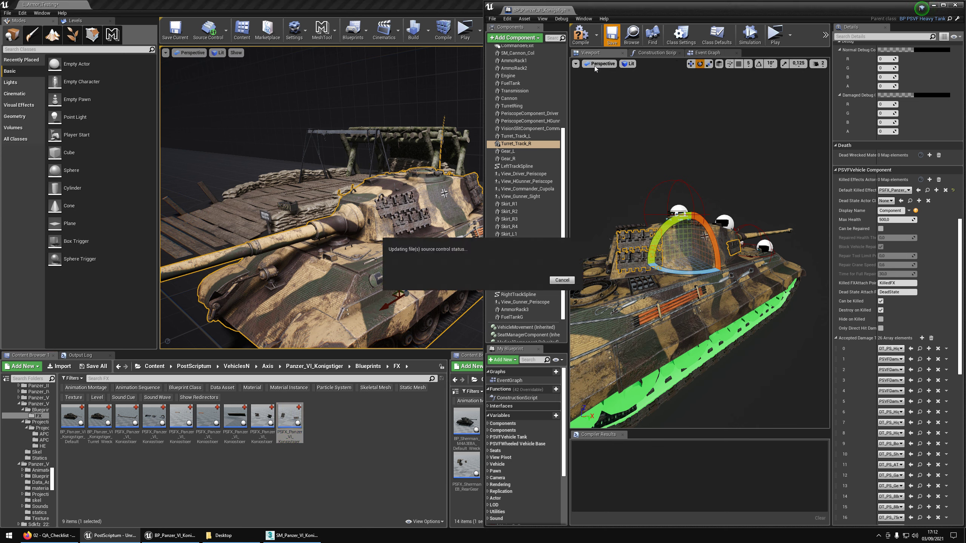
click(566, 11)
Open the Konigstiger Gear_L and Gear_R effect blueprints together from the FX folder in a maximized editor window
key(f)
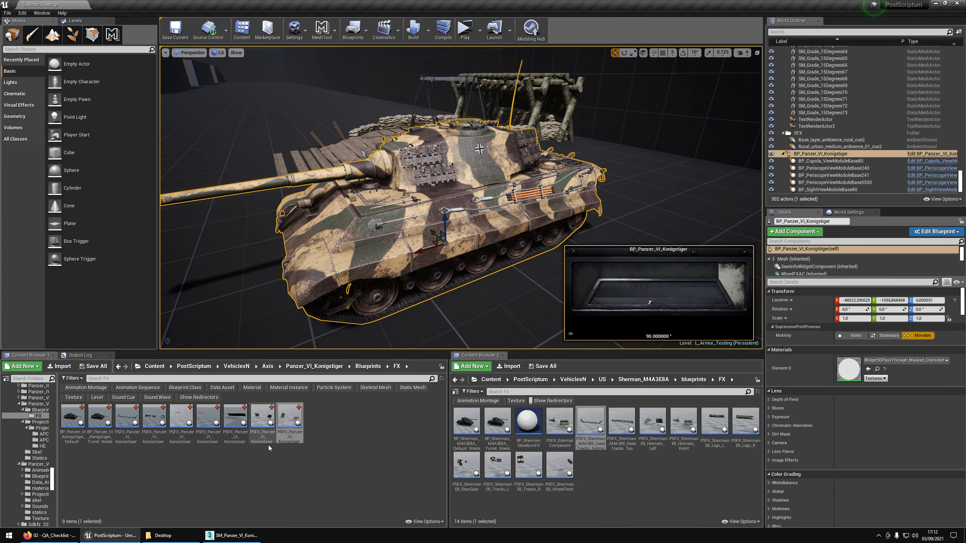
click(209, 428)
ctrl+click(183, 428)
key(Return)
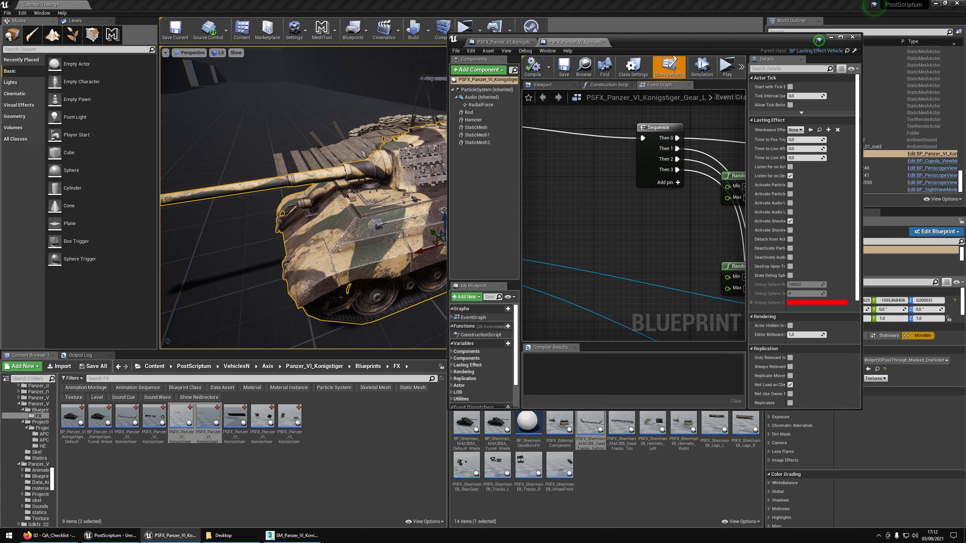
drag(646, 41, 152, 2)
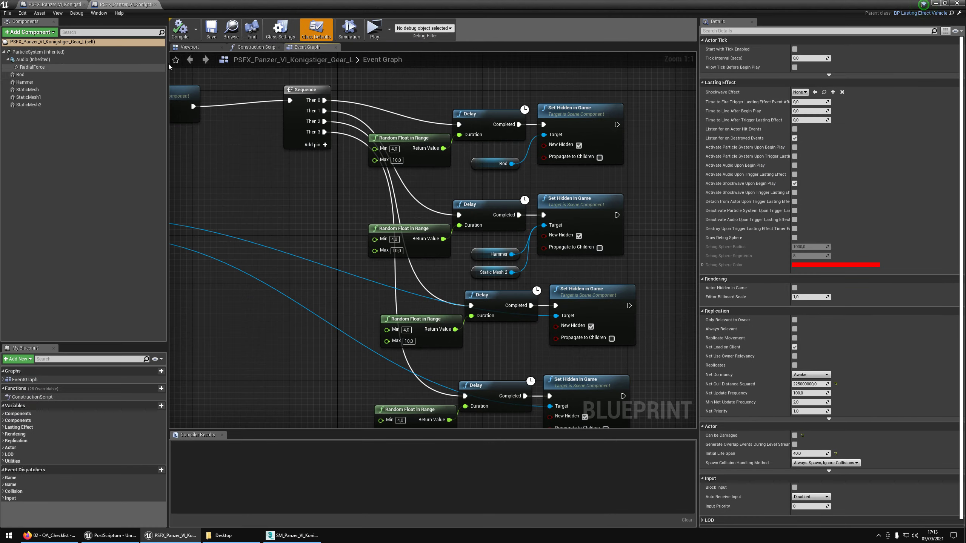
Set the mass of all five Gear_L meshes, from Rod to StaticMesh2, to 5 kg, then compile, save and close the blueprint
click(190, 46)
right_drag(474, 216, 476, 263)
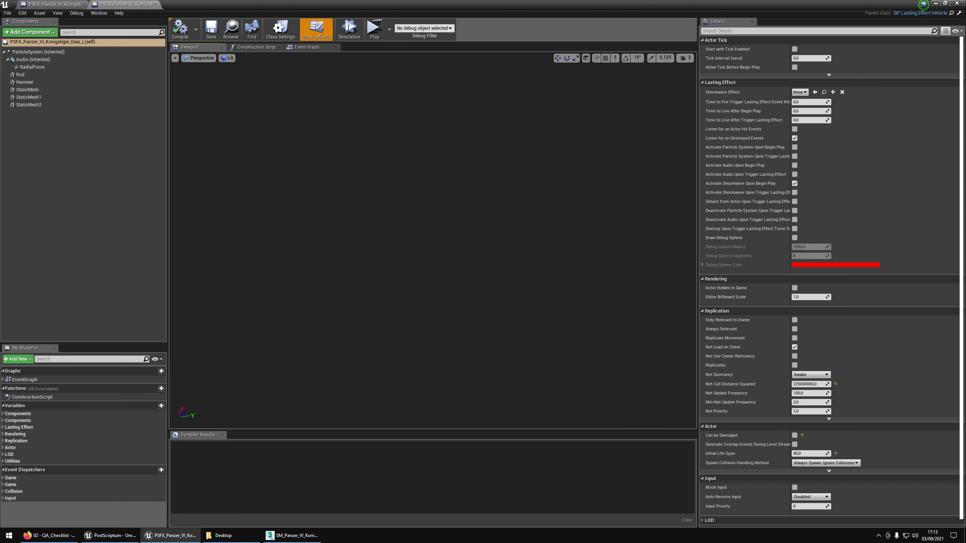
mouse_move(421, 207)
right_down()
mouse_move(403, 213)
mouse_move(426, 225)
mouse_move(421, 207)
right_up()
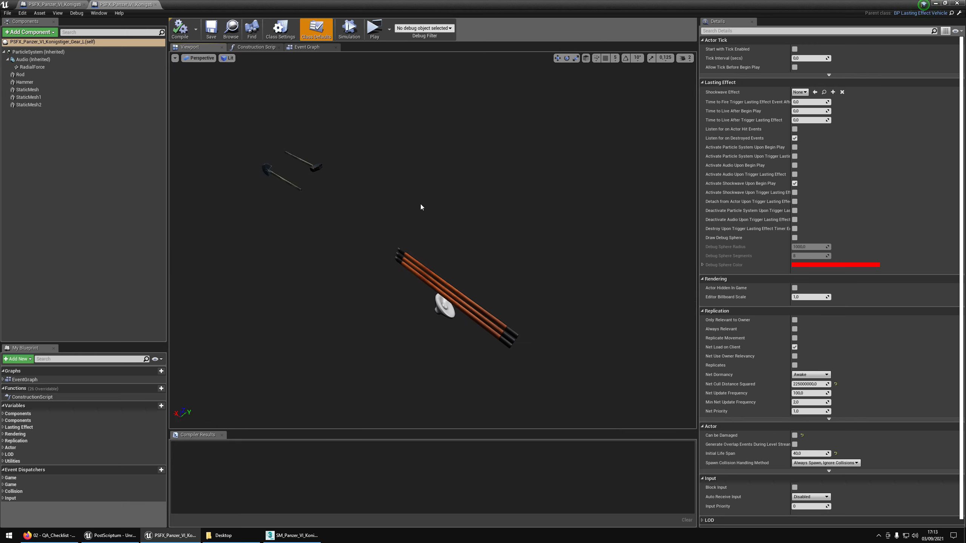
click(21, 75)
shift+click(29, 105)
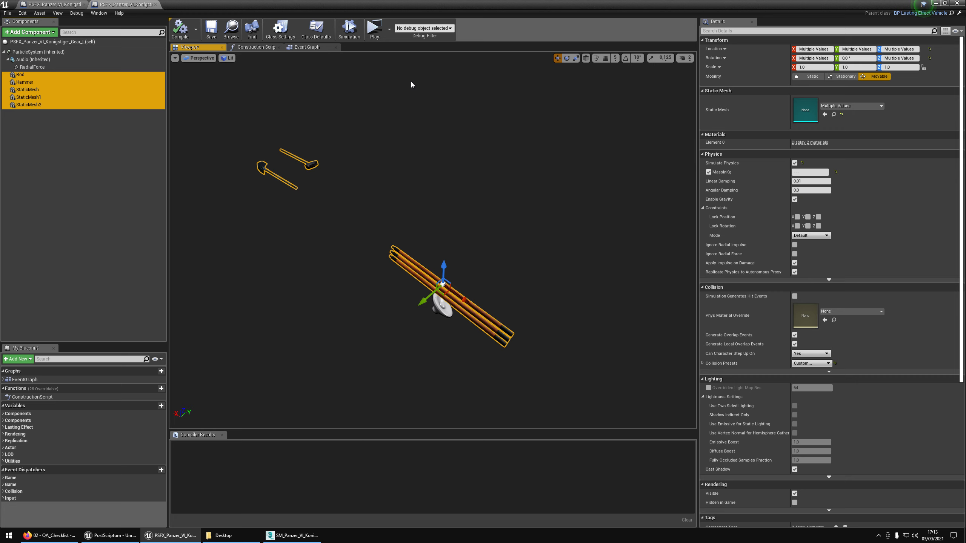
click(752, 34)
text(physc)
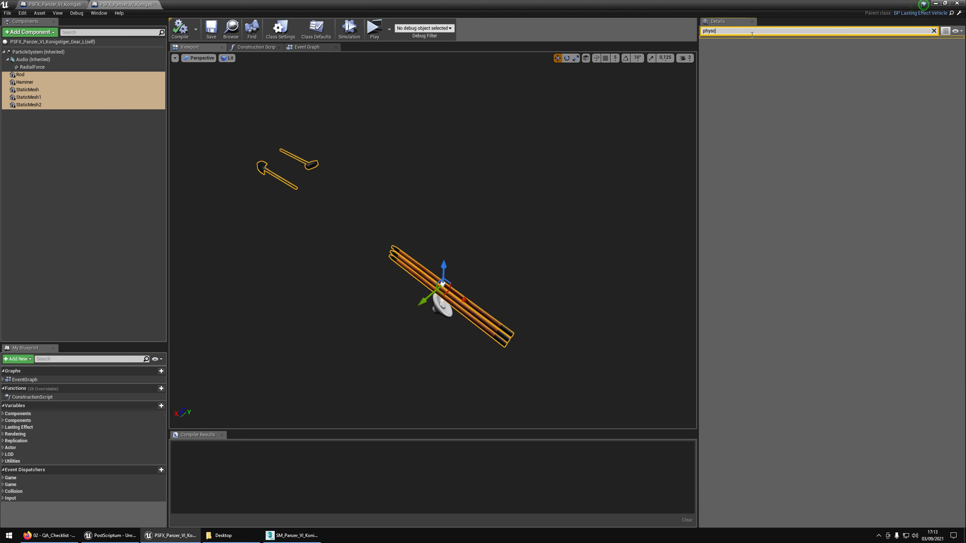
key(BackSpace)
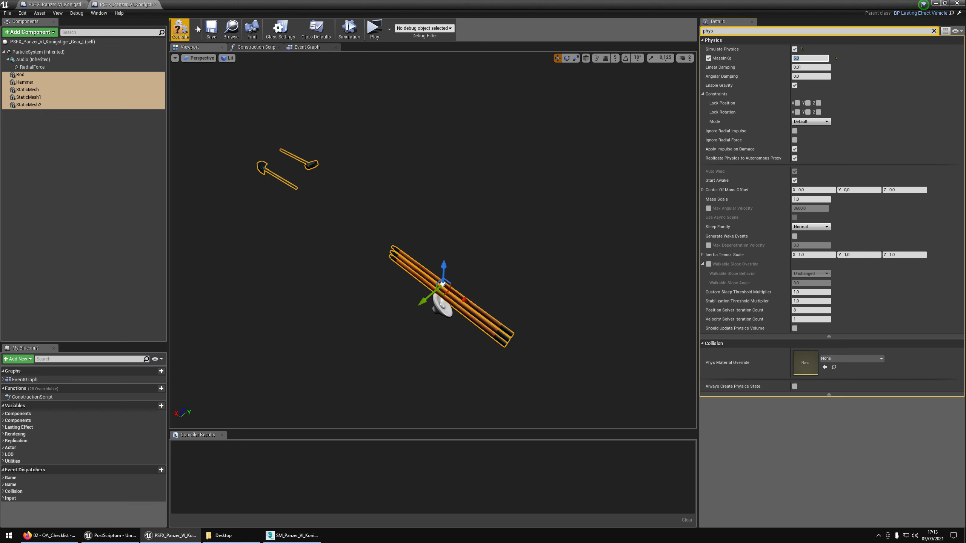
click(210, 29)
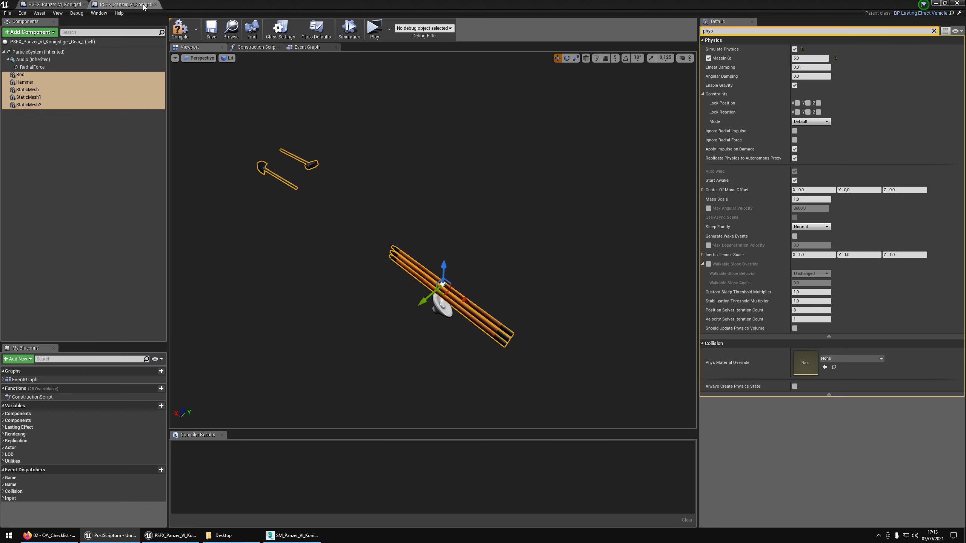
click(156, 5)
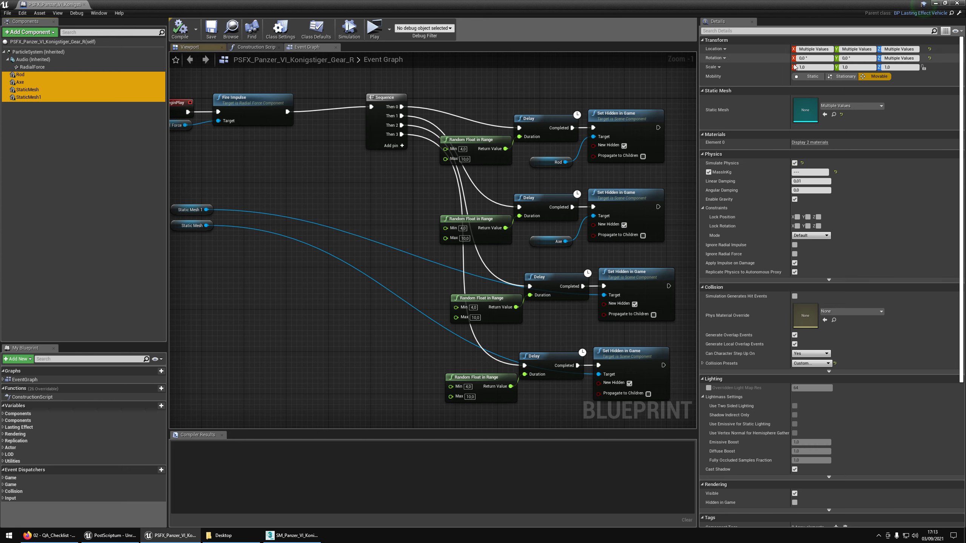
Set the mass of the Rod, Axe, StaticMesh and StaticMesh1 in Gear_R to 5 kg, then compile, save and close the blueprint
click(756, 40)
click(758, 33)
text(phys)
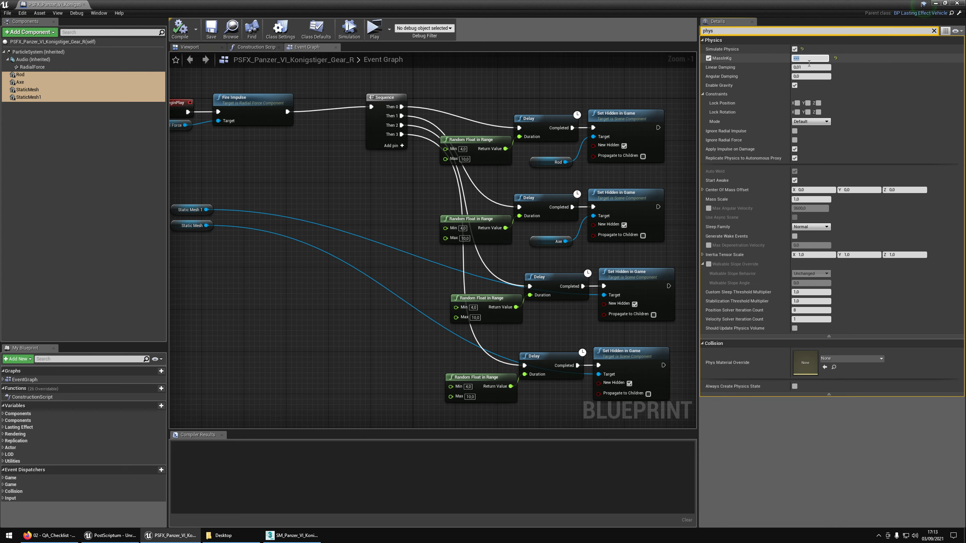
click(211, 31)
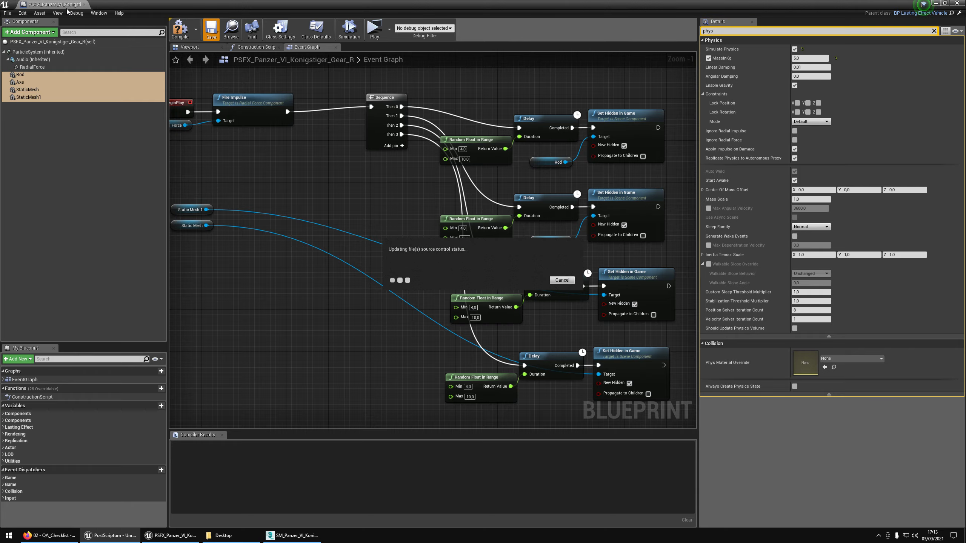
click(84, 5)
View the tank in the level, then switch to the browser and open the 01 - Technical_Checklist document
right_drag(492, 150, 530, 150)
right_drag(491, 226, 532, 233)
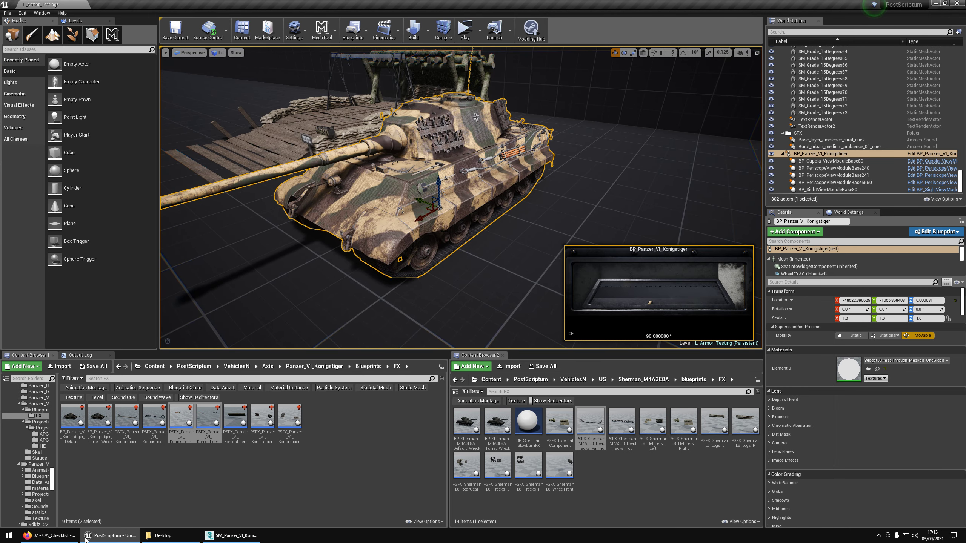
click(51, 536)
click(610, 19)
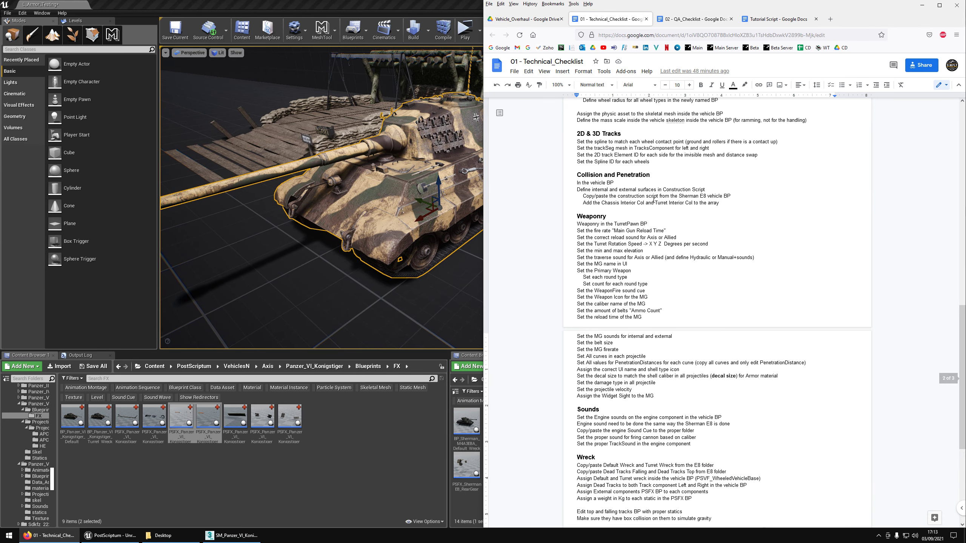
Review the Wreck section of the technical checklist, from the wreck and dead-track copies to the PSFX weights and box collision items
scroll(660, 186, down, 4)
drag(589, 296, 705, 304)
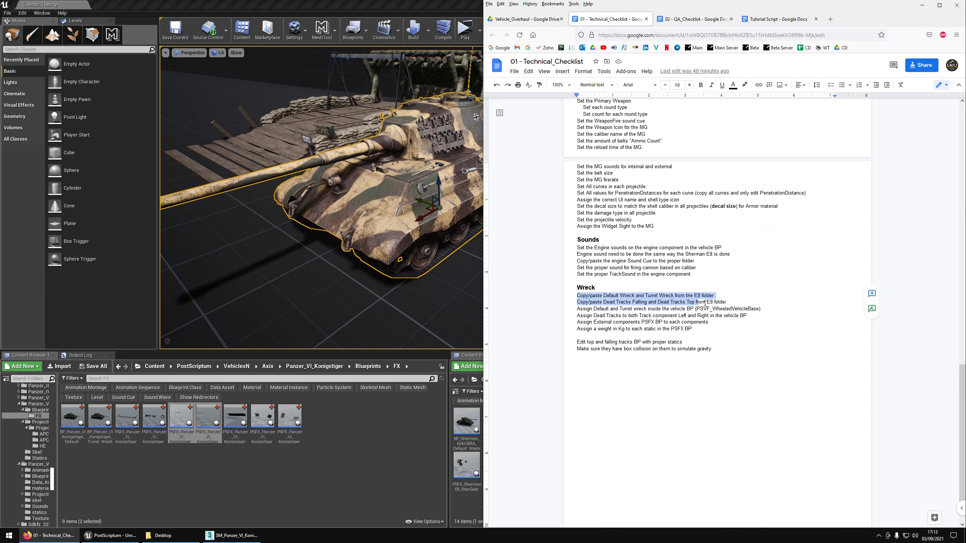
drag(591, 302, 702, 312)
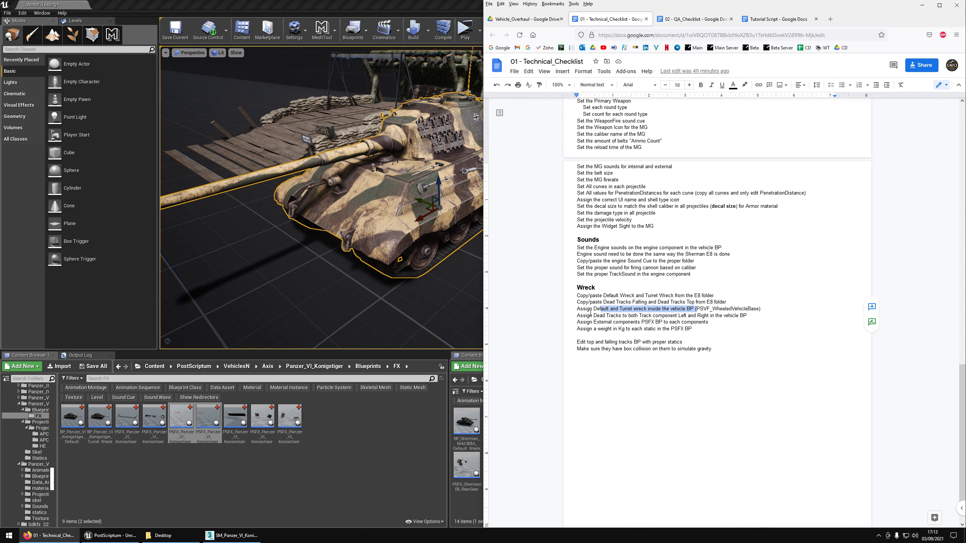
drag(590, 309, 658, 309)
scroll(596, 297, down, 2)
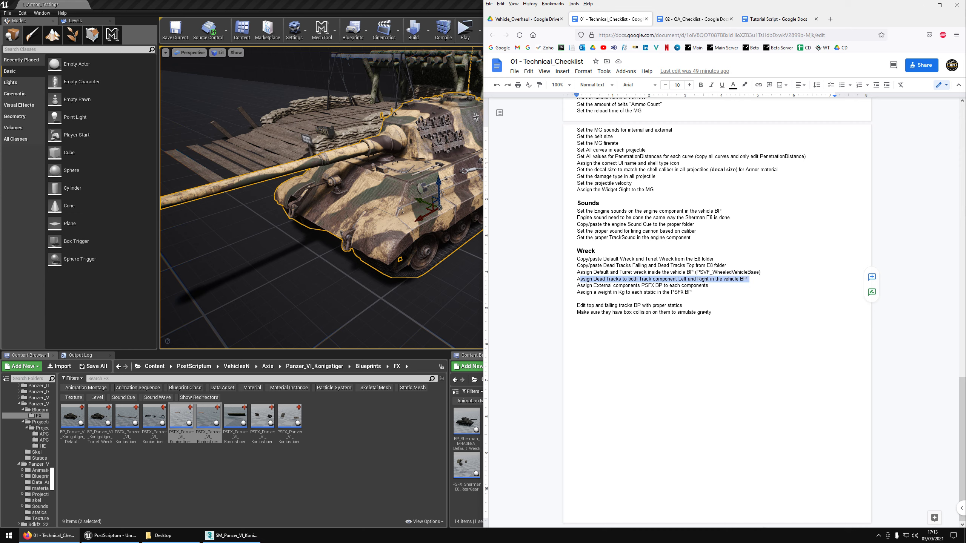
drag(581, 286, 637, 286)
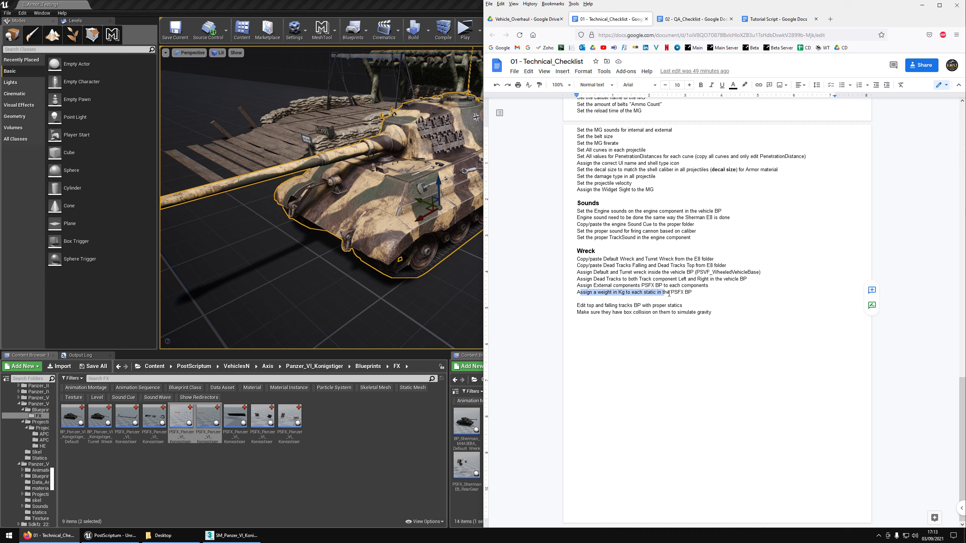
double_click(588, 306)
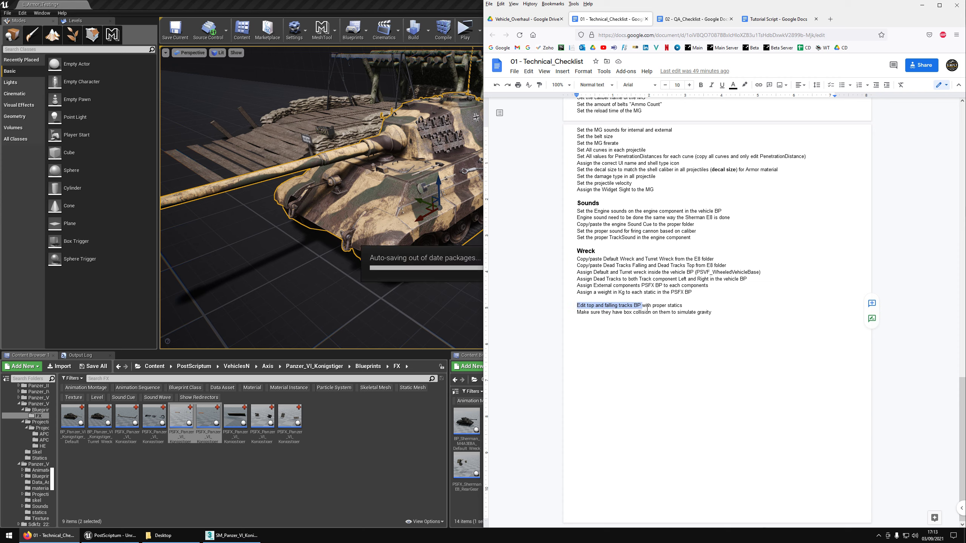
drag(647, 309, 679, 309)
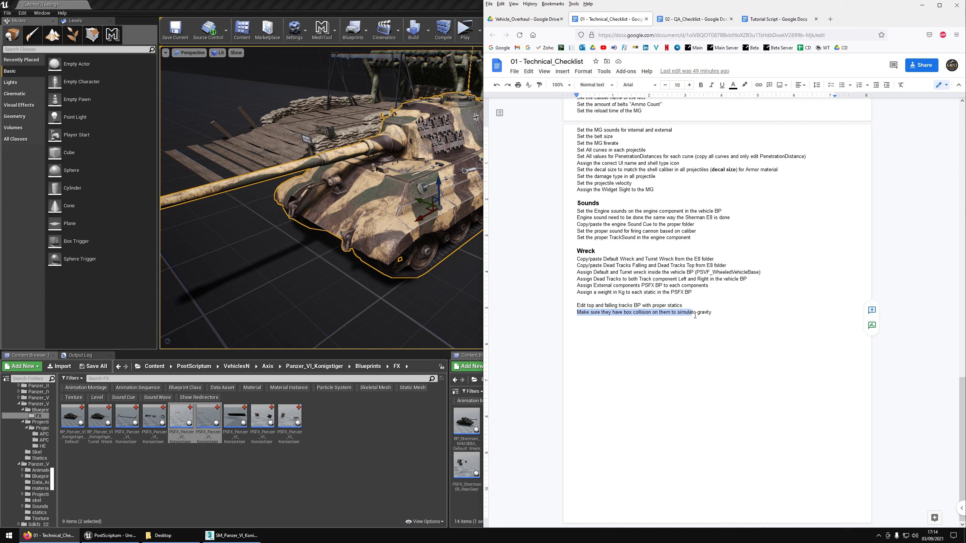
Start a maximized game preview of the armor testing level, join a 4th Infantry section and spawn near the Konigstiger
right_drag(461, 269, 472, 142)
key(w)
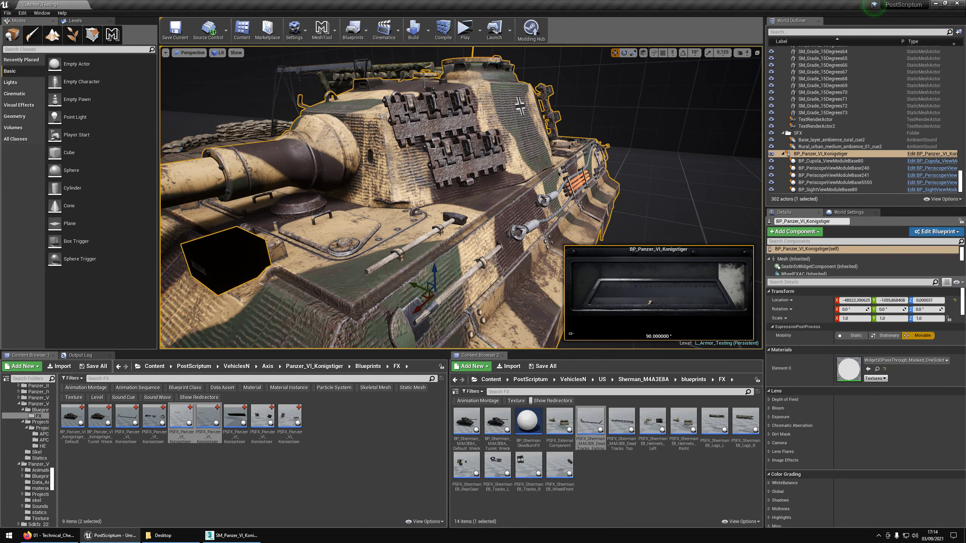
key(f)
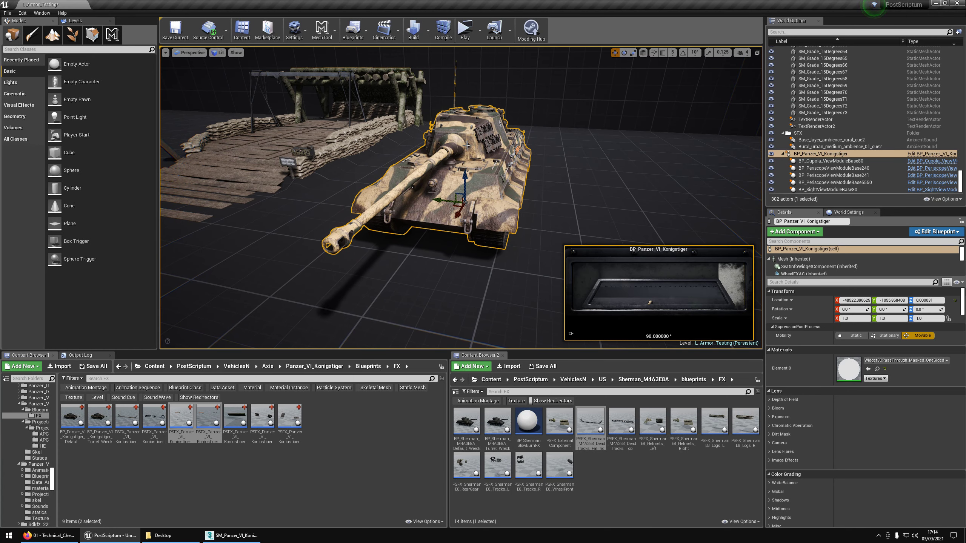
click(473, 34)
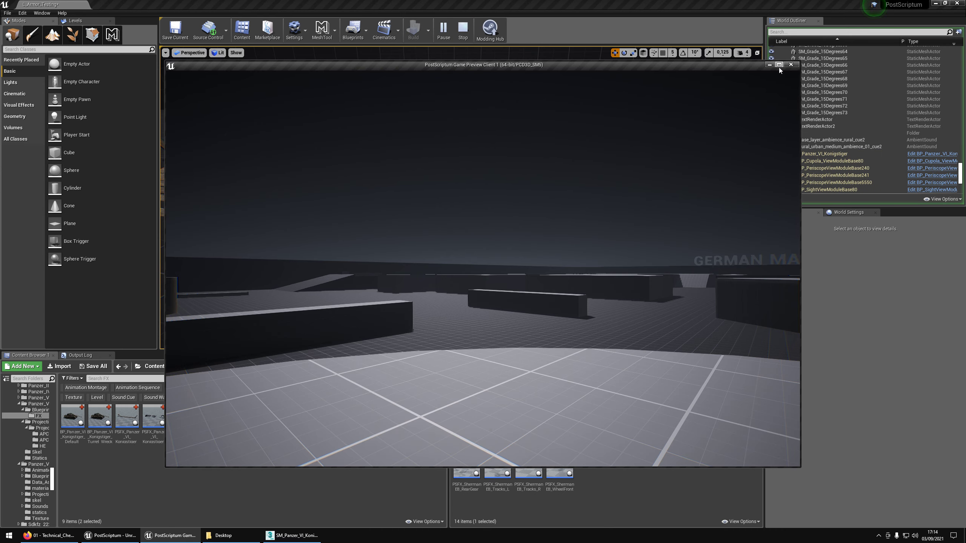
click(779, 66)
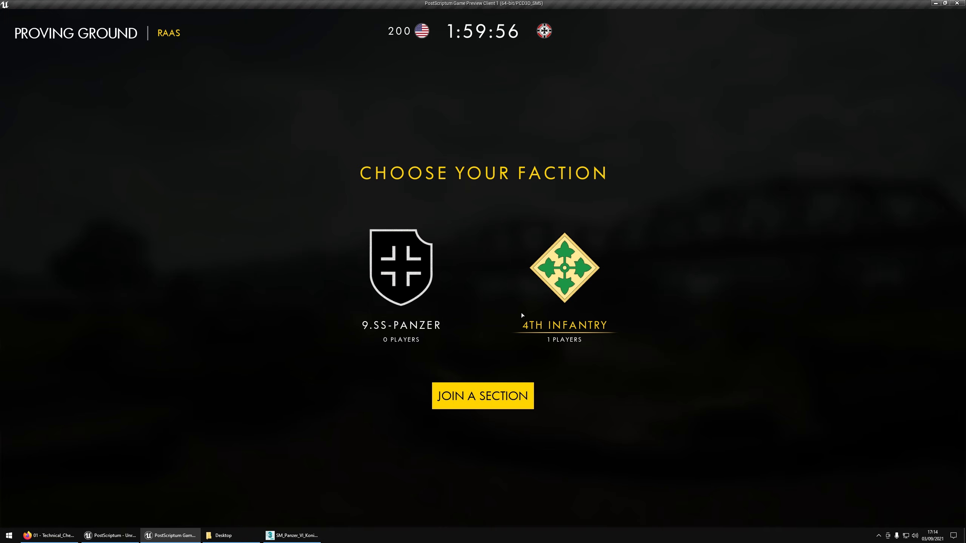
click(482, 396)
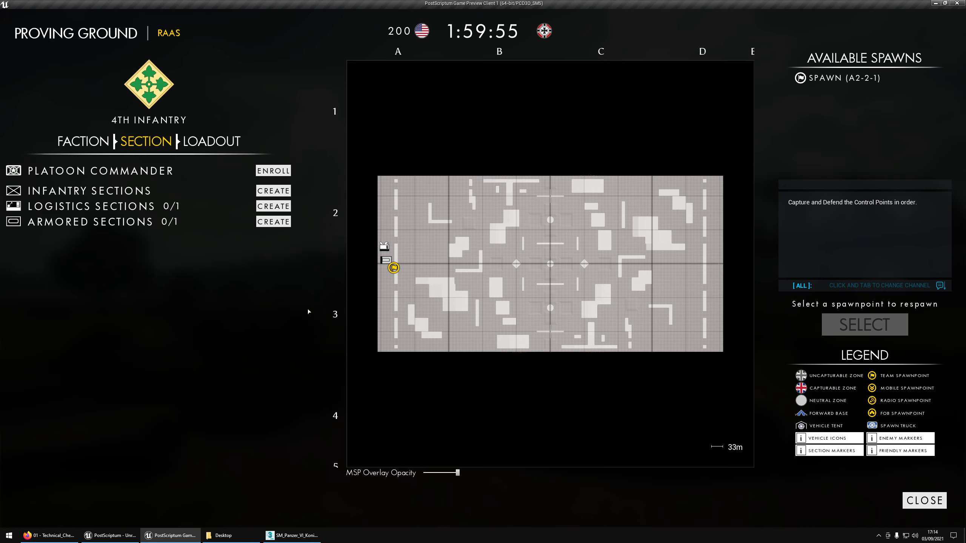
click(859, 335)
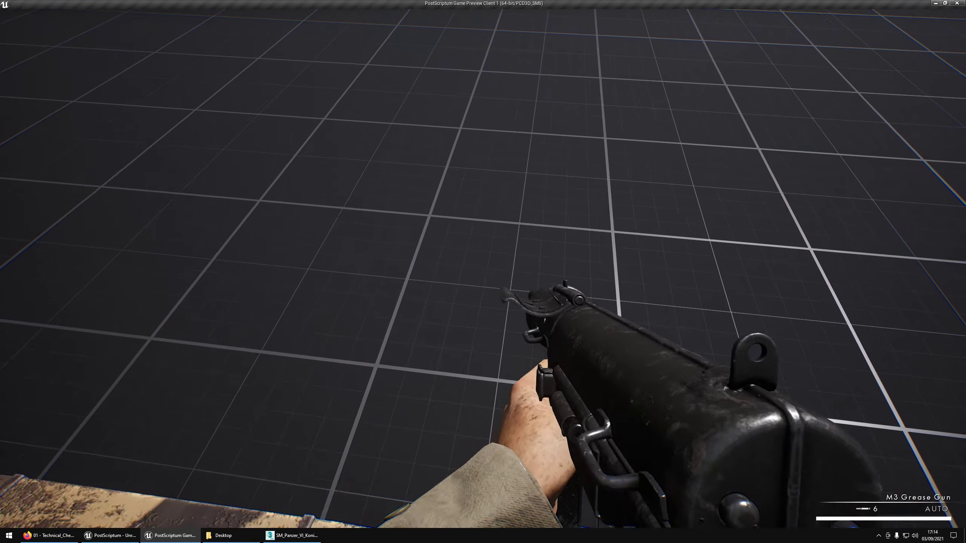
Equip the M1911A1, rerun the previous console command and fire at the Konigstiger, then end the game preview
scroll(483, 271, up, 3)
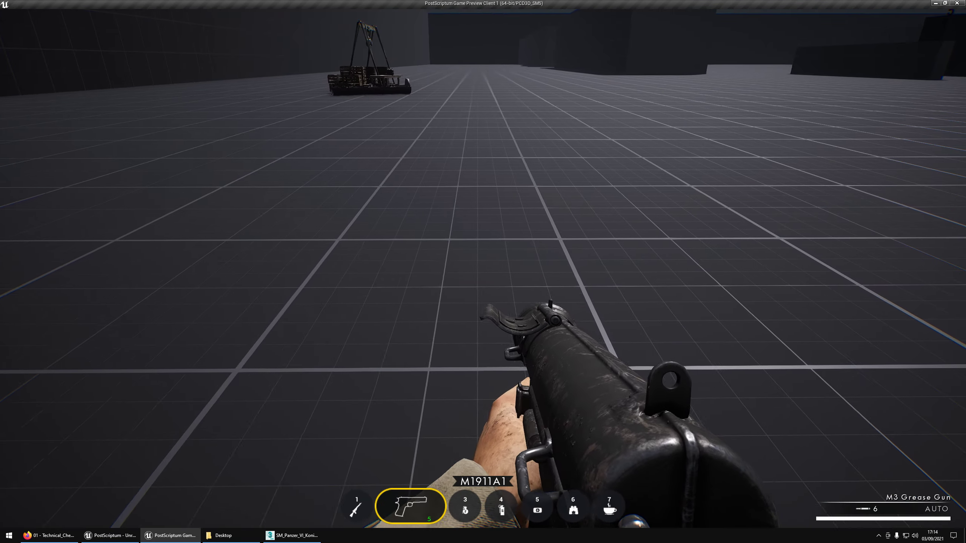
key(grave)
key(Up)
key(Return)
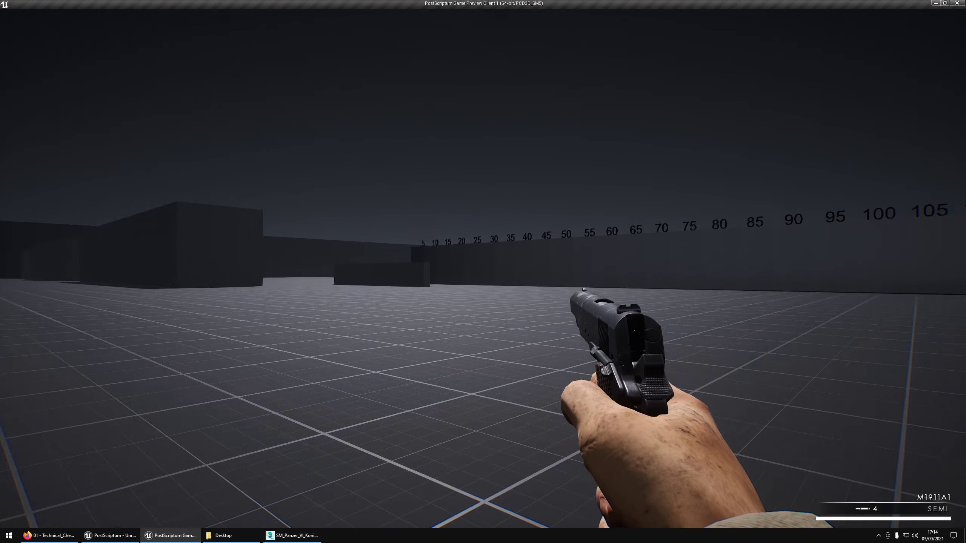
click(483, 268)
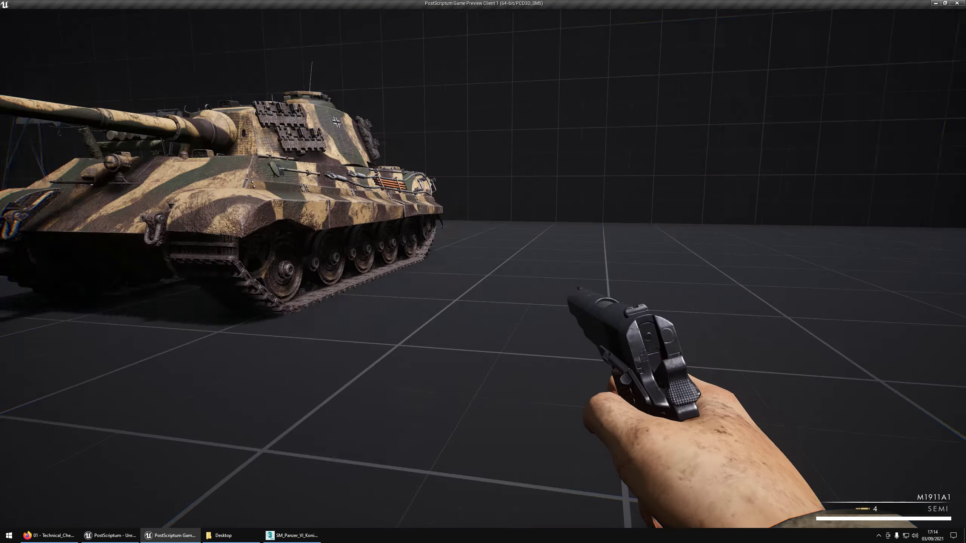
right_click(483, 269)
key(a)
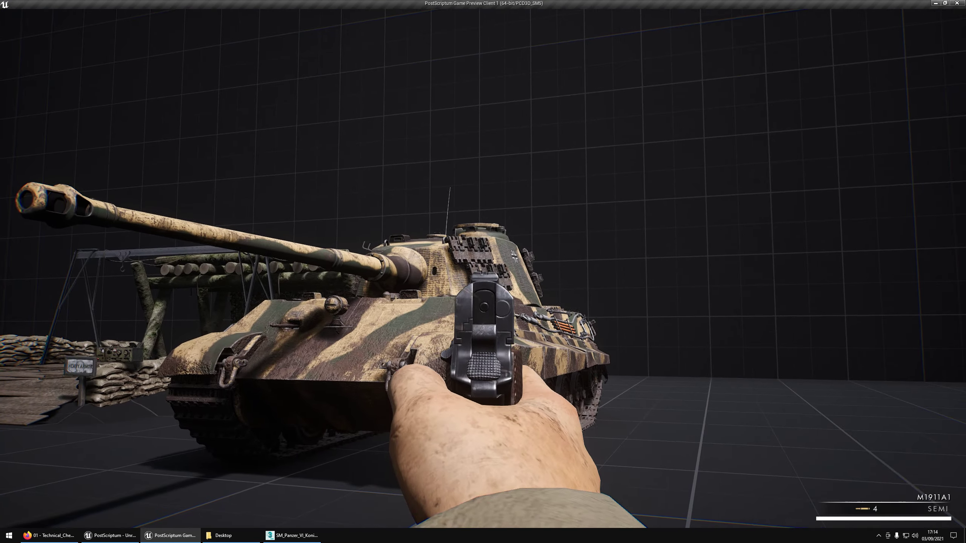
click(483, 268)
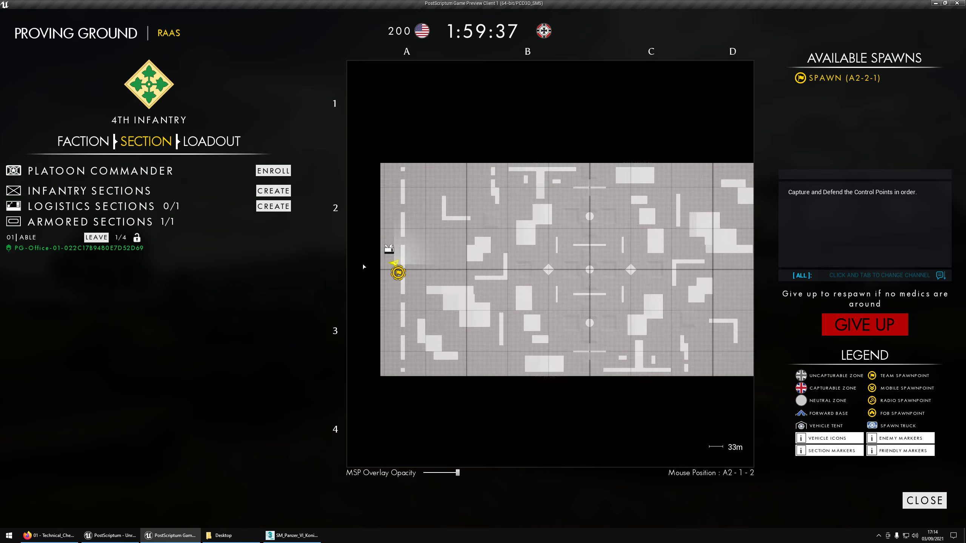
scroll(364, 267, up, 1)
key(Escape)
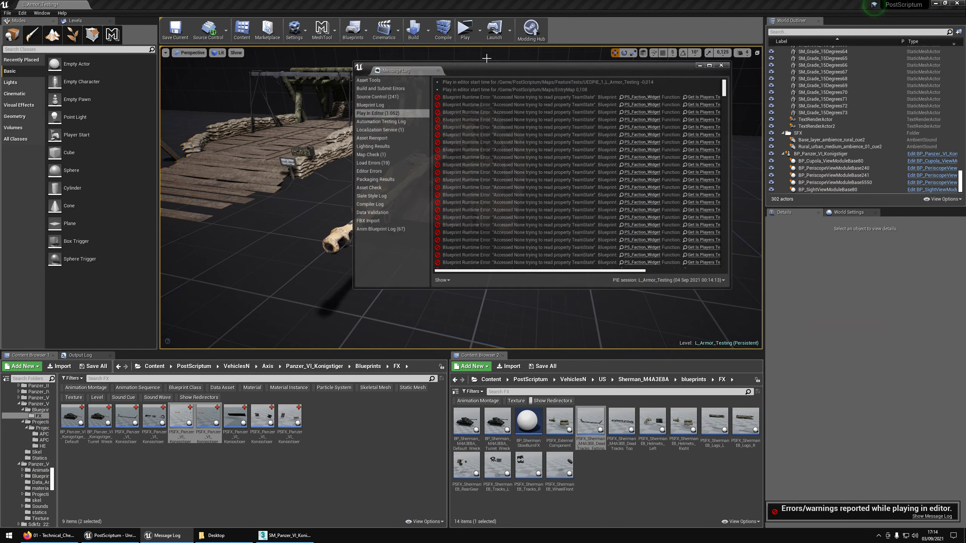
Relaunch the game preview, spawn with the 4th Infantry at A2-2-1, maximize the preview and equip the M1911A1
click(467, 34)
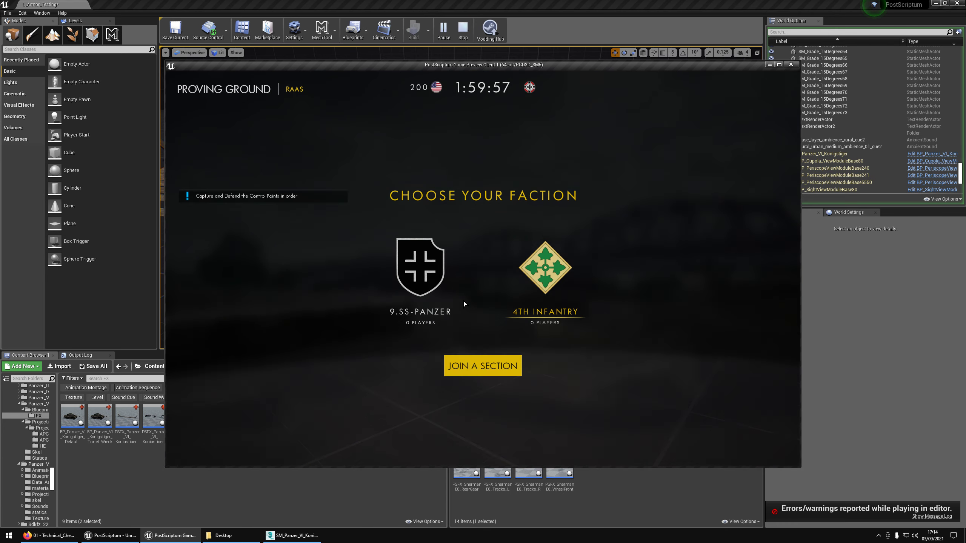
click(492, 366)
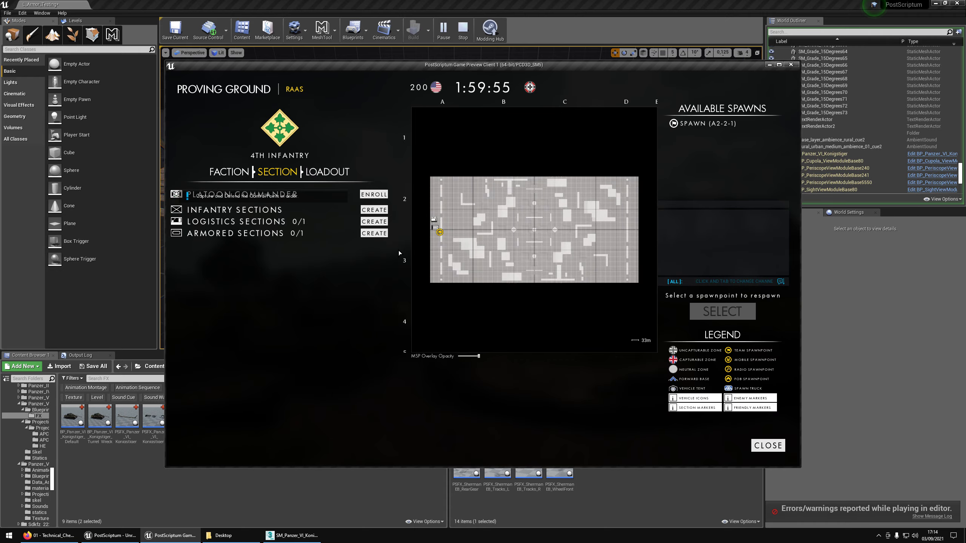
click(440, 232)
click(722, 311)
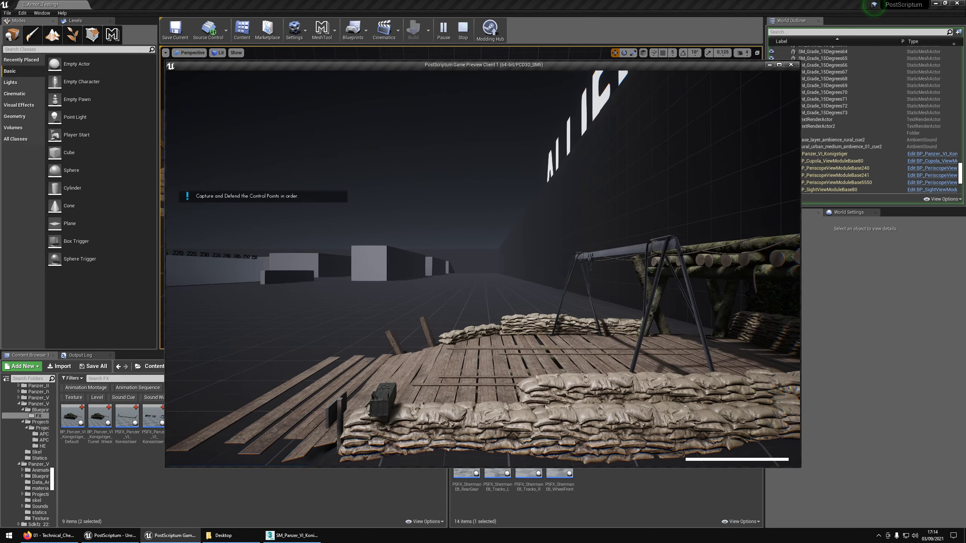
click(778, 64)
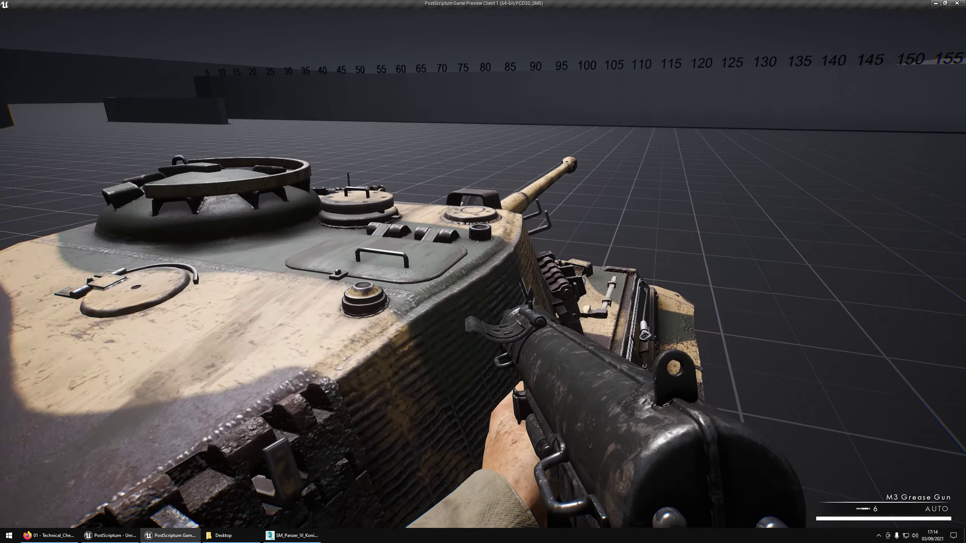
key(2)
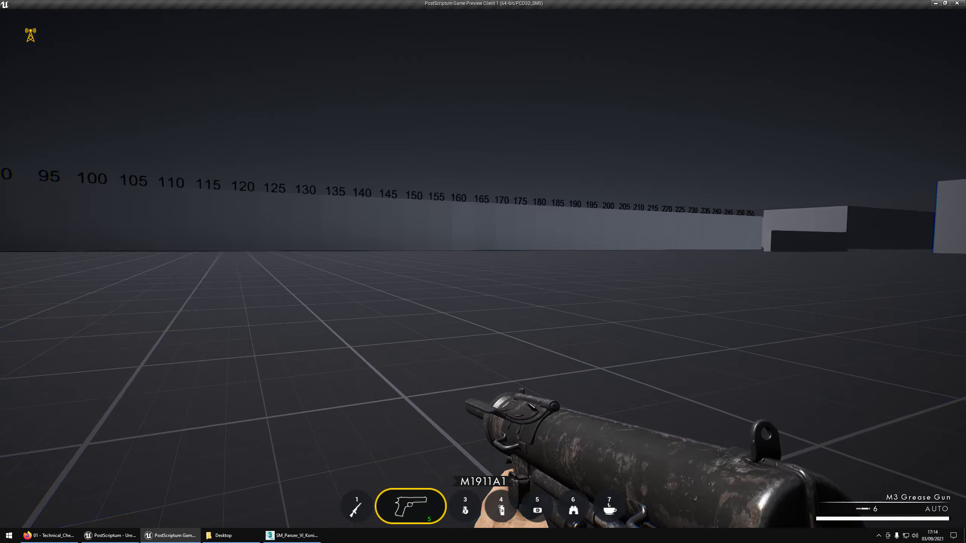
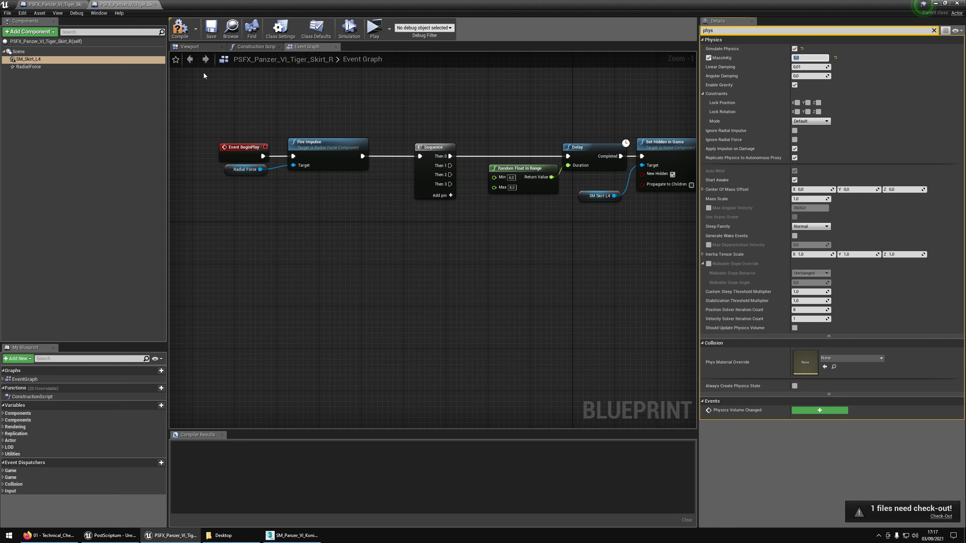
Save the Tiger Skirt_R effect blueprint, check it out from source control and close it
click(211, 29)
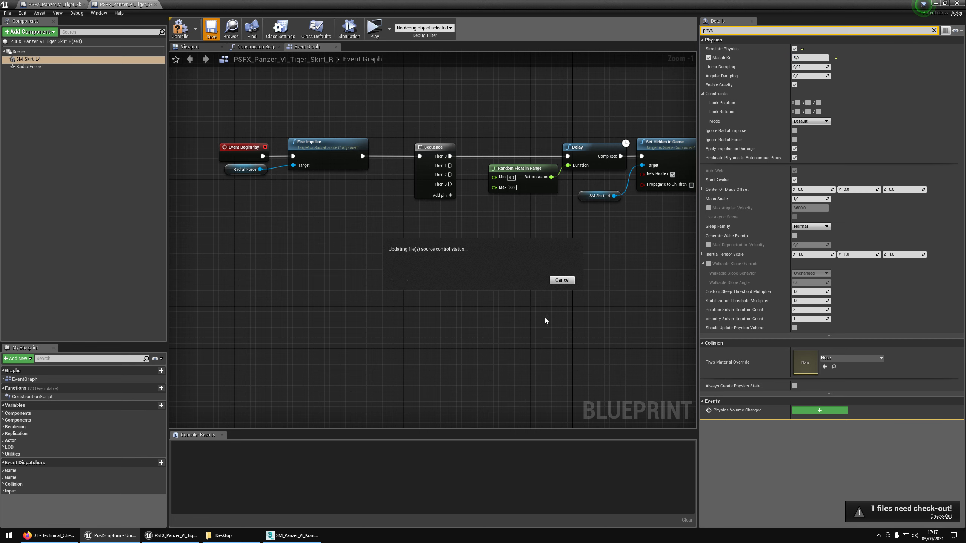
click(533, 333)
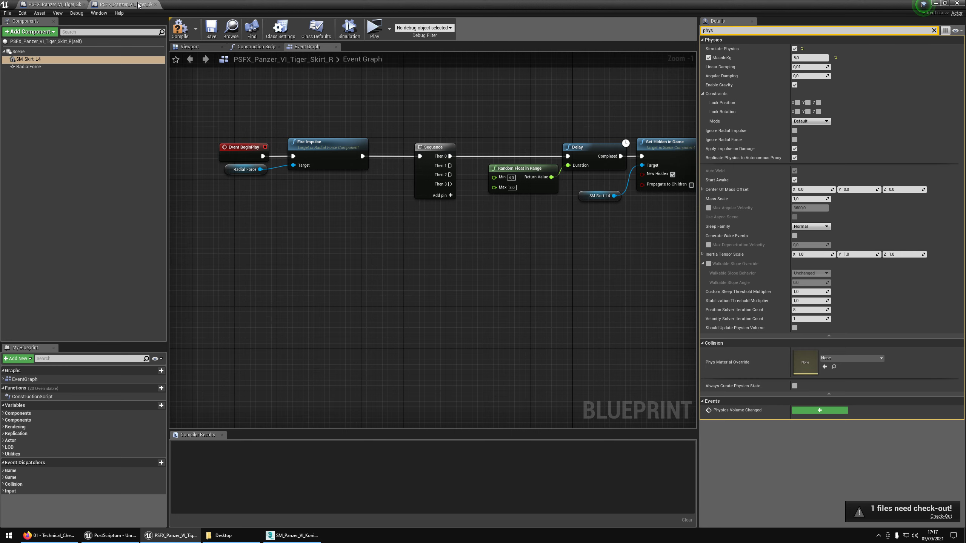
click(156, 4)
Set the mass of SM_Skirt_L4 in the Tiger Skirt_L blueprint to 5 kg, then save, check out and close the blueprint
click(720, 30)
text(phys)
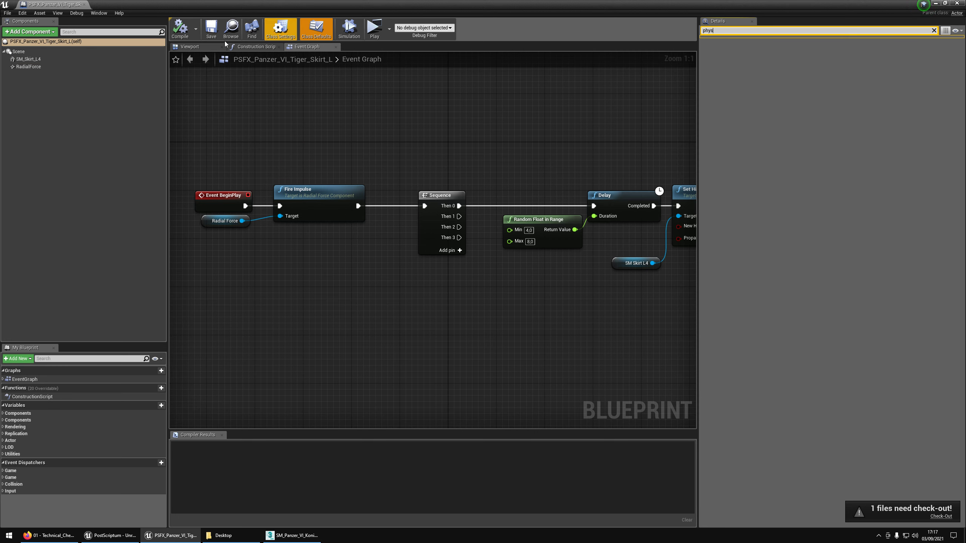
click(29, 59)
click(708, 58)
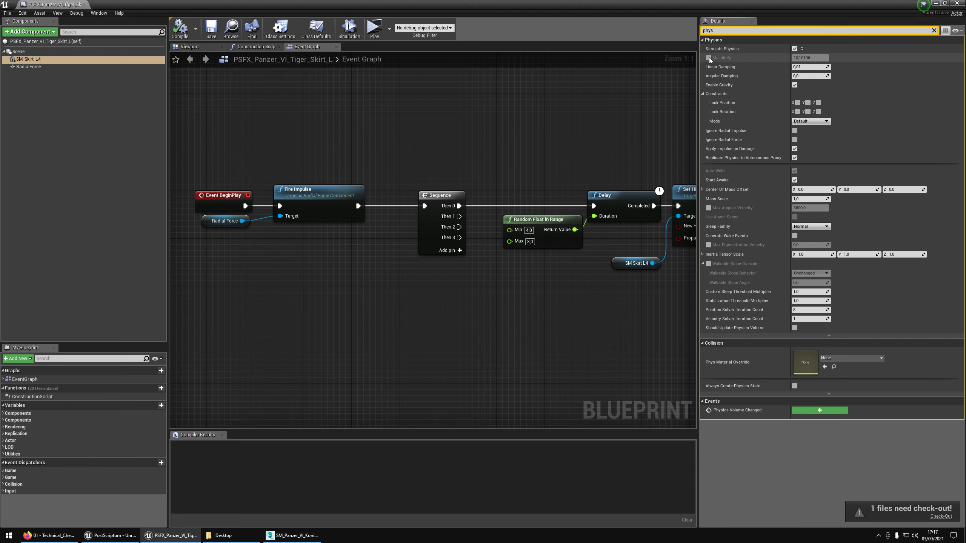
text(5)
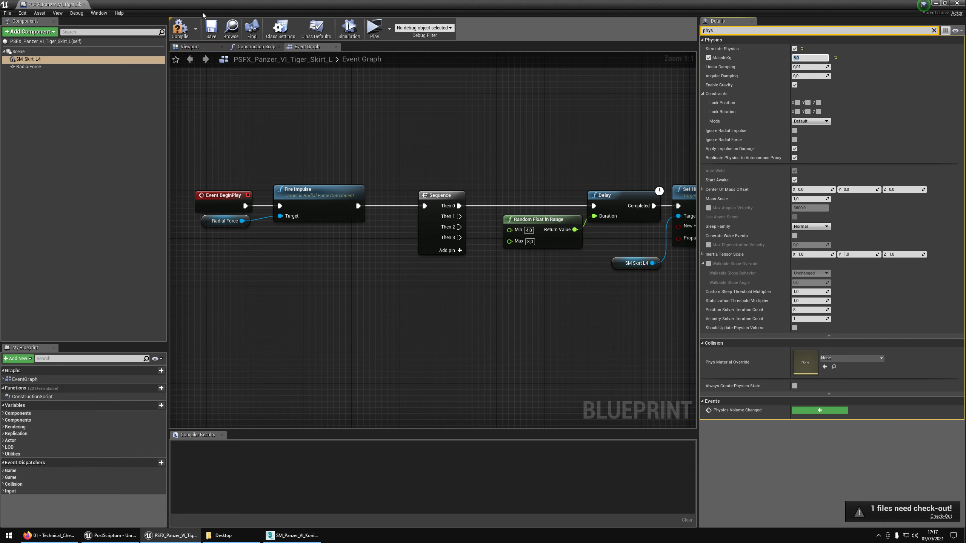
click(211, 29)
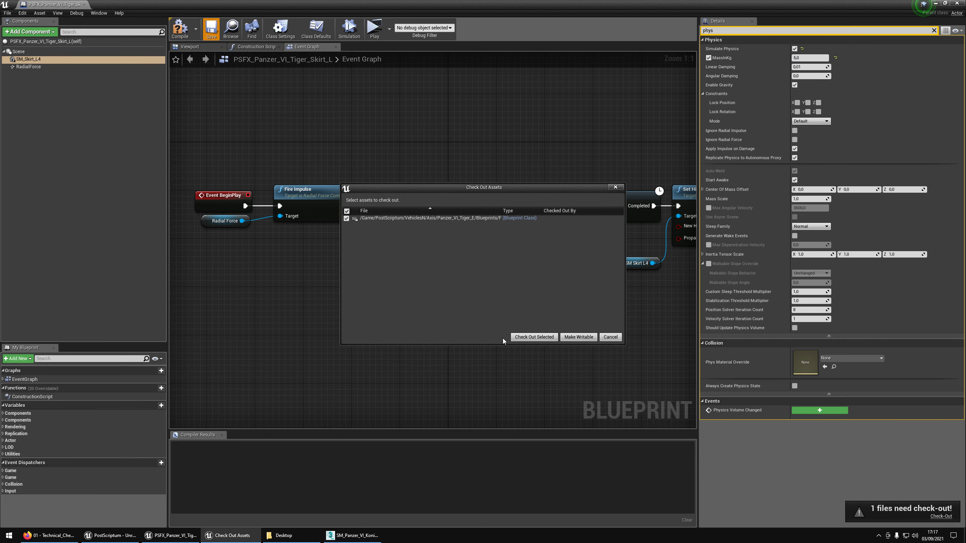
click(540, 337)
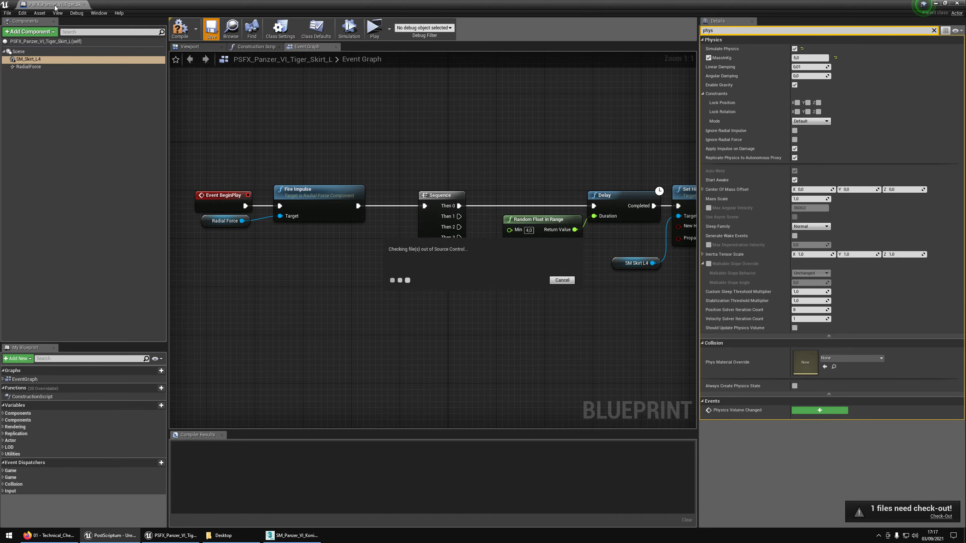
click(84, 4)
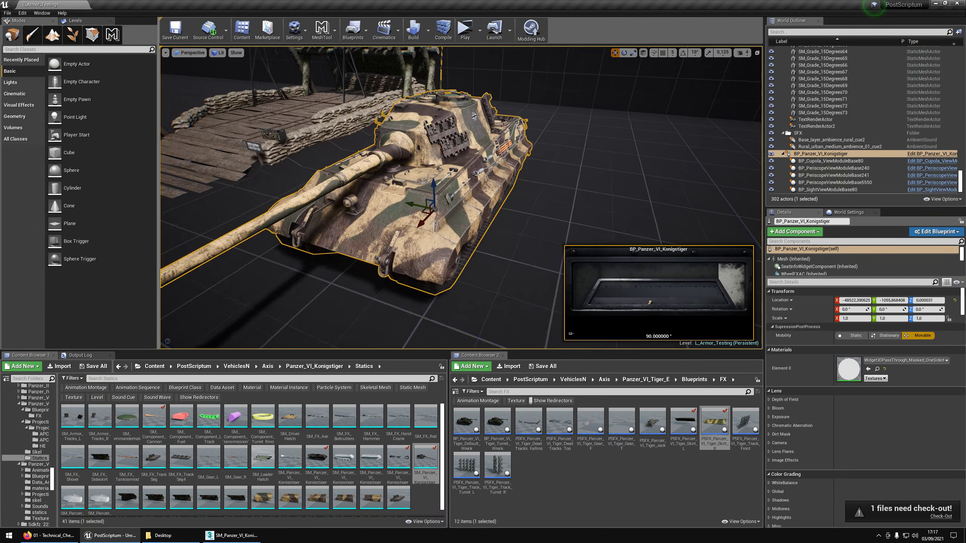
Relaunch the game preview, maximize it and spawn with the 4th Infantry at A2-2-1
right_drag(450, 150, 453, 151)
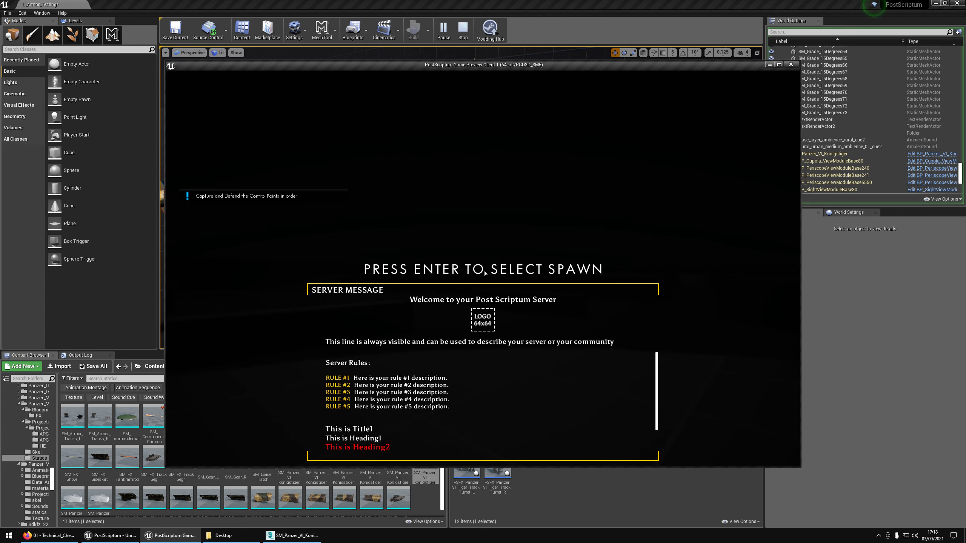
click(779, 65)
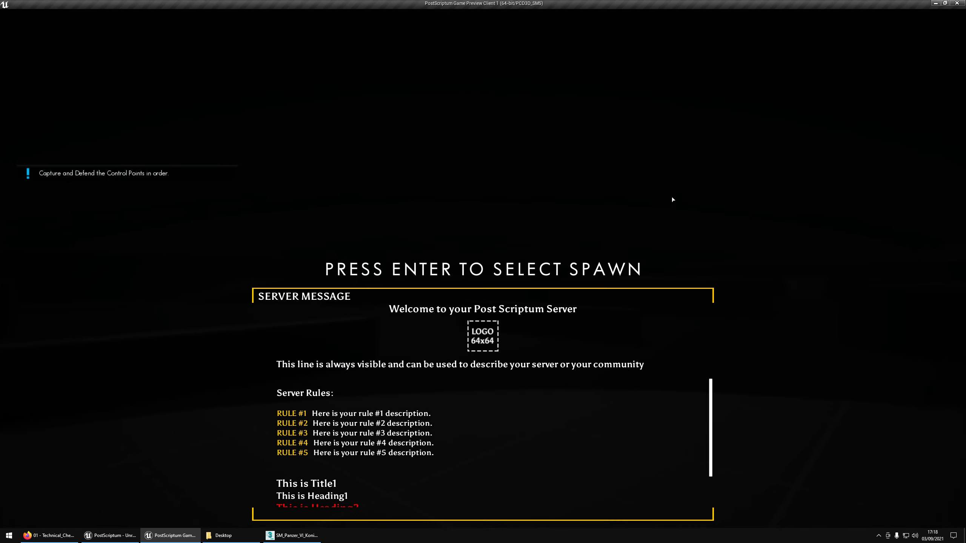
key(Return)
key(Return)
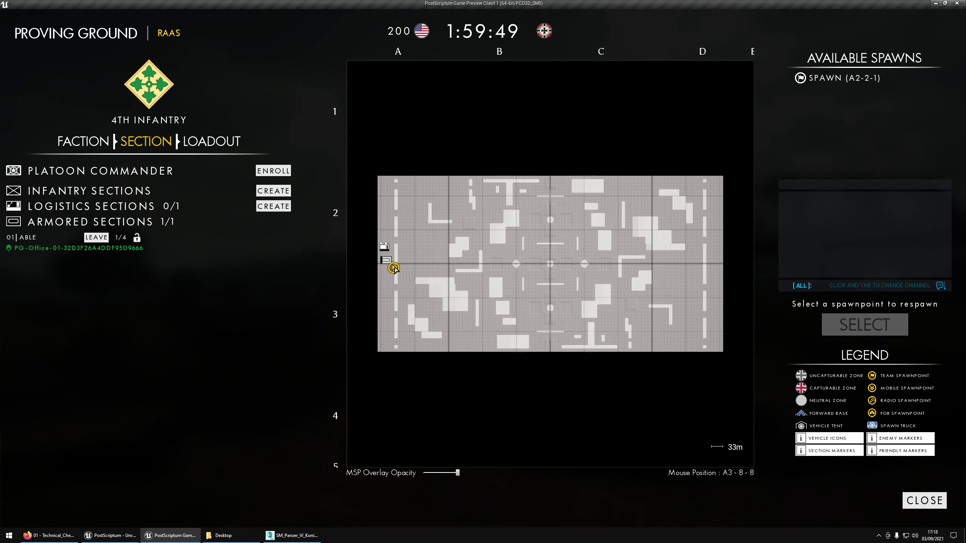
click(845, 323)
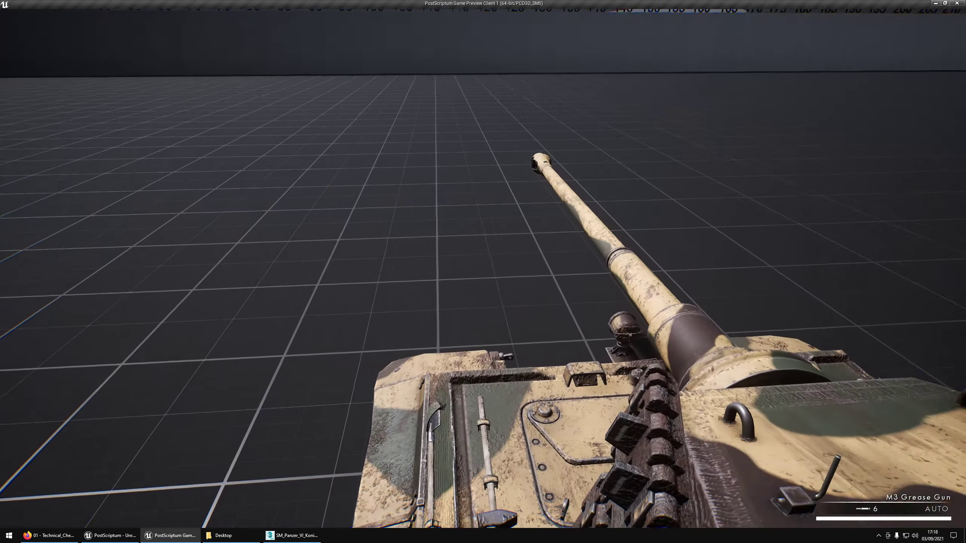
Equip the M1911A1 and rerun an earlier admin command from the console history
scroll(483, 271, down, 3)
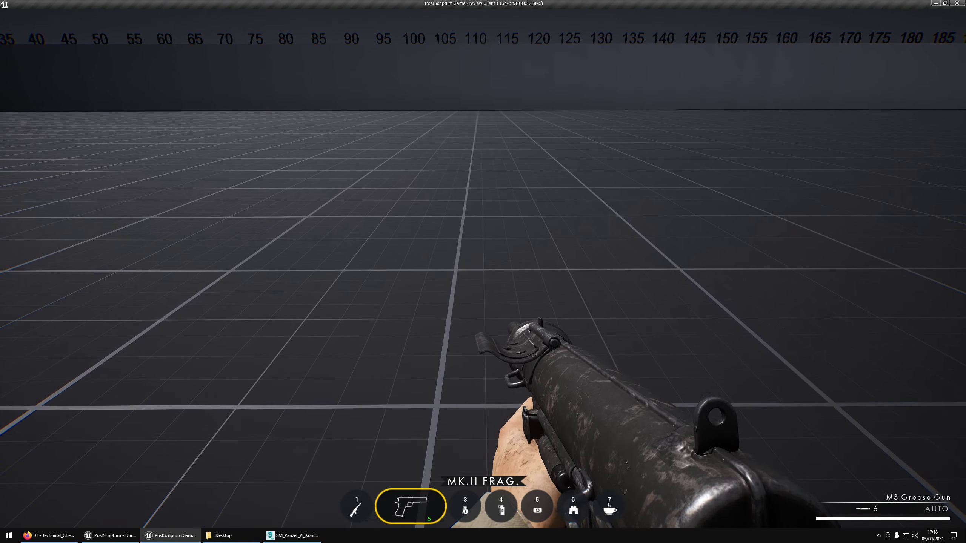
scroll(483, 271, up, 1)
click(483, 272)
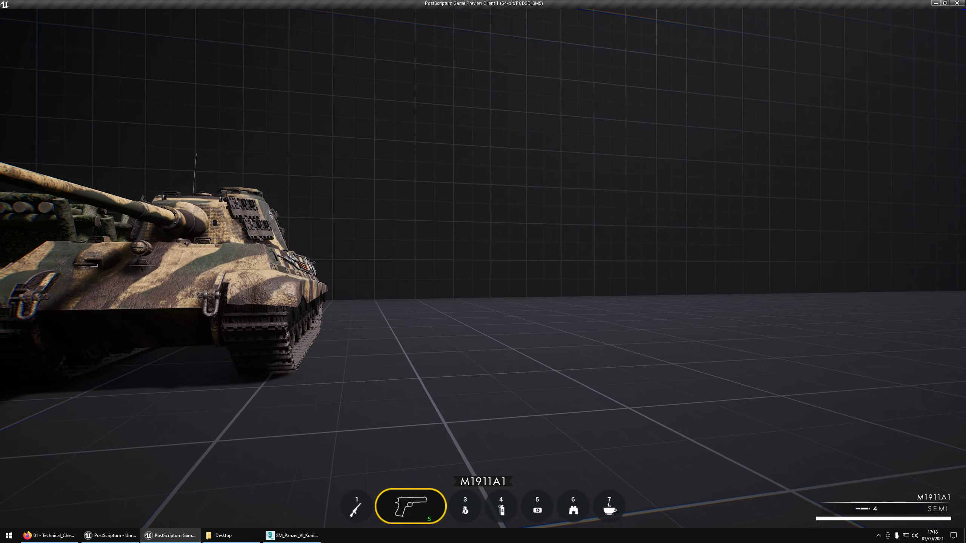
key(grave)
key(Up)
key(Up)
key(Up)
key(Up)
key(Up)
key(Up)
key(Up)
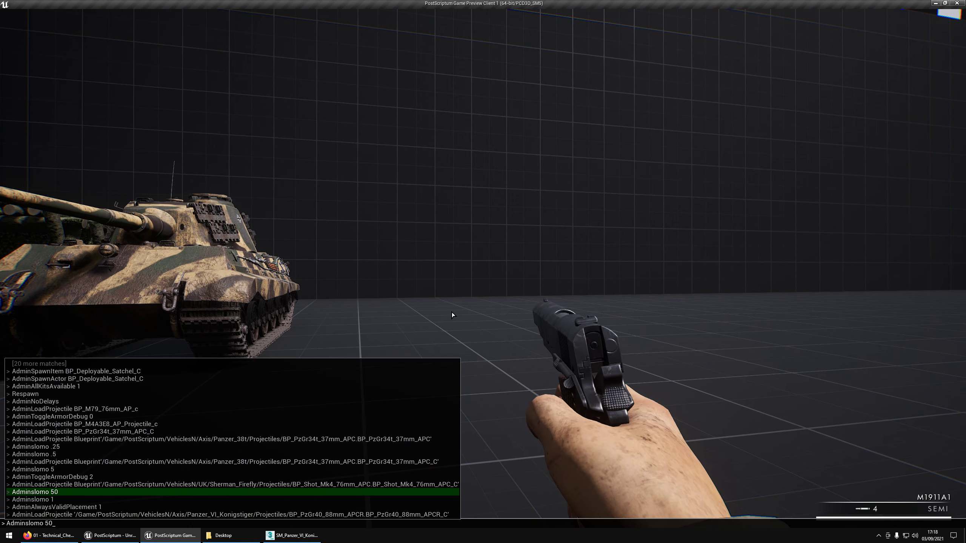
key(Return)
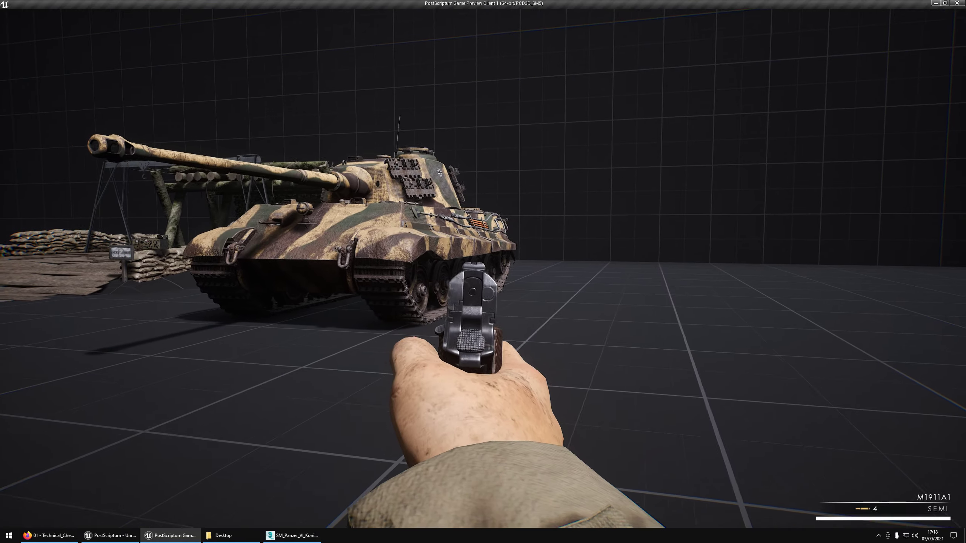
Fire one shot at the Konigstiger's Skirt_L2 and inspect the point of impact up close
click(483, 272)
key(d)
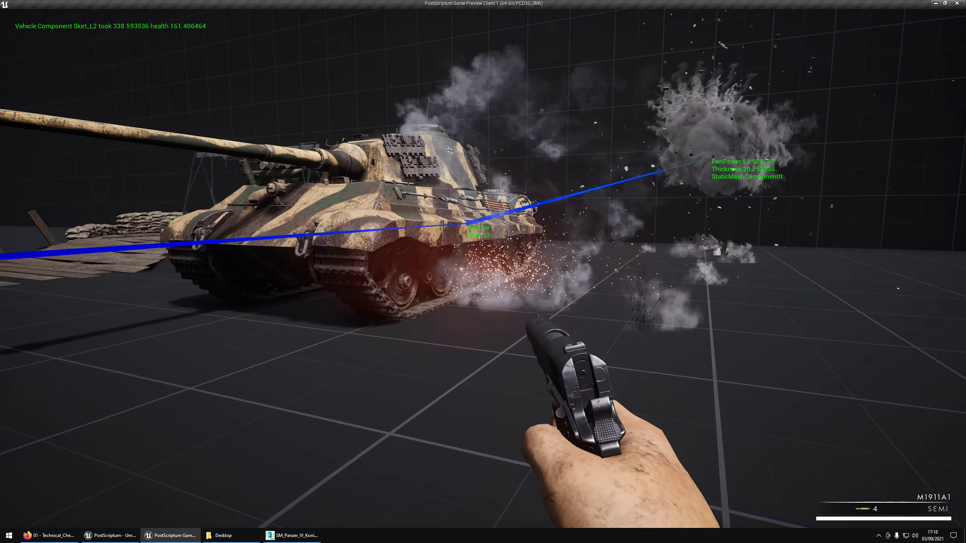
key(w)
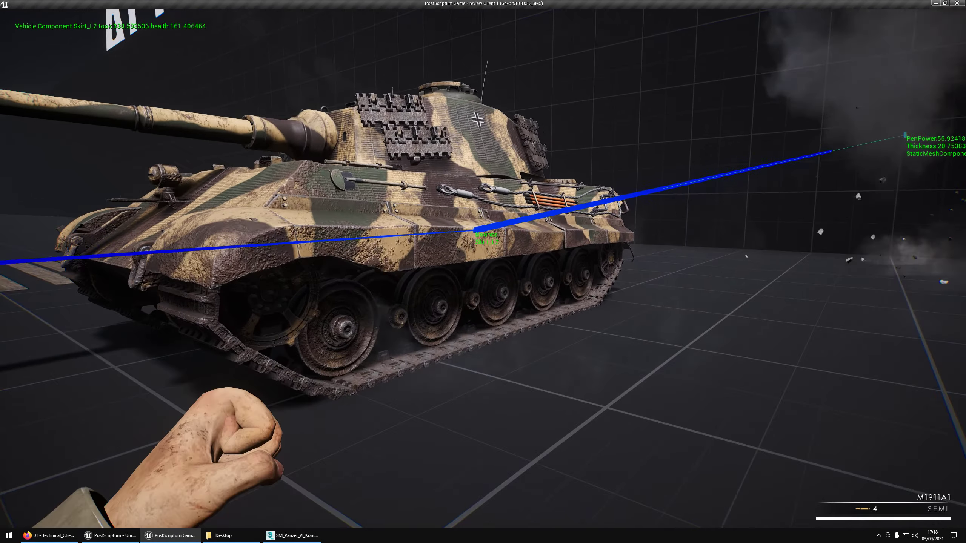
key(d)
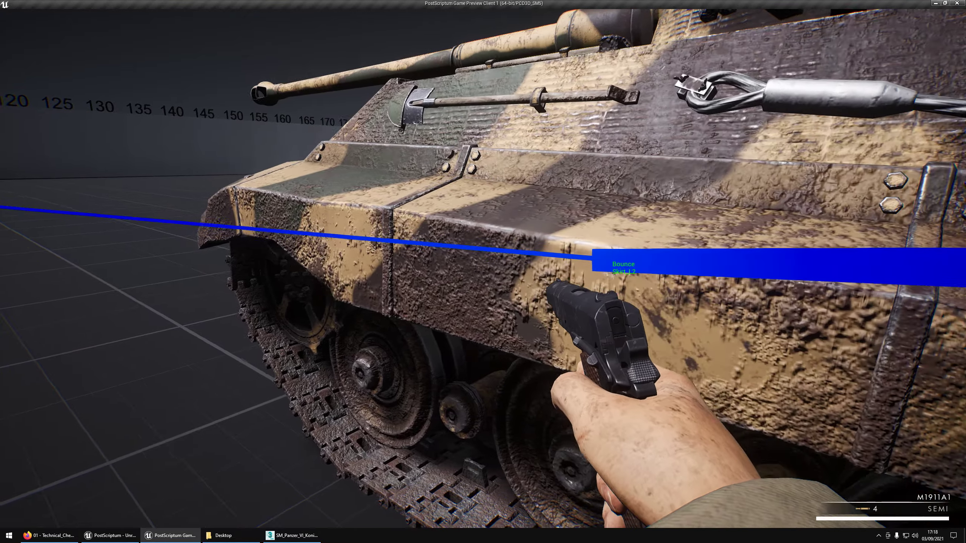
key(a)
key(s)
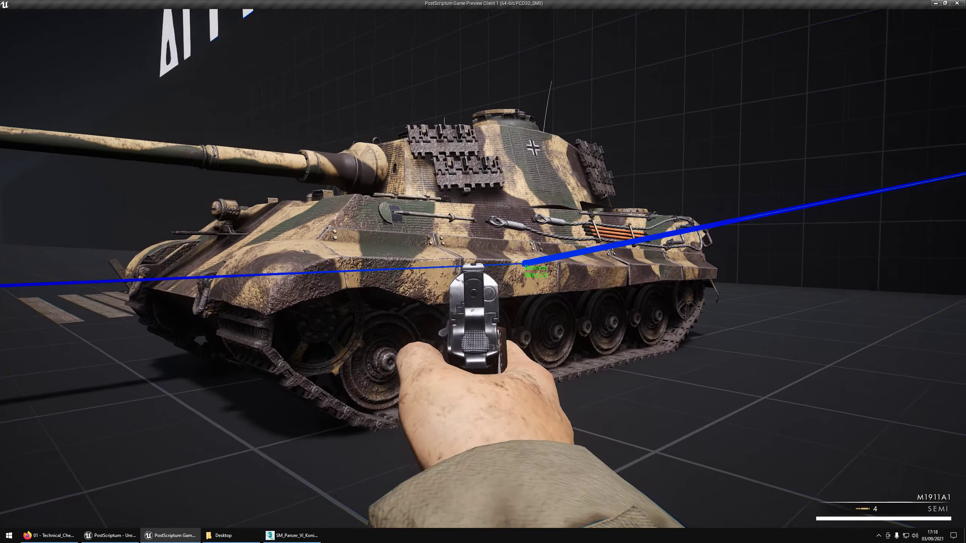
Fire four more shots along the Konigstiger's side, hitting skirts Skirt_L2, Skirt_L3 and Skirt_L4
click(483, 268)
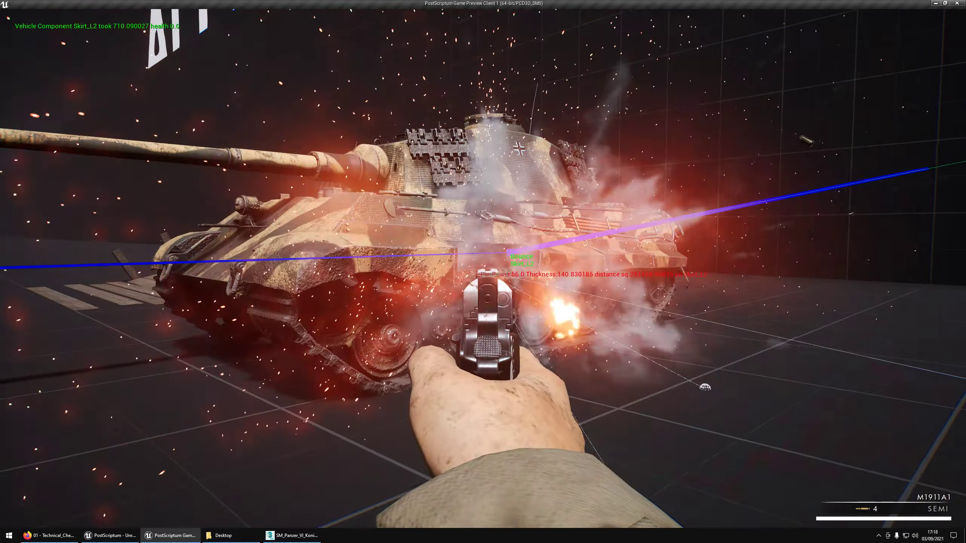
key(a)
key(a)
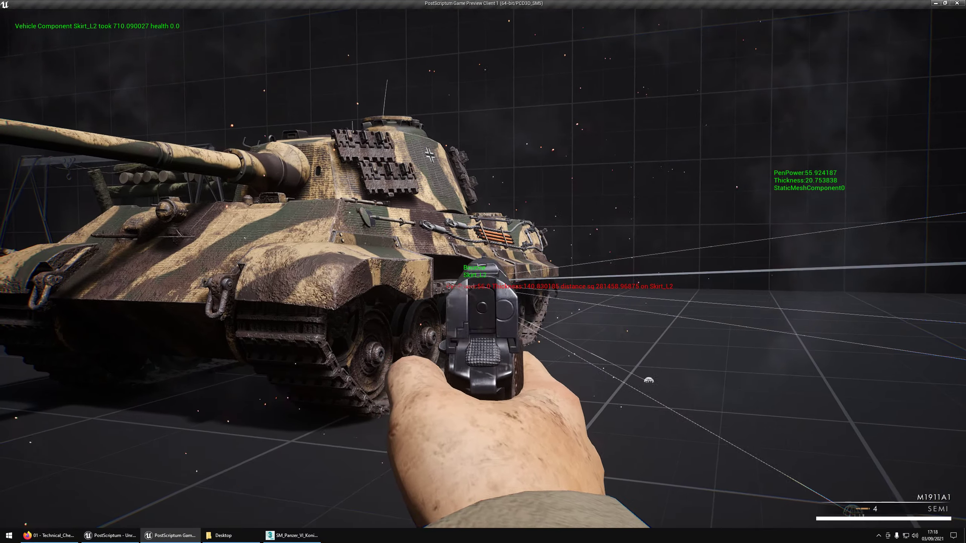
click(483, 268)
key(a)
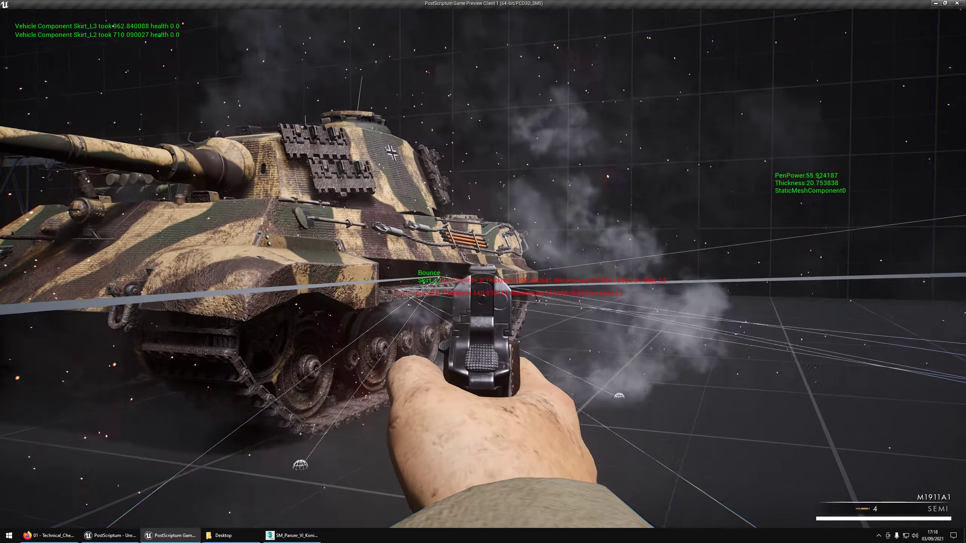
click(483, 268)
key(a)
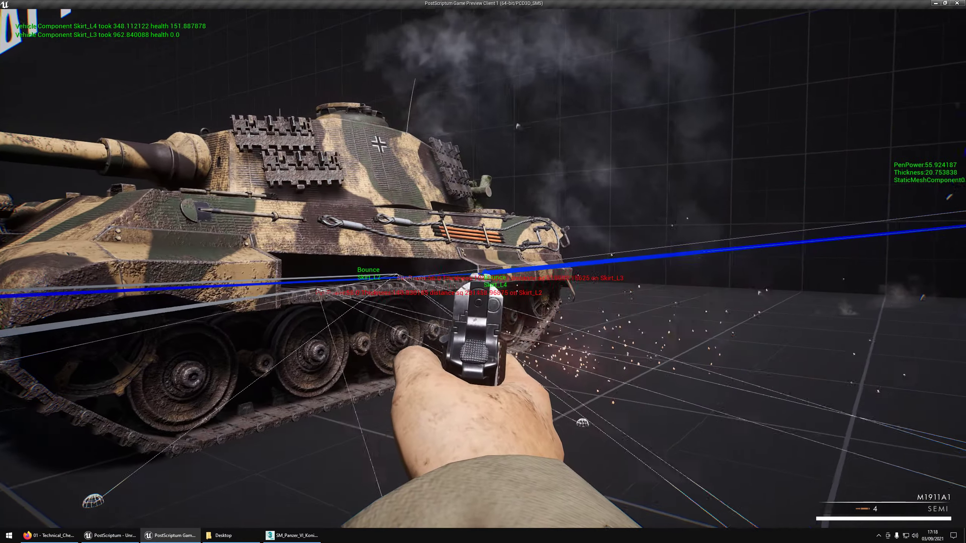
click(483, 269)
key(a)
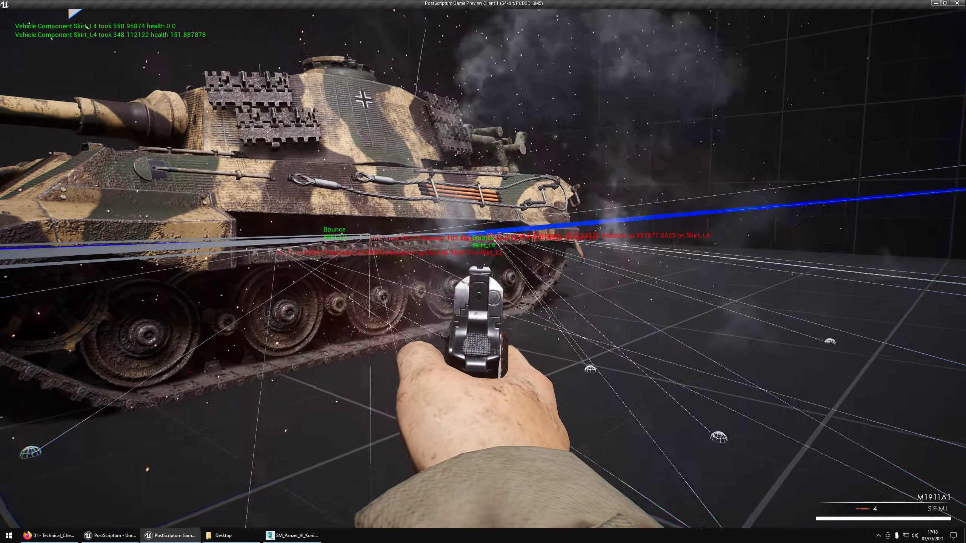
Inspect the Konigstiger's front, tracks and underside from close range, then end the game preview
key(shift+w)
key(shift+w)
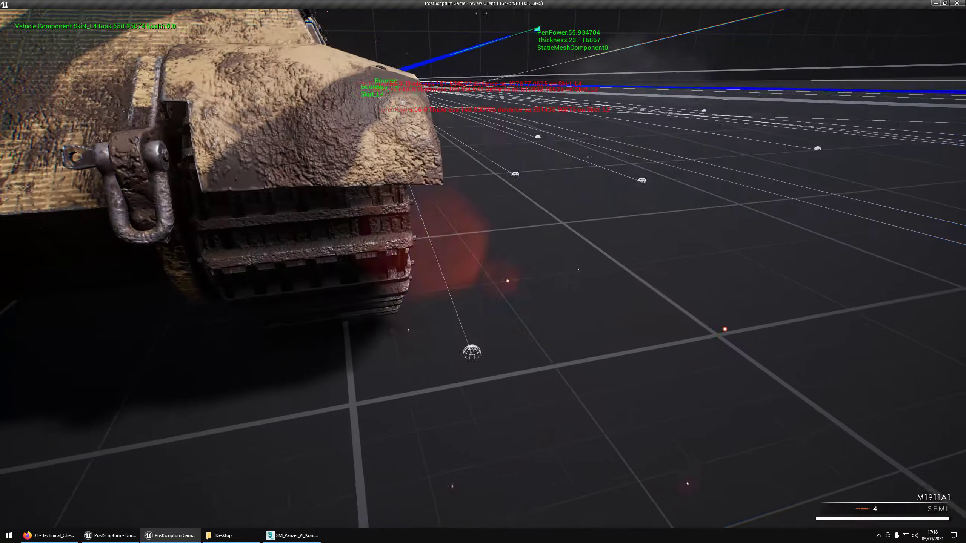
key(a)
key(c)
key(shift+w)
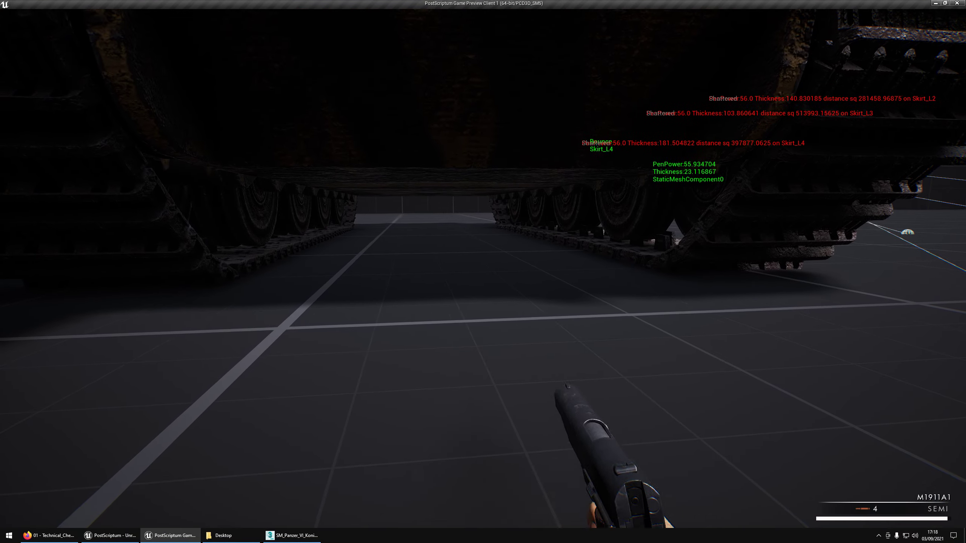
key(c)
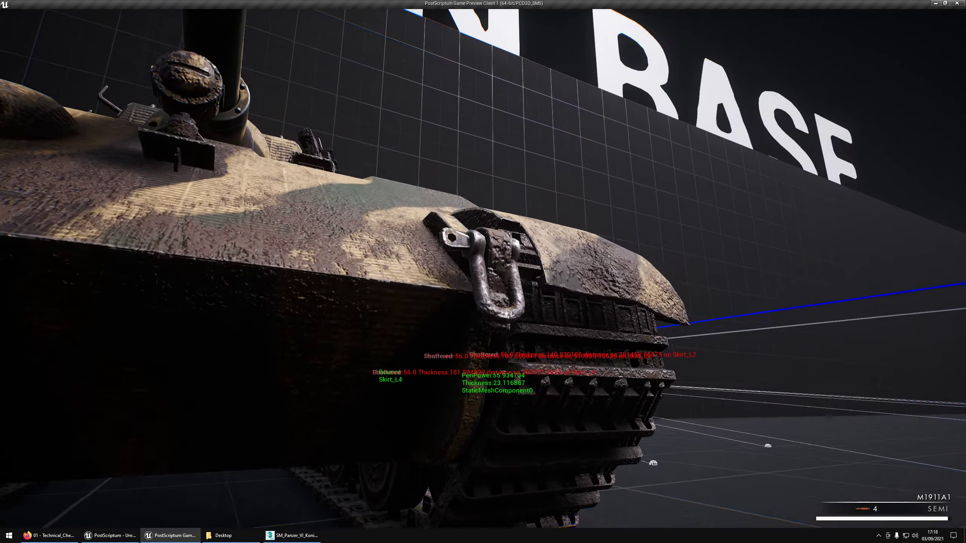
key(s)
key(Escape)
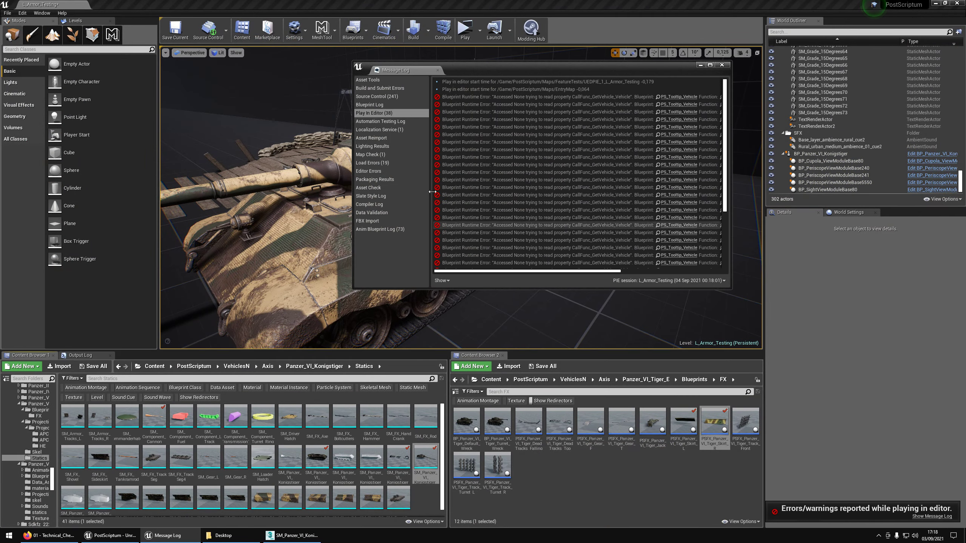
Close the message log and open the BP_Panzer_VI_Konigstiger blueprint in its 3D view for editing
middle_click(405, 73)
click(463, 252)
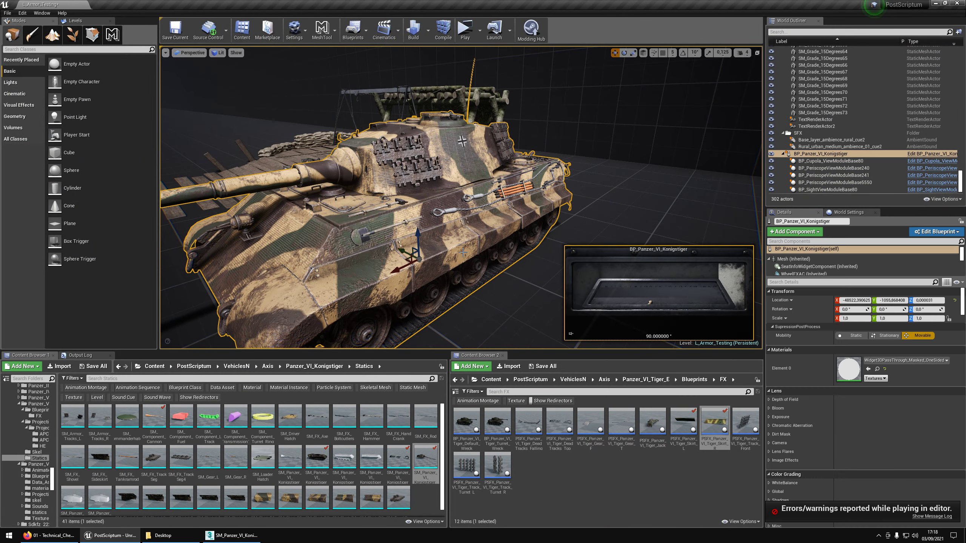
scroll(377, 481, down, 1)
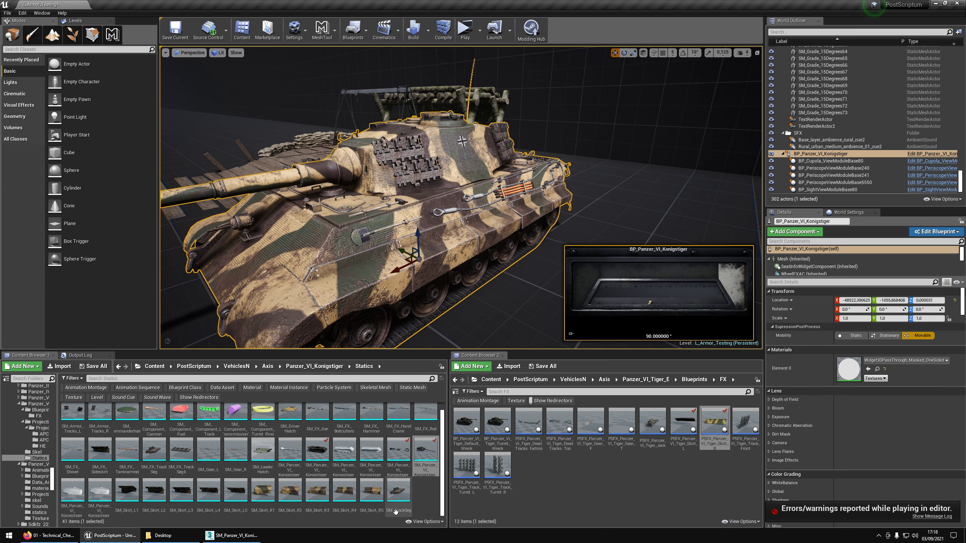
right_click(463, 220)
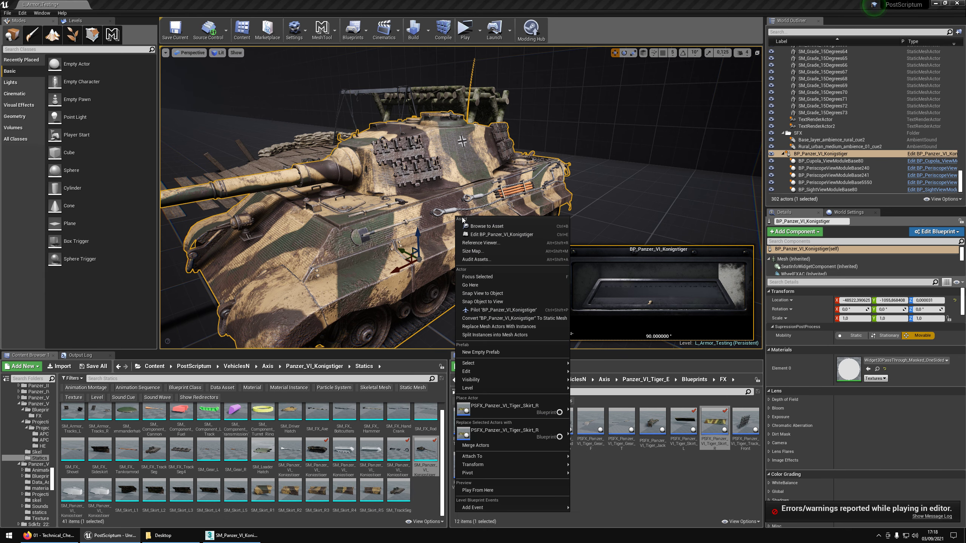
click(472, 235)
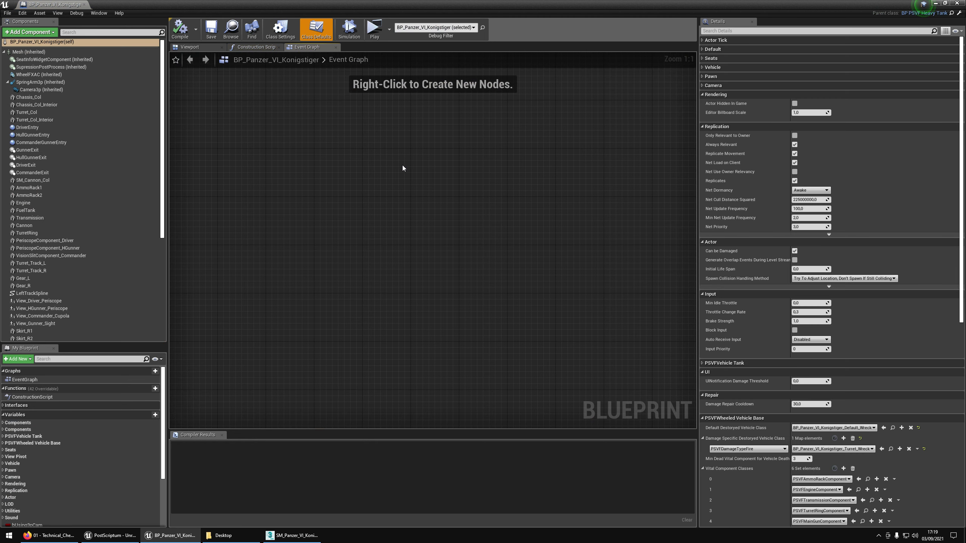
click(194, 47)
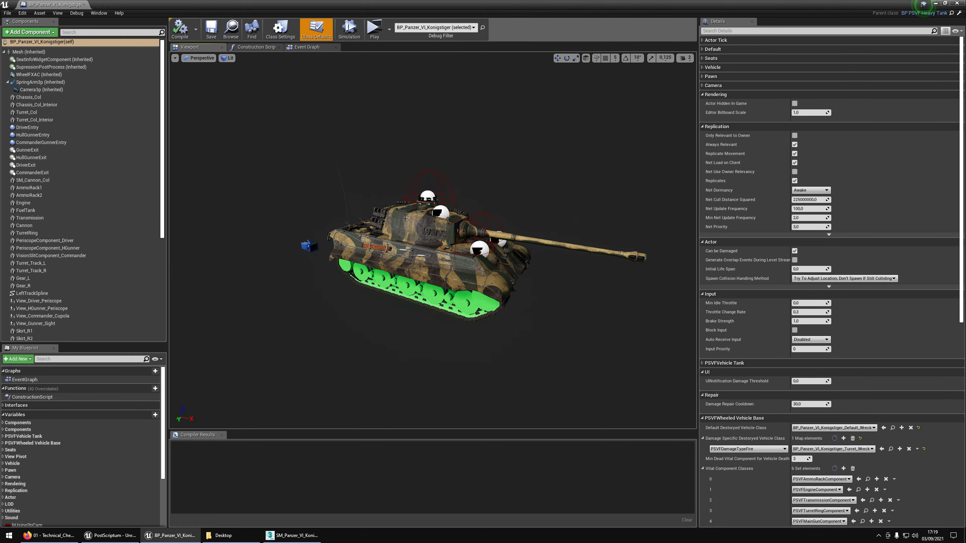
Set the collision Phys Material Override of the tank's side skirt components to PS_PhysMat_ARMOR_10mm
click(346, 293)
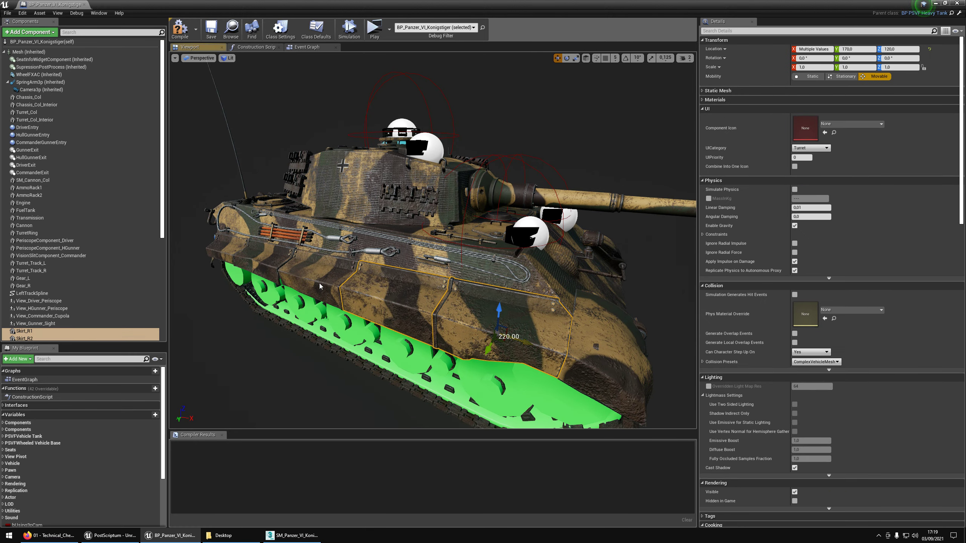
alt+drag(269, 271, 428, 268)
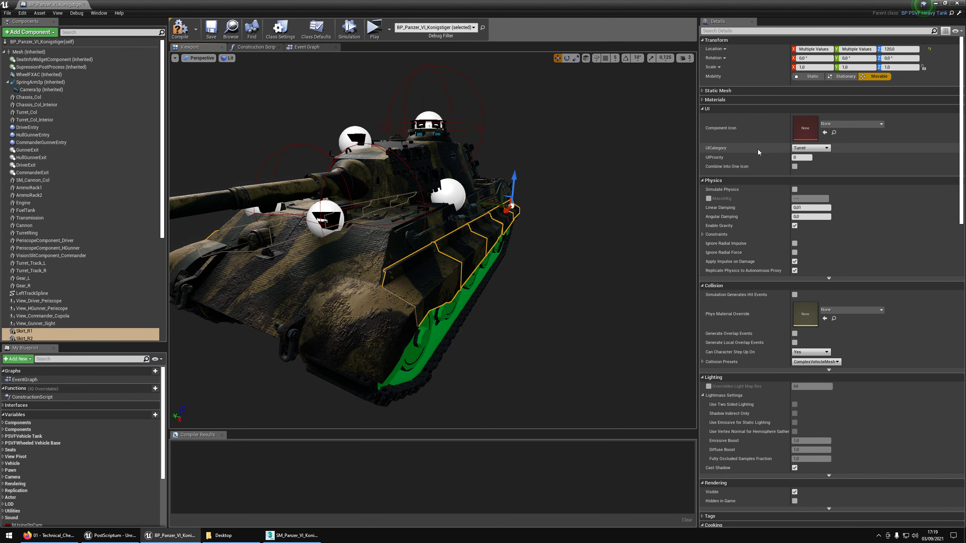
click(723, 99)
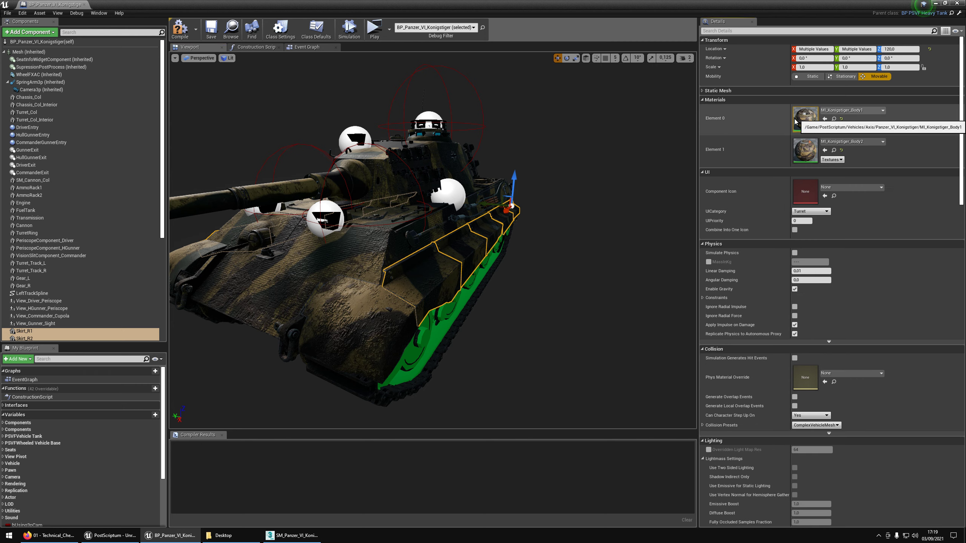
mouse_move(557, 226)
alt+mouse_down()
mouse_move(507, 227)
mouse_move(557, 226)
alt+mouse_up()
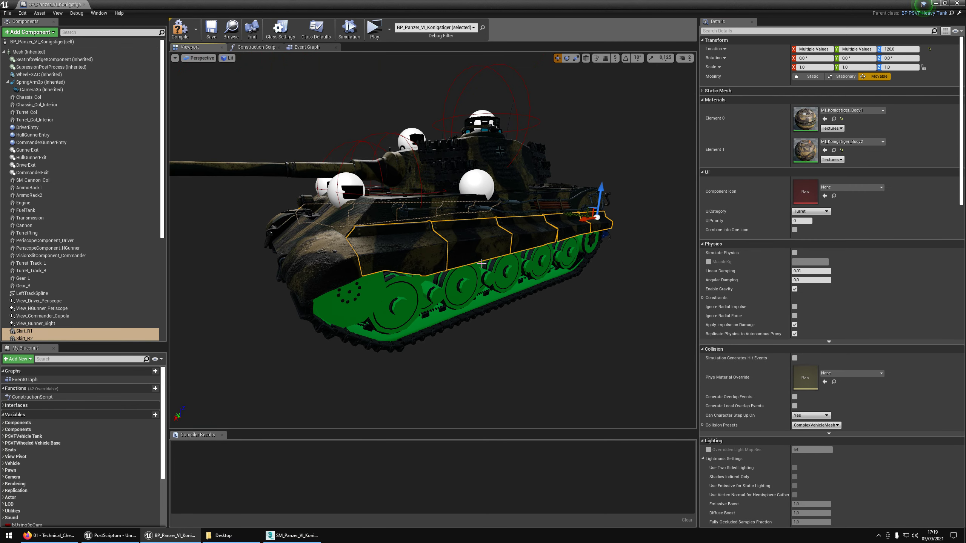
click(727, 101)
click(730, 107)
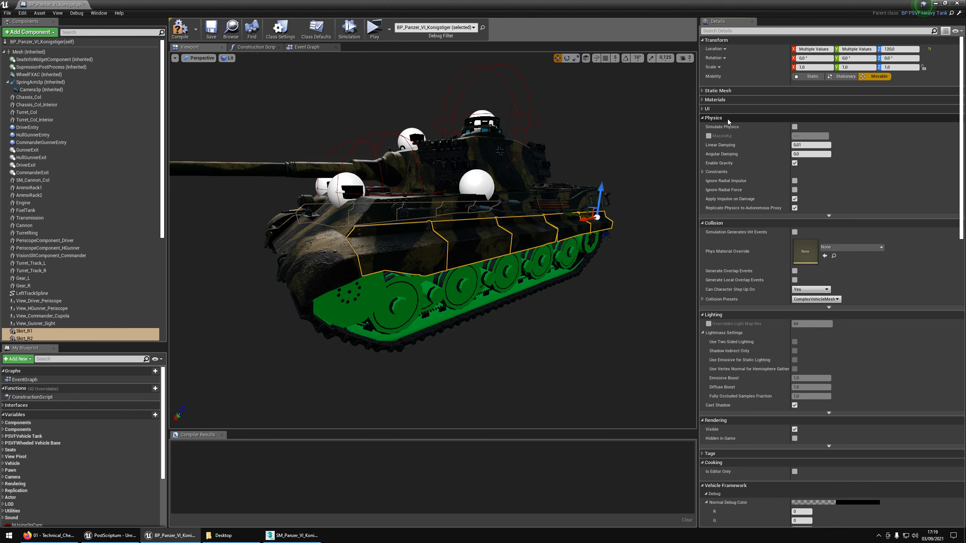
click(727, 118)
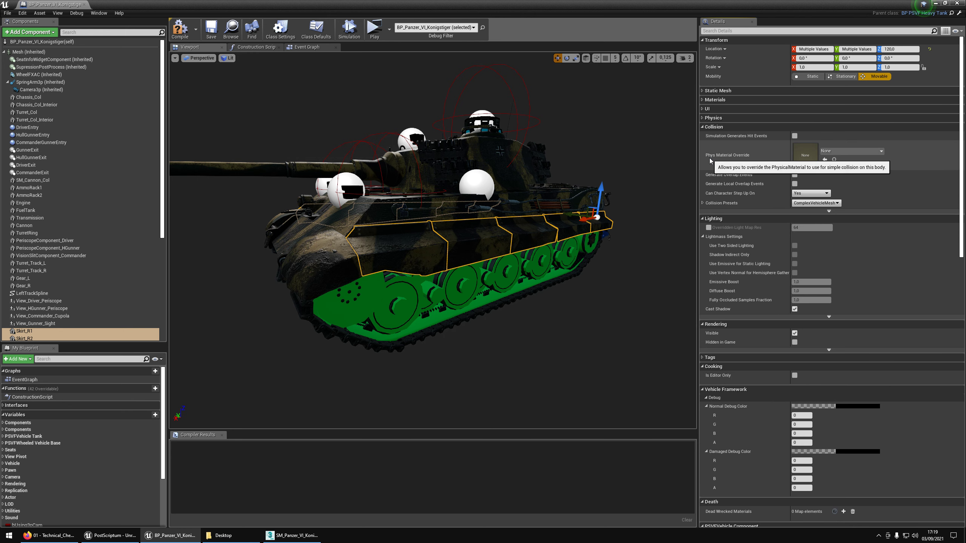
click(829, 152)
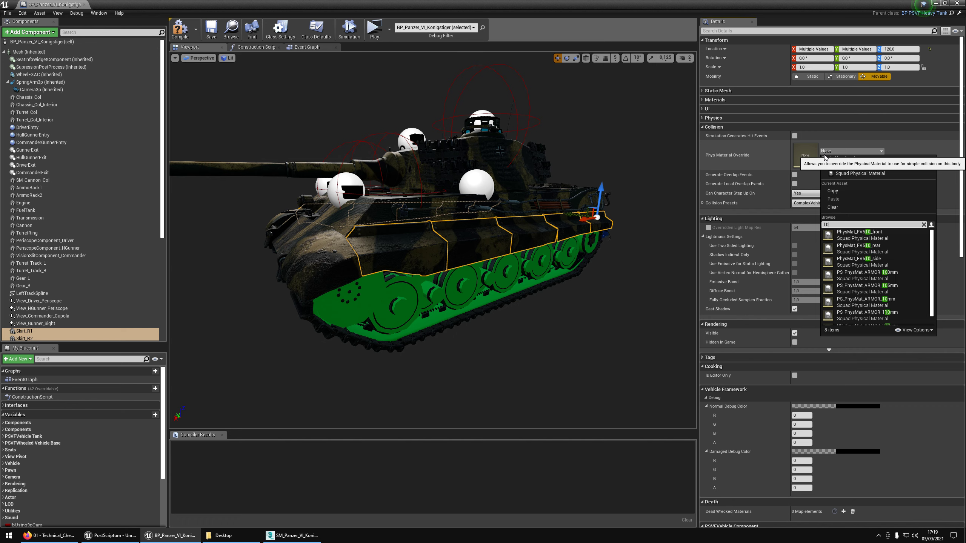
text(10mm)
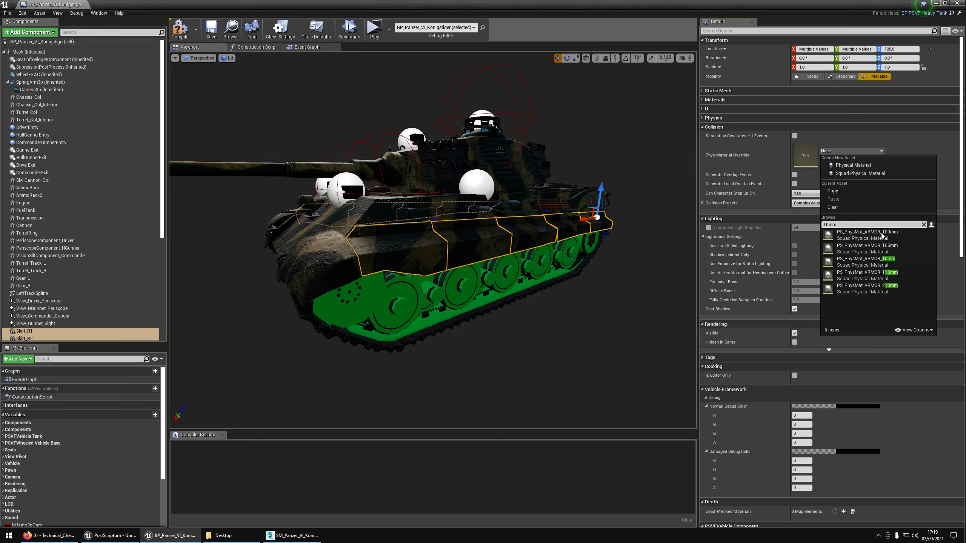
click(876, 266)
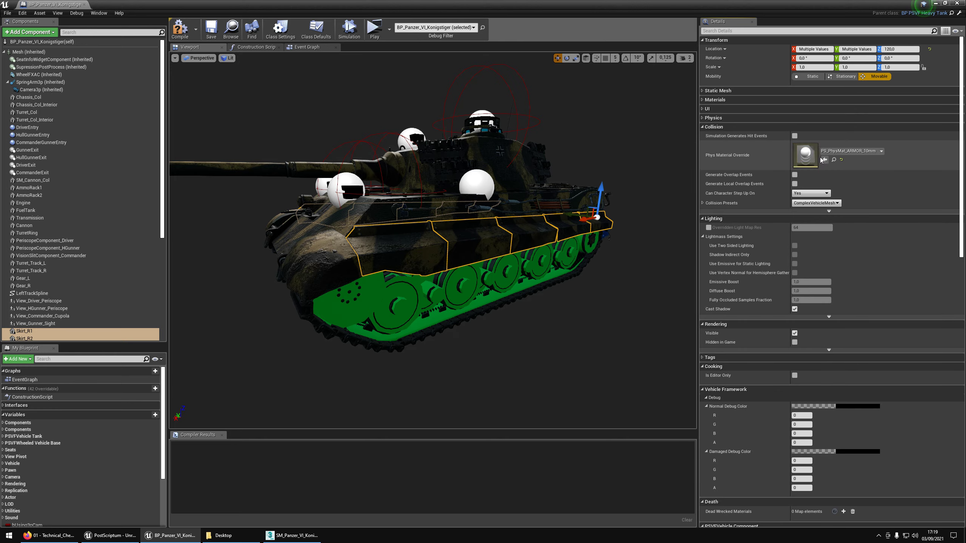
Check the Phys Material Override assigned to the right turret track and right running gear components
alt+drag(474, 244, 692, 242)
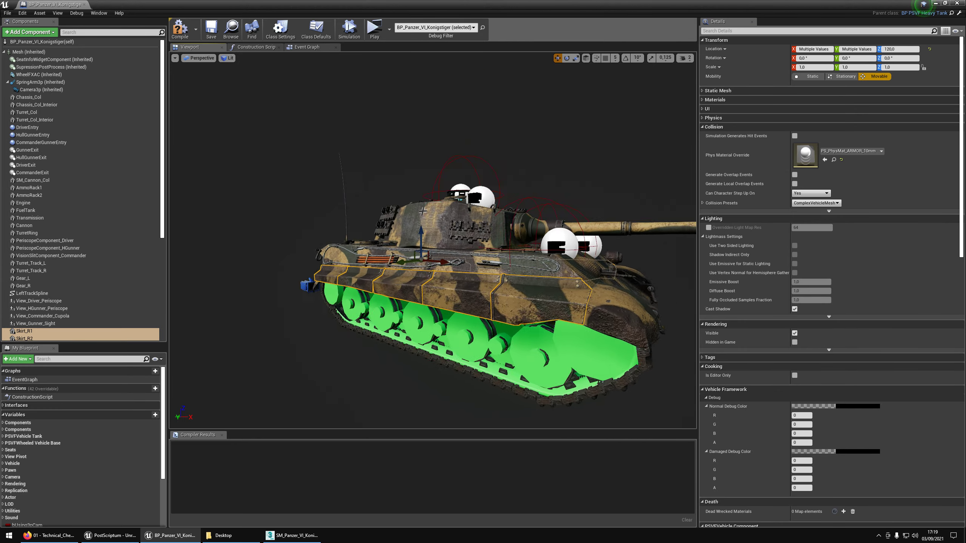
key(w)
right_drag(433, 244, 455, 242)
click(493, 291)
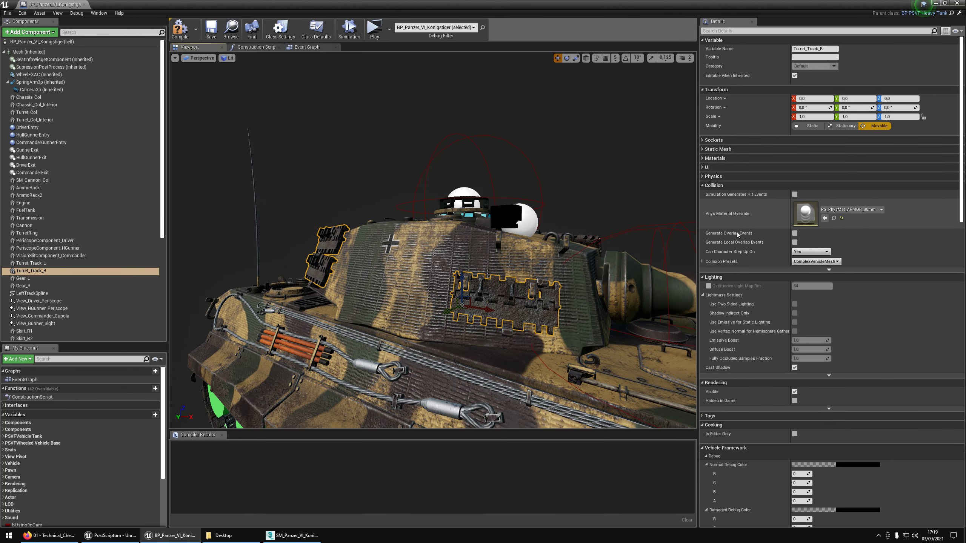
key(a)
right_drag(361, 329, 491, 319)
click(361, 327)
key(a)
key(s)
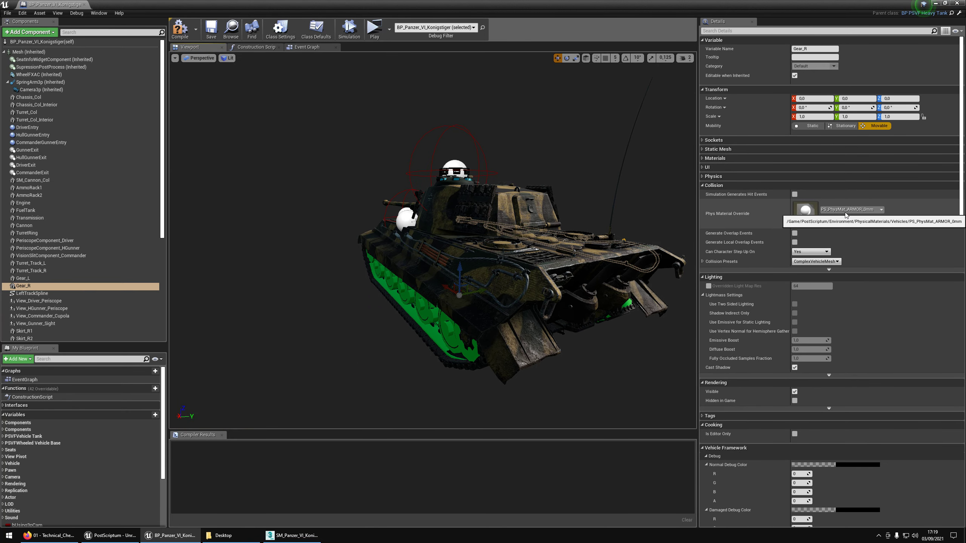
Locate the default killed effect actor of Skirt_L1 and open its PSFX skirt blueprint beside the tank blueprint
click(440, 262)
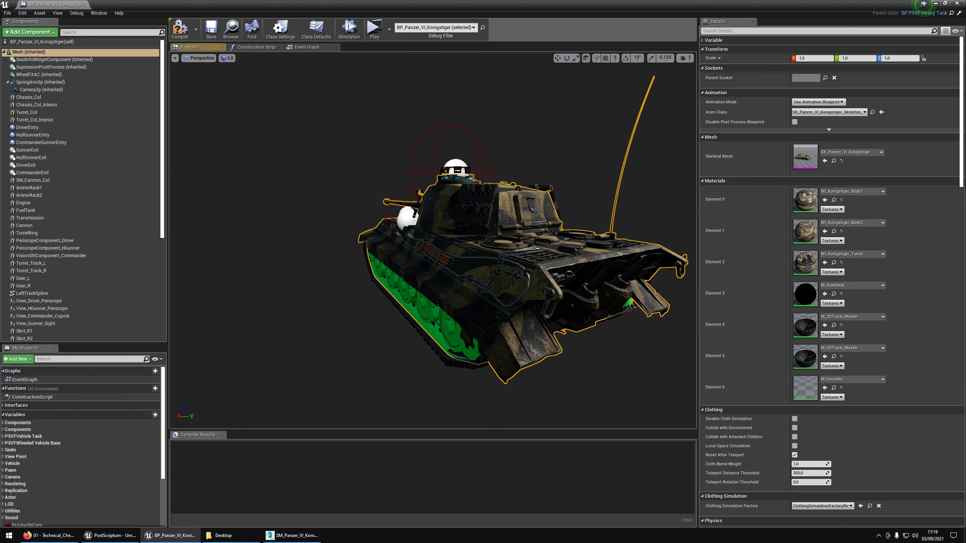
key(w)
right_drag(439, 262, 460, 263)
key(a)
key(s)
key(w)
key(s)
key(w)
key(s)
click(452, 277)
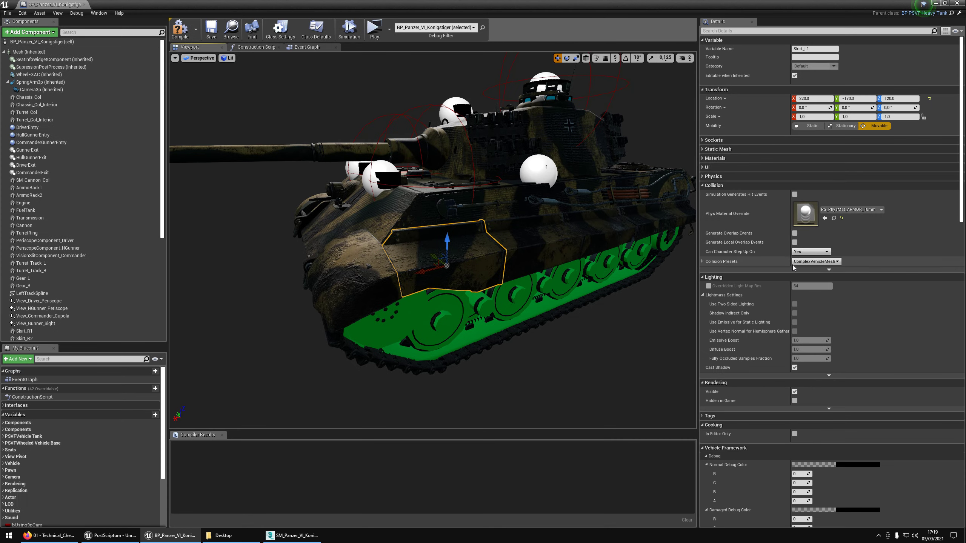
scroll(816, 288, down, 7)
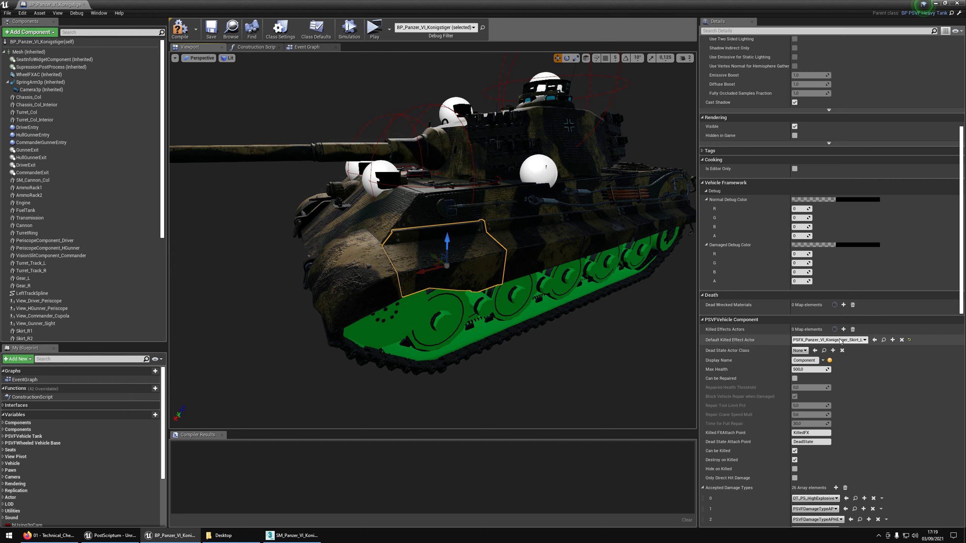
click(883, 341)
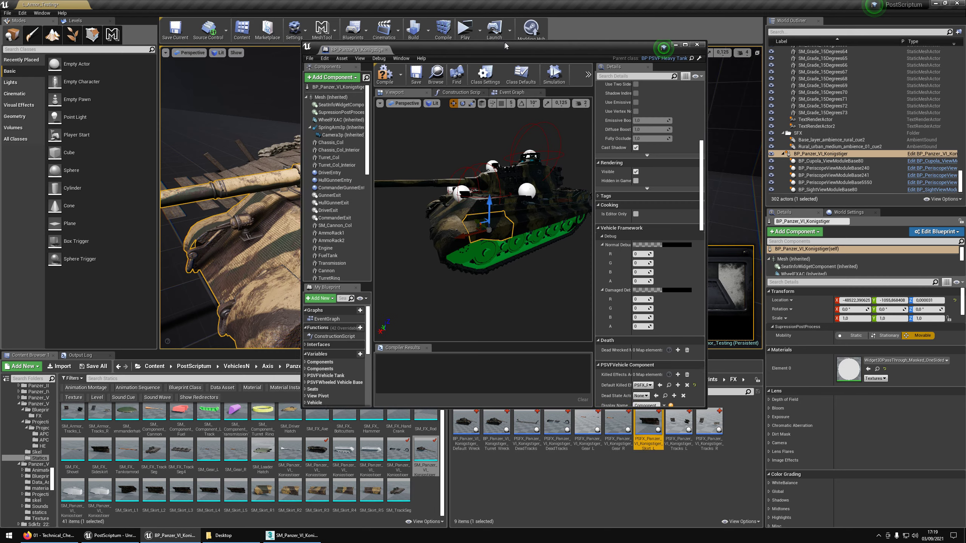
drag(502, 31, 664, 0)
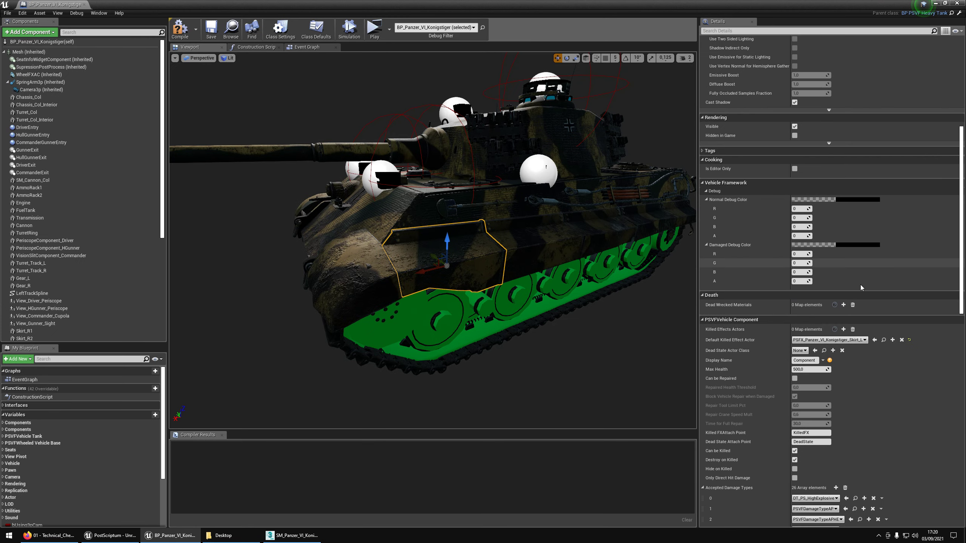
click(883, 341)
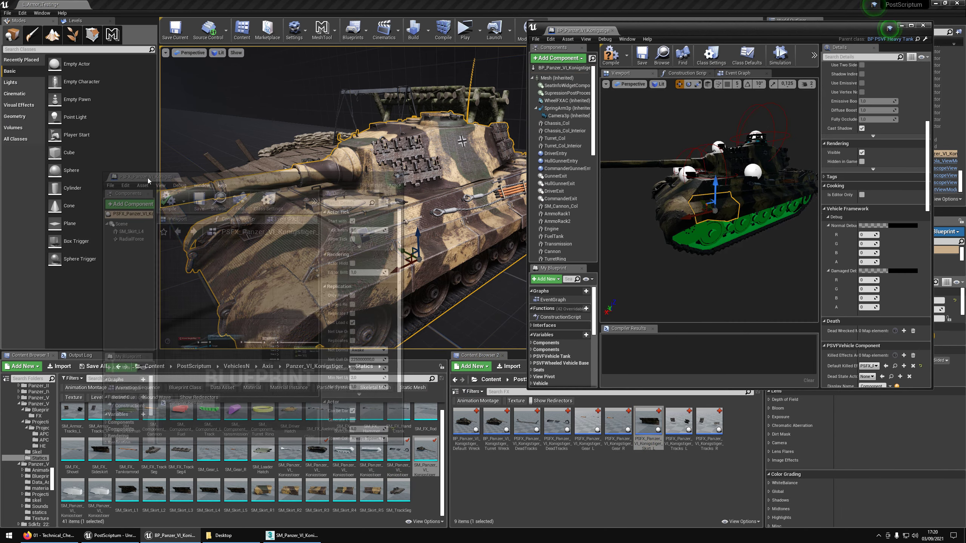
click(110, 53)
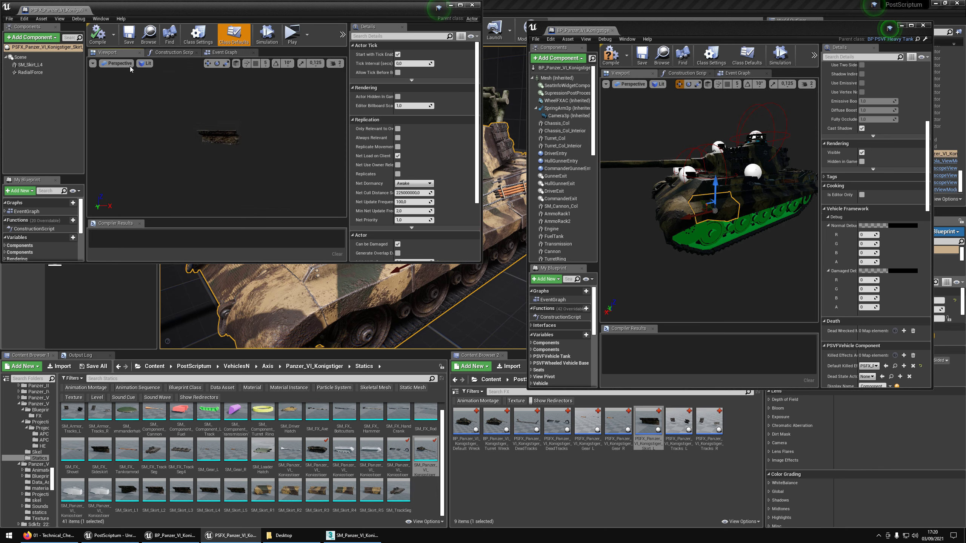
Inspect the skirt effect's RadialForce and add the skirt effect under Skirt_L1 in the tank blueprint as a positioning reference
click(31, 72)
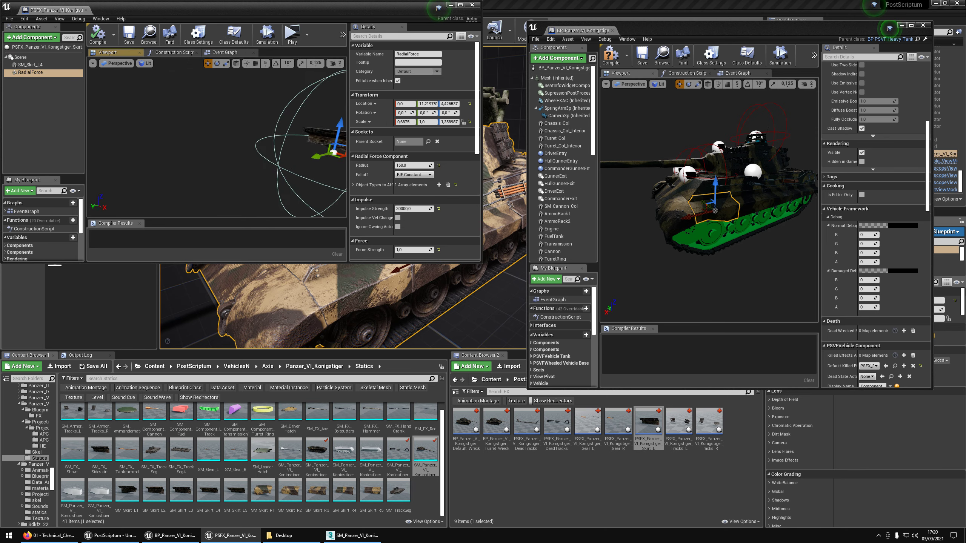
right_drag(291, 144, 291, 144)
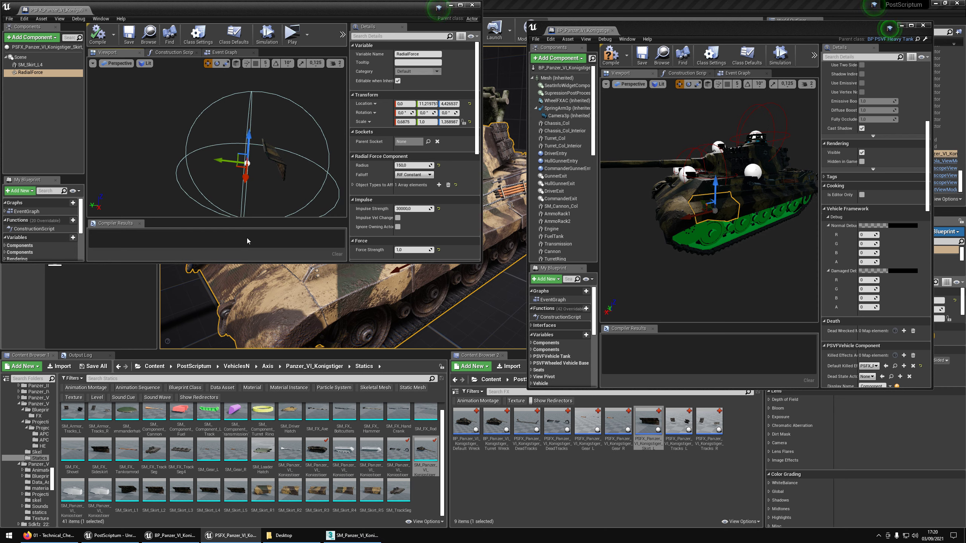
drag(649, 439, 698, 283)
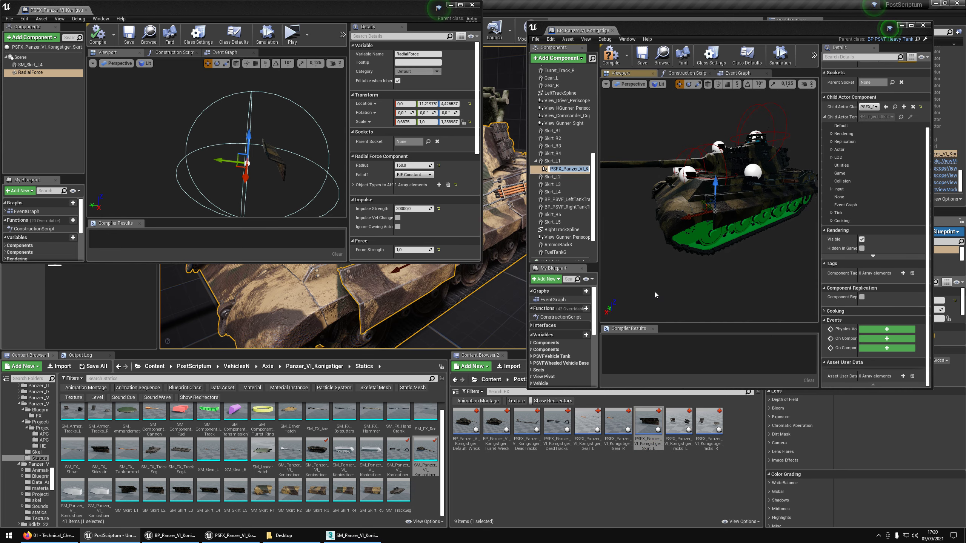
right_drag(701, 268, 701, 269)
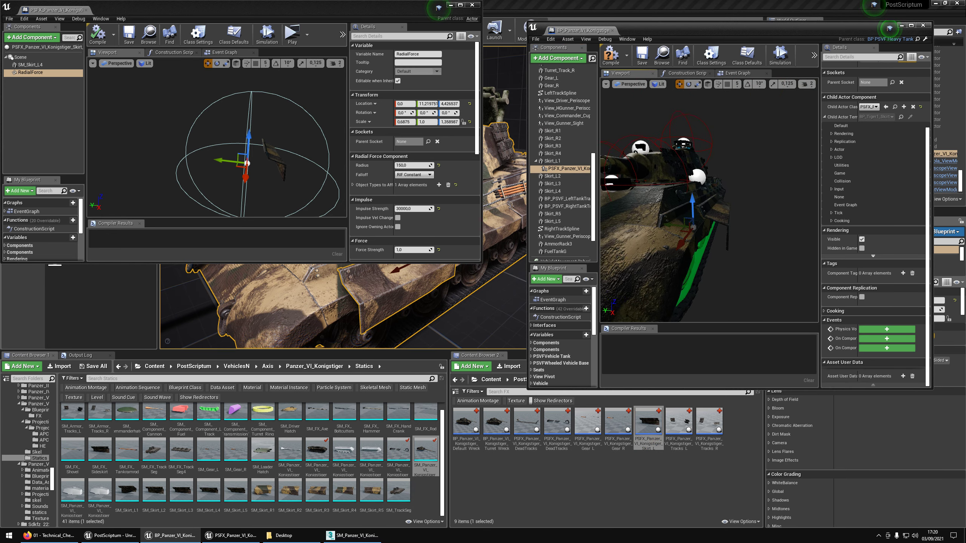
Reset the SM_Skirt_L4 mesh's location in the skirt effect, shift it to about Y -5.48, Z 19.74, and compile the blueprint
click(280, 158)
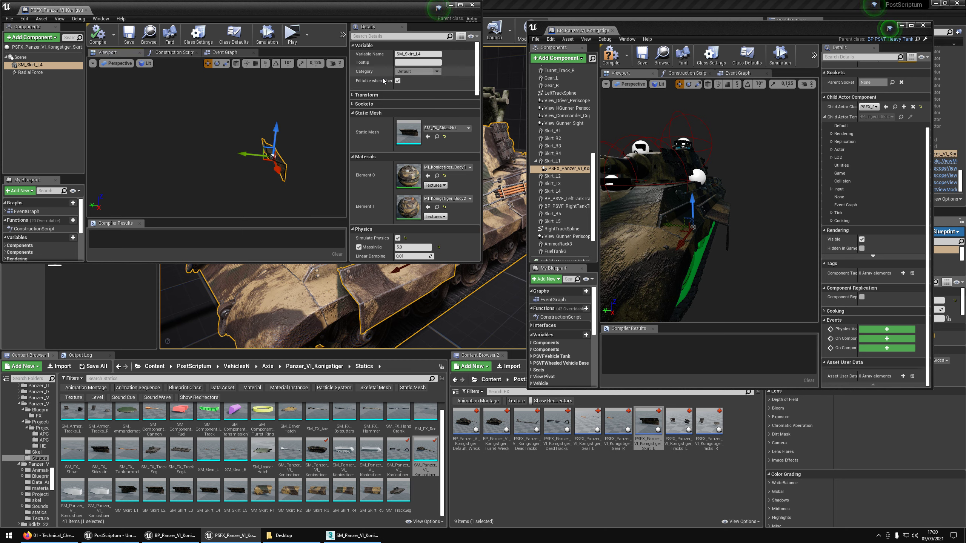
click(406, 95)
click(470, 105)
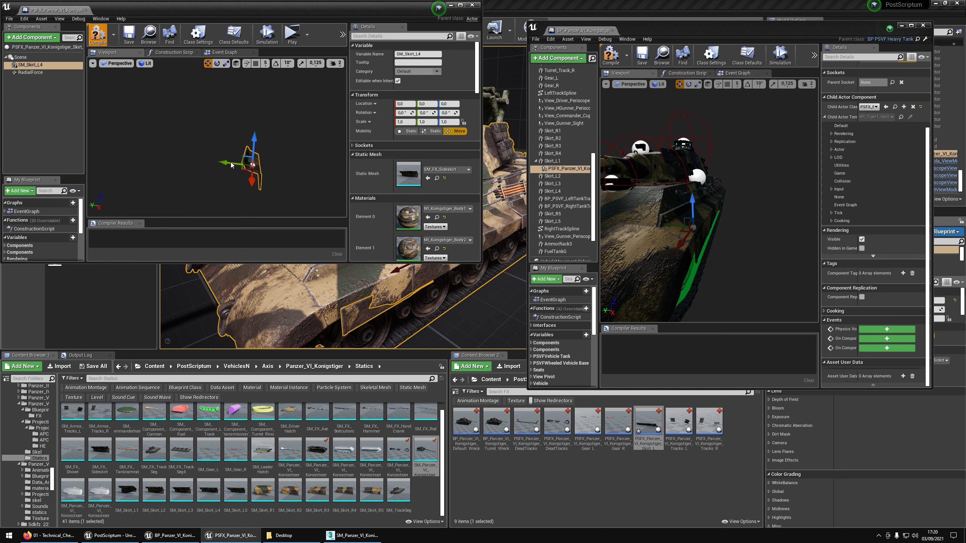
key(F7)
mouse_move(230, 162)
mouse_down()
mouse_move(251, 138)
mouse_move(236, 150)
mouse_up()
click(127, 35)
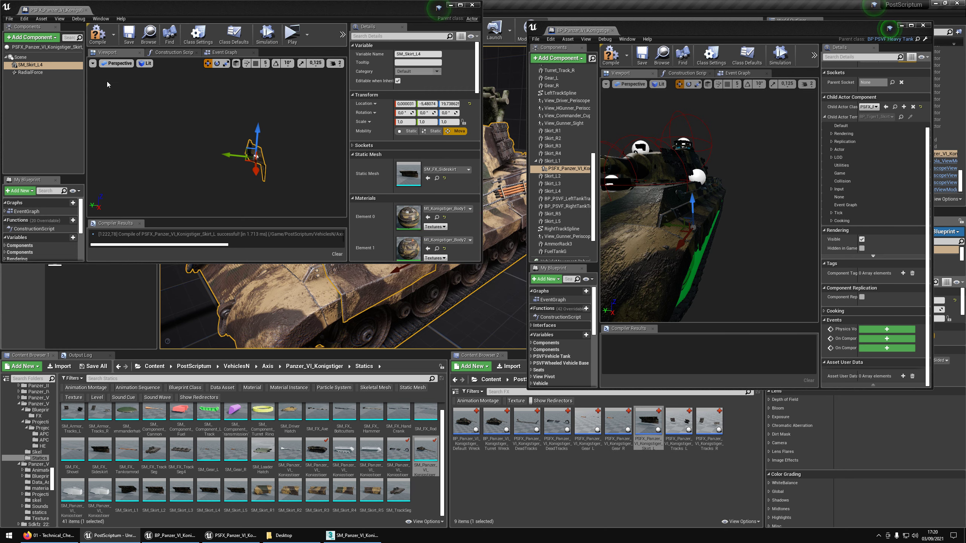
Open the SM_FX_Sideskirt static mesh for inspection, close it, and remove the reference skirt effect from the tank blueprint
double_click(408, 174)
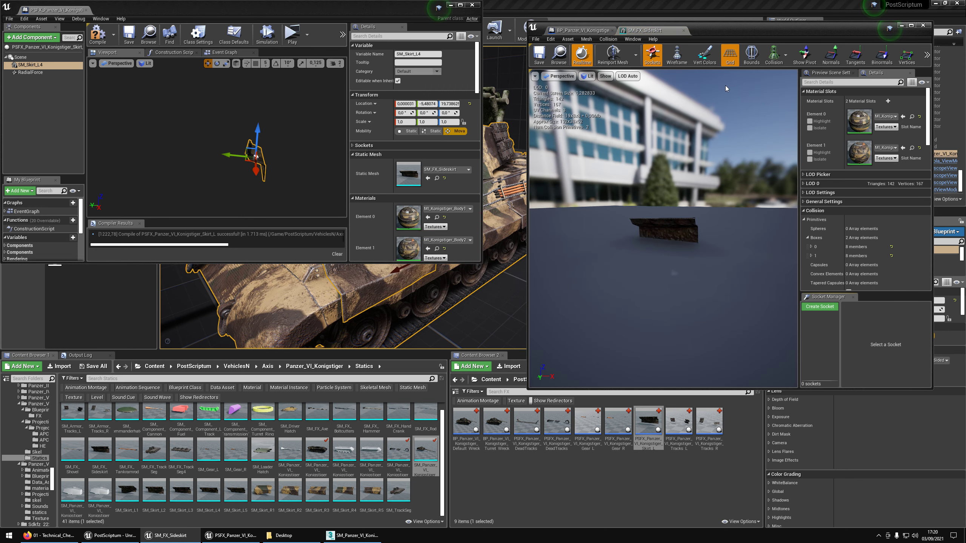
drag(675, 185, 671, 37)
click(609, 32)
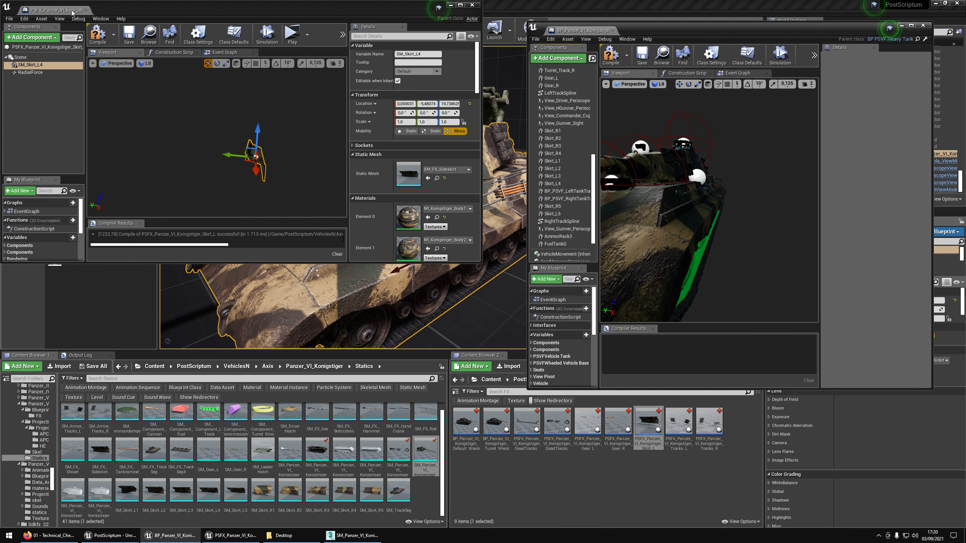
Save the skirt effect and tank blueprints and close both editors
click(132, 39)
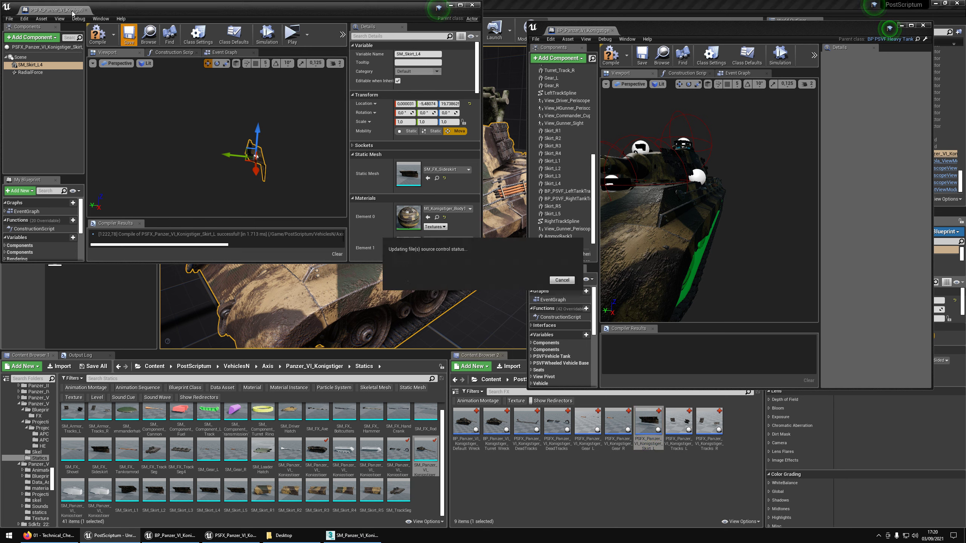
click(639, 56)
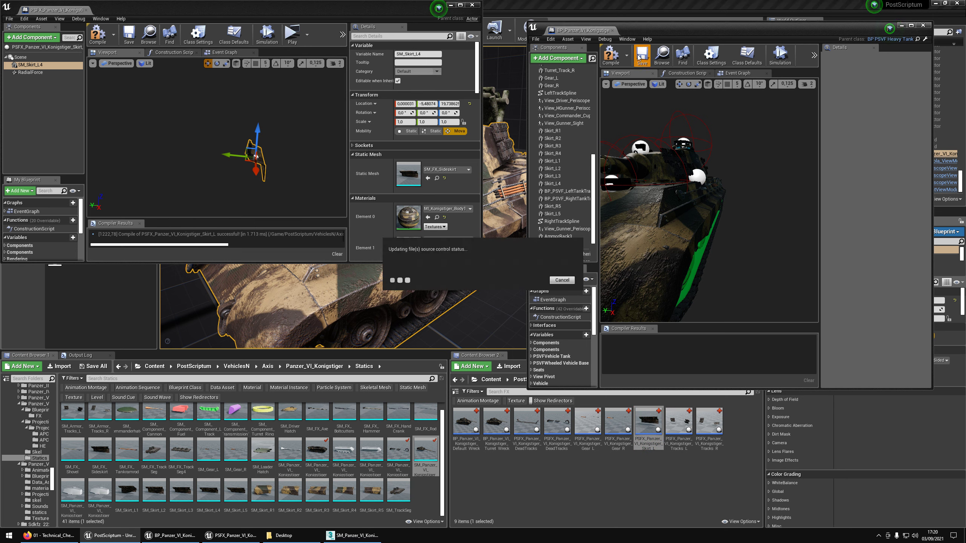
click(612, 31)
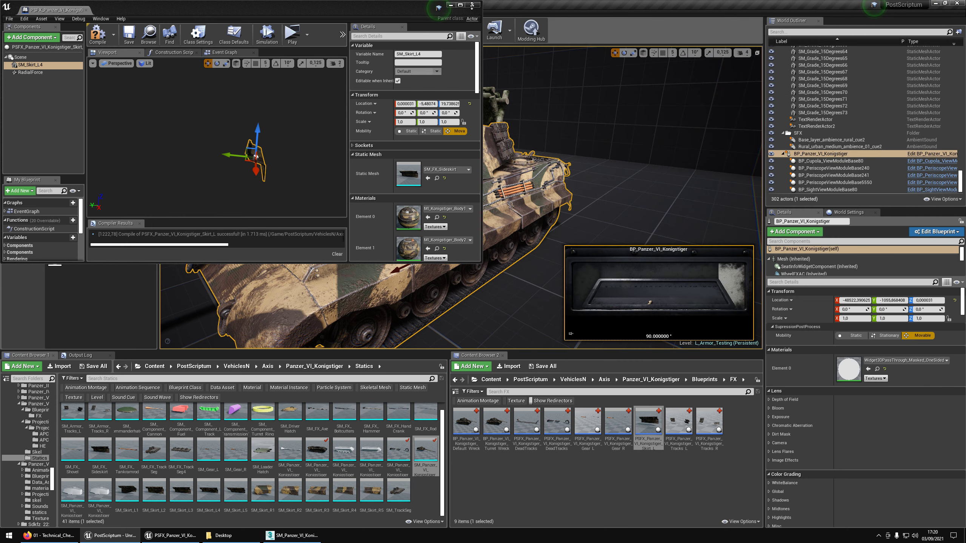
click(472, 5)
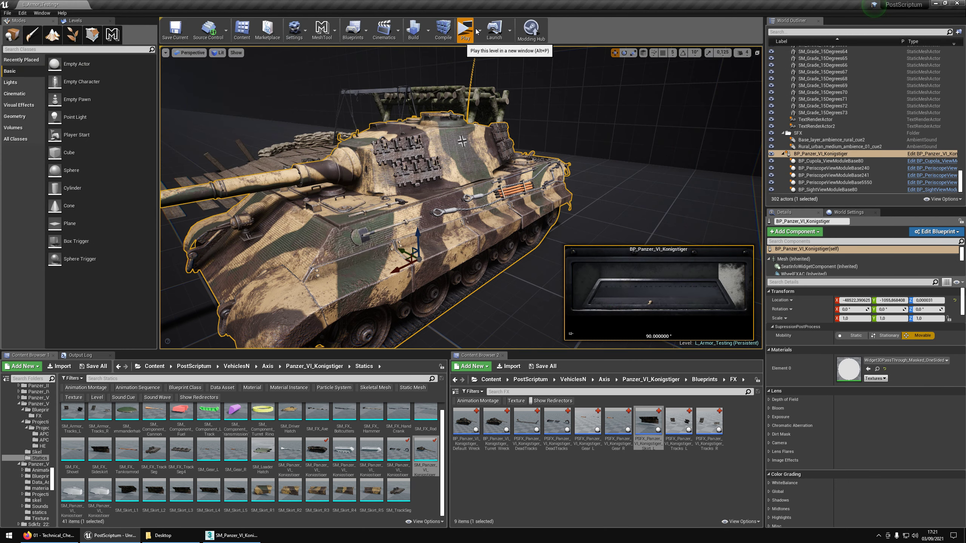
Start a maximized game preview and spawn with the 4th Infantry in a new armored section at spawn A2-2-1
click(475, 31)
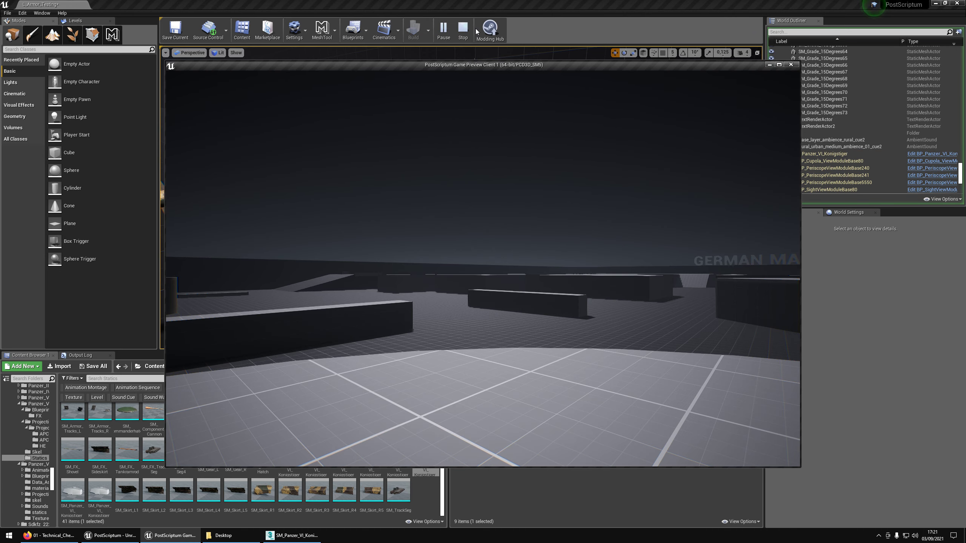
click(779, 64)
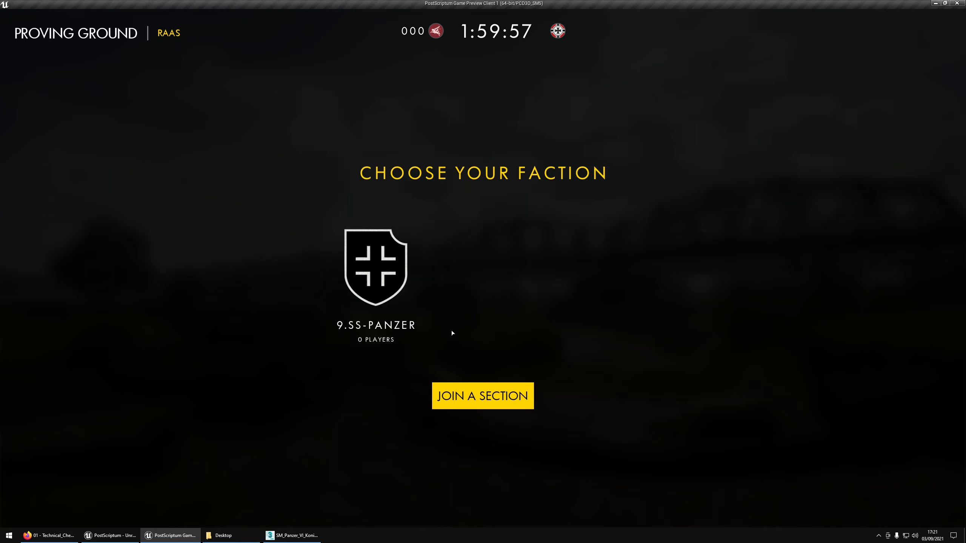
click(539, 323)
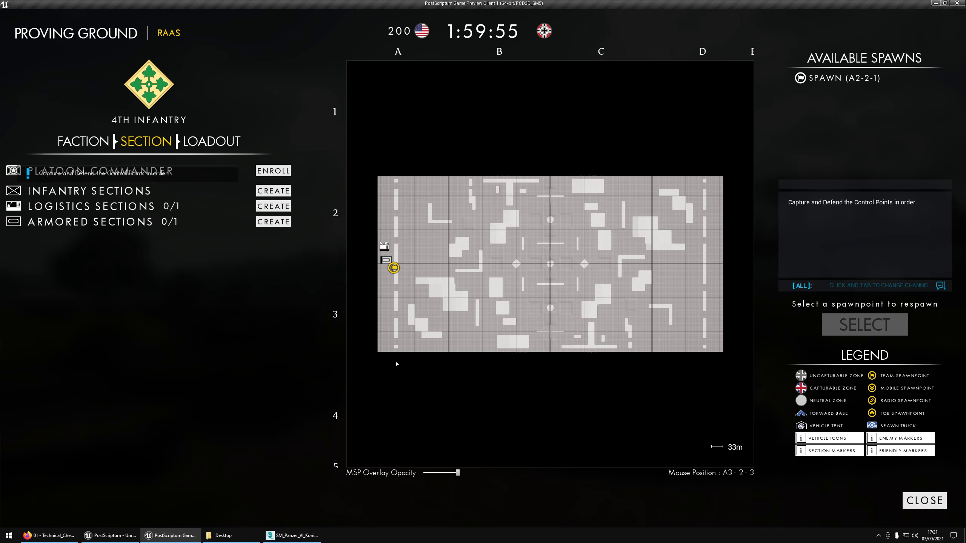
click(271, 220)
click(394, 268)
click(865, 325)
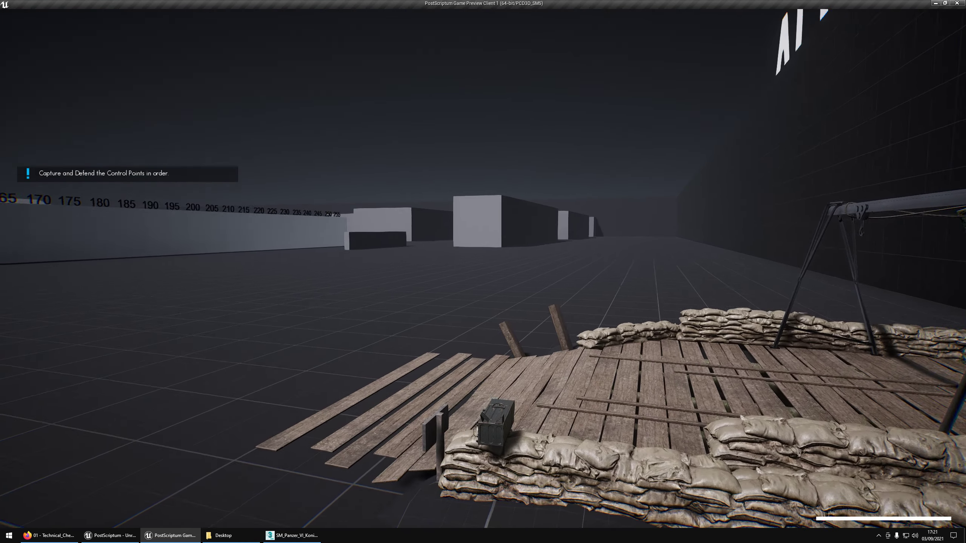
Switch to the M1911A1 pistol and move to a view of the Konigstiger's side
key(w)
scroll(483, 272, down, 3)
scroll(483, 272, down, 1)
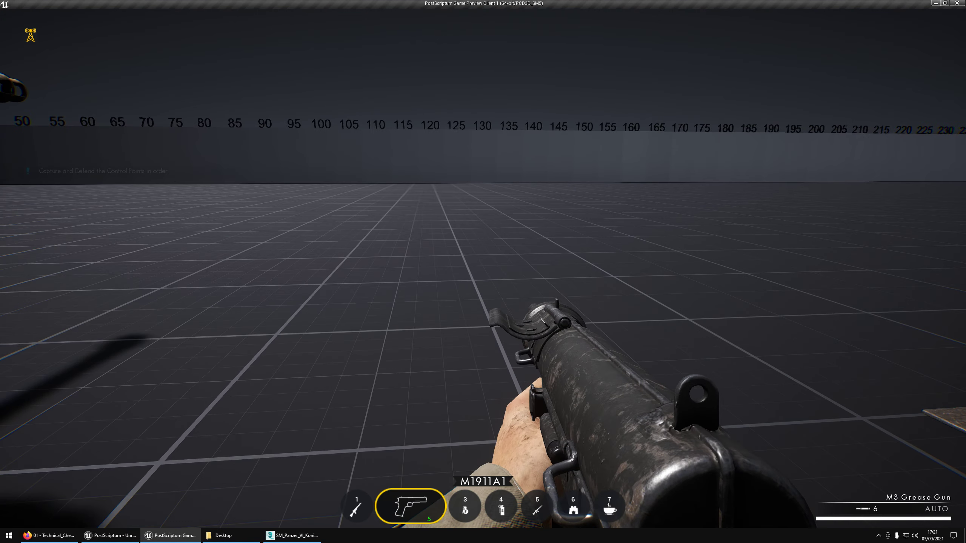
key(grave)
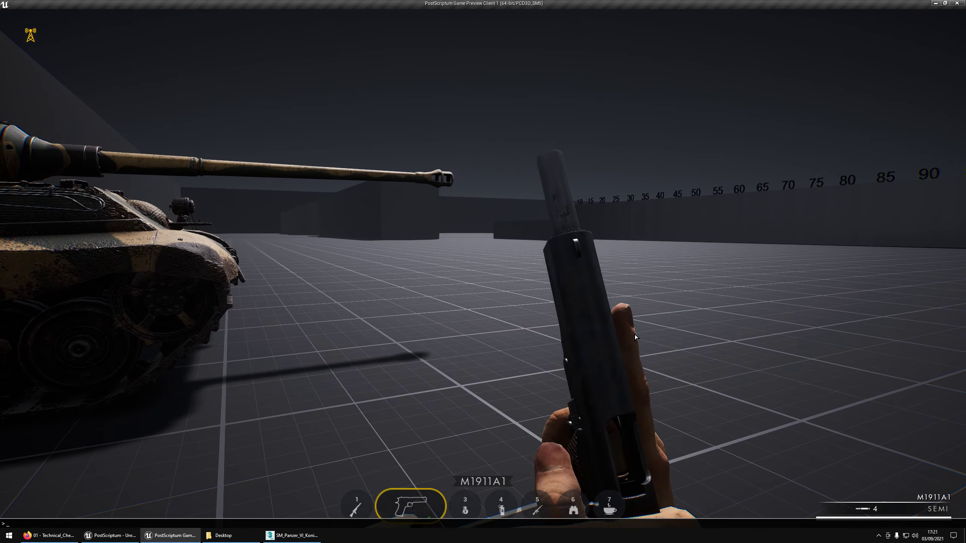
key(grave)
key(grave)
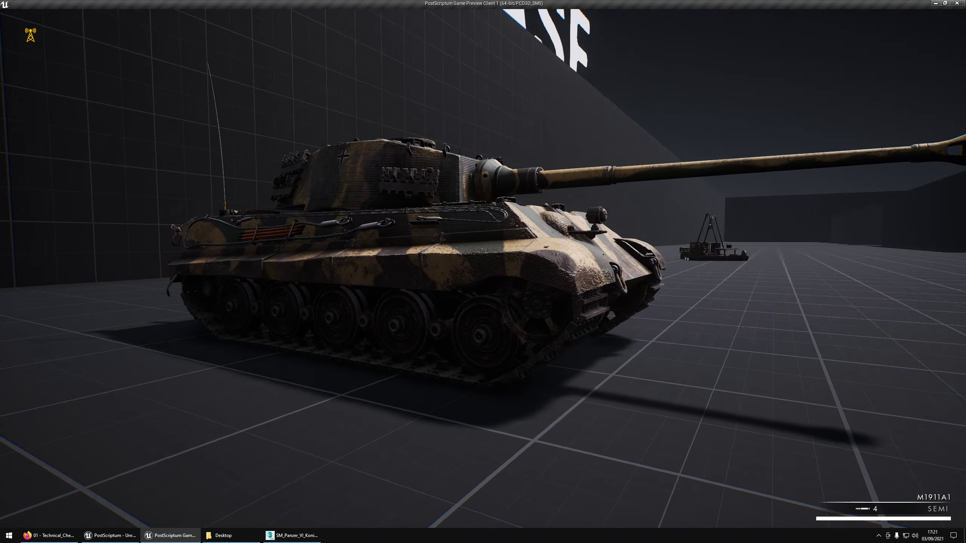
Recall an earlier admin command from the game console history, run it, and move around toward the Konigstiger's front
key(grave)
key(Up)
key(Up)
key(Up)
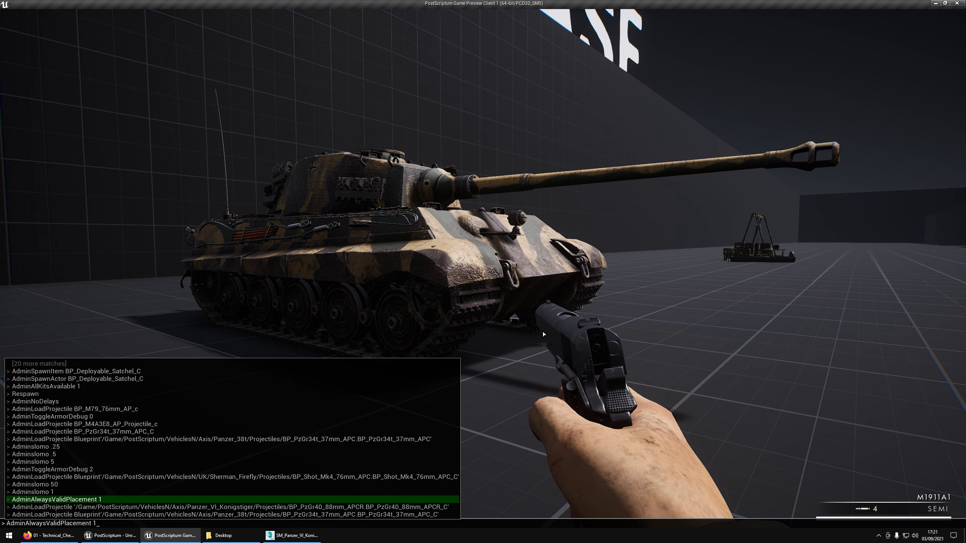
key(Up)
key(Up)
key(Up)
key(Up)
key(Up)
key(Up)
key(Up)
key(Return)
key(d)
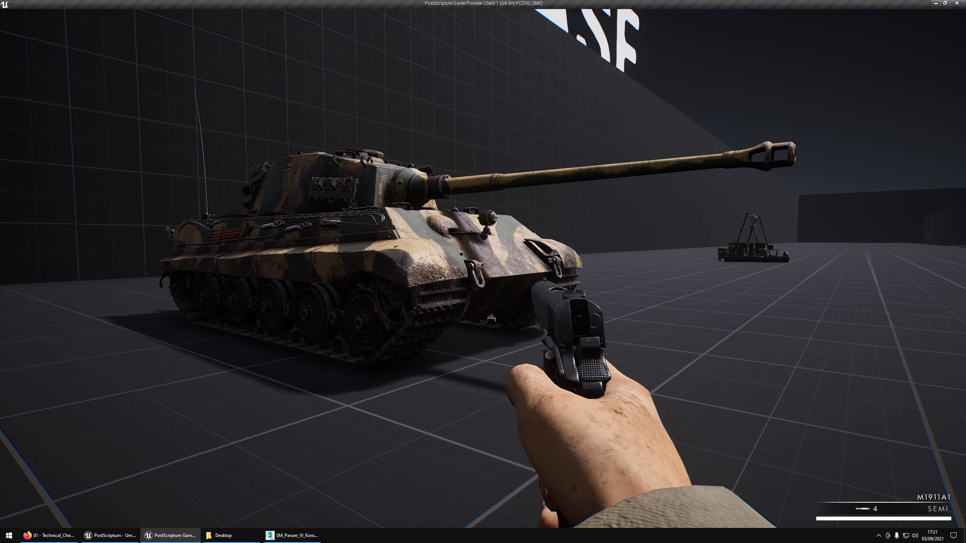
key(d)
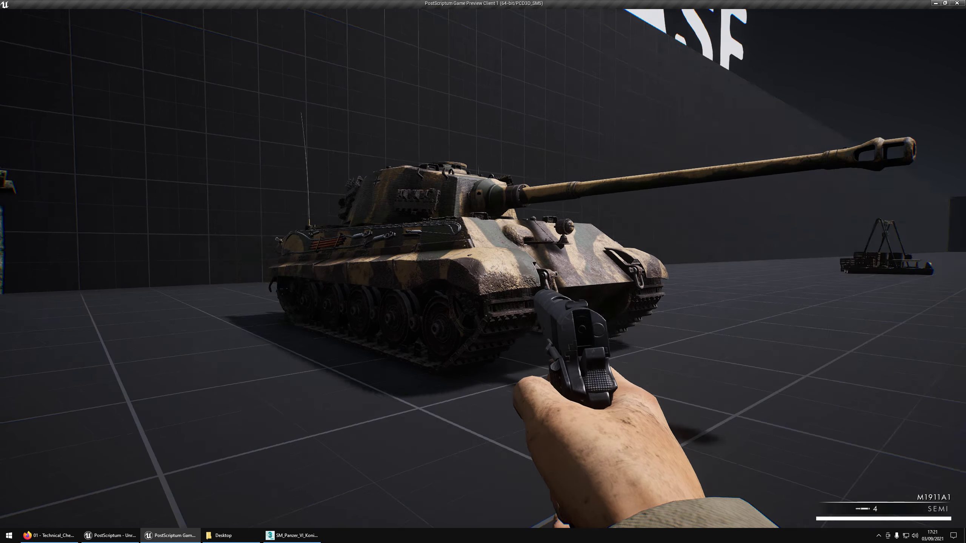